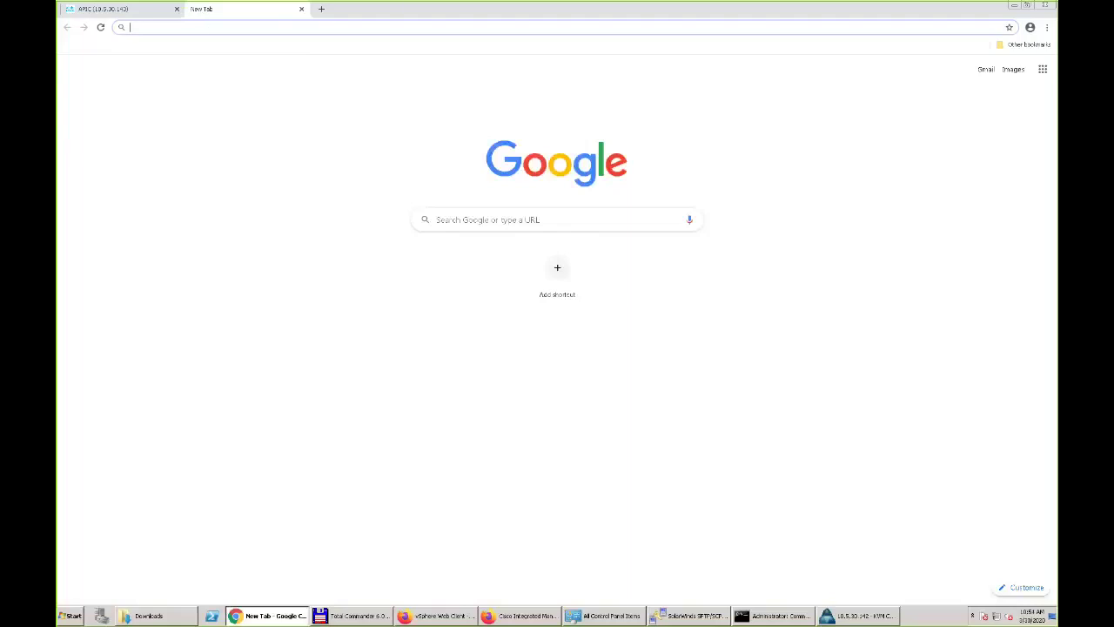
{"action": "type", "text": "h"}
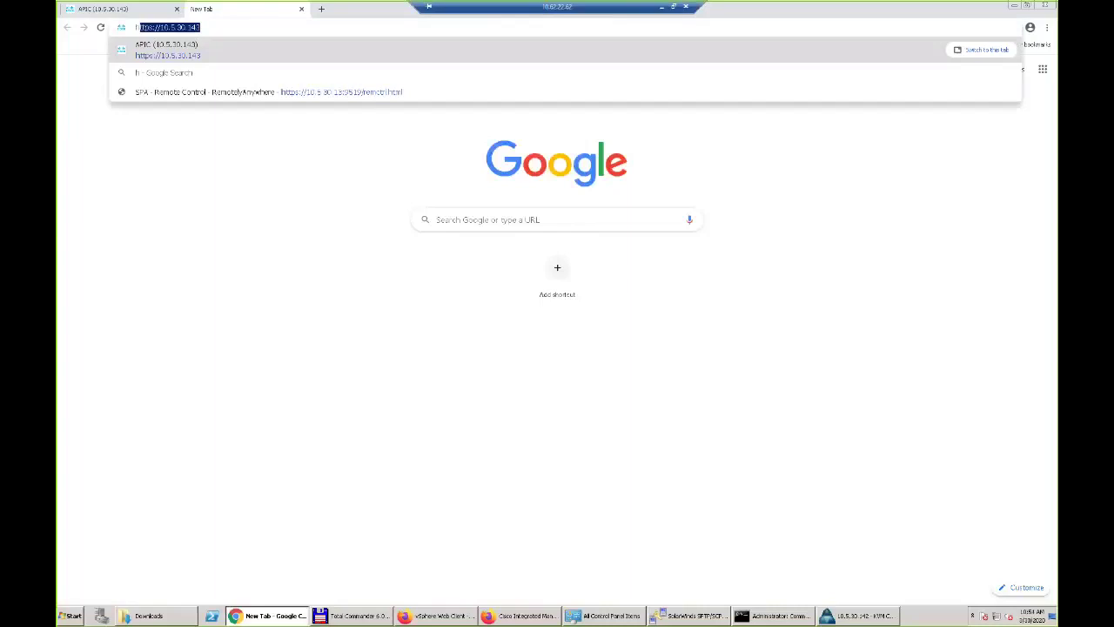
{"action": "key", "text": "Right"}
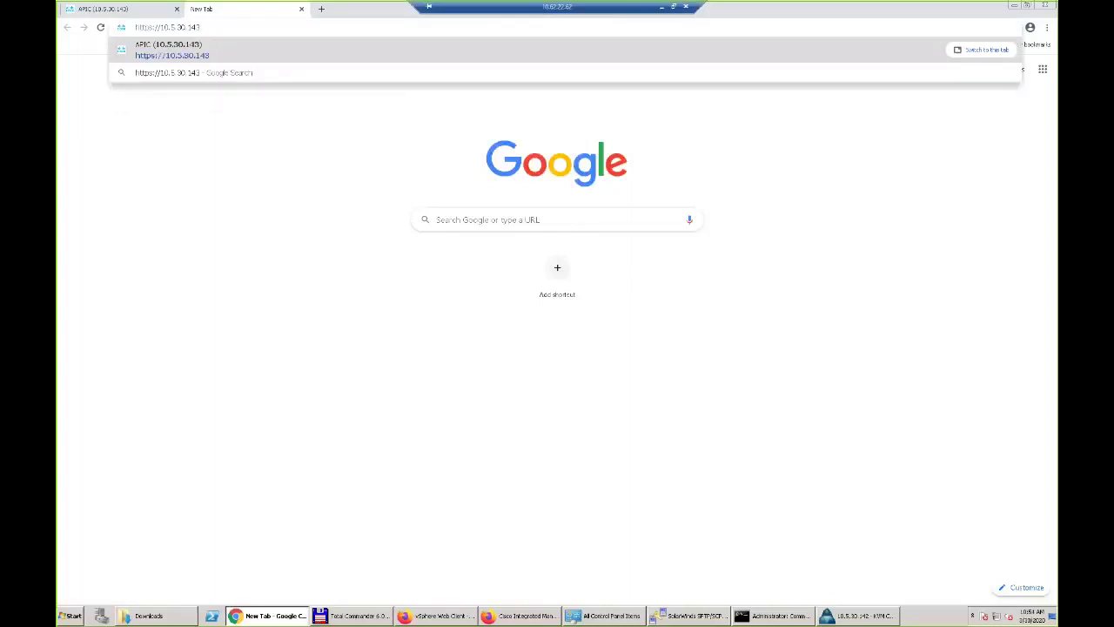
{"action": "key", "text": "BackSpace"}
{"action": "key", "text": "BackSpace"}
{"action": "key", "text": "BackSpace"}
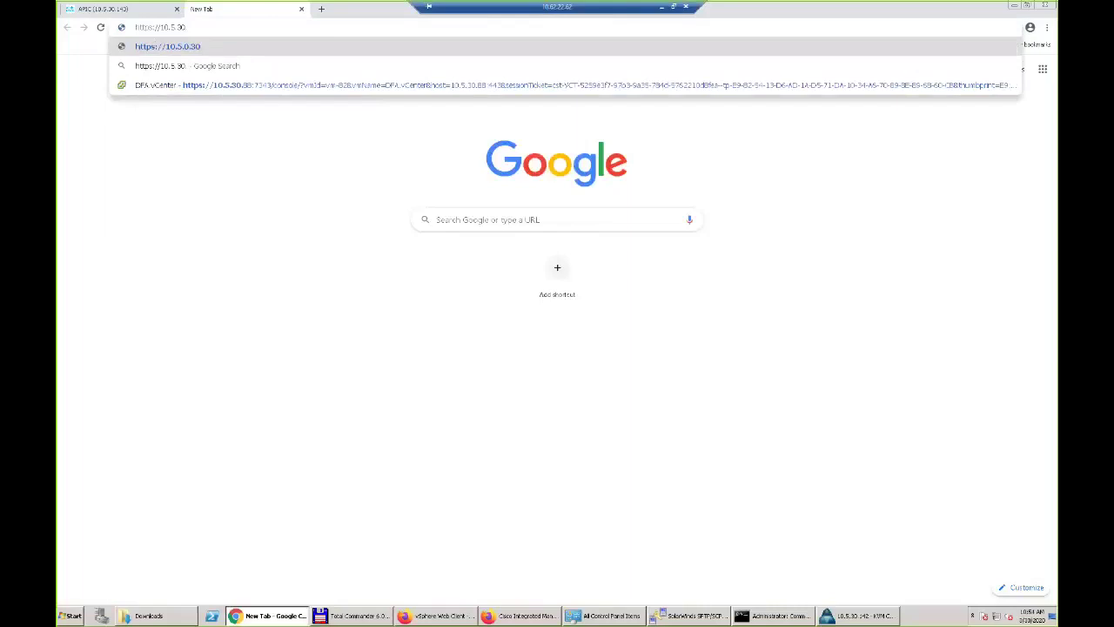
{"action": "type", "text": "81"}
{"action": "key", "text": "Return"}
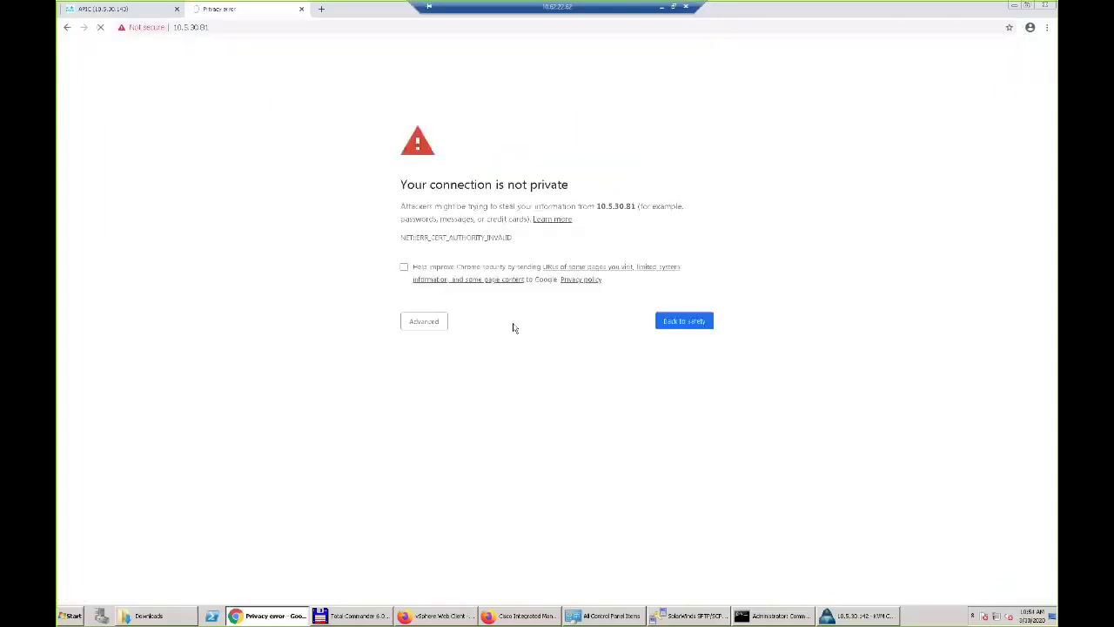
{"action": "left_click", "coordinate": [445, 320]}
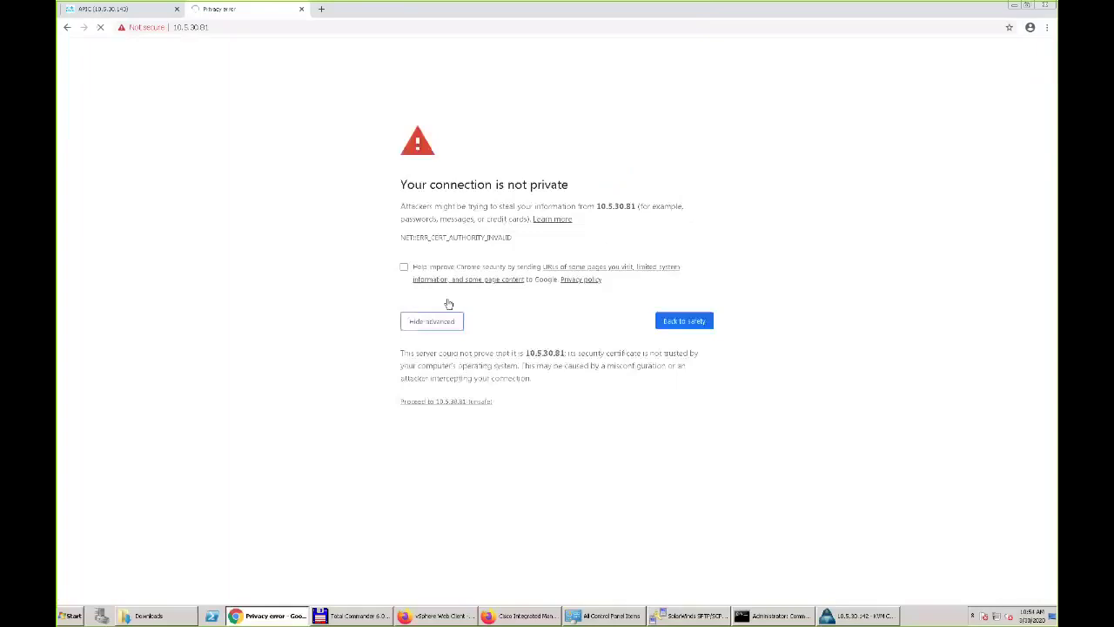
{"action": "left_click", "coordinate": [447, 402]}
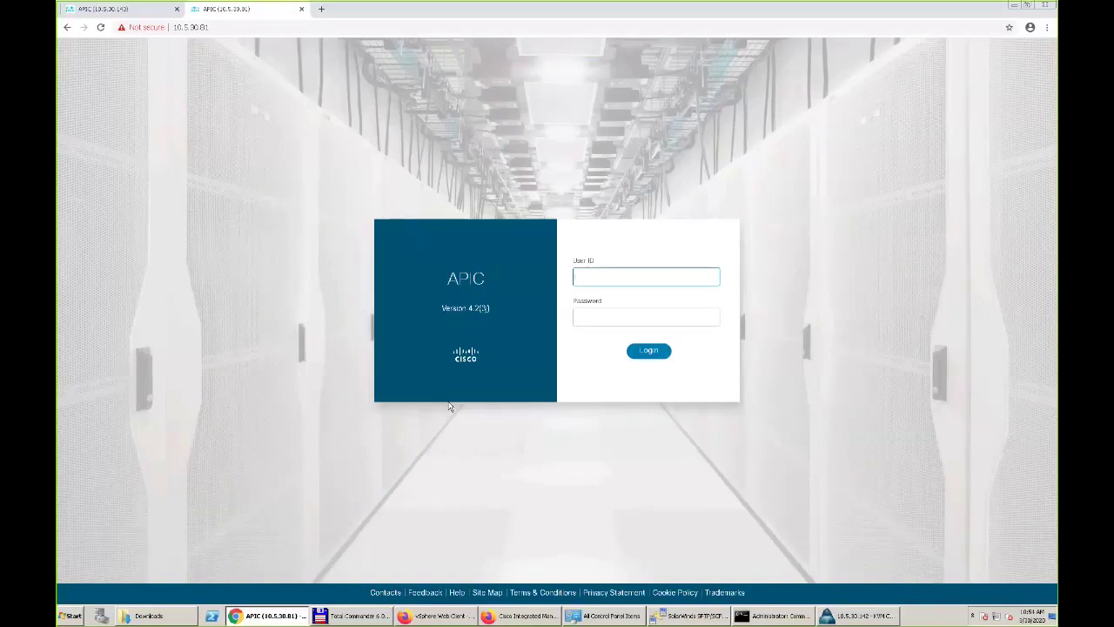
Log in to APIC as user admin with the account password.
{"action": "type", "text": "admin"}
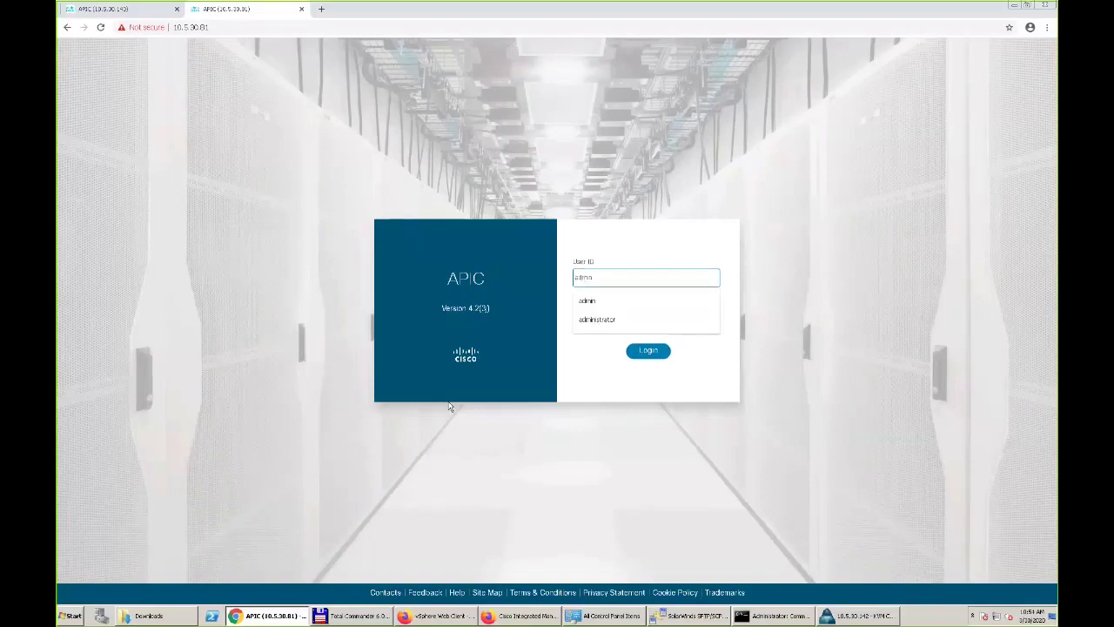
{"action": "key", "text": "Tab"}
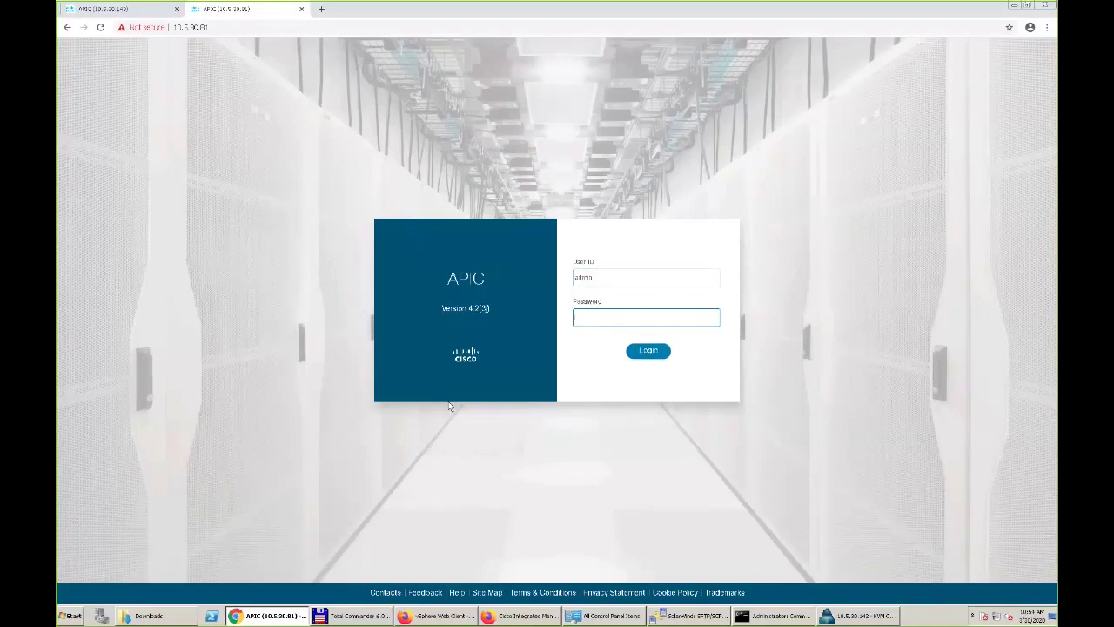
{"action": "type", "text": "********"}
{"action": "left_click", "coordinate": [649, 352]}
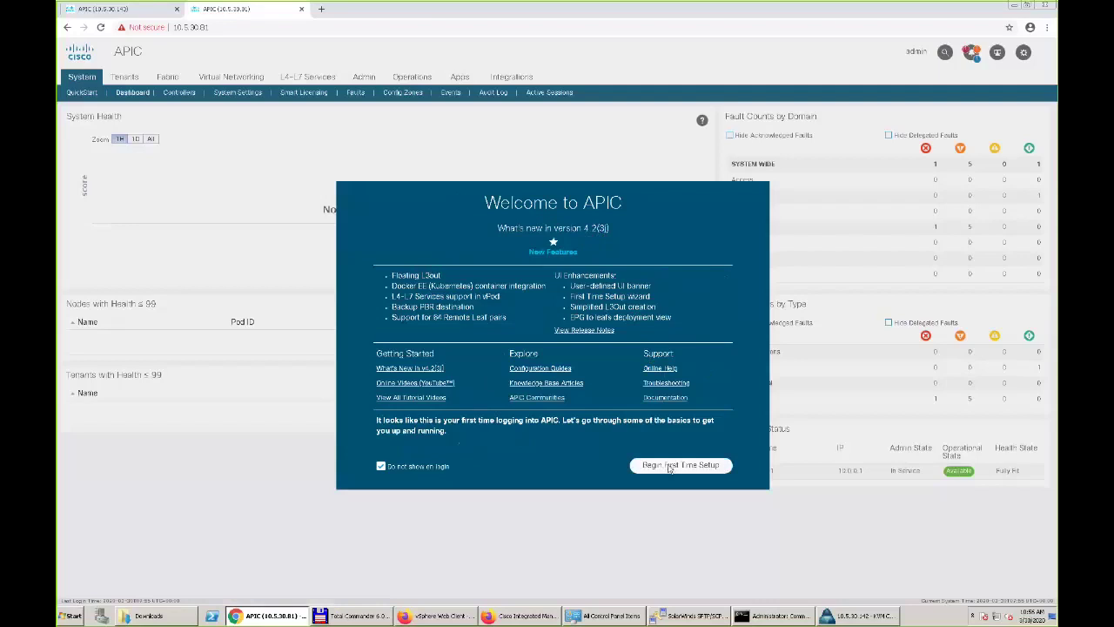
Begin the First Time Setup wizard and start its Fabric Membership step.
{"action": "left_click", "coordinate": [669, 466]}
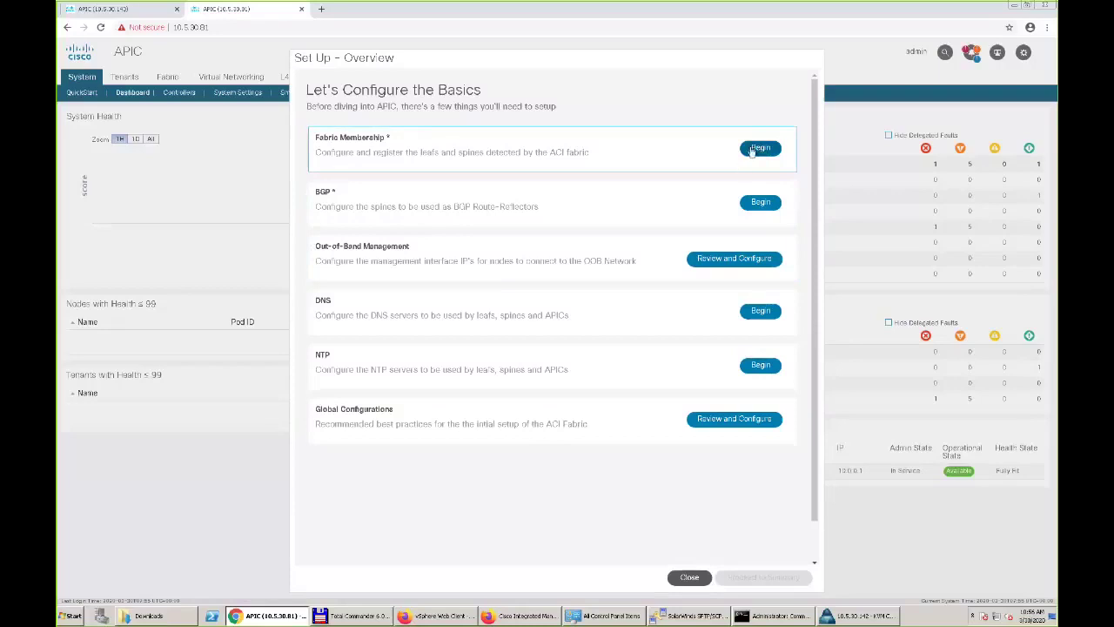
{"action": "left_click", "coordinate": [753, 150]}
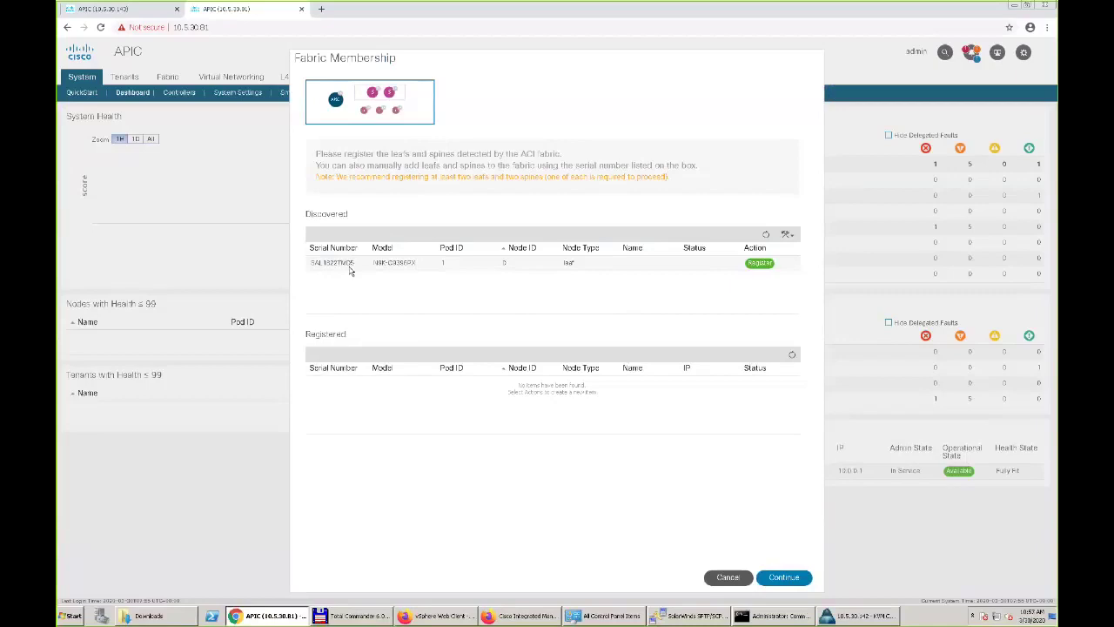
Check the planned switch settings, then register the discovered leaf with Node ID 101, name Leaf_1.
{"action": "key", "text": "alt+Tab"}
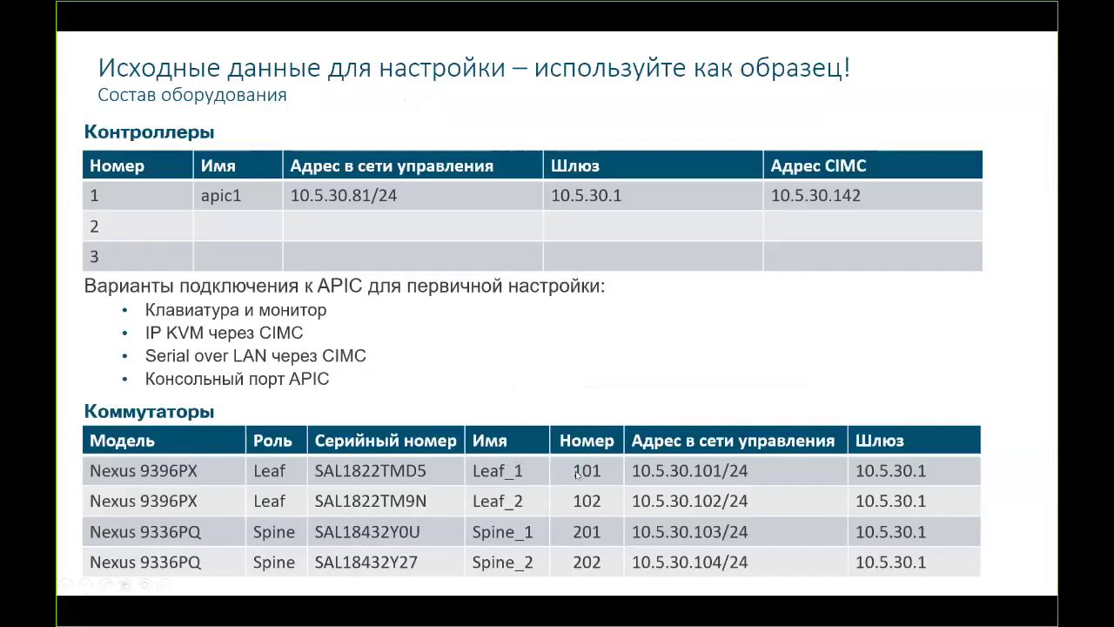
{"action": "key", "text": "alt+Tab"}
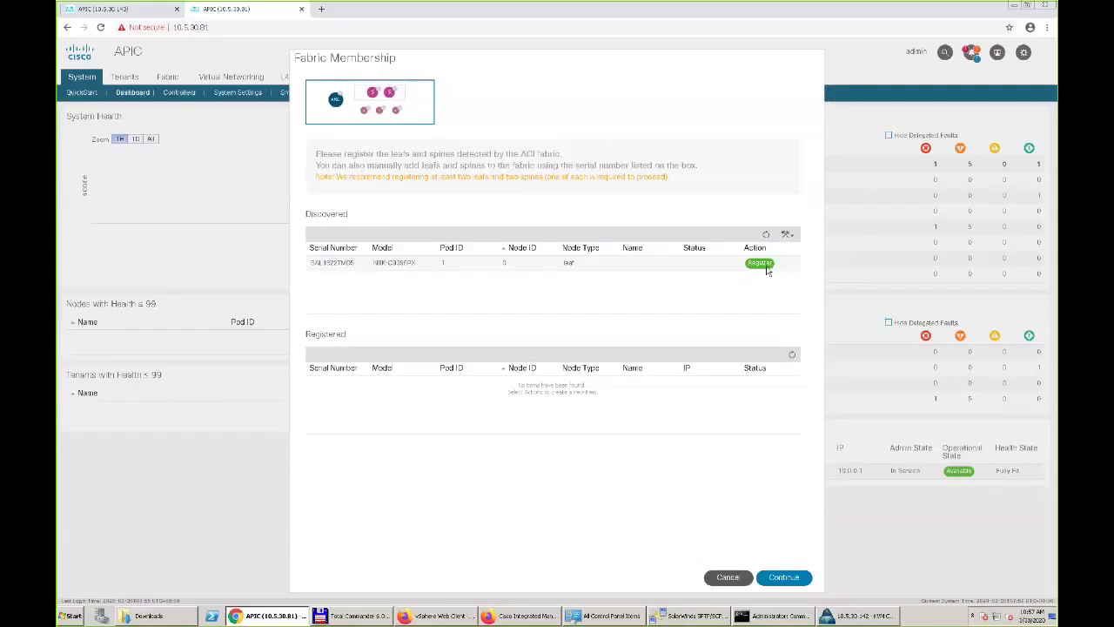
{"action": "left_click", "coordinate": [761, 264]}
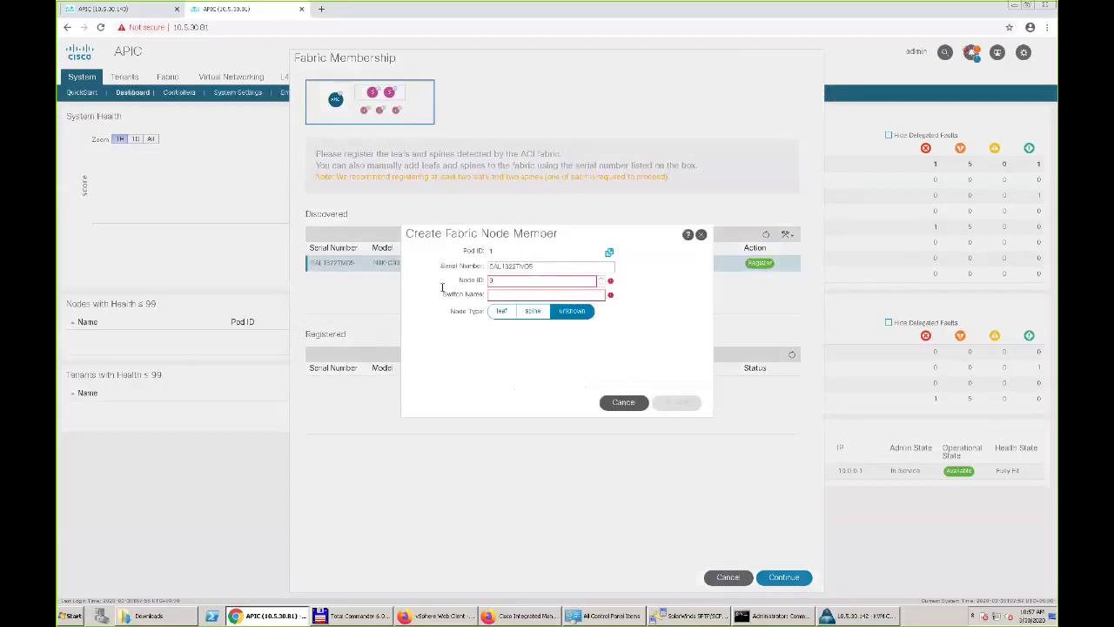
{"action": "left_click_drag", "start_coordinate": [537, 281], "coordinate": [441, 291]}
{"action": "type", "text": "101"}
{"action": "key", "text": "Tab"}
{"action": "type", "text": "L"}
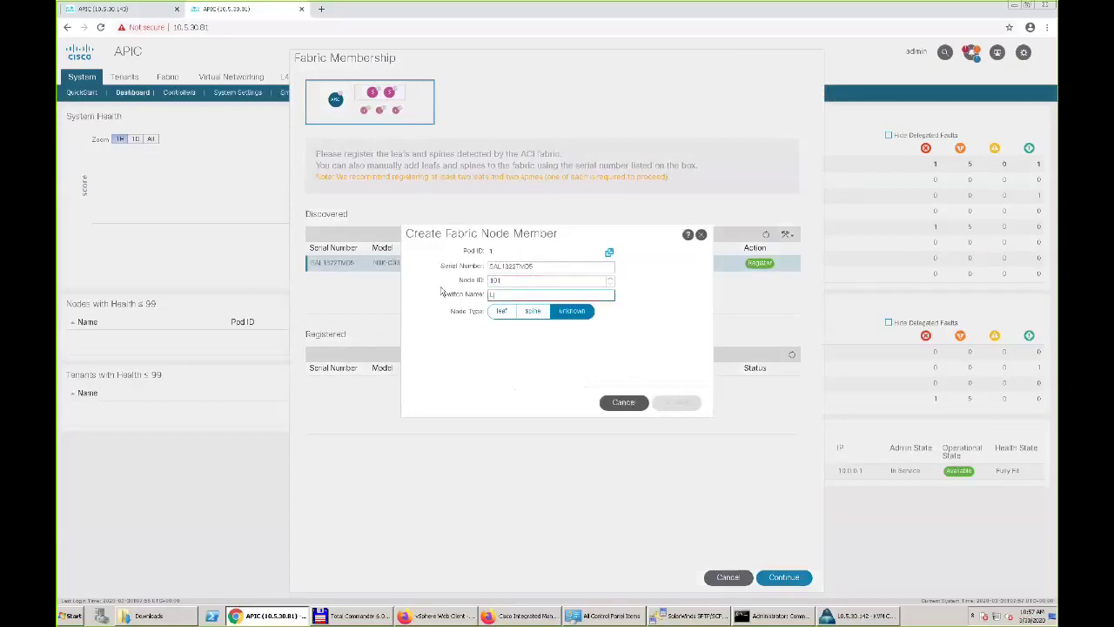
{"action": "type", "text": "eaf_1"}
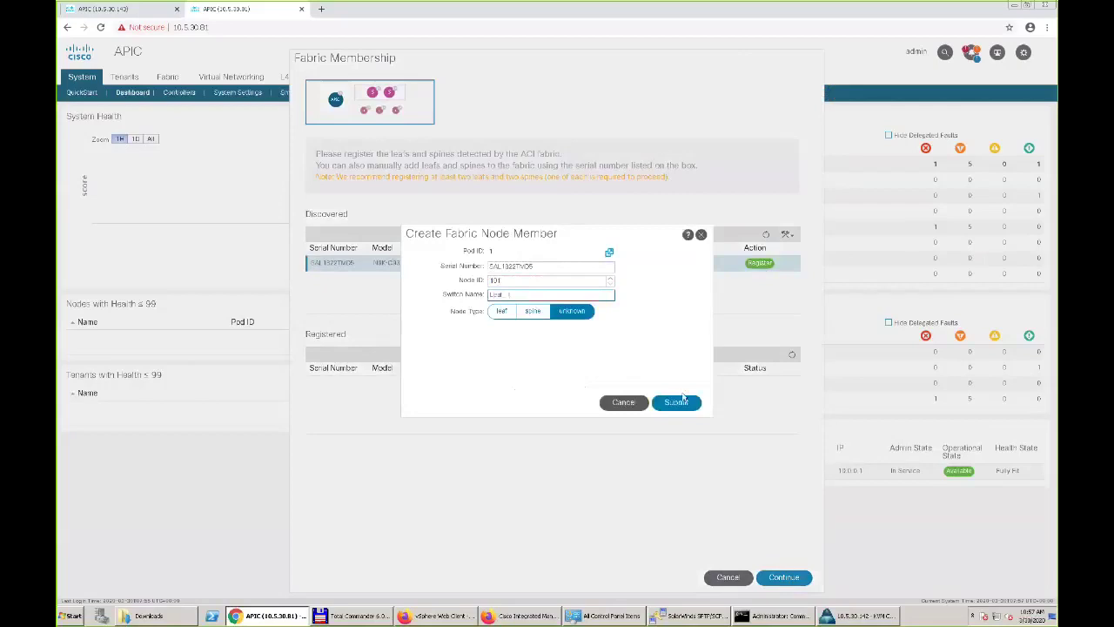
{"action": "left_click", "coordinate": [682, 404]}
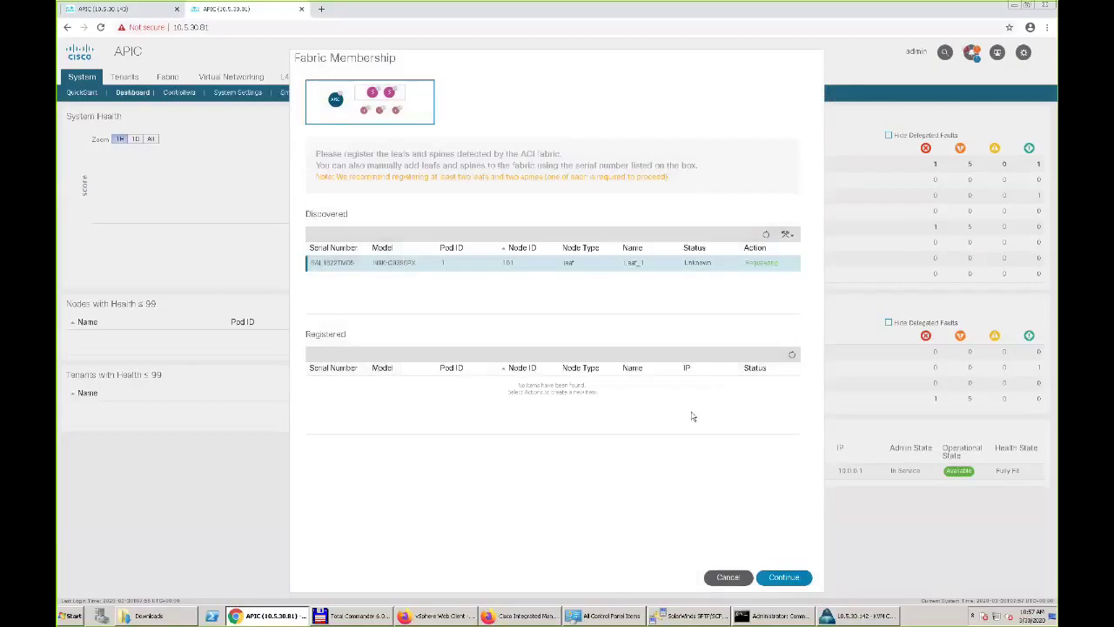
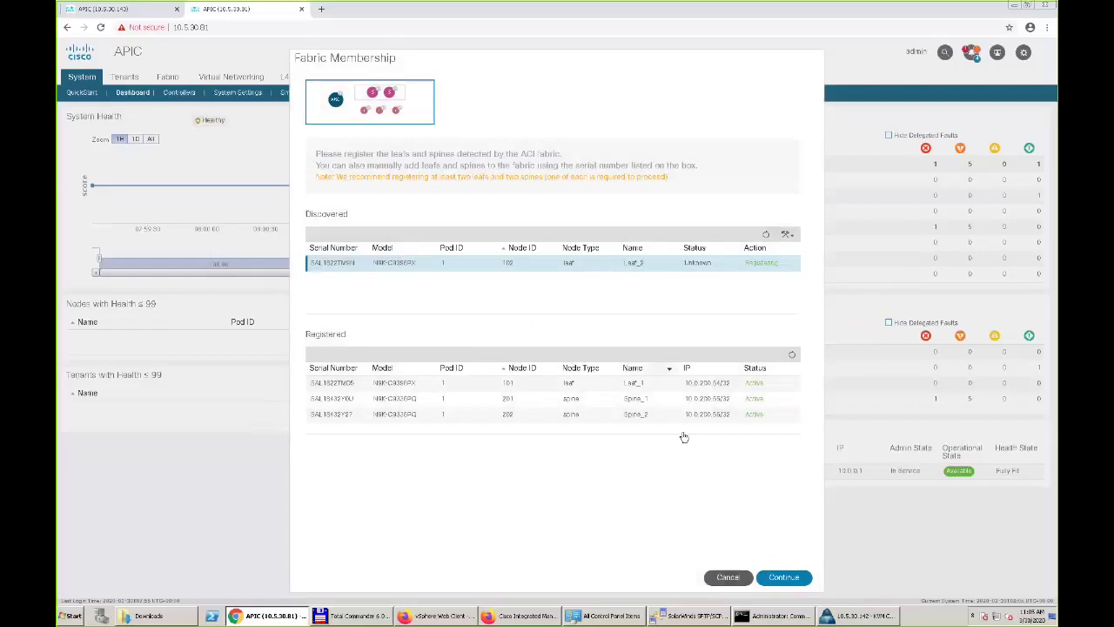
Confirm the fabric membership registrations and close the Fabric Membership step.
{"action": "left_click", "coordinate": [779, 577]}
{"action": "left_click", "coordinate": [783, 577]}
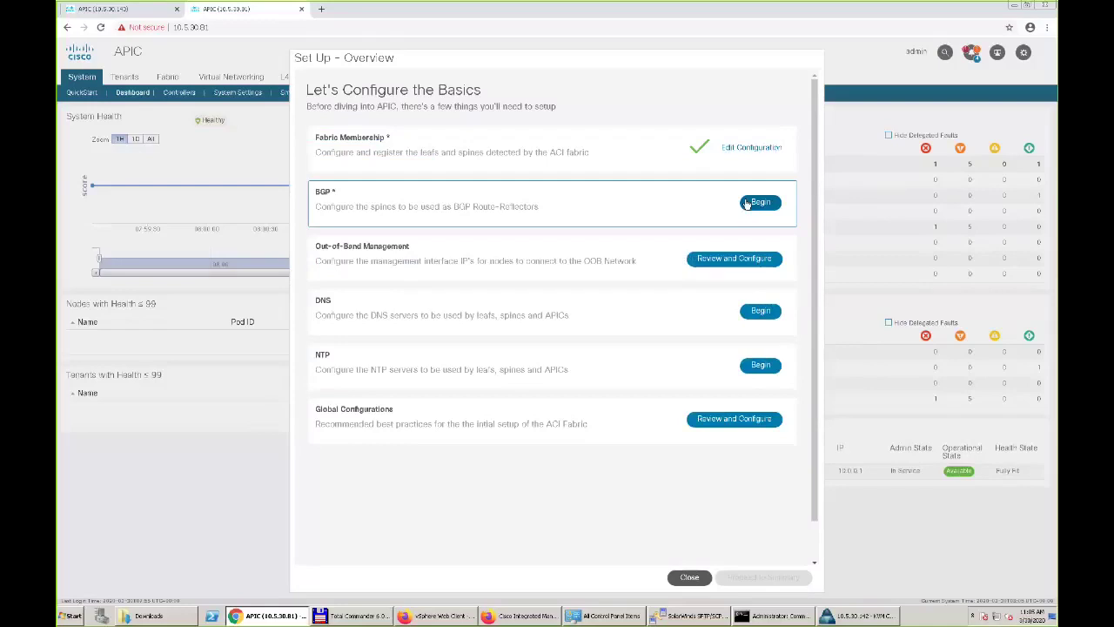
Set BGP to ASN 65010 with spines 201 and 202 as route reflectors, and save.
{"action": "left_click", "coordinate": [748, 206]}
{"action": "left_click", "coordinate": [757, 207]}
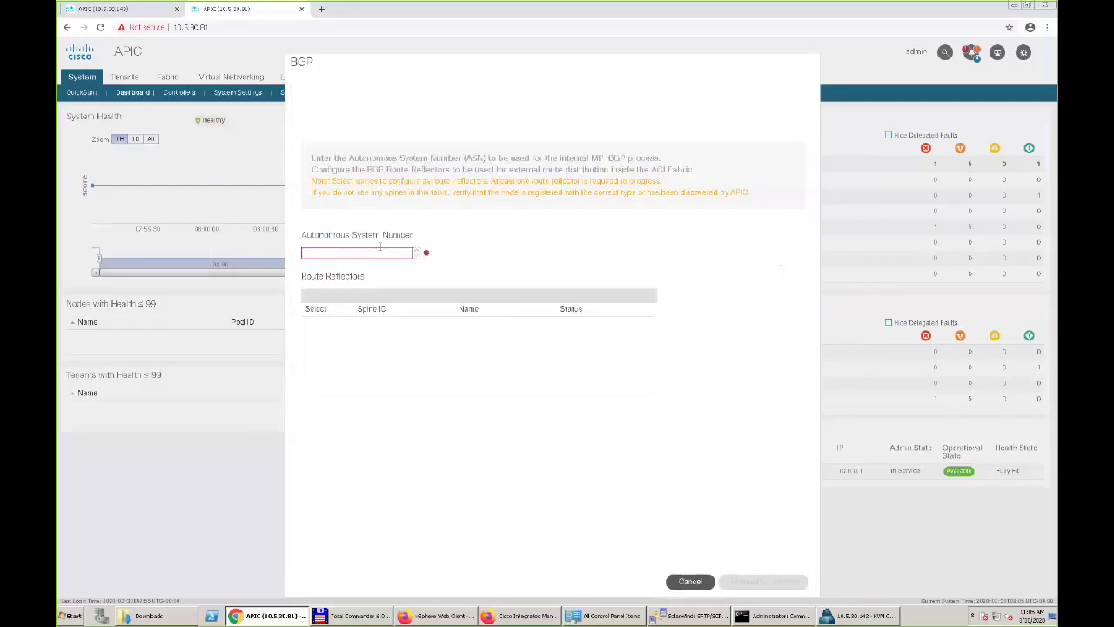
{"action": "type", "text": "65010"}
{"action": "left_click", "coordinate": [314, 330]}
{"action": "left_click", "coordinate": [314, 317]}
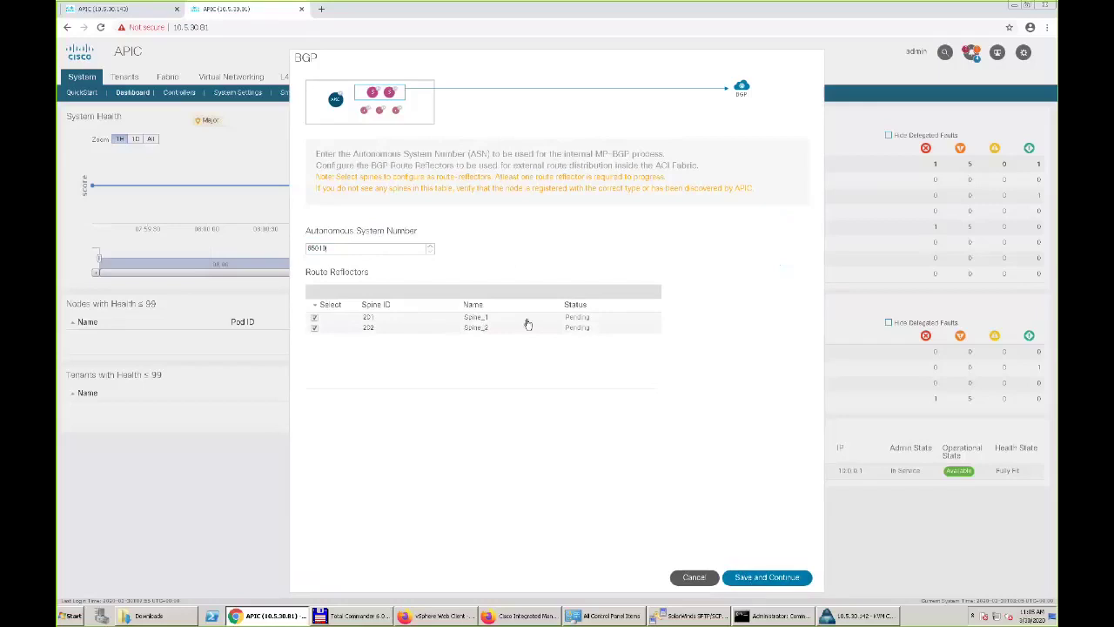
{"action": "left_click", "coordinate": [761, 578]}
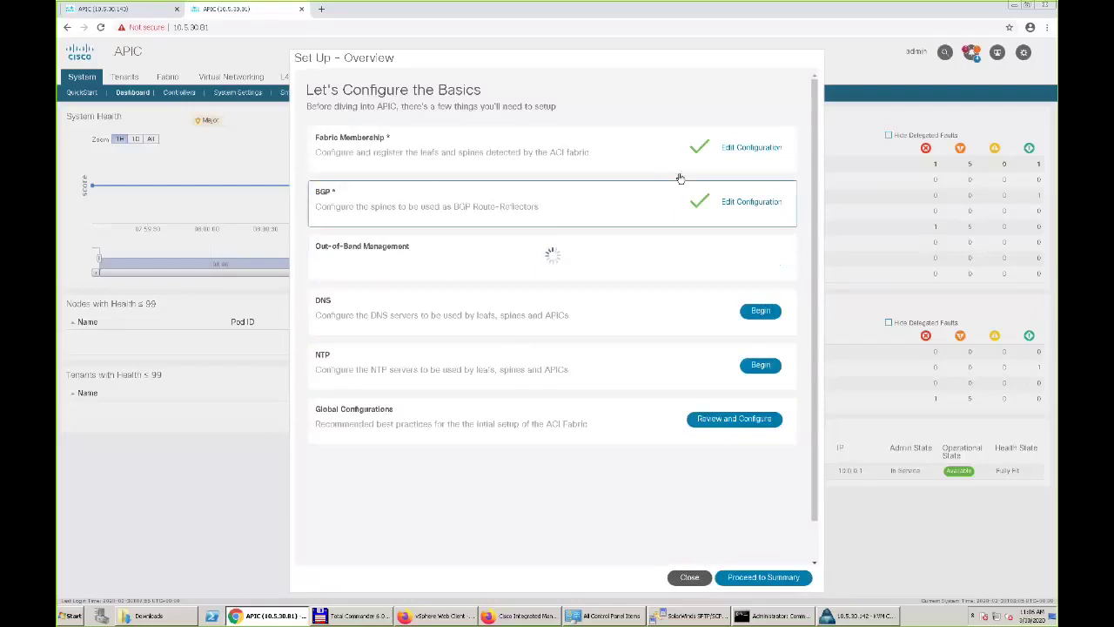
Review the four registered fabric nodes, then start the DNS setup step.
{"action": "left_click", "coordinate": [727, 155]}
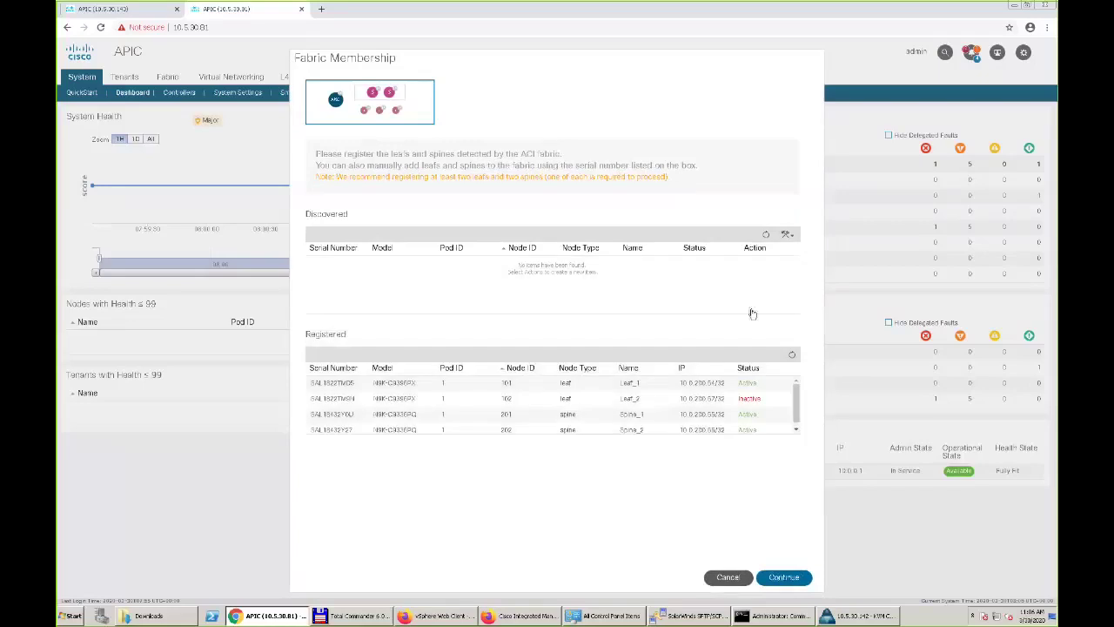
{"action": "key", "text": "Return"}
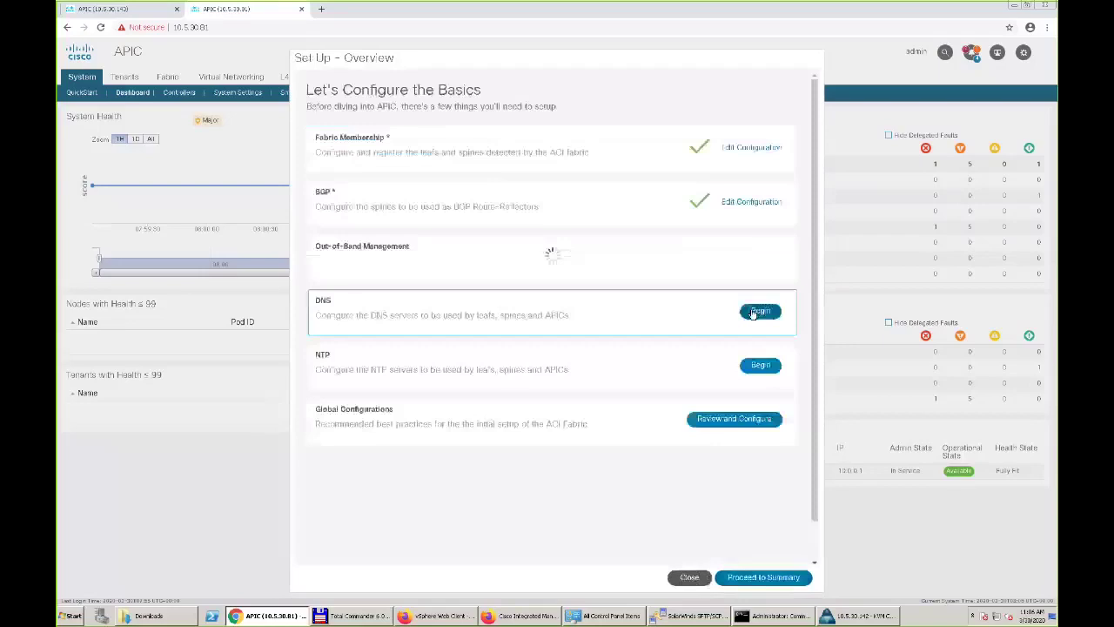
{"action": "left_click", "coordinate": [759, 312]}
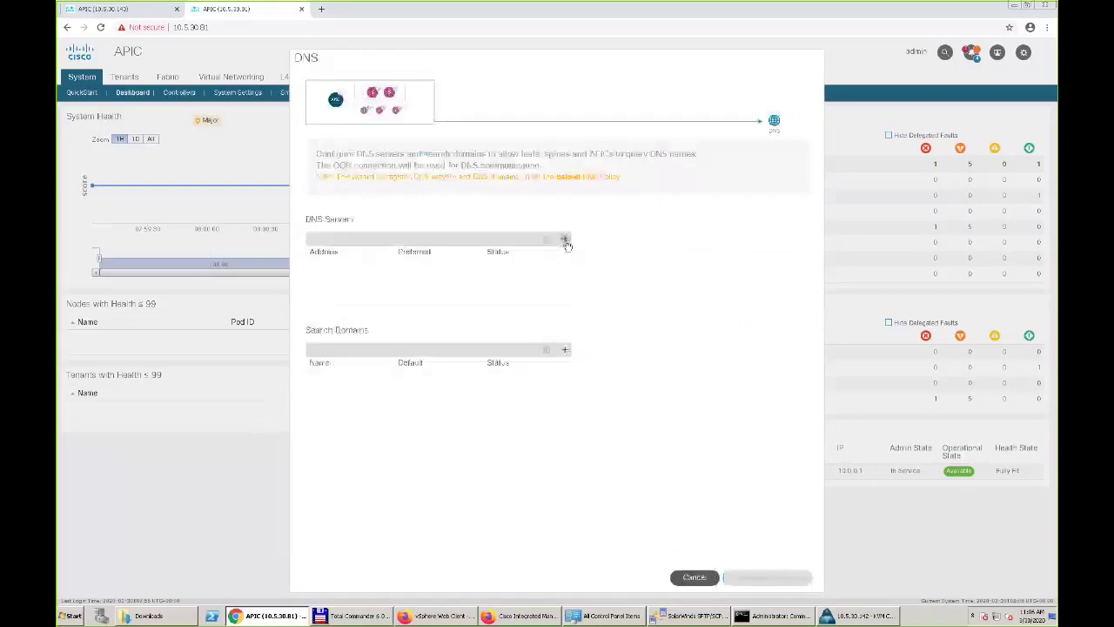
Add DNS server 10.5.30.2 marked as the preferred server.
{"action": "left_click", "coordinate": [565, 240]}
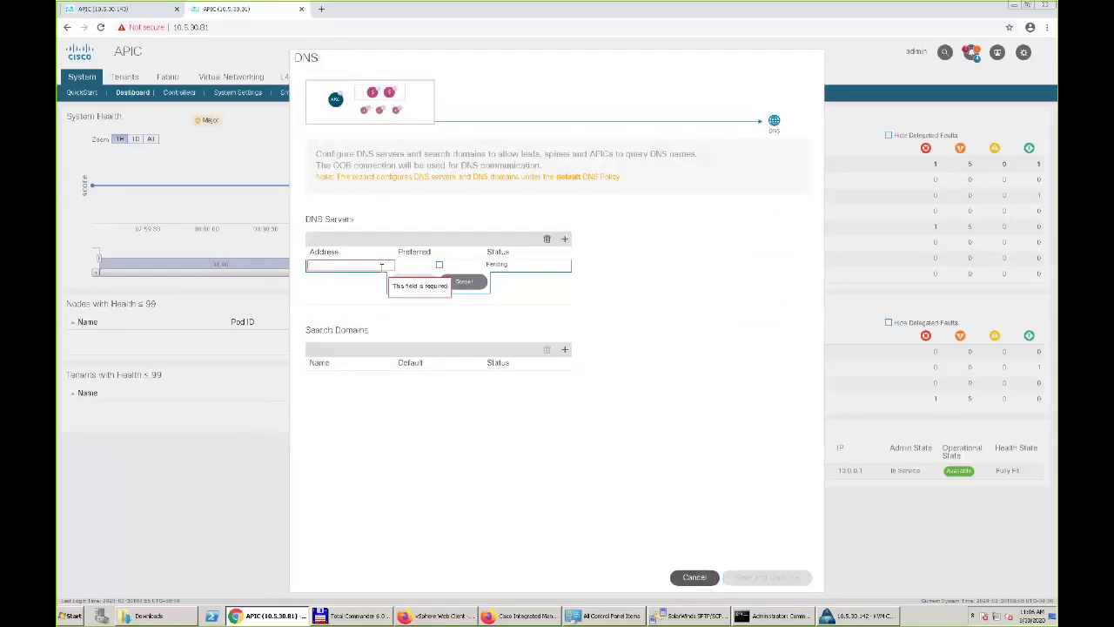
{"action": "type", "text": "1"}
{"action": "type", "text": "0.5."}
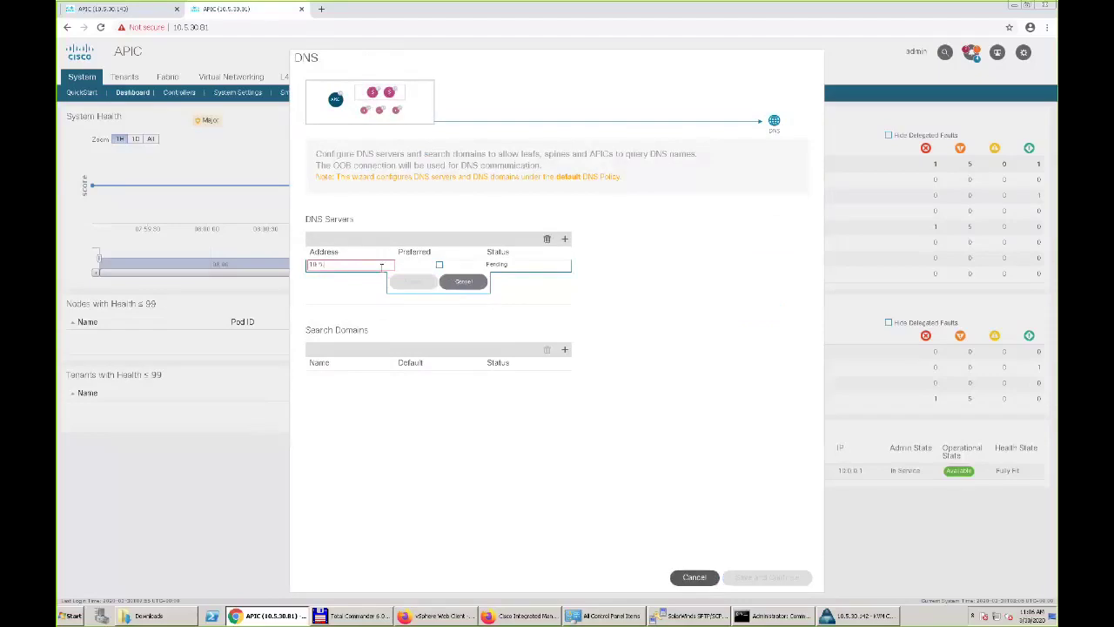
{"action": "type", "text": "30.3"}
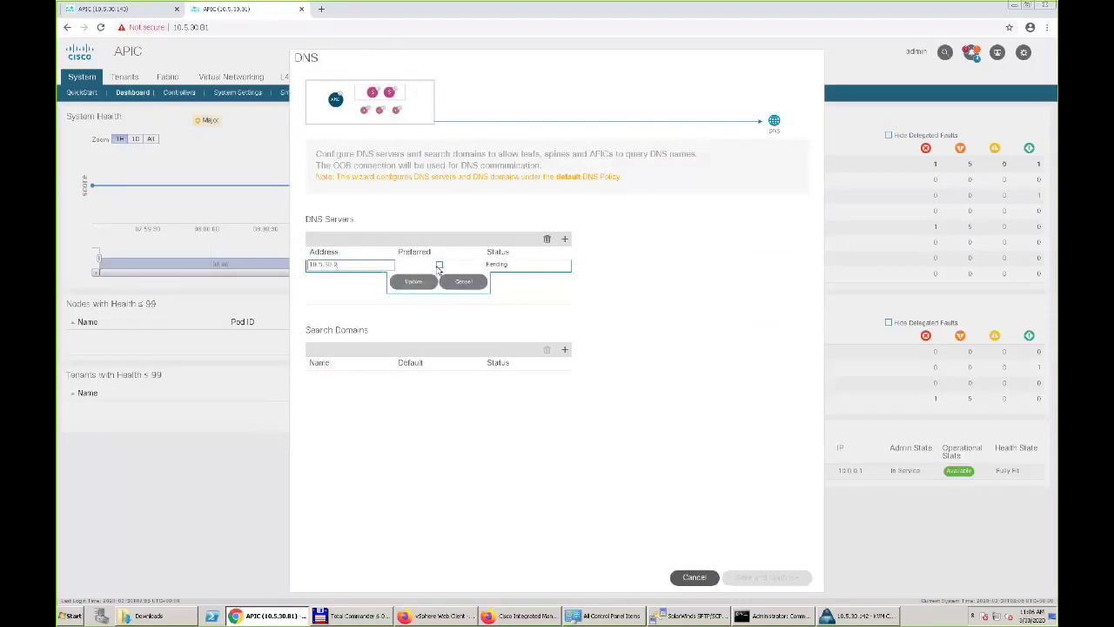
{"action": "left_click", "coordinate": [413, 281]}
{"action": "left_click", "coordinate": [564, 349]}
Add maslab.cisco.com as the default search domain and save the DNS settings.
{"action": "type", "text": "masab"}
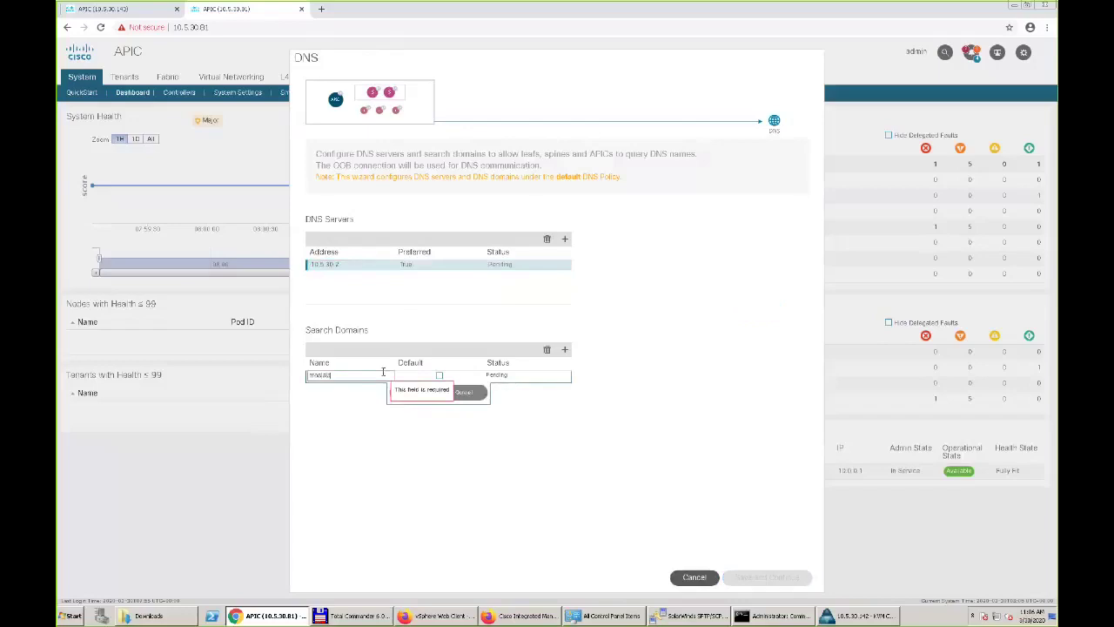
{"action": "type", "text": ".cisco.com"}
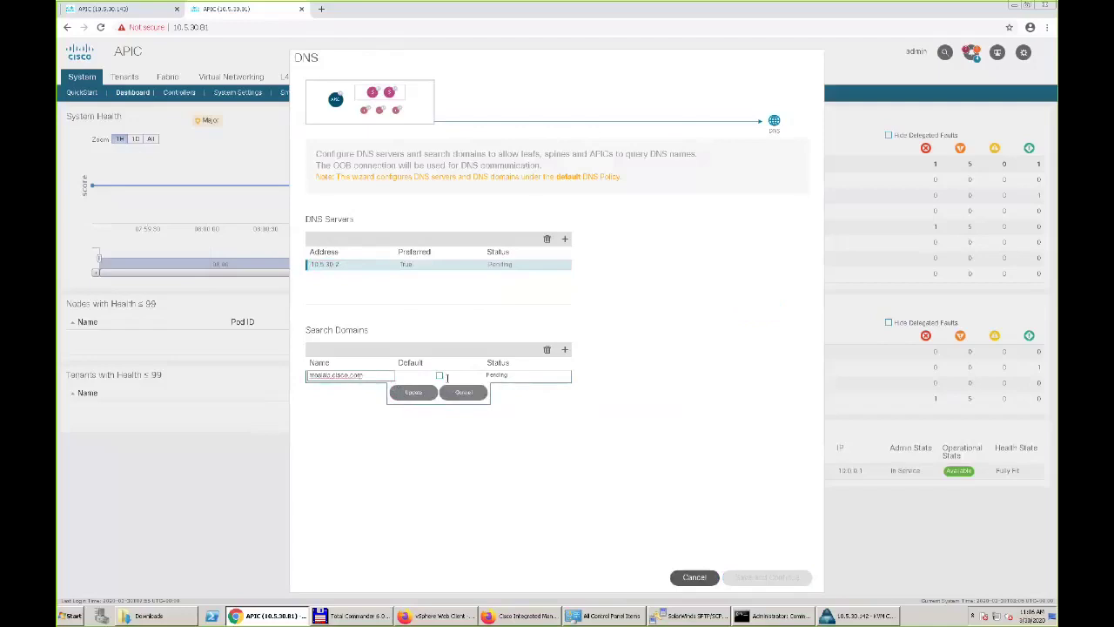
{"action": "left_click", "coordinate": [762, 577]}
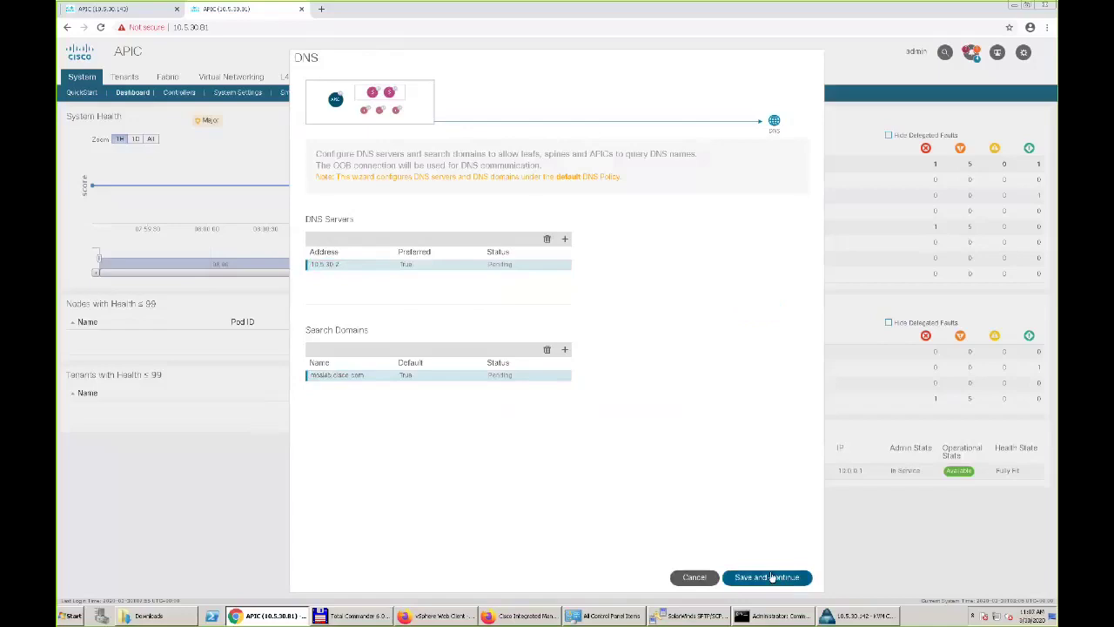
{"action": "left_click", "coordinate": [771, 577]}
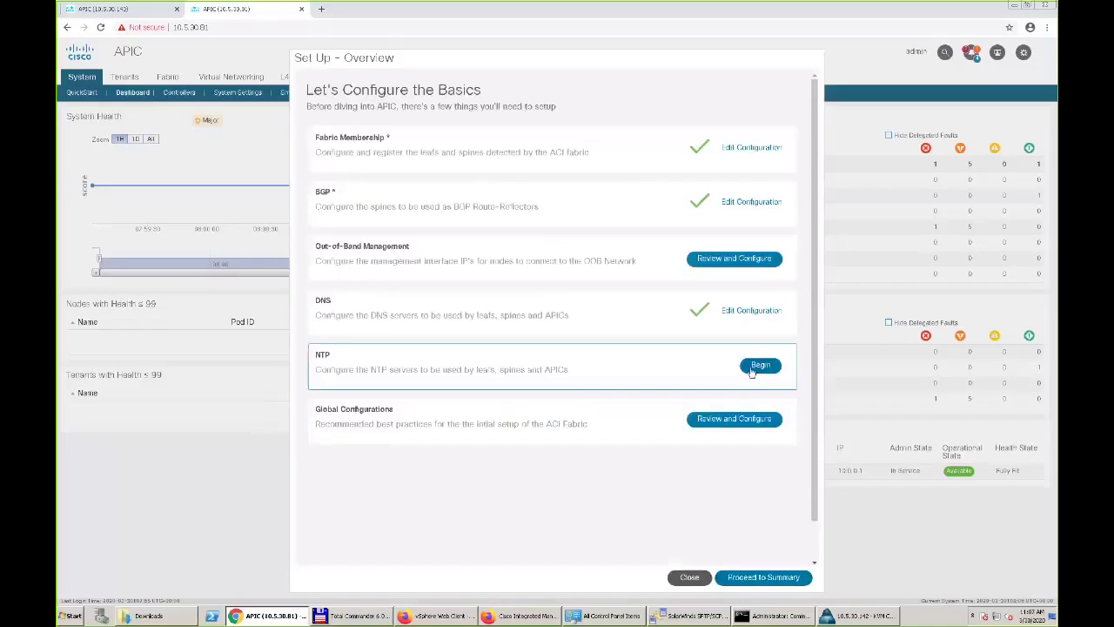
Set the NTP time zone to Europe/Moscow, add an NTP server entry, and exit NTP.
{"action": "left_click", "coordinate": [751, 367]}
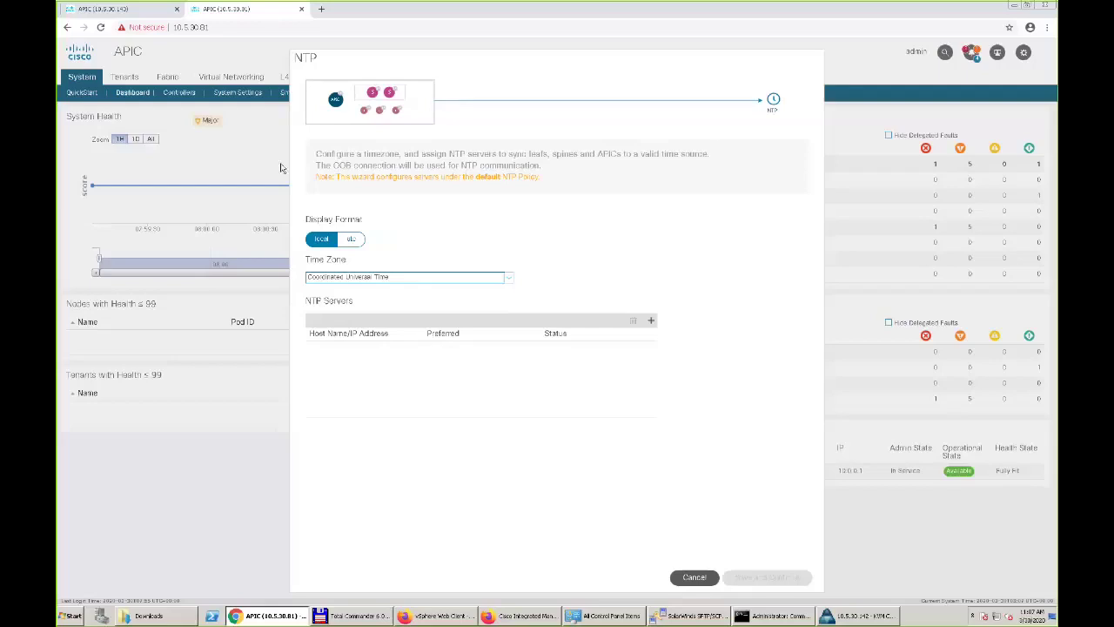
{"action": "left_click", "coordinate": [493, 280]}
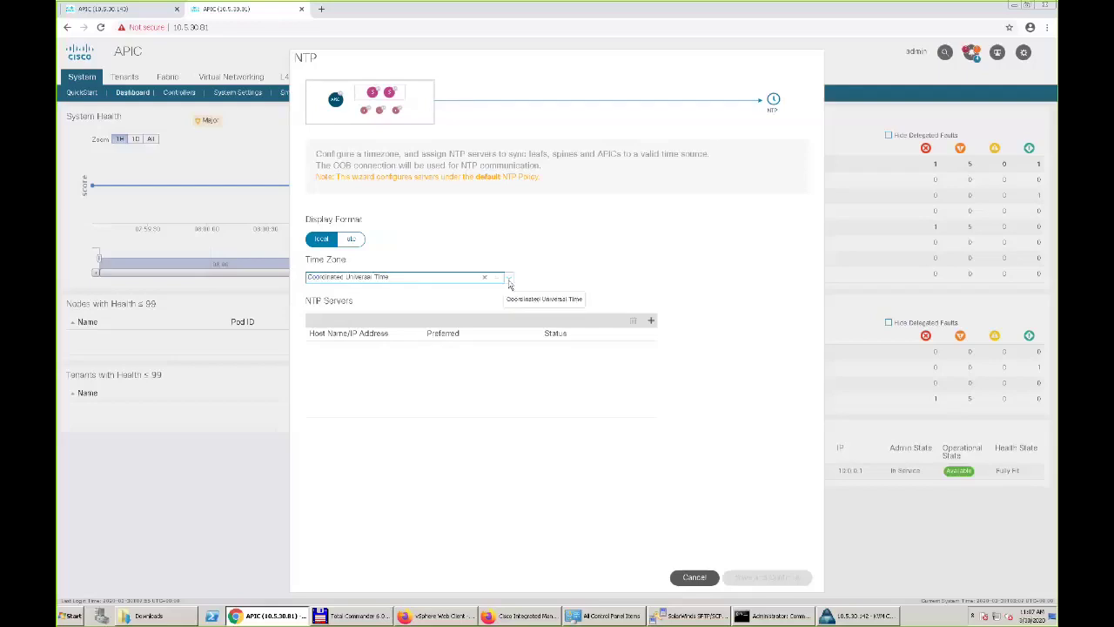
{"action": "left_click", "coordinate": [509, 280]}
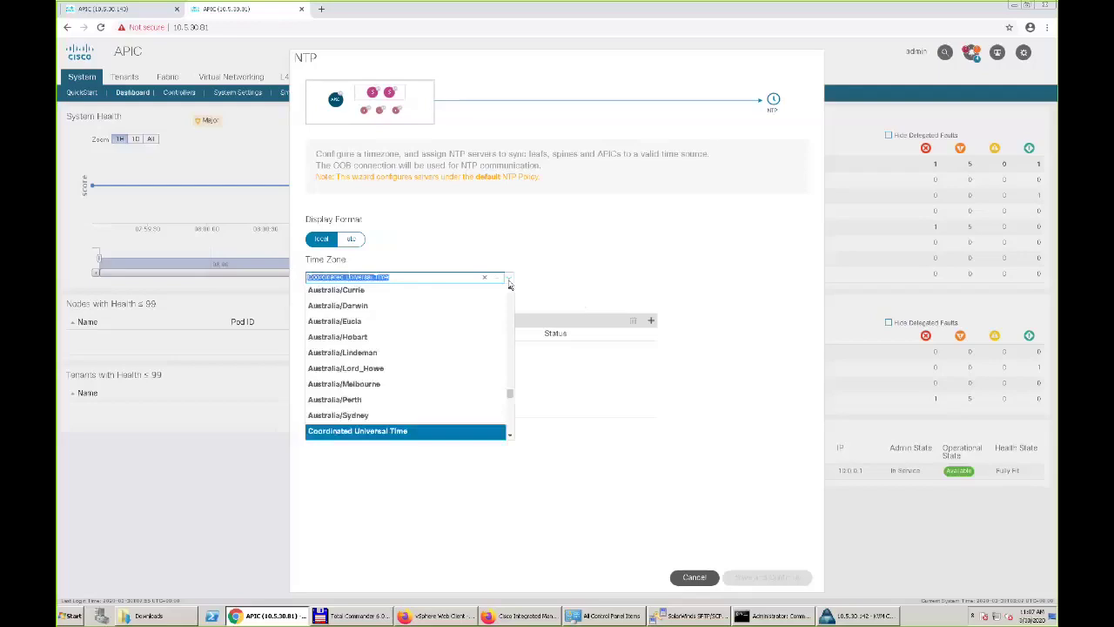
{"action": "left_click", "coordinate": [509, 281]}
{"action": "left_click", "coordinate": [509, 281]}
{"action": "scroll", "coordinate": [513, 415], "scroll_direction": "down", "scroll_amount": 3}
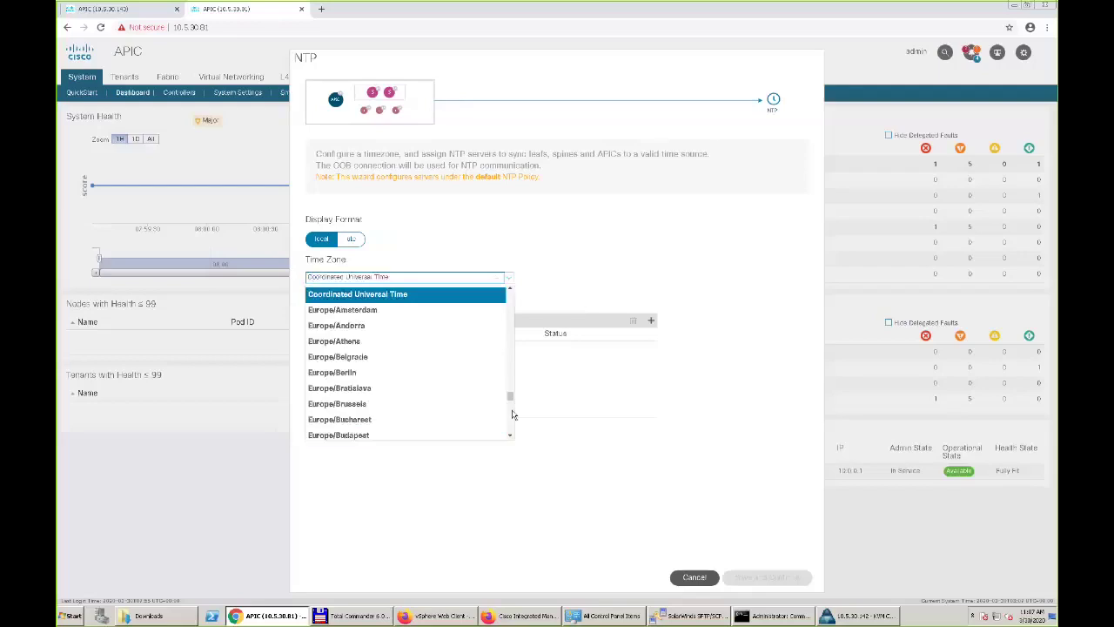
{"action": "scroll", "coordinate": [512, 415], "scroll_direction": "down", "scroll_amount": 4}
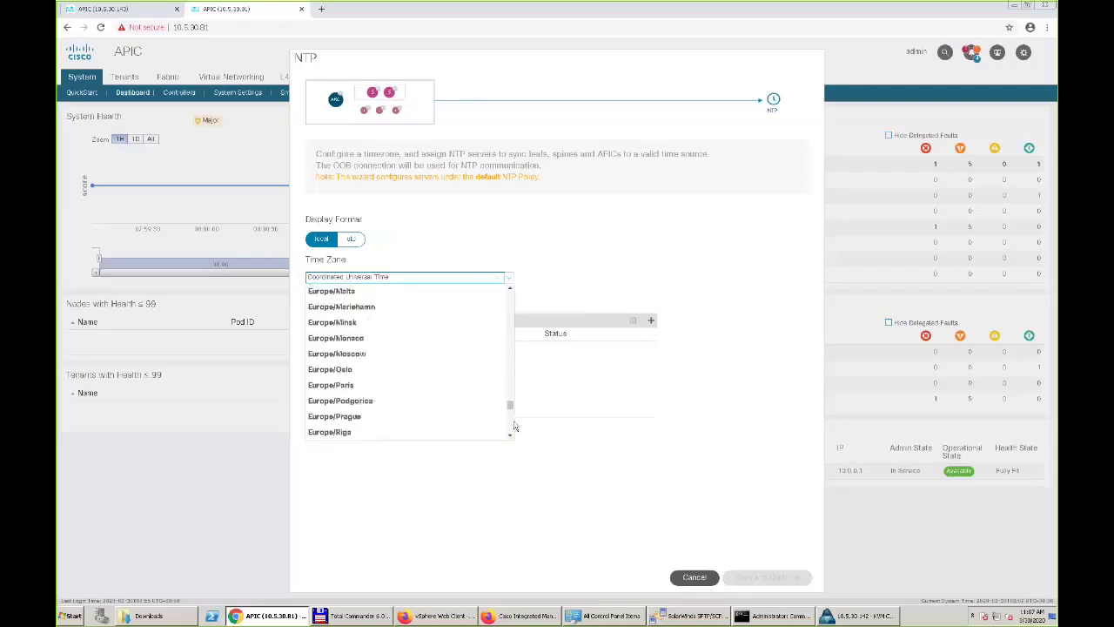
{"action": "left_click", "coordinate": [405, 355]}
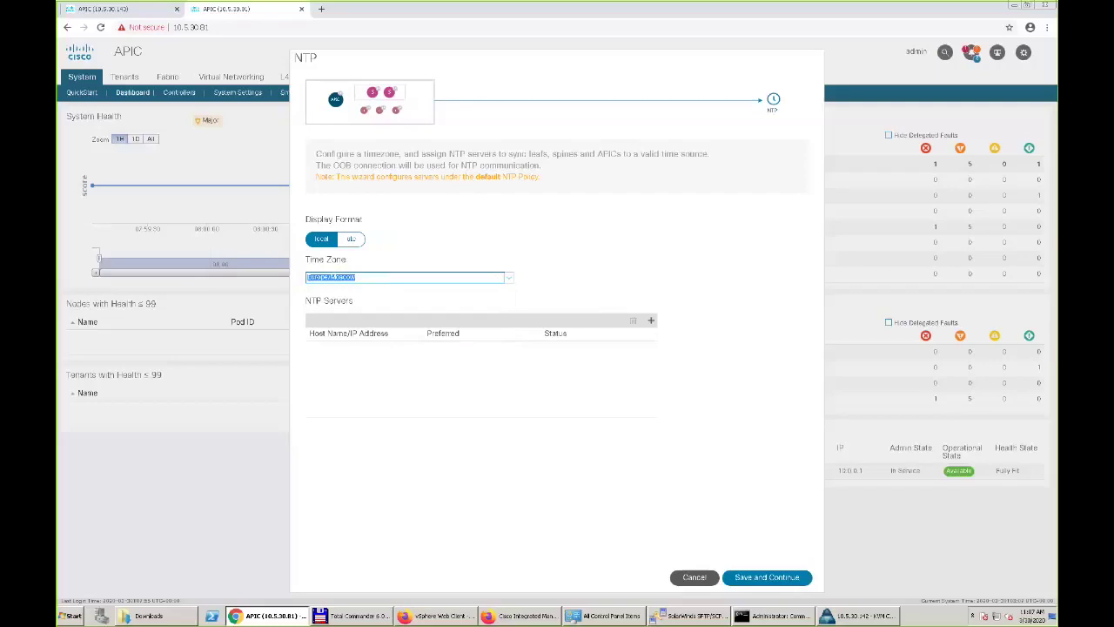
{"action": "left_click", "coordinate": [649, 320]}
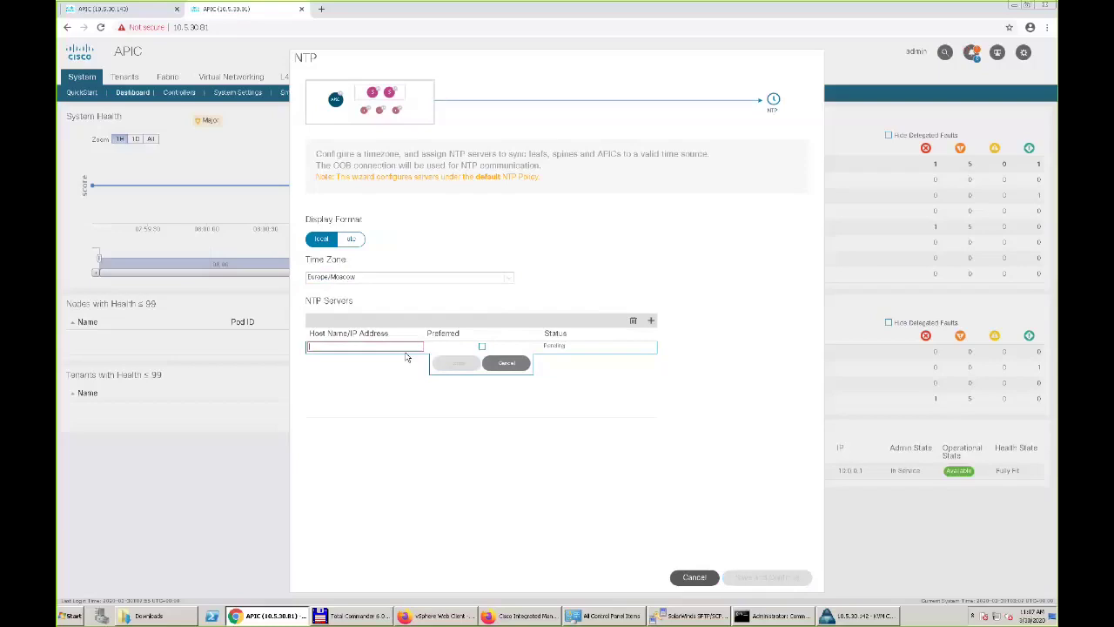
{"action": "key", "text": "Escape"}
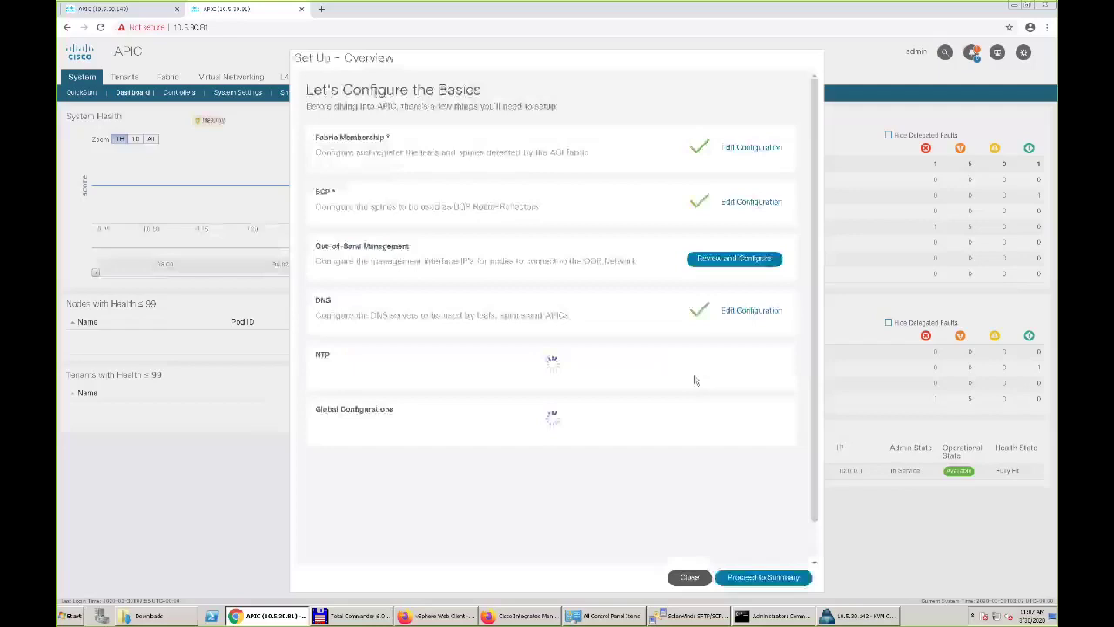
Select unconfigured nodes 101, 102, 201 and 202 for out-of-band IP assignment.
{"action": "left_click", "coordinate": [736, 148]}
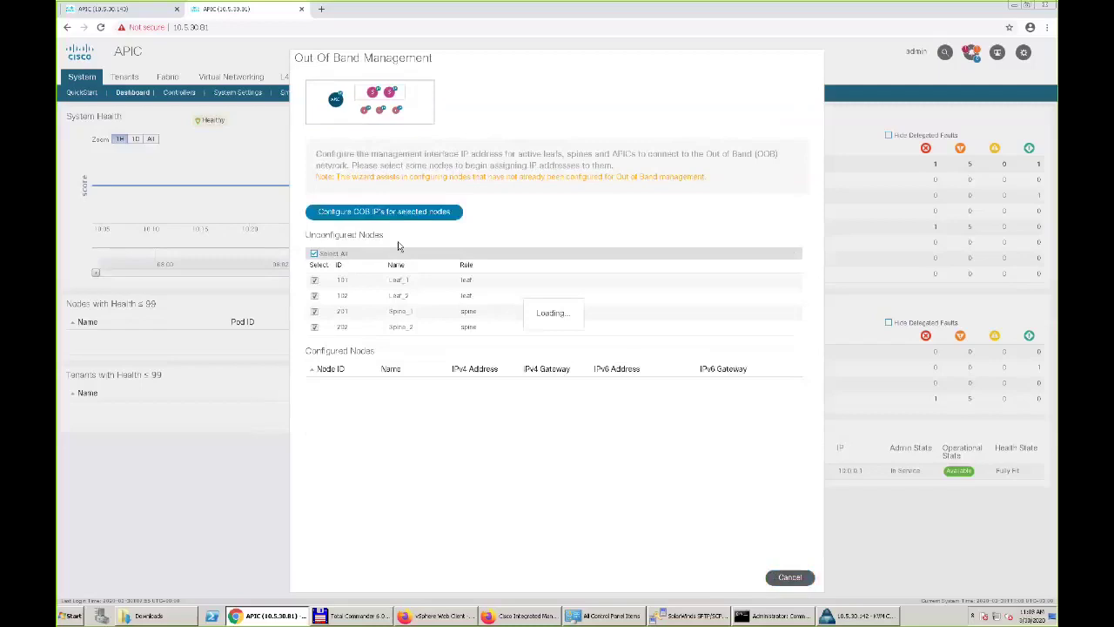
{"action": "left_click", "coordinate": [314, 253]}
{"action": "left_click", "coordinate": [315, 278]}
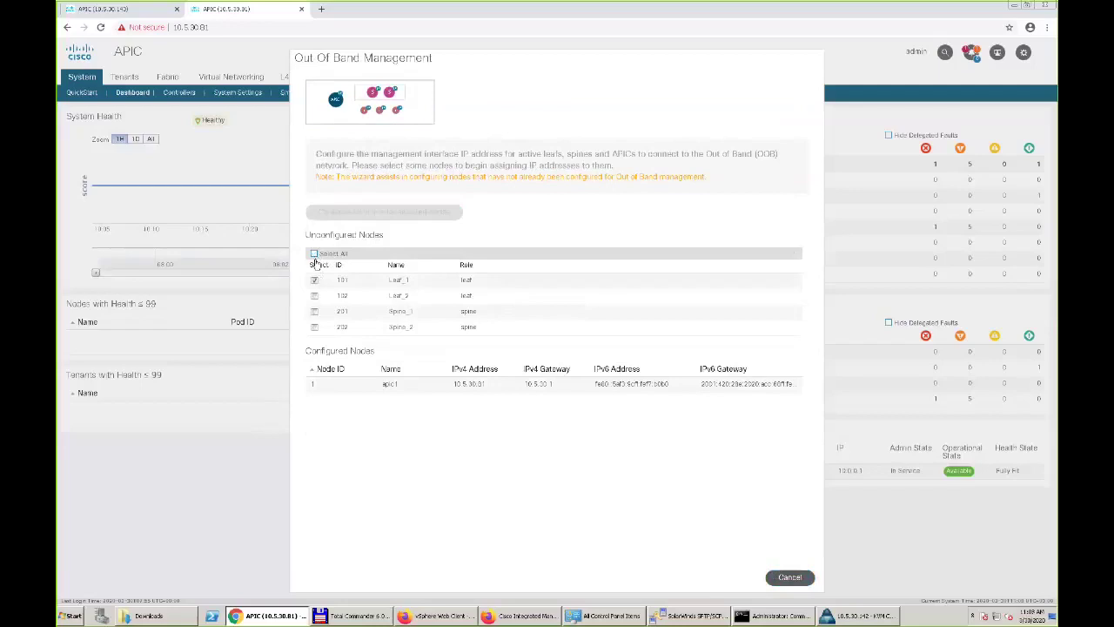
{"action": "left_click", "coordinate": [341, 268]}
{"action": "left_click", "coordinate": [313, 254]}
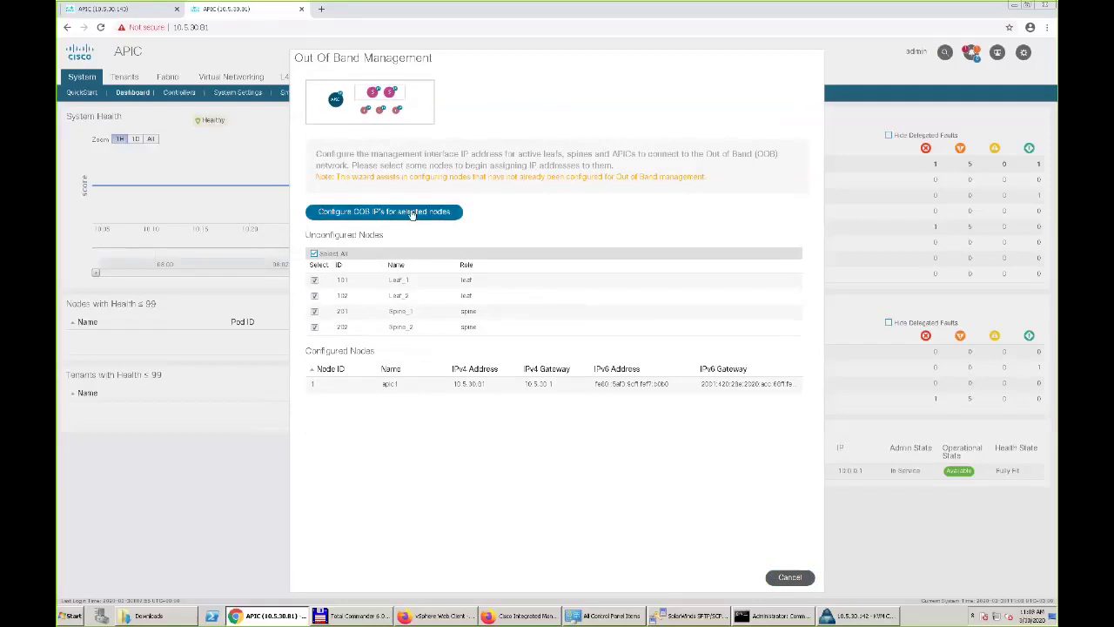
{"action": "left_click", "coordinate": [413, 212]}
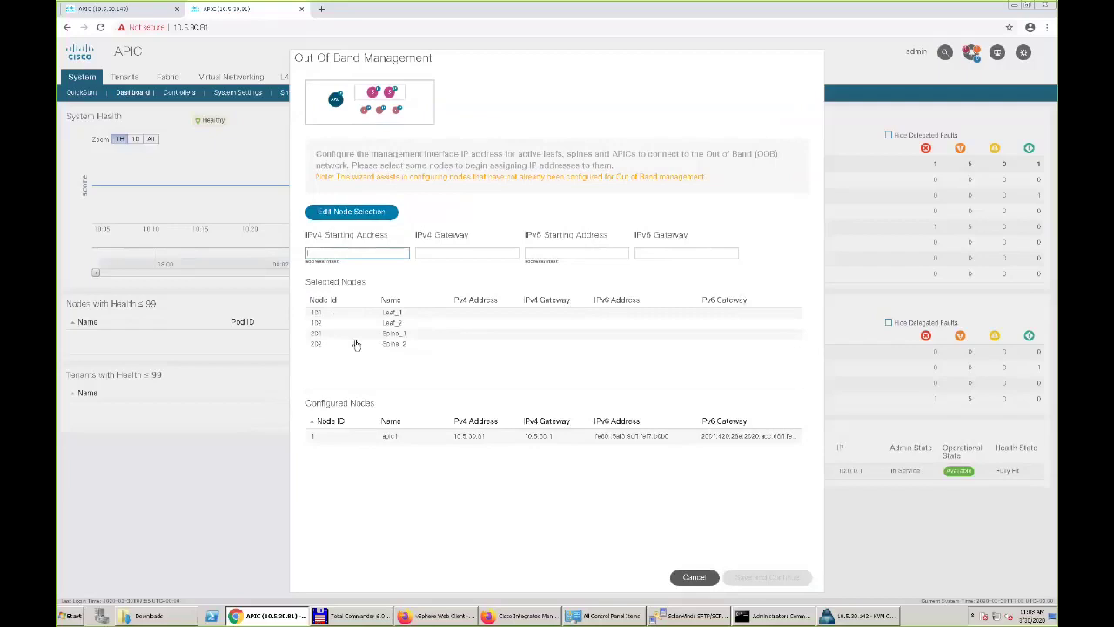
Assign OOB addresses starting at 10.5.30.101/24 with gateway 10.5.30.1, and save.
{"action": "type", "text": "10."}
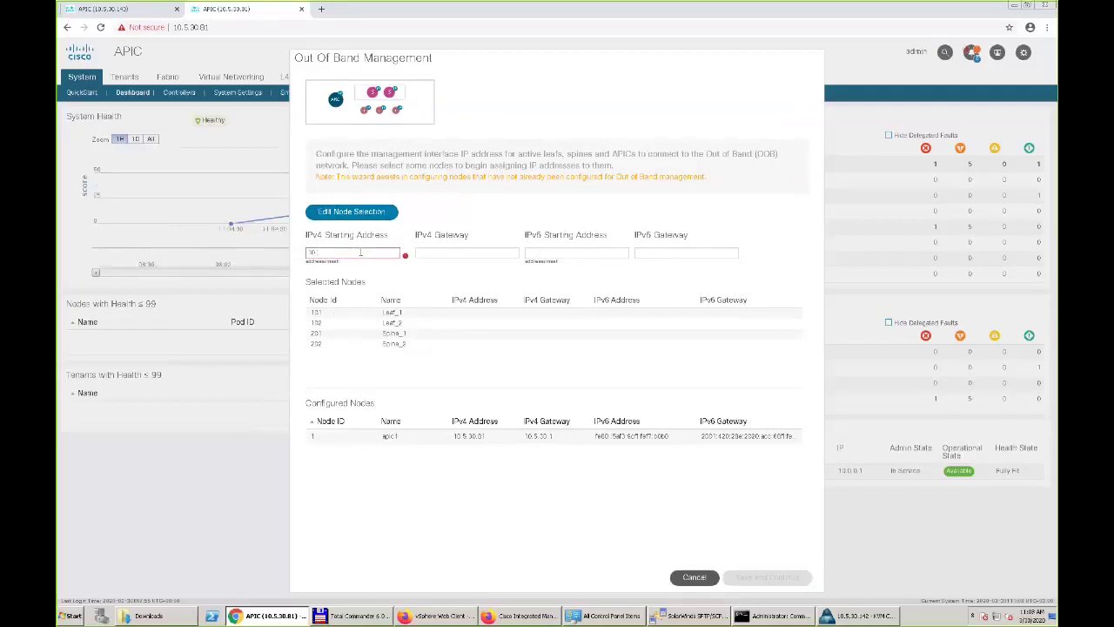
{"action": "type", "text": "10.5.30.101/24"}
{"action": "left_click", "coordinate": [468, 252]}
{"action": "type", "text": "10"}
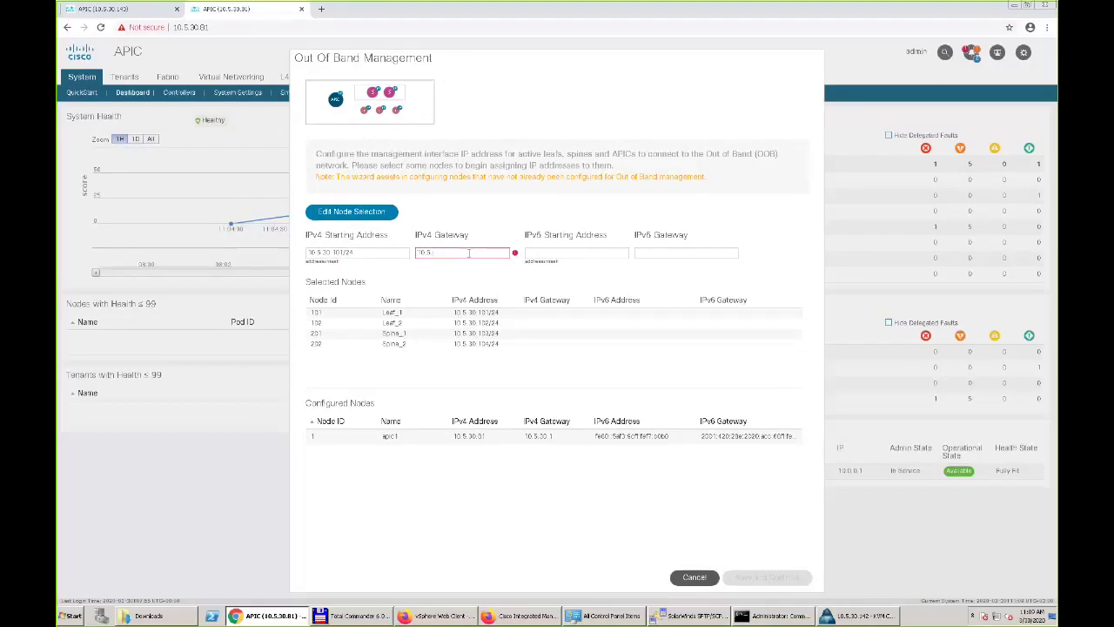
{"action": "type", "text": ".5.30.1"}
{"action": "key", "text": "Tab"}
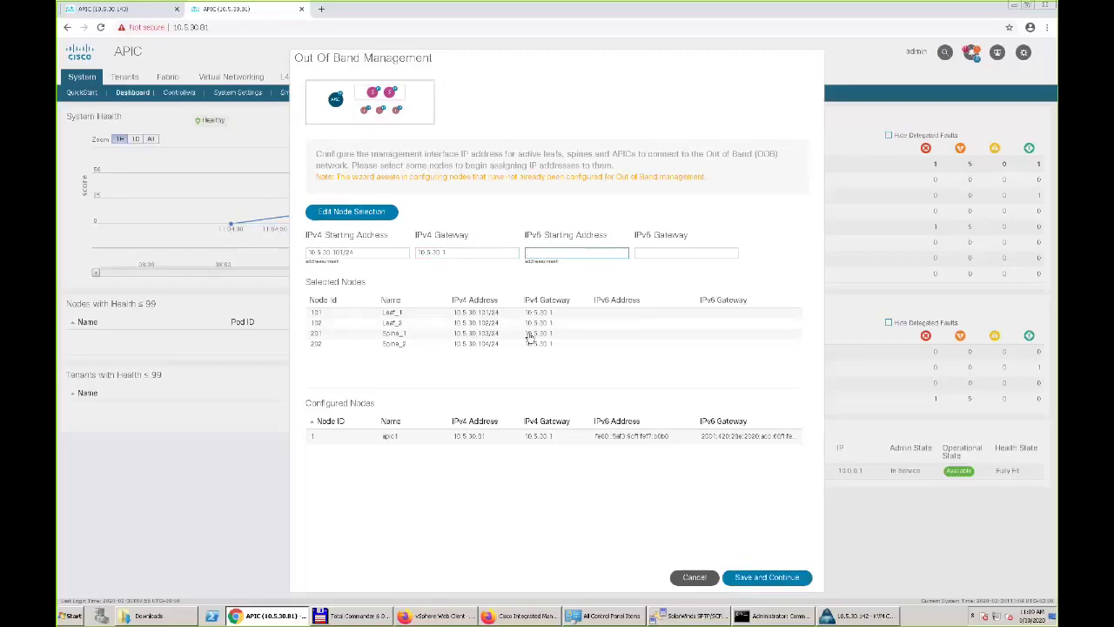
{"action": "left_click", "coordinate": [766, 577]}
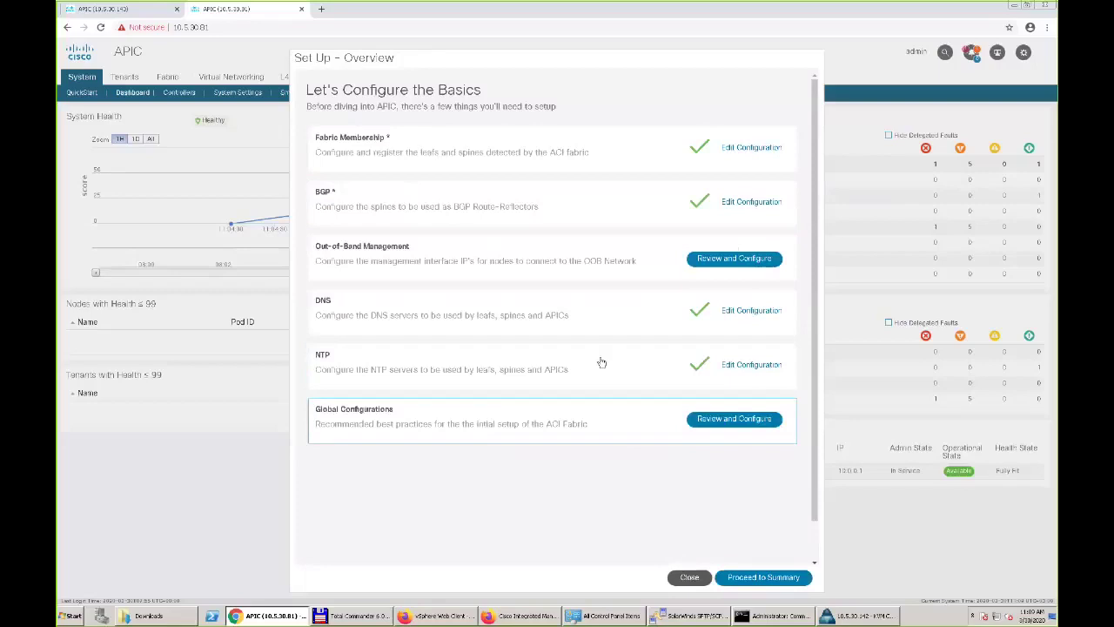
{"action": "left_click", "coordinate": [722, 423]}
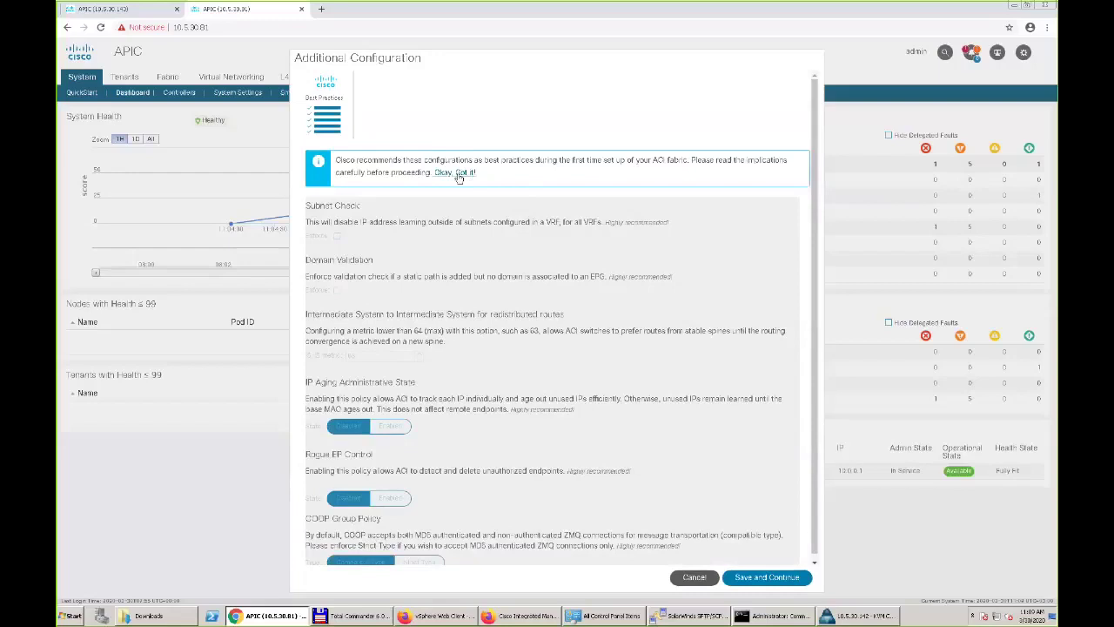
{"action": "left_click", "coordinate": [459, 173]}
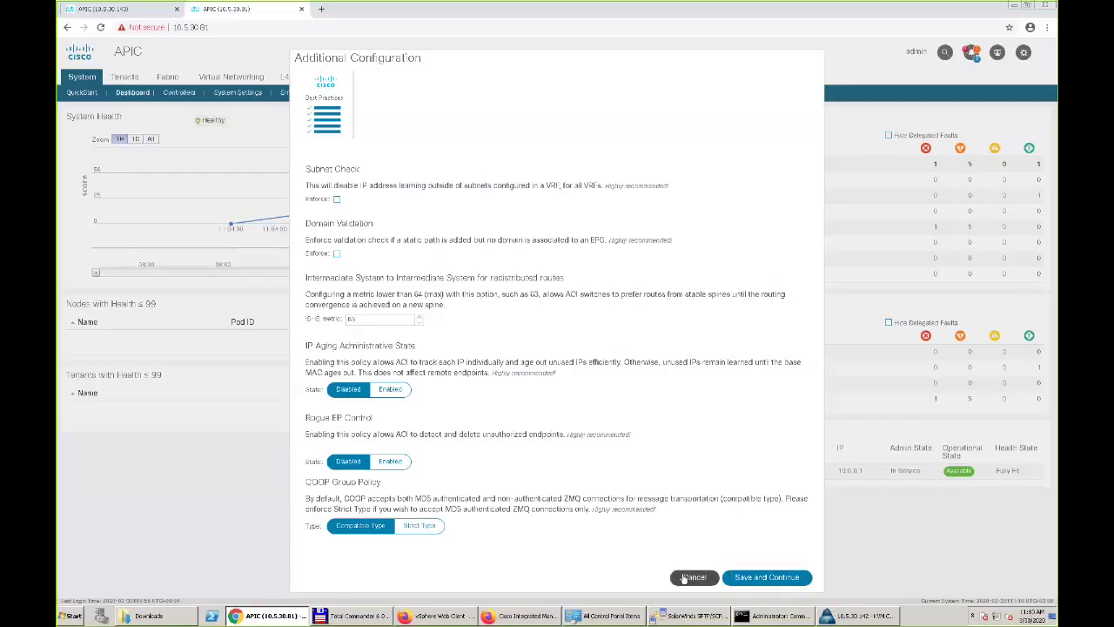
{"action": "left_click", "coordinate": [688, 578]}
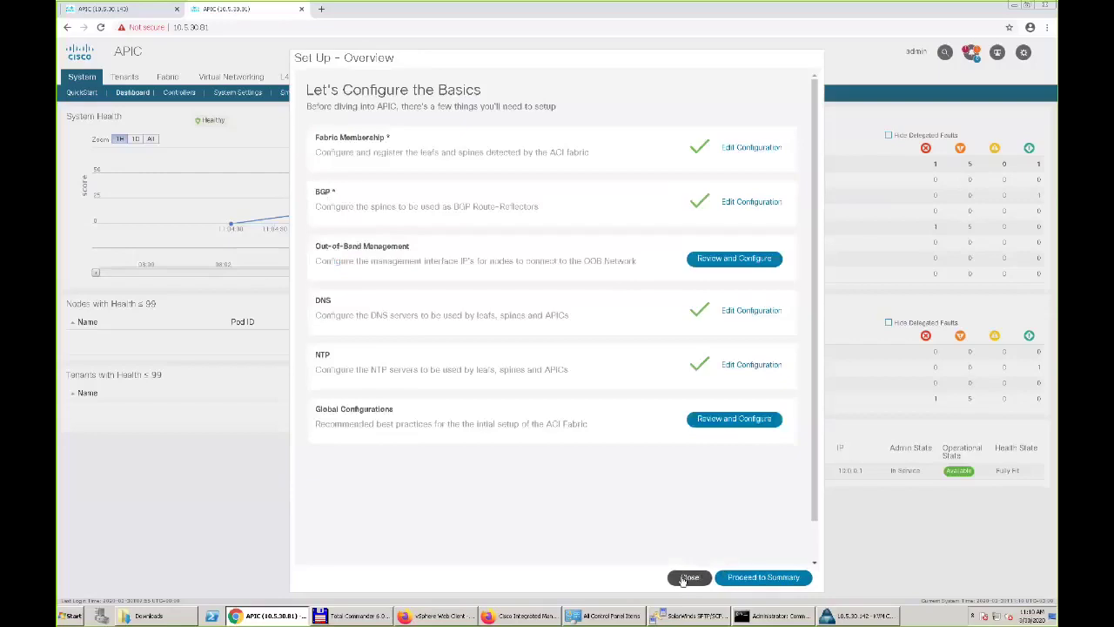
Finish the setup wizard and view the Fabric Inventory Topology summary.
{"action": "left_click", "coordinate": [786, 578]}
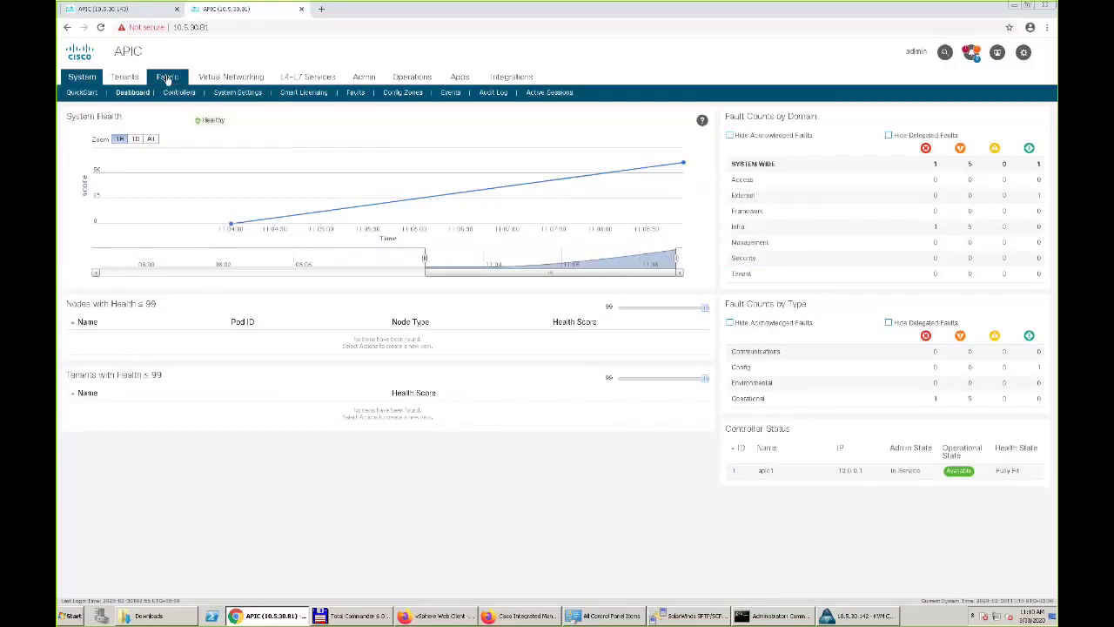
{"action": "left_click", "coordinate": [168, 79]}
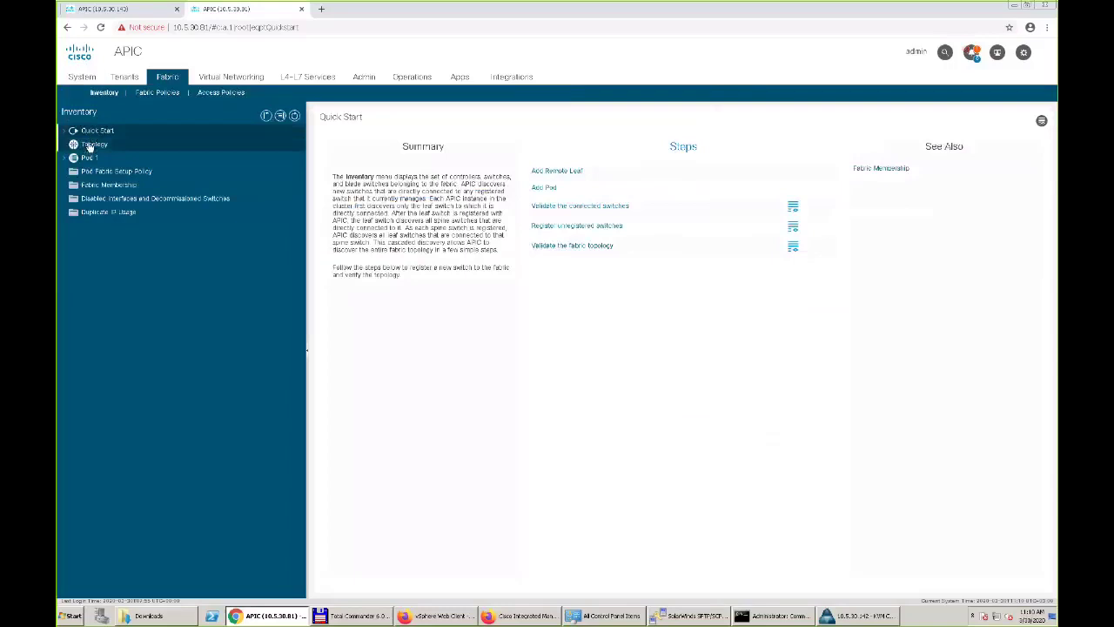
{"action": "left_click", "coordinate": [92, 144]}
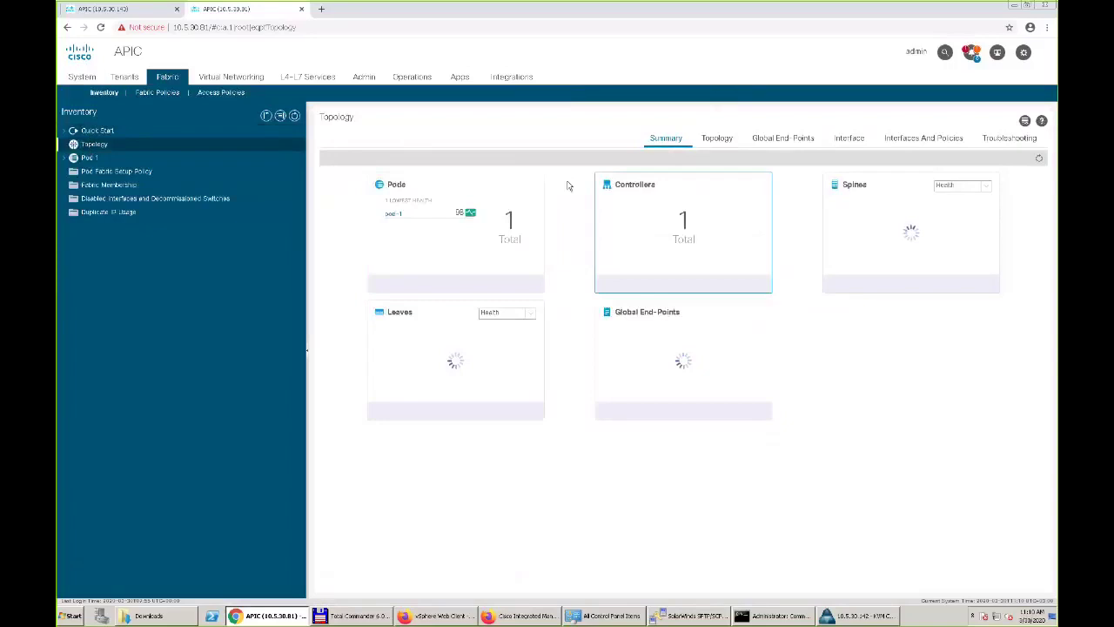
View the Pod 1 topology diagram, then check Fabric Membership for nodes pending registration.
{"action": "left_click", "coordinate": [717, 138]}
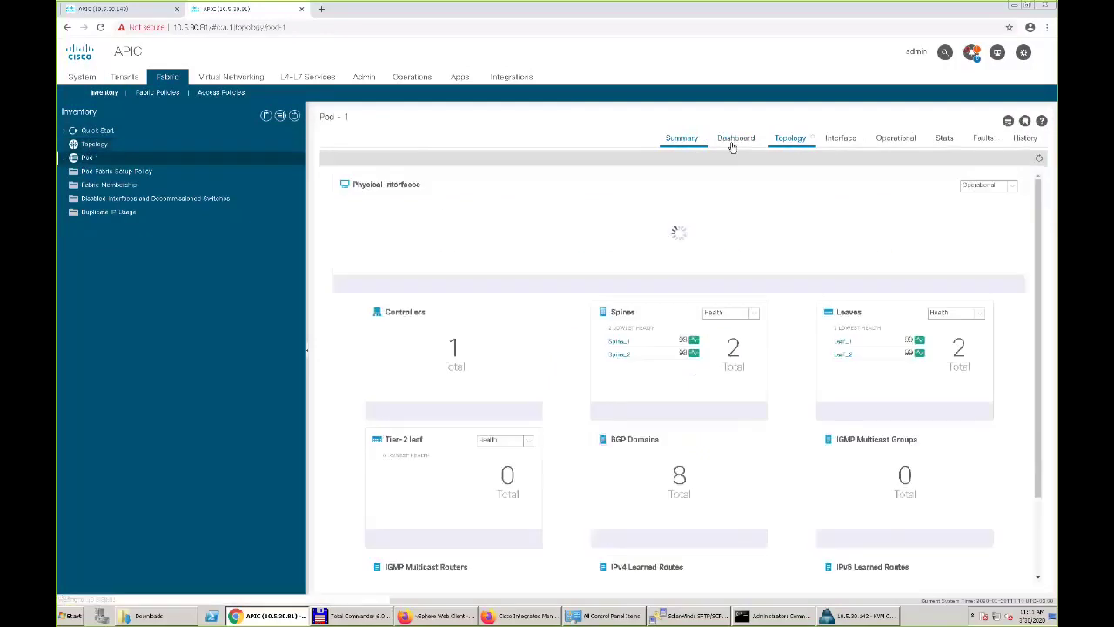
{"action": "left_click", "coordinate": [790, 140]}
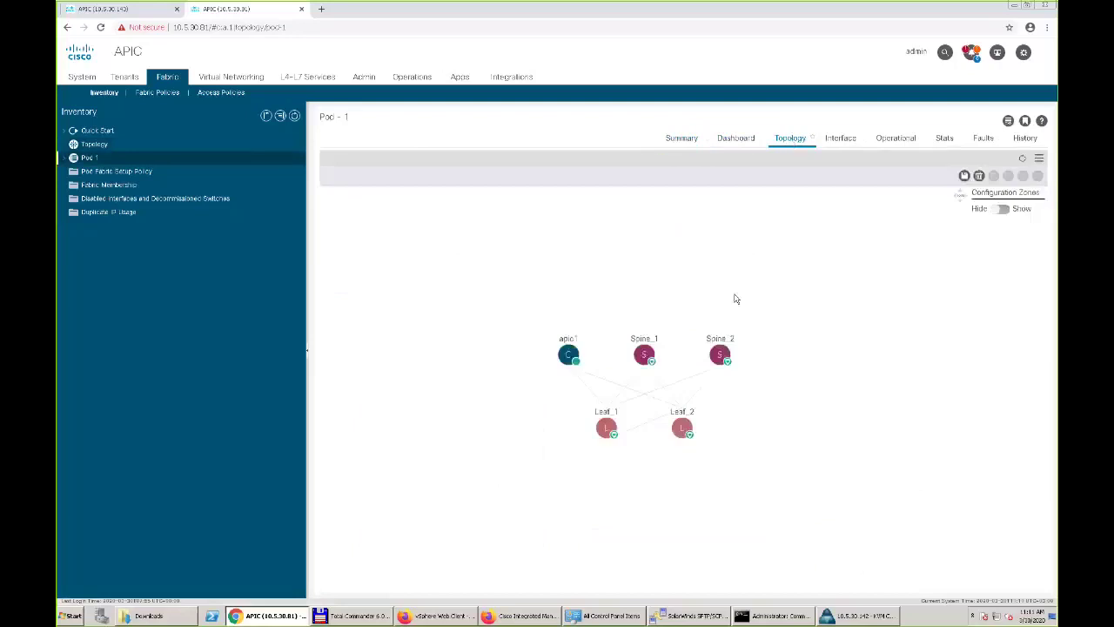
{"action": "left_click", "coordinate": [99, 186]}
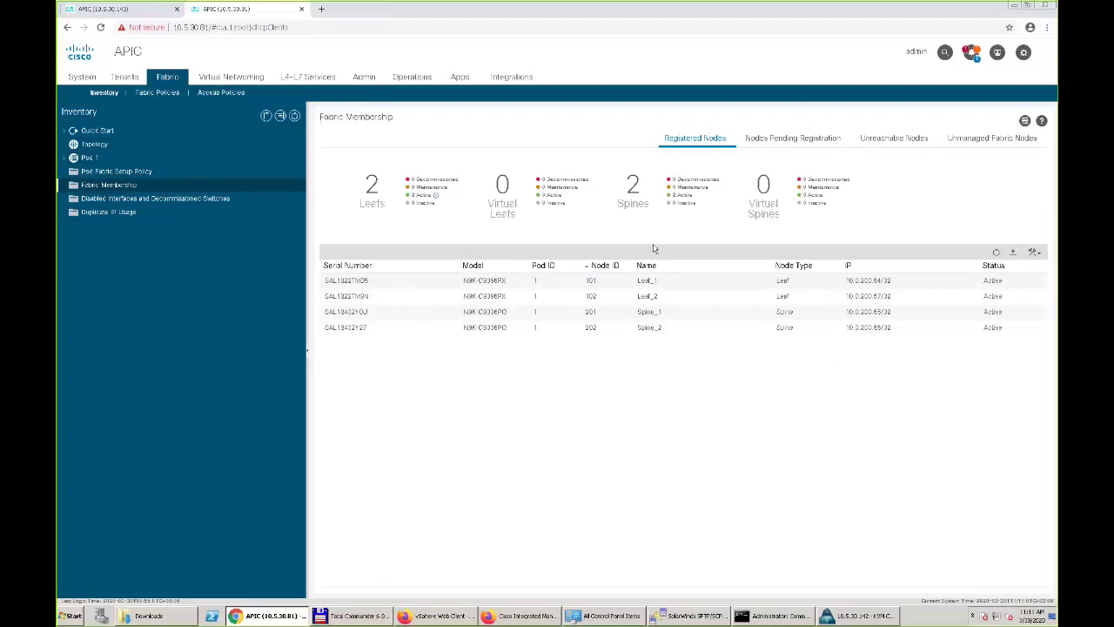
{"action": "left_click", "coordinate": [763, 145]}
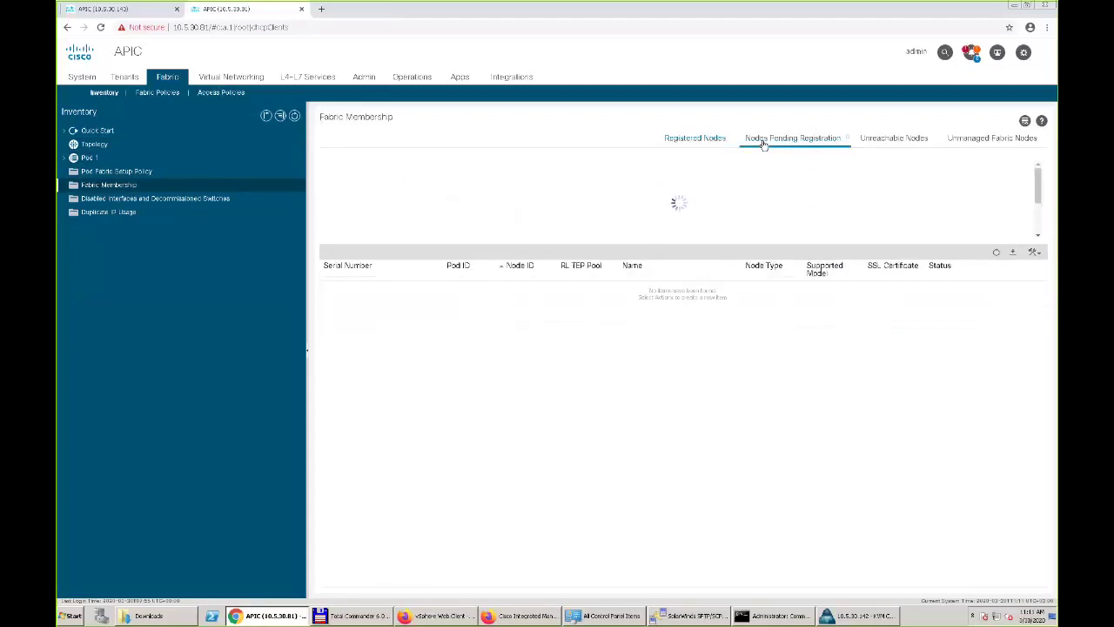
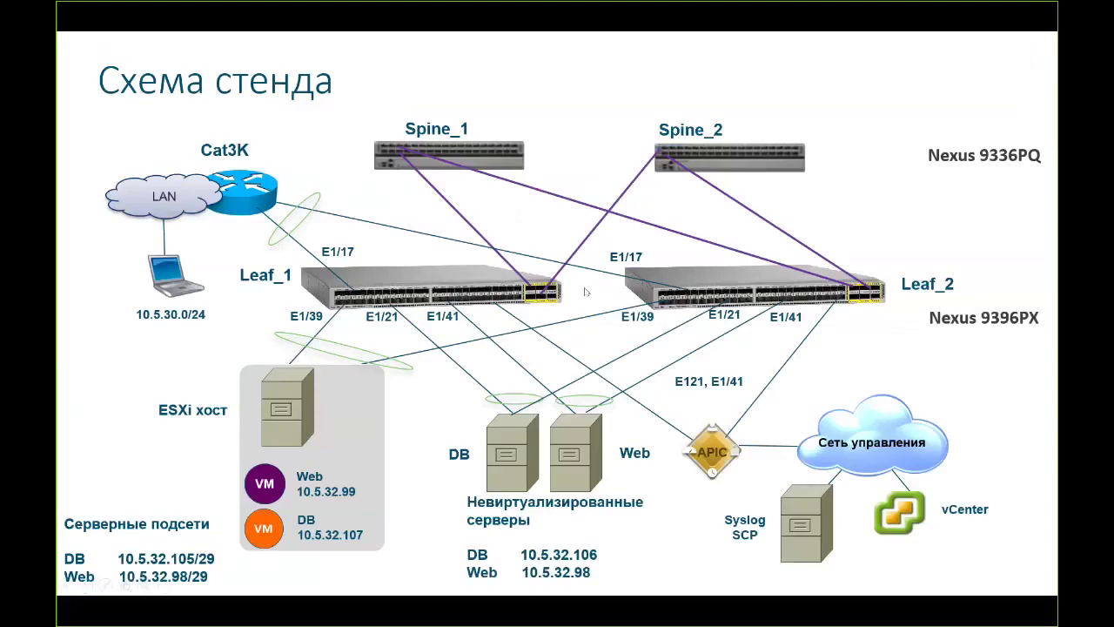
From the APIC console's Access Policies Quick Start, launch the Configure Interface, PC, and VPC wizard.
{"action": "key", "text": "alt+Tab"}
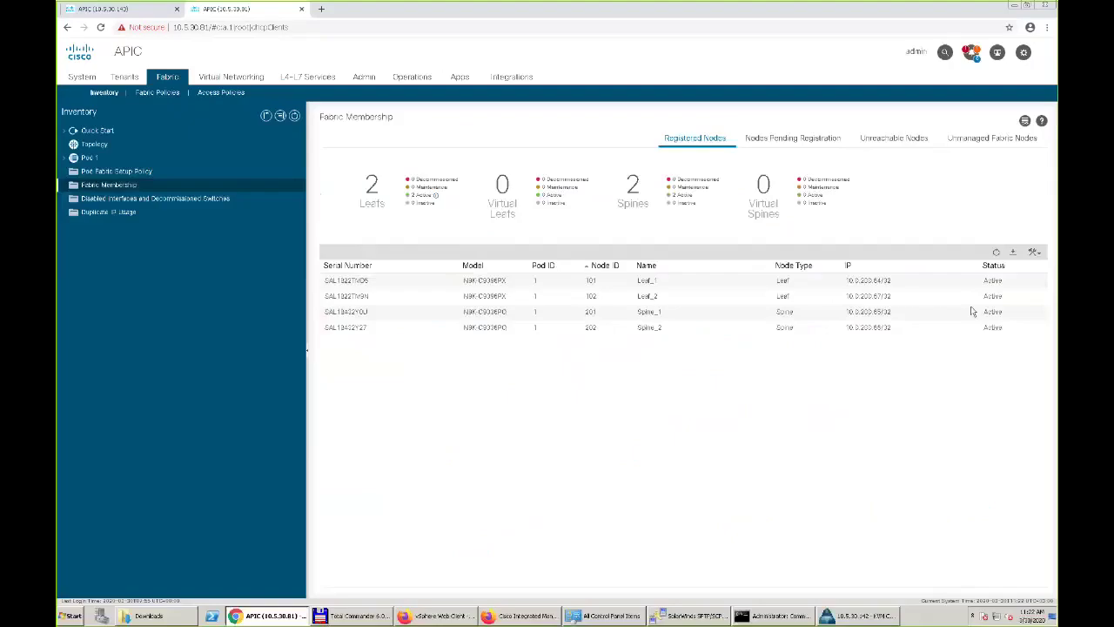
{"action": "left_click", "coordinate": [221, 91]}
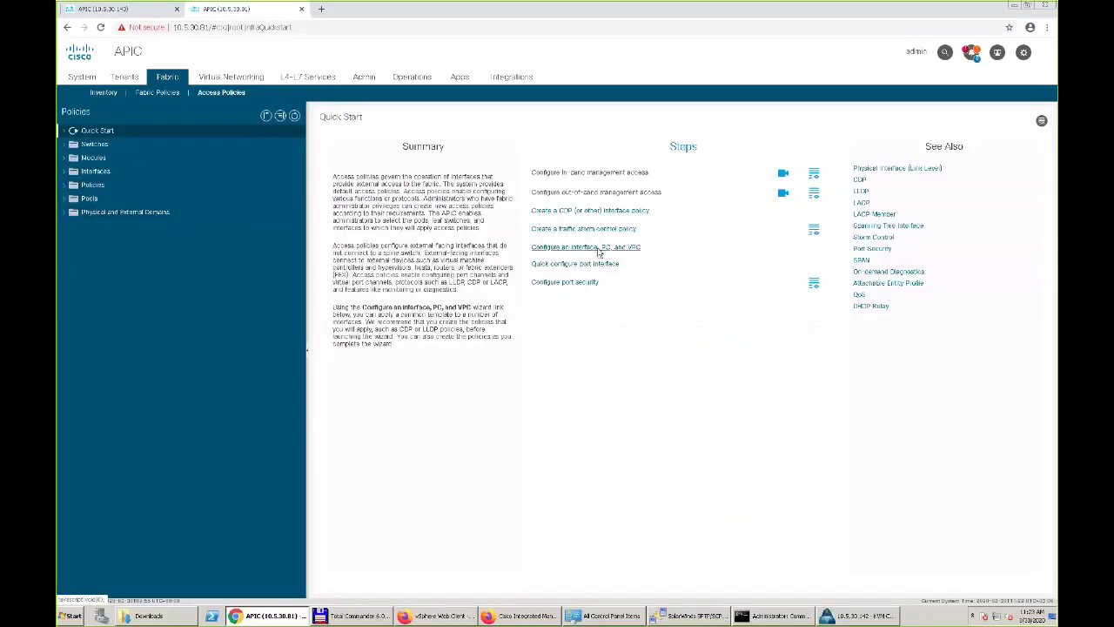
{"action": "left_click", "coordinate": [598, 250]}
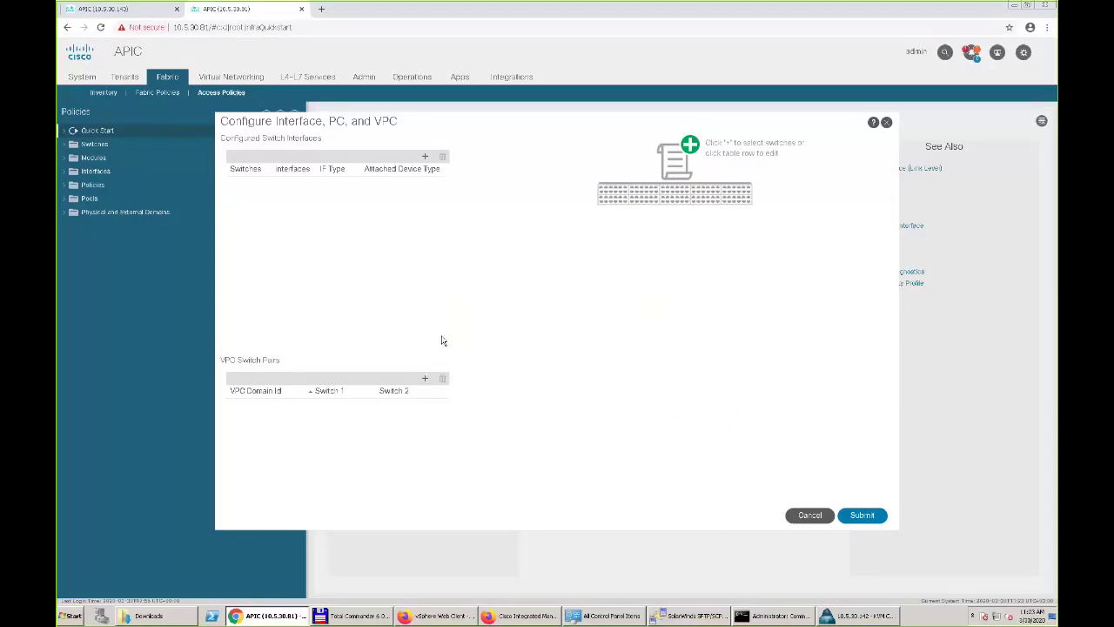
Save a new VPC switch pair with domain ID 101, pairing leaf 101 and Leaf_2 (102).
{"action": "left_click", "coordinate": [425, 379]}
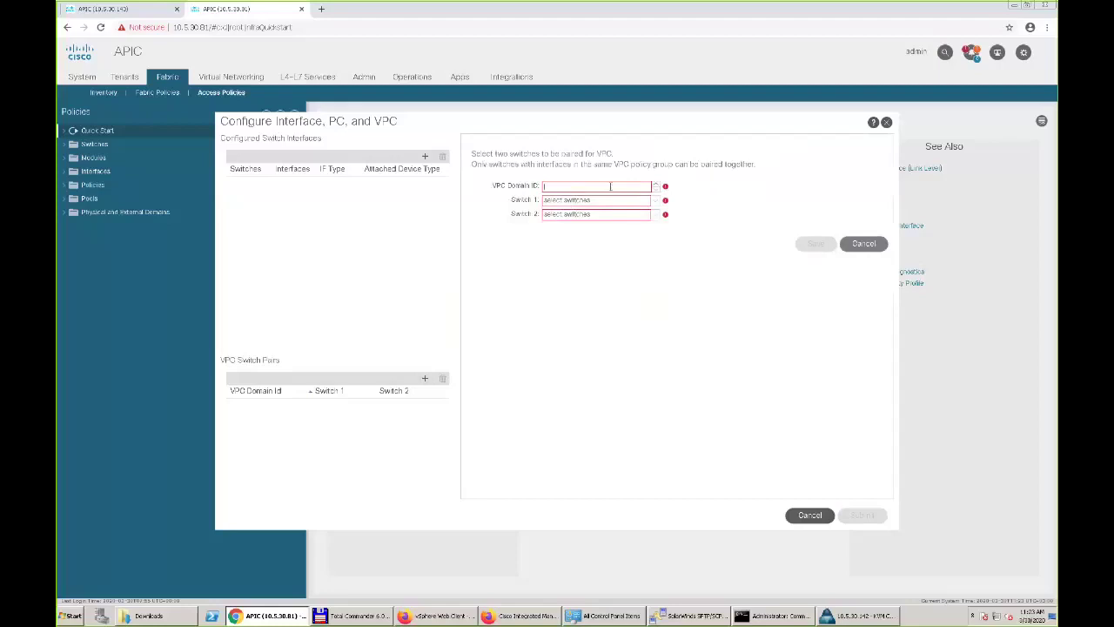
{"action": "type", "text": "11"}
{"action": "left_click", "coordinate": [652, 207]}
{"action": "left_click", "coordinate": [549, 240]}
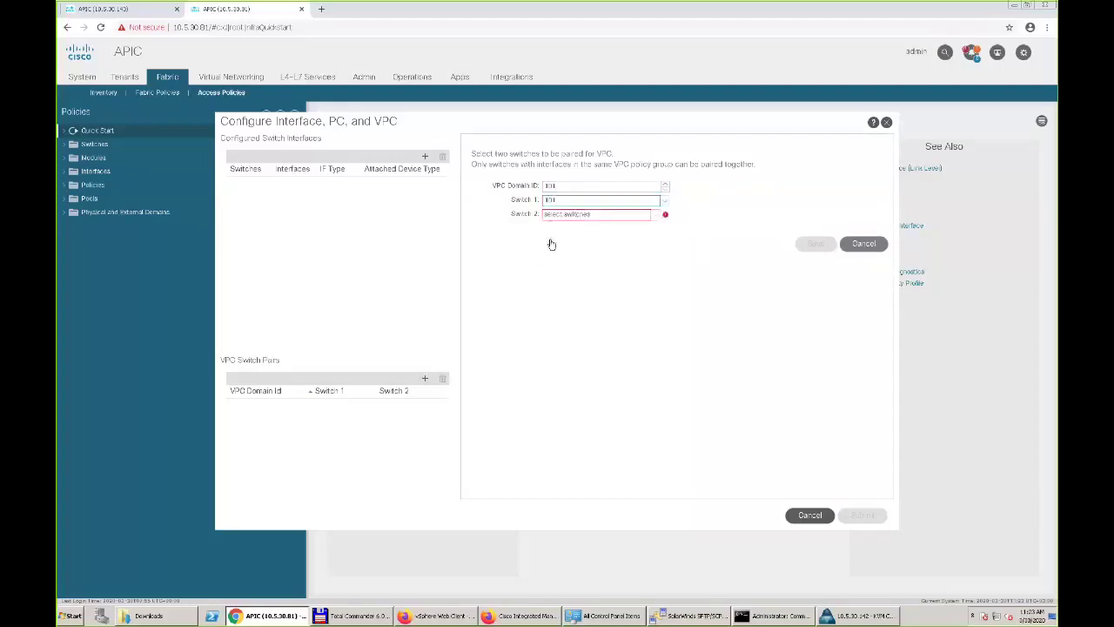
{"action": "left_click", "coordinate": [655, 215]}
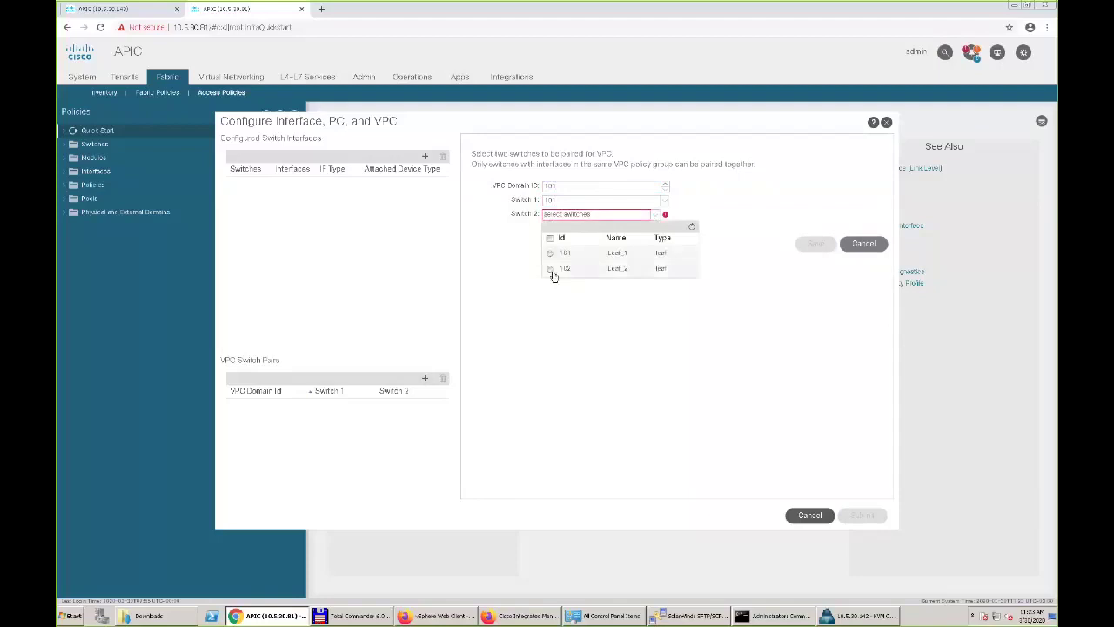
{"action": "left_click", "coordinate": [552, 271]}
{"action": "left_click", "coordinate": [811, 265]}
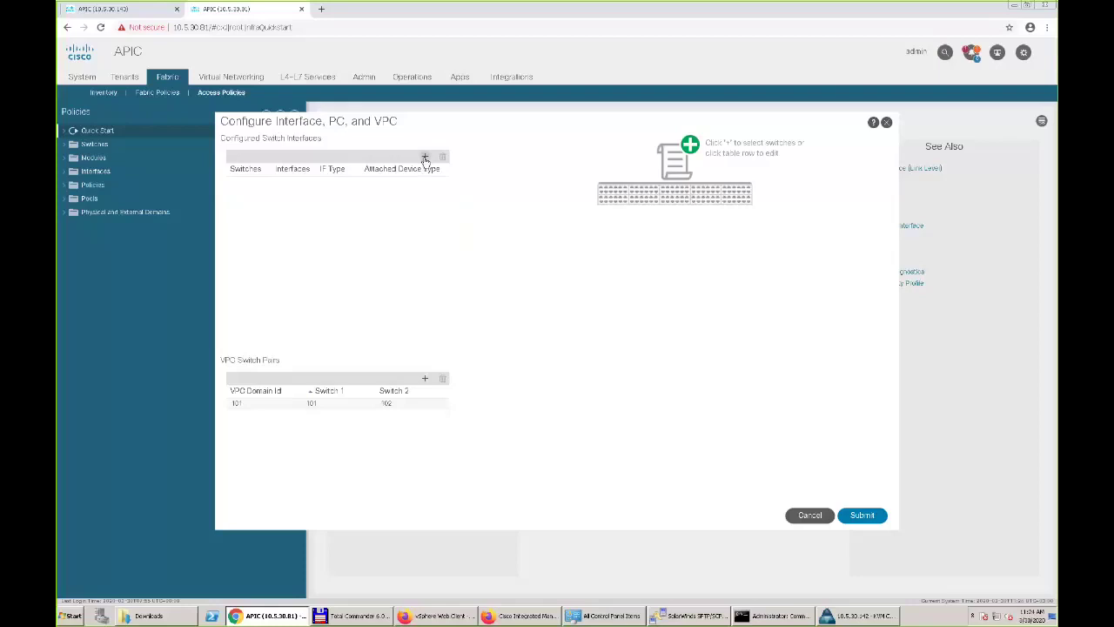
Save a 101_102 switch entry containing both leafs 101 and 102, and select it.
{"action": "left_click", "coordinate": [710, 170]}
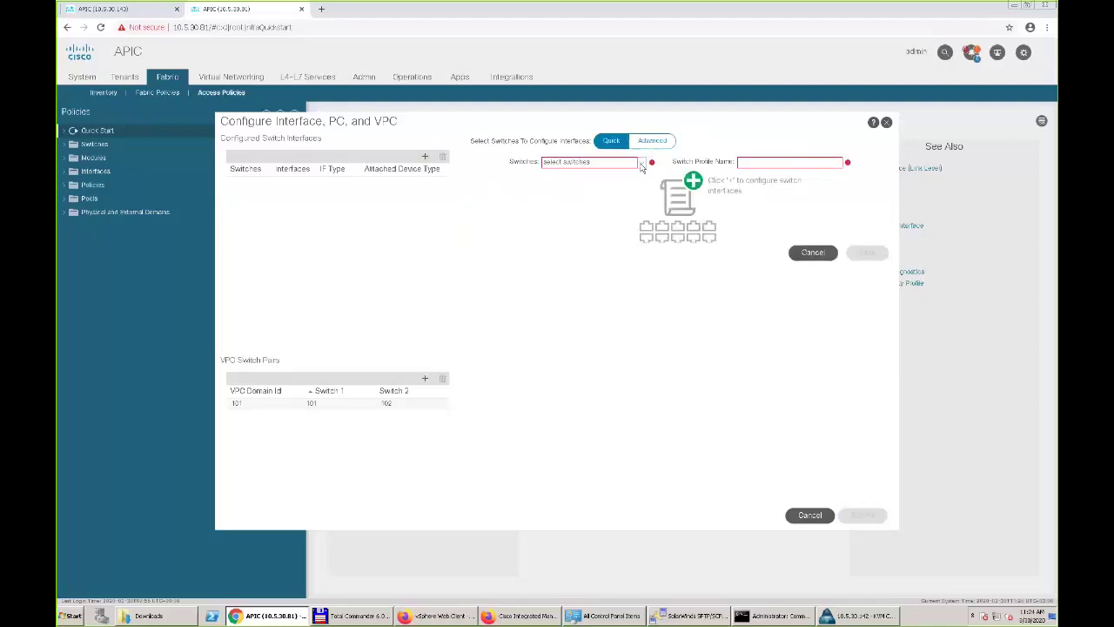
{"action": "left_click", "coordinate": [627, 163]}
{"action": "left_click", "coordinate": [549, 185]}
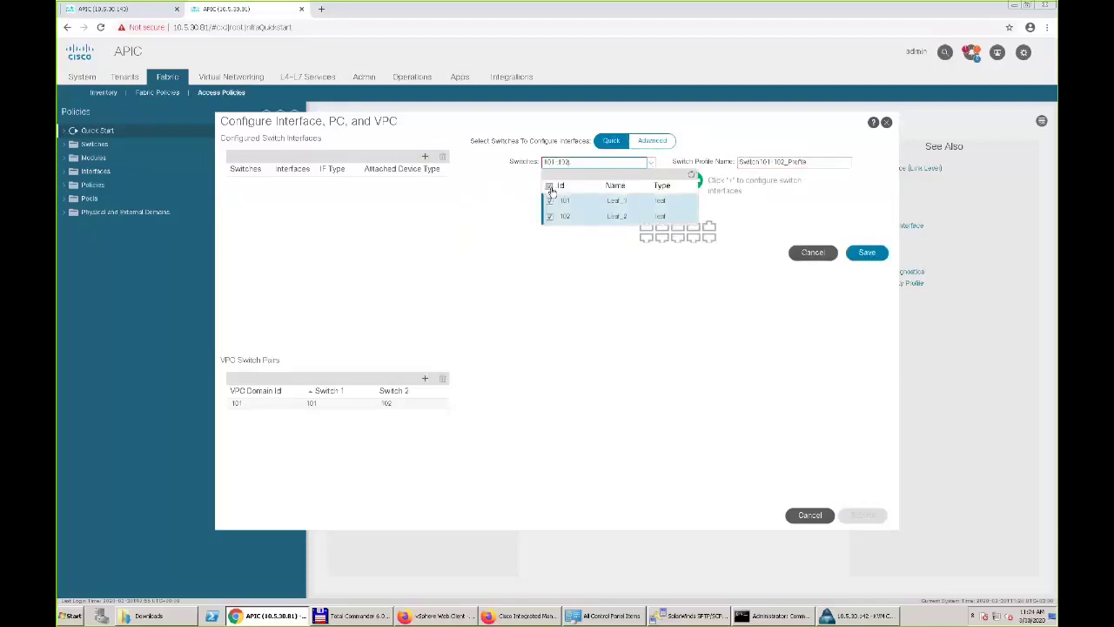
{"action": "left_click", "coordinate": [732, 271]}
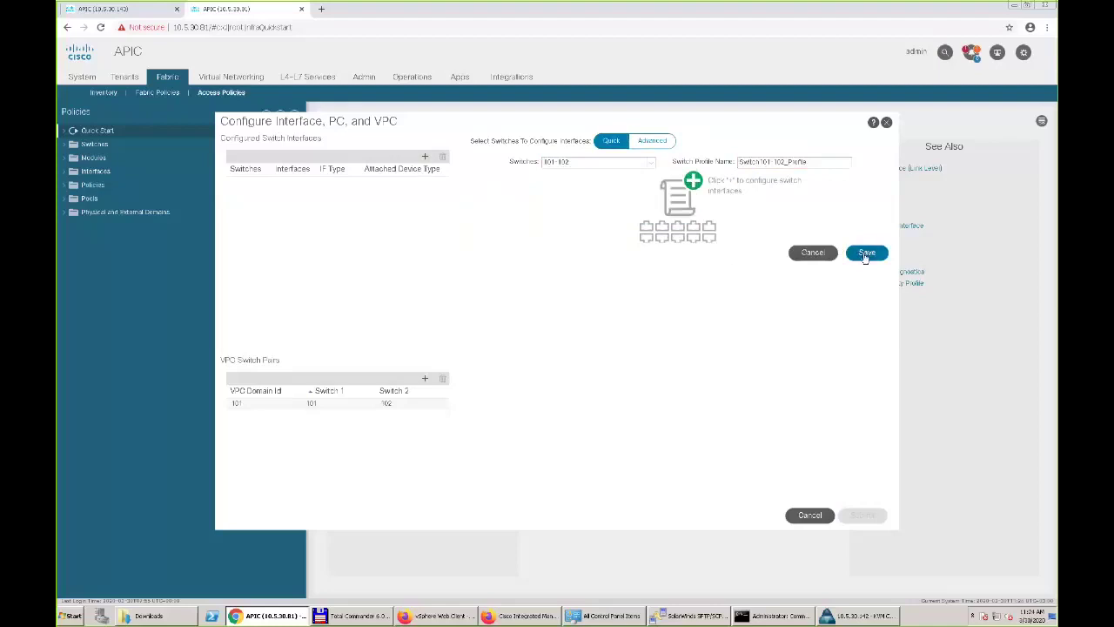
{"action": "left_click", "coordinate": [866, 254]}
{"action": "left_click", "coordinate": [268, 187]}
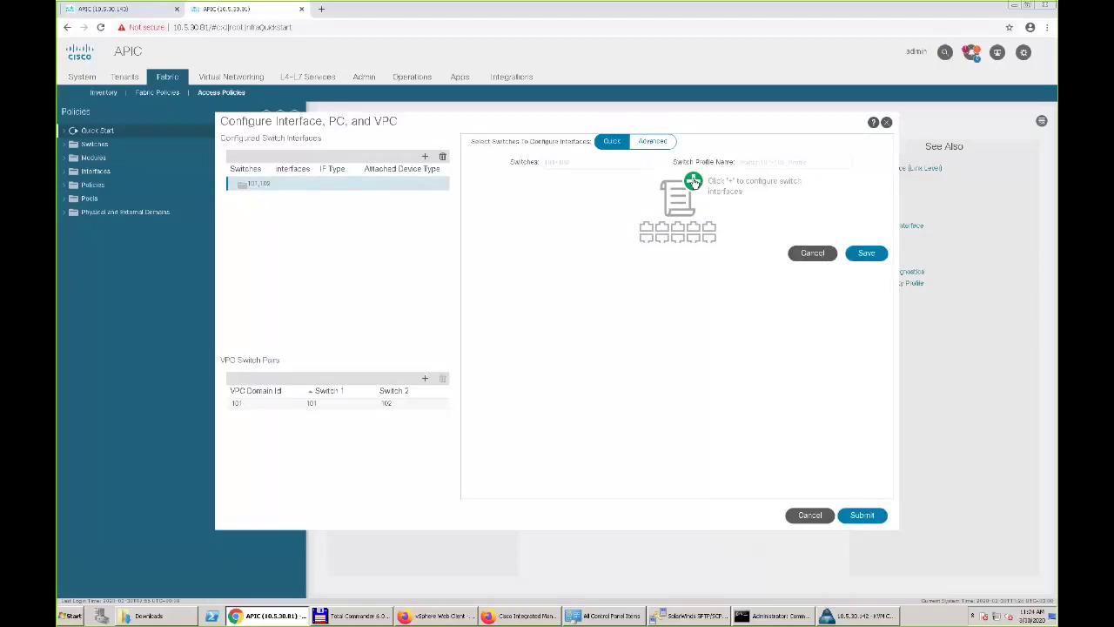
Add a VPC interface on port 1/21 for switches 101-102 and enter its selector name.
{"action": "left_click", "coordinate": [692, 181]}
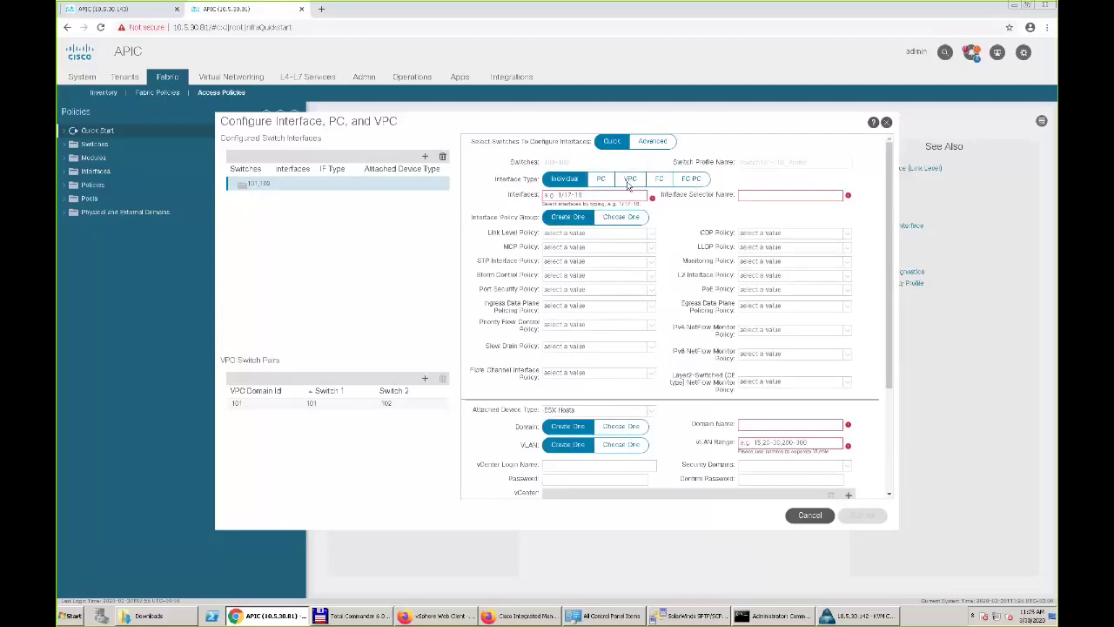
{"action": "left_click", "coordinate": [628, 180]}
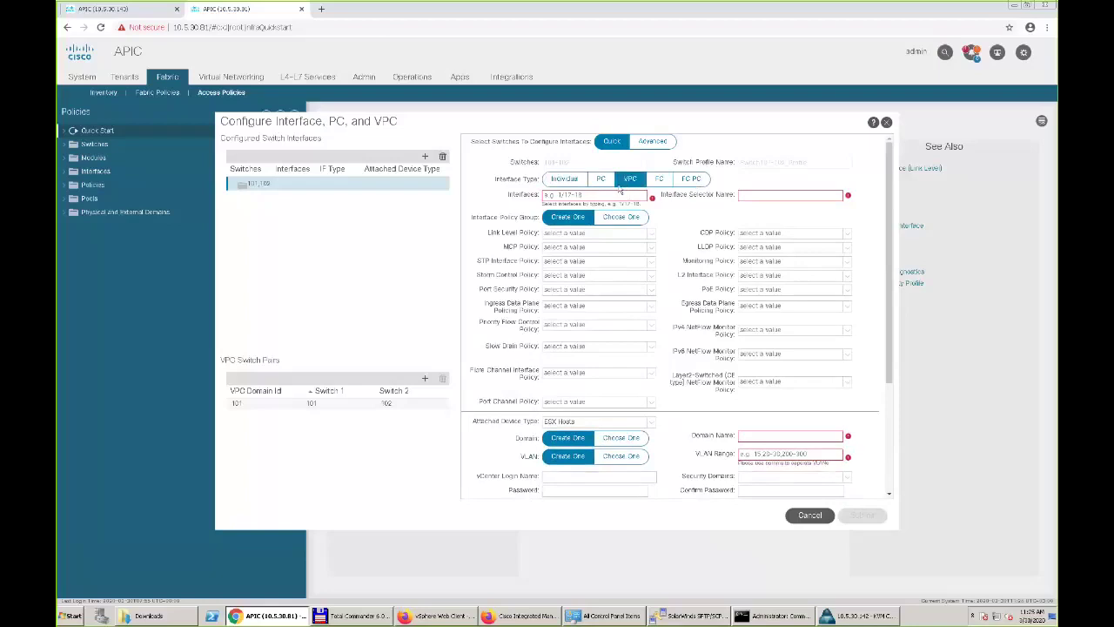
{"action": "left_click", "coordinate": [620, 193]}
{"action": "type", "text": "1/21"}
{"action": "key", "text": "Tab"}
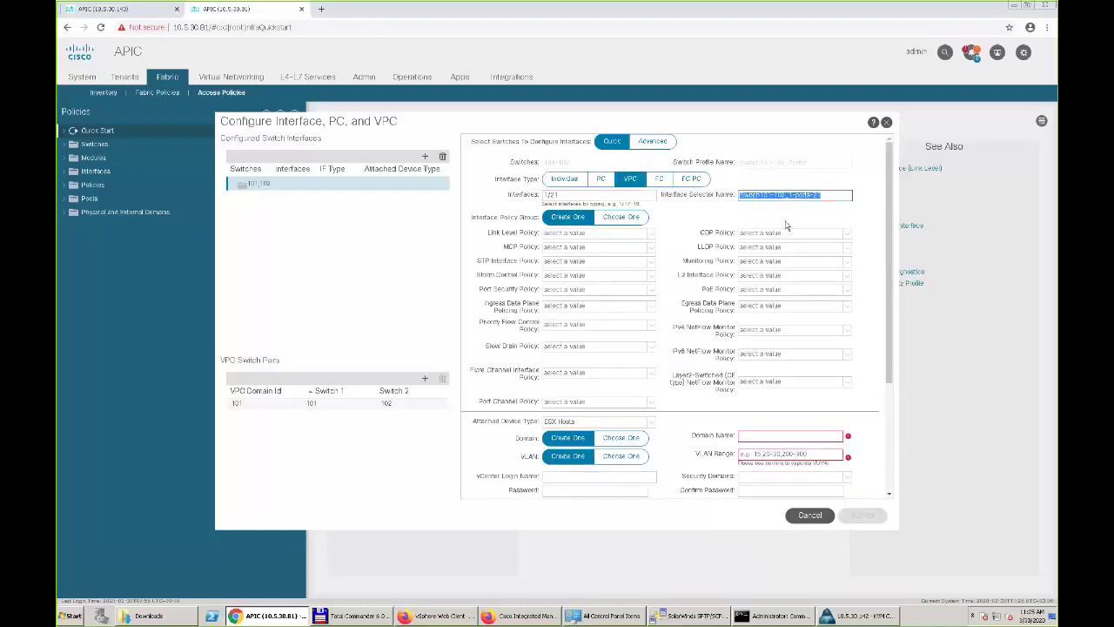
{"action": "type", "text": "0B_VPC"}
{"action": "left_click", "coordinate": [651, 406]}
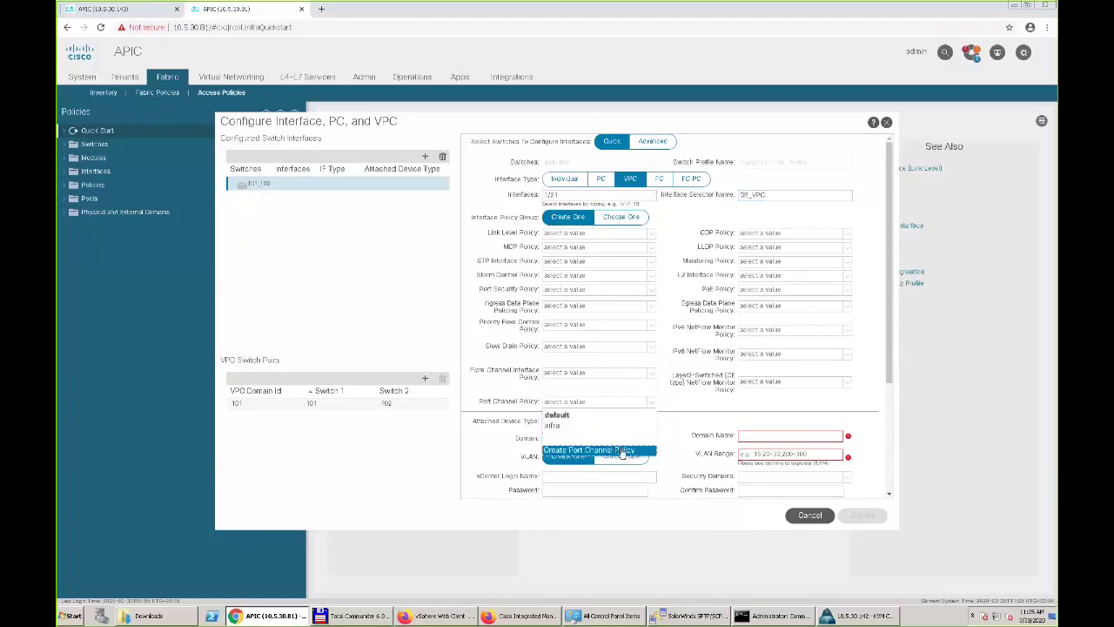
Create port channel policy LACP_Active using LACP Active mode for the VPC interface.
{"action": "left_click", "coordinate": [620, 451]}
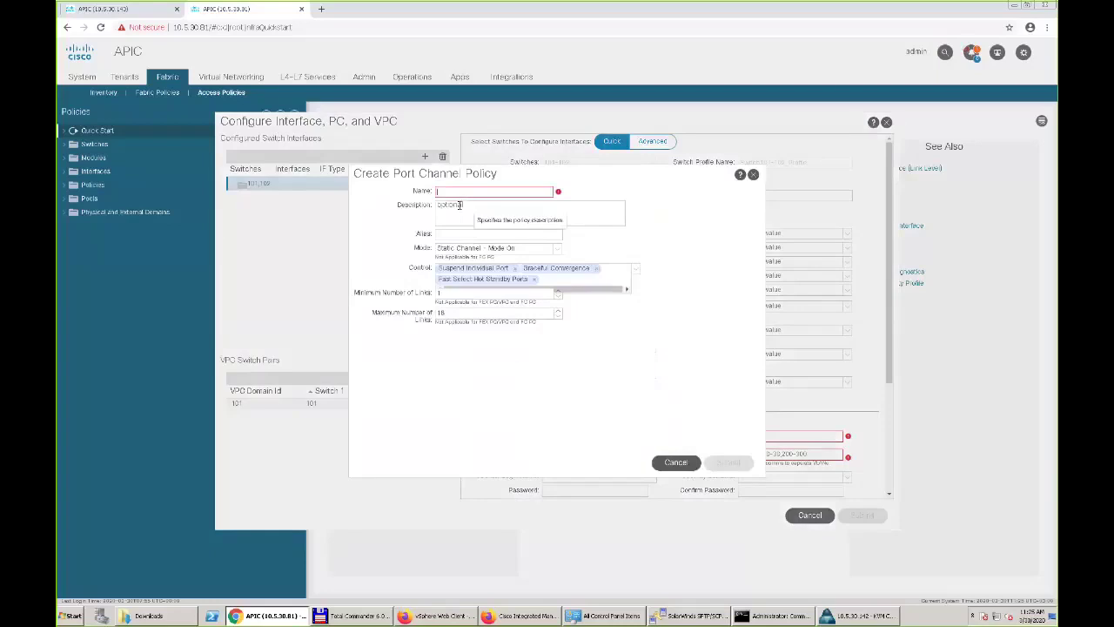
{"action": "type", "text": "LACP_Active"}
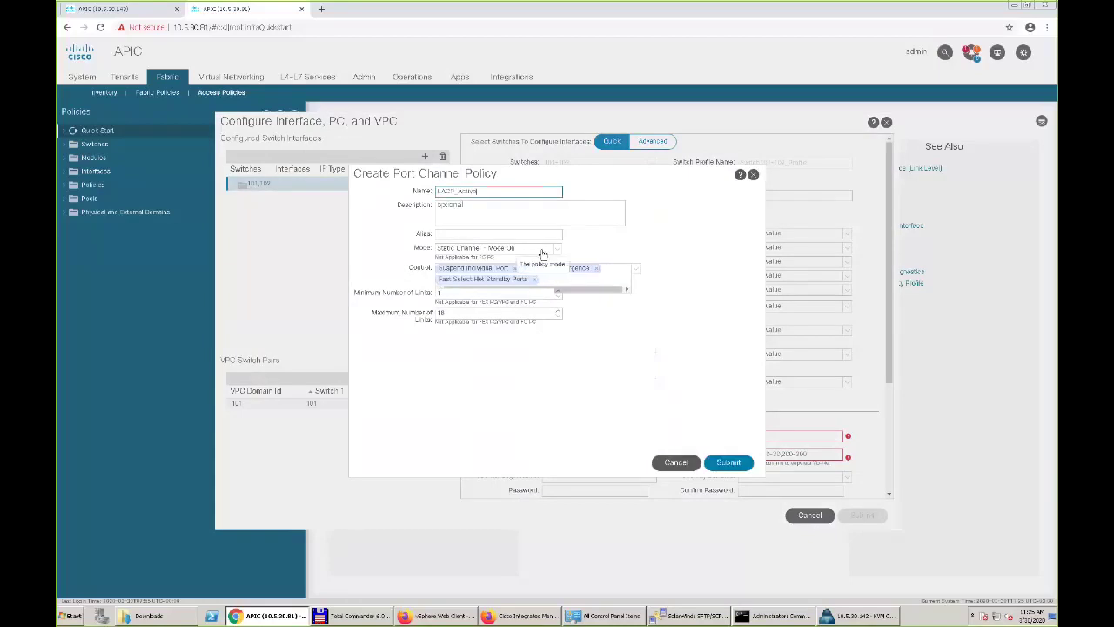
{"action": "left_click", "coordinate": [527, 255]}
{"action": "left_click", "coordinate": [461, 288]}
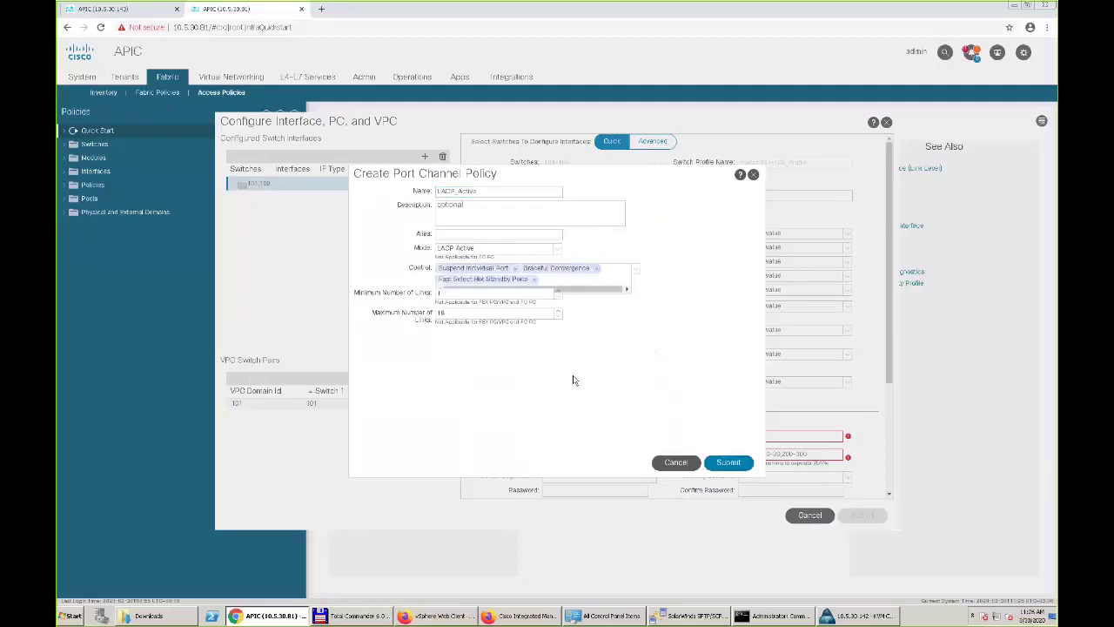
{"action": "left_click", "coordinate": [727, 463]}
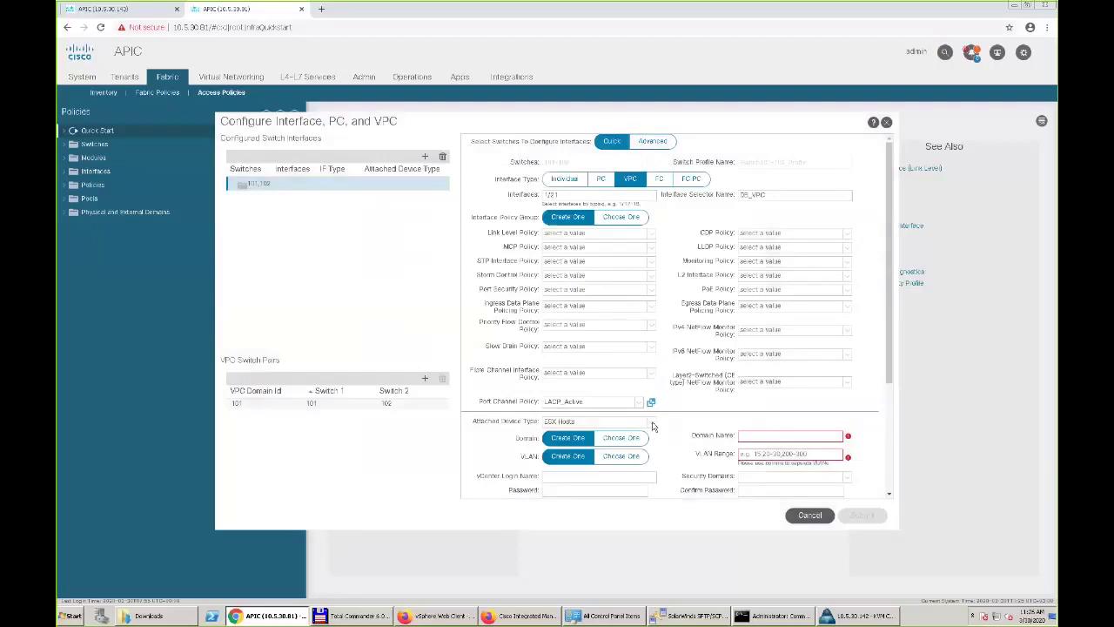
Set the attached device type to Bare Metal with a bare metal domain and VLAN range 350-350.
{"action": "left_click", "coordinate": [653, 426]}
{"action": "left_click", "coordinate": [580, 512]}
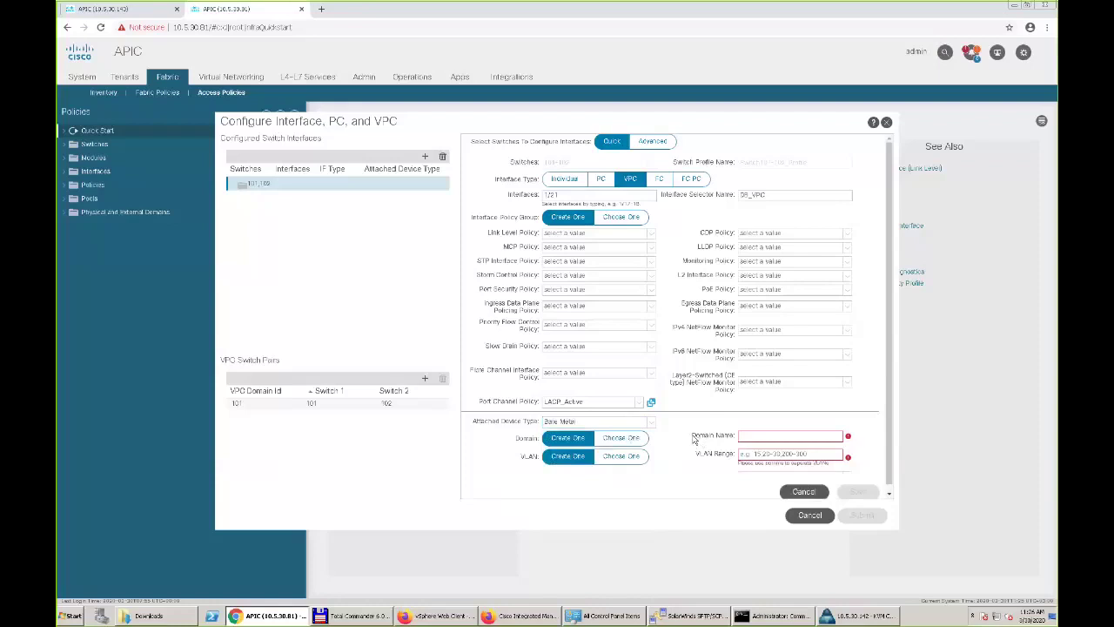
{"action": "left_click", "coordinate": [777, 437]}
{"action": "type", "text": "05"}
{"action": "type", "text": "remetal"}
{"action": "left_click", "coordinate": [798, 454]}
{"action": "type", "text": "350-"}
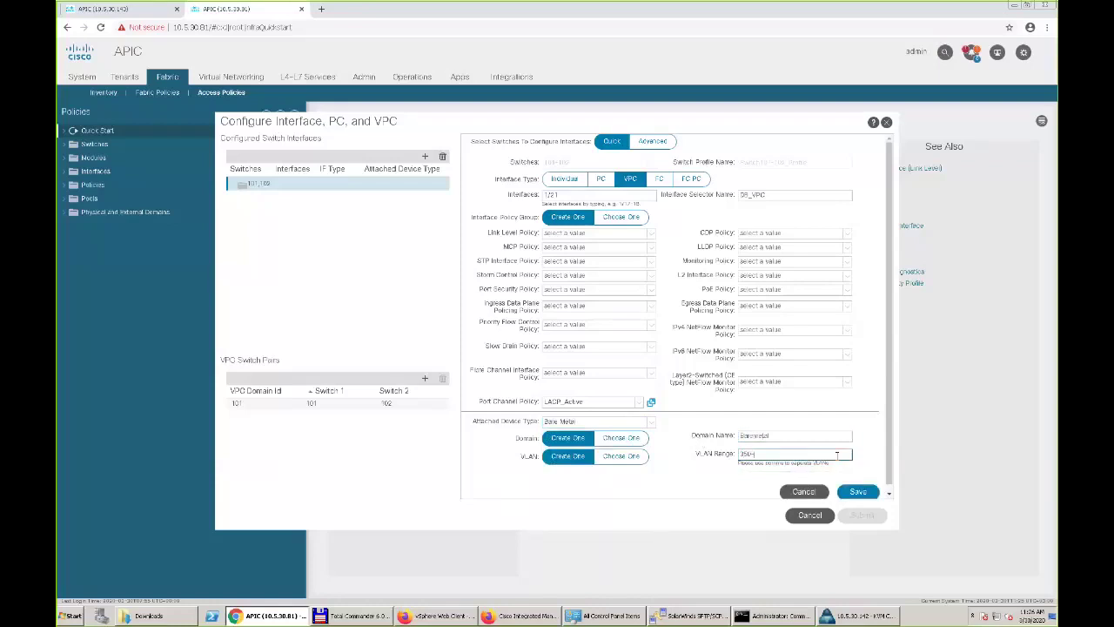
{"action": "type", "text": "35"}
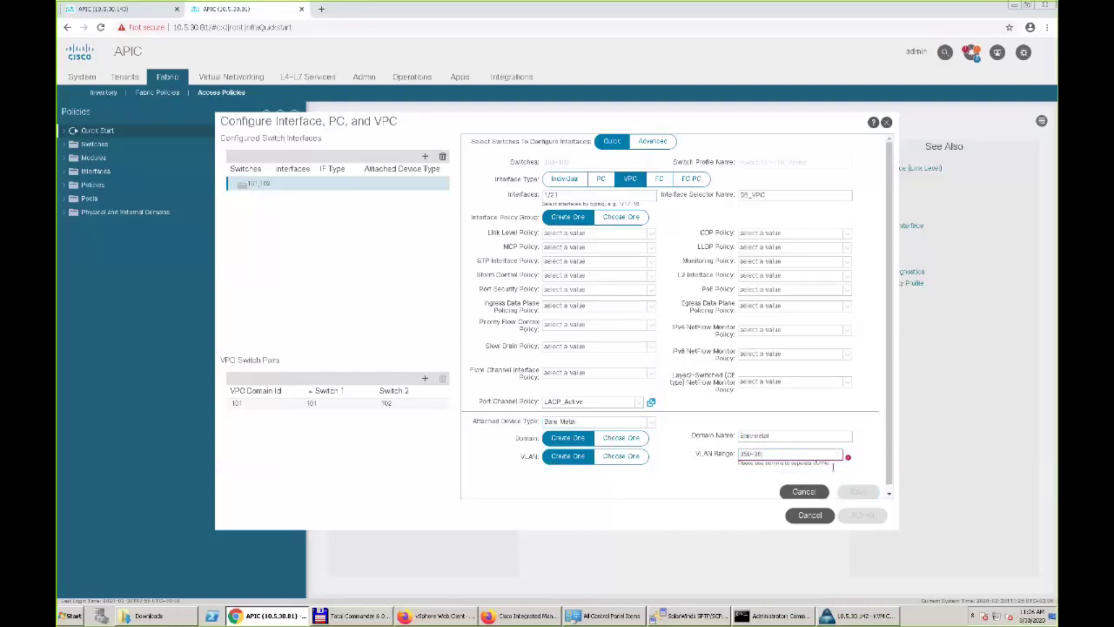
{"action": "type", "text": "0"}
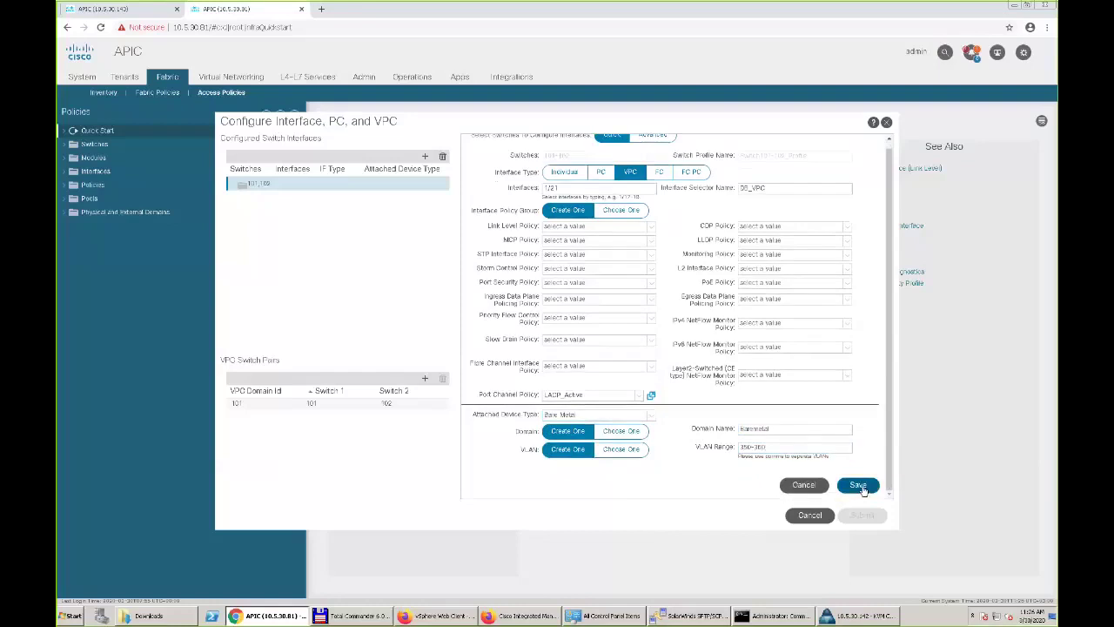
Save the 1/21 VPC interface and switch settings, then submit the configuration to APIC.
{"action": "left_click", "coordinate": [859, 487]}
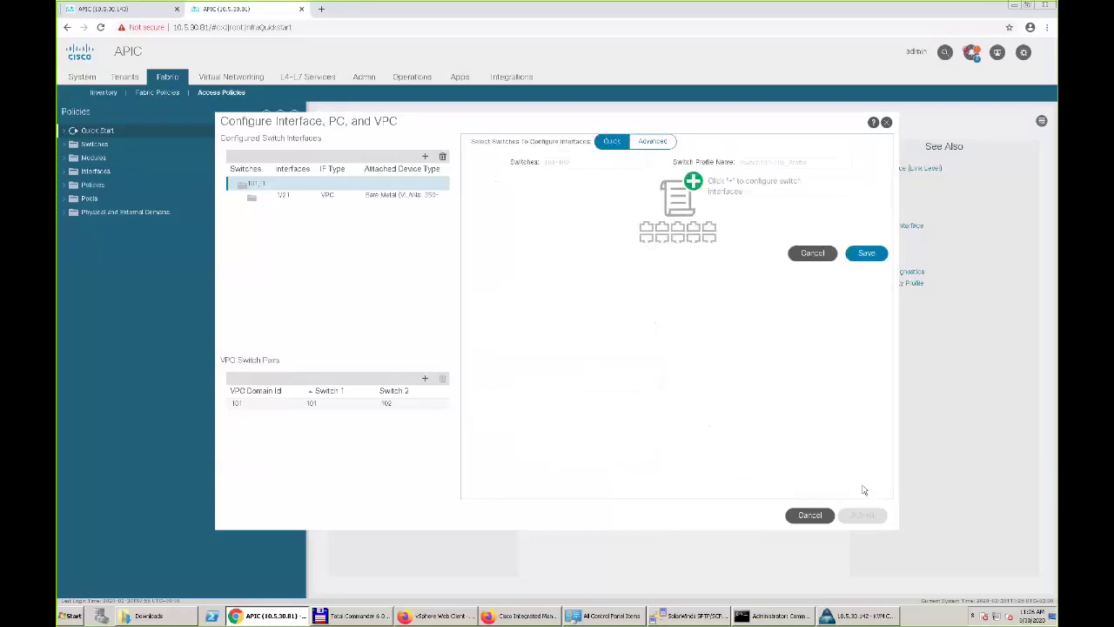
{"action": "left_click", "coordinate": [870, 257]}
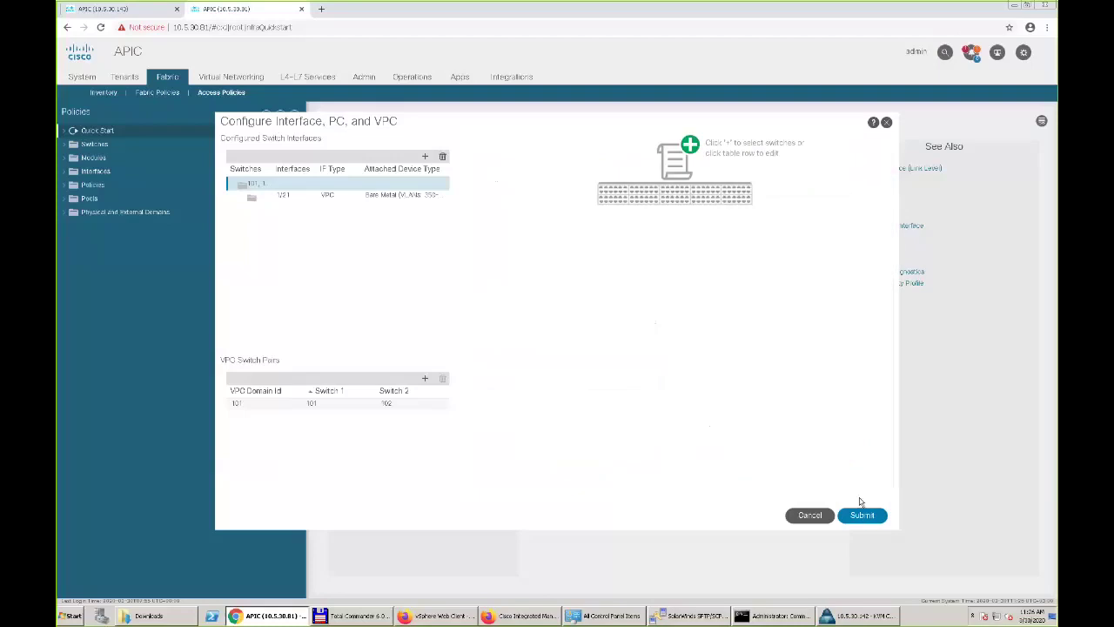
{"action": "left_click", "coordinate": [862, 516]}
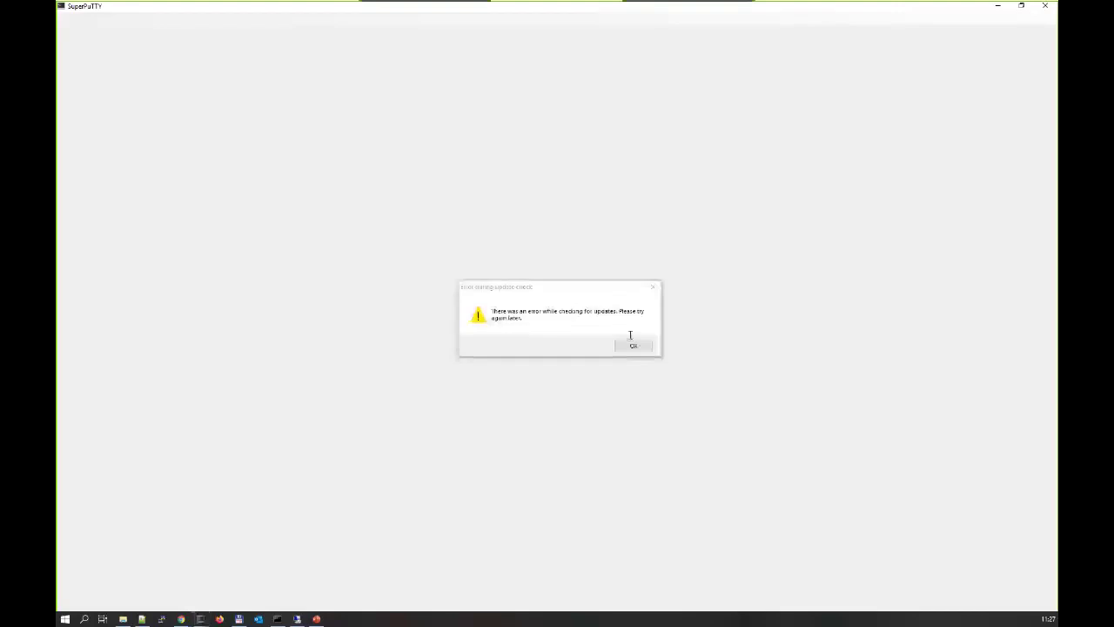
Dismiss the SuperPuTTY update error and log in to the Lab Service VM session.
{"action": "left_click", "coordinate": [633, 345]}
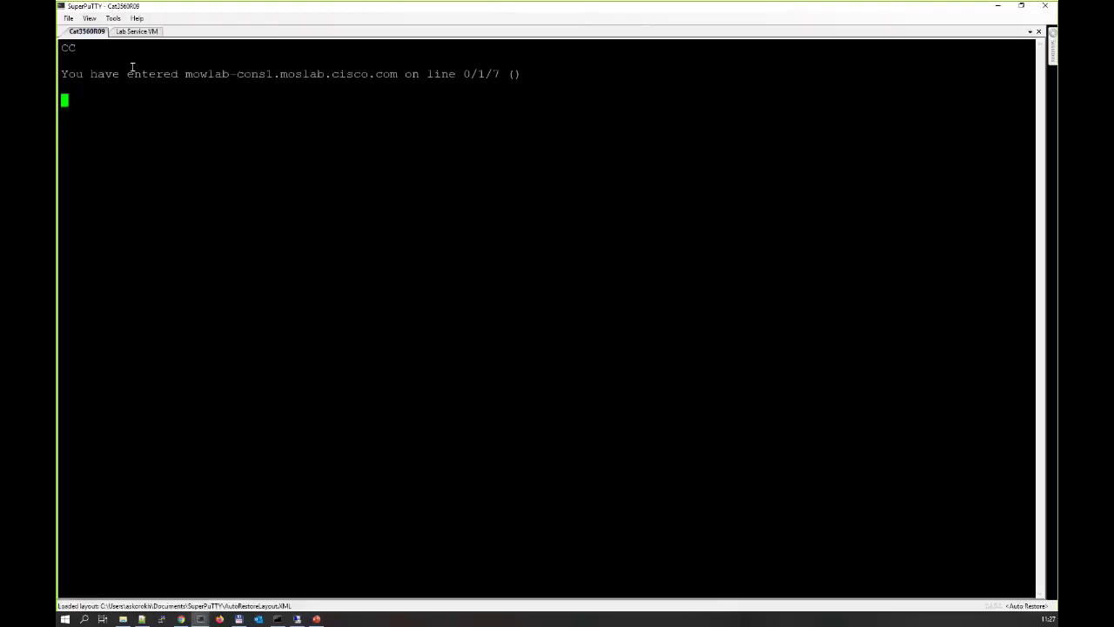
{"action": "key", "text": "Return"}
{"action": "left_click", "coordinate": [137, 31]}
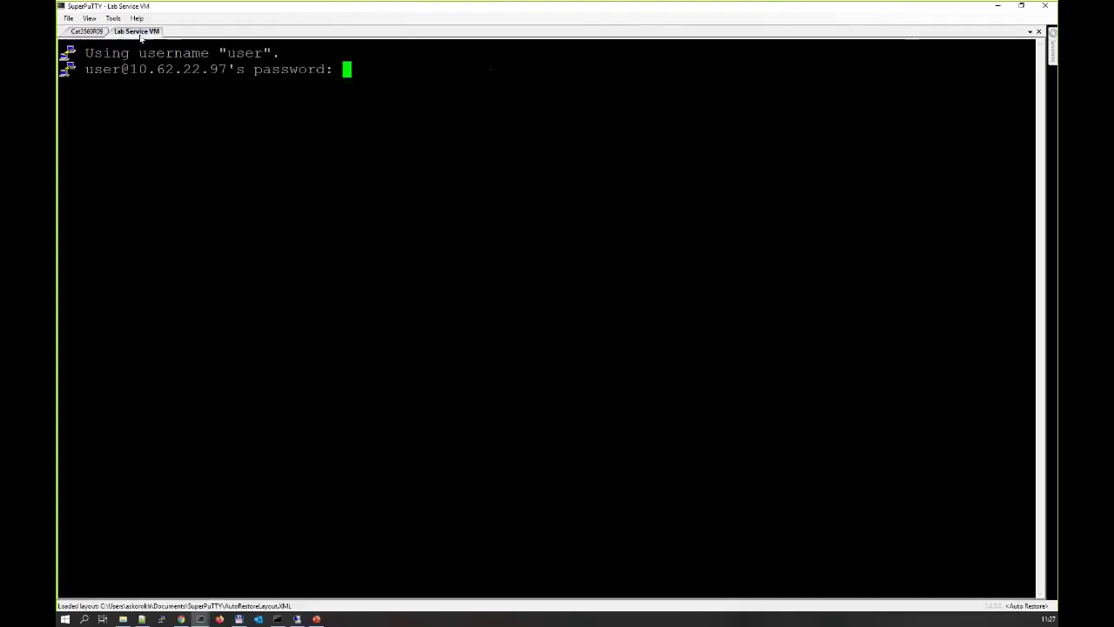
{"action": "left_click_drag", "start_coordinate": [140, 37], "coordinate": [97, 38]}
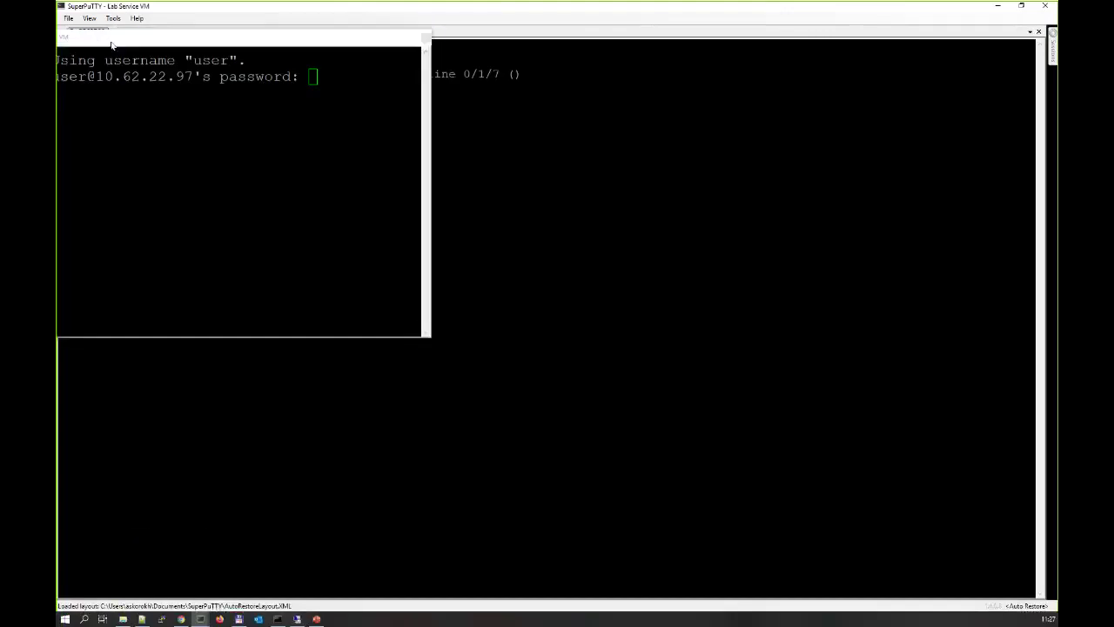
{"action": "double_click", "coordinate": [111, 44]}
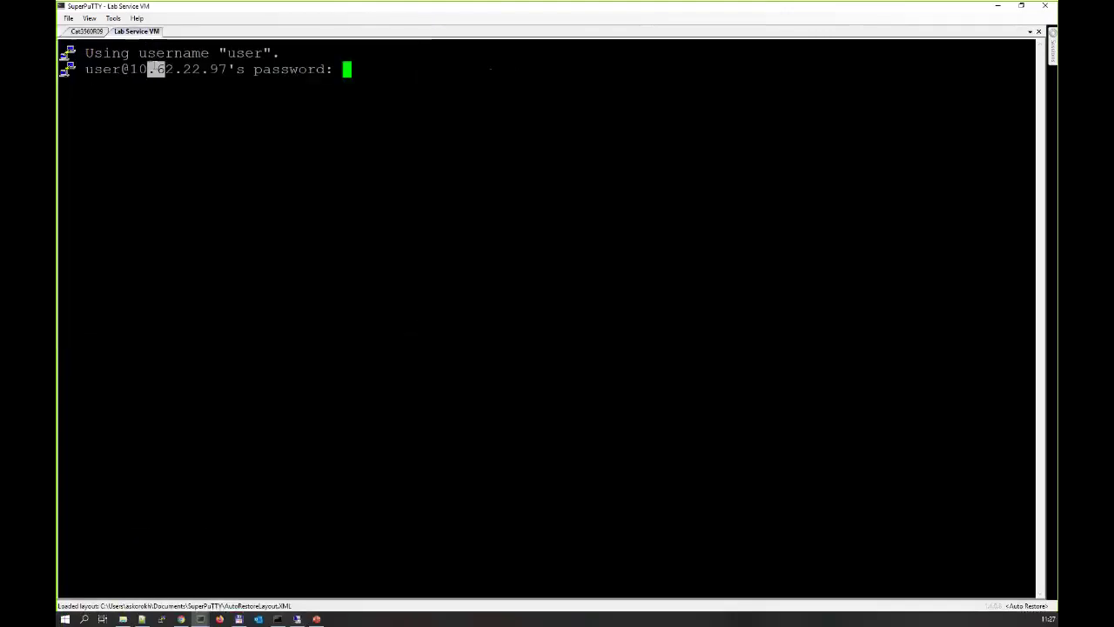
{"action": "left_click", "coordinate": [150, 84]}
{"action": "key", "text": "Return"}
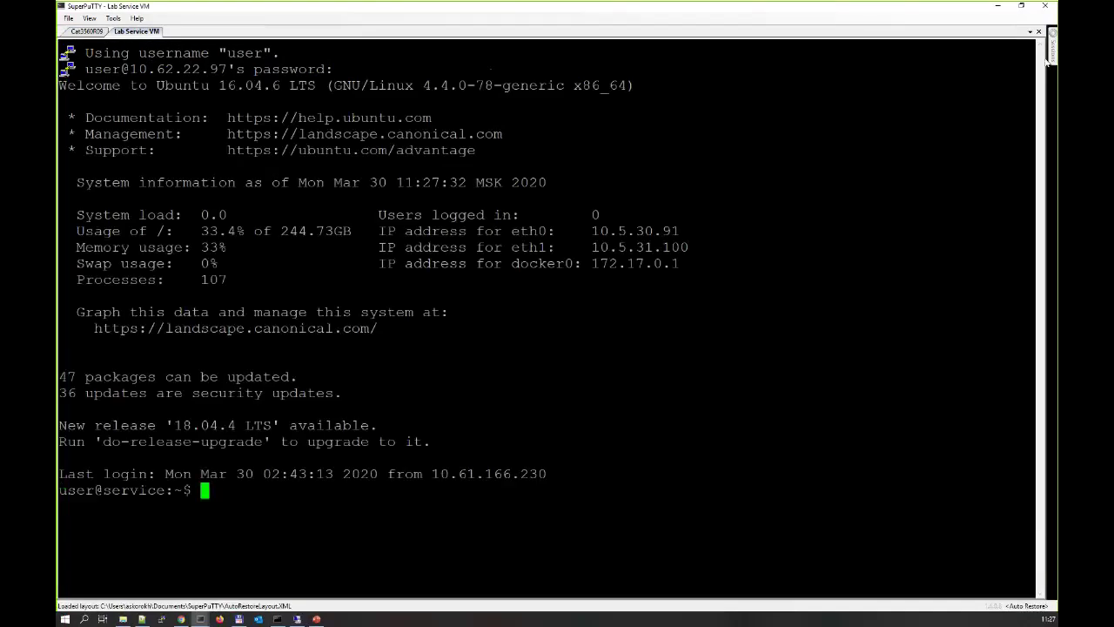
Open the APIC1_Sprint SSH session from the ACI Sprint saved sessions.
{"action": "mouse_move", "coordinate": [1047, 59]}
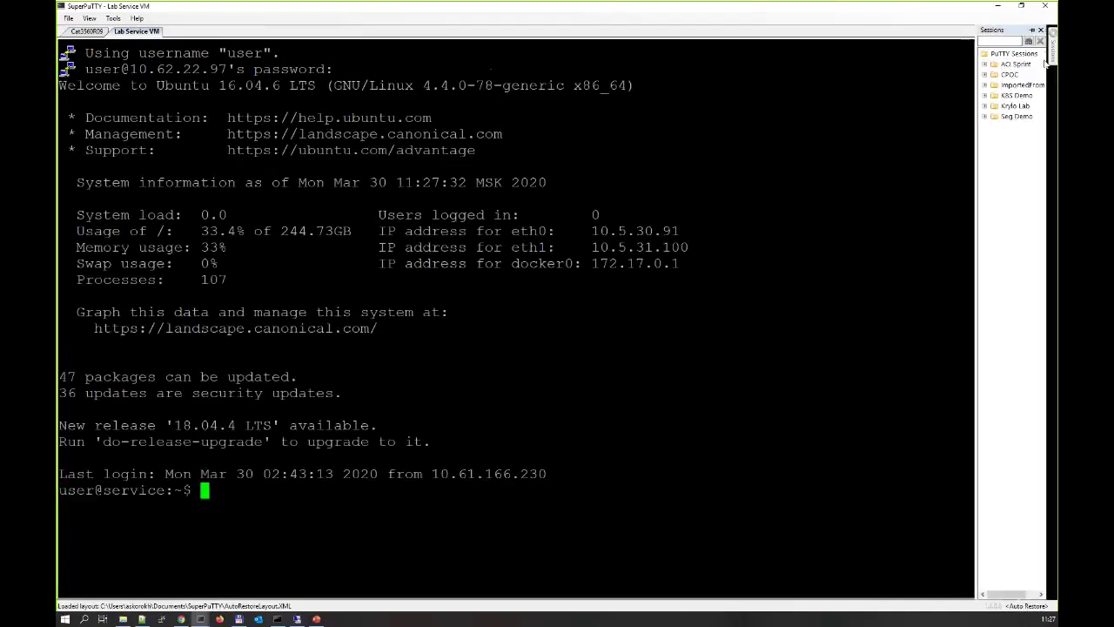
{"action": "left_click", "coordinate": [984, 63]}
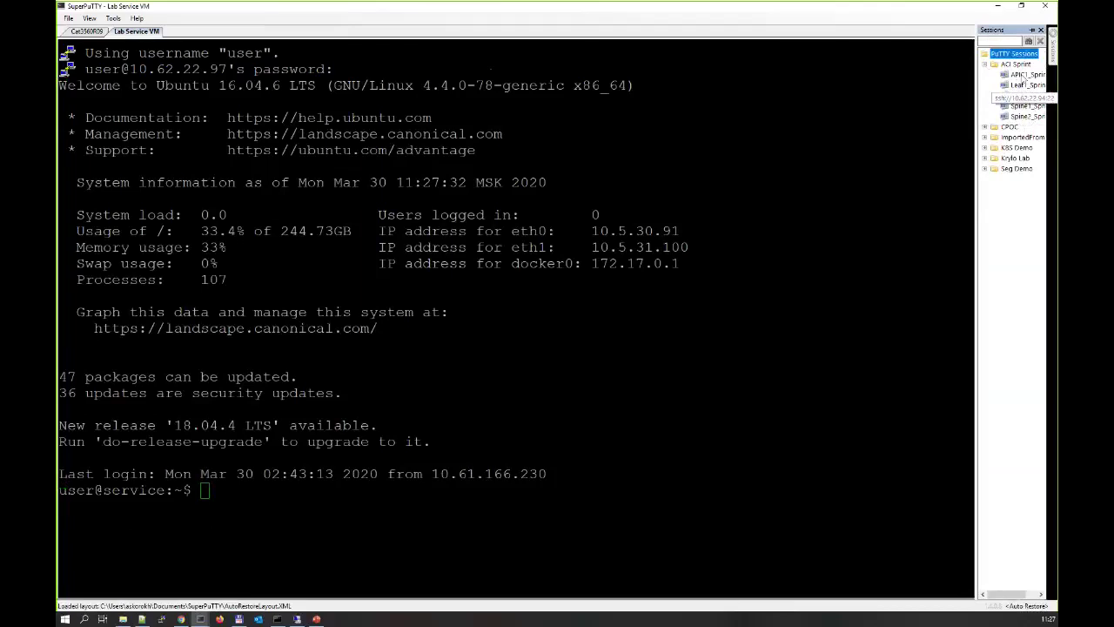
{"action": "double_click", "coordinate": [1025, 74]}
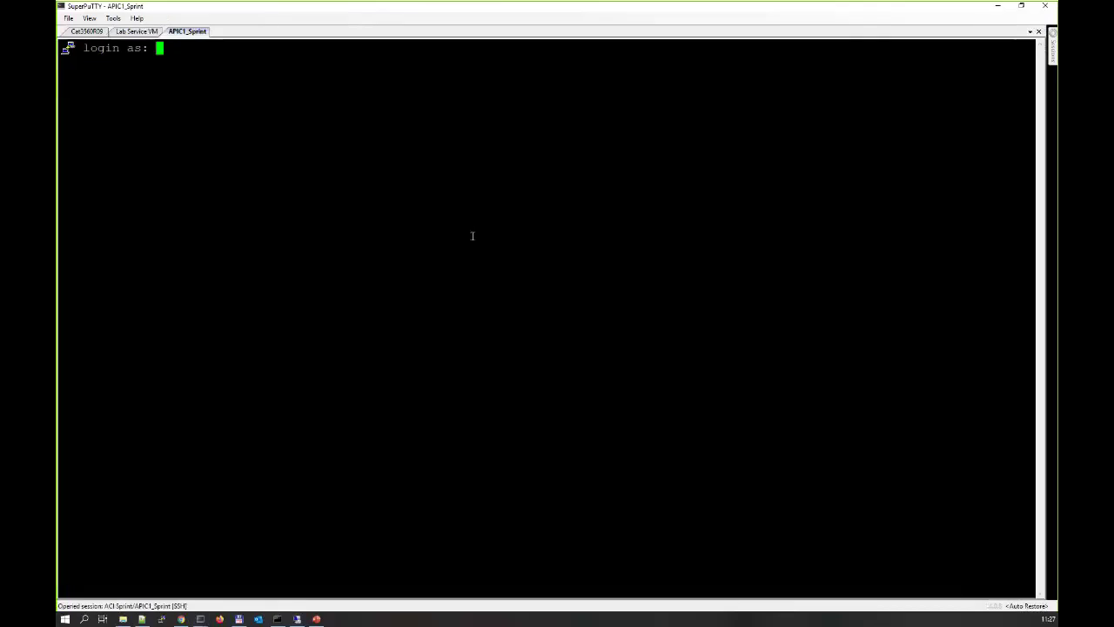
Log in to APIC1_Sprint with the admin username and its password.
{"action": "type", "text": "admin"}
{"action": "key", "text": "Return"}
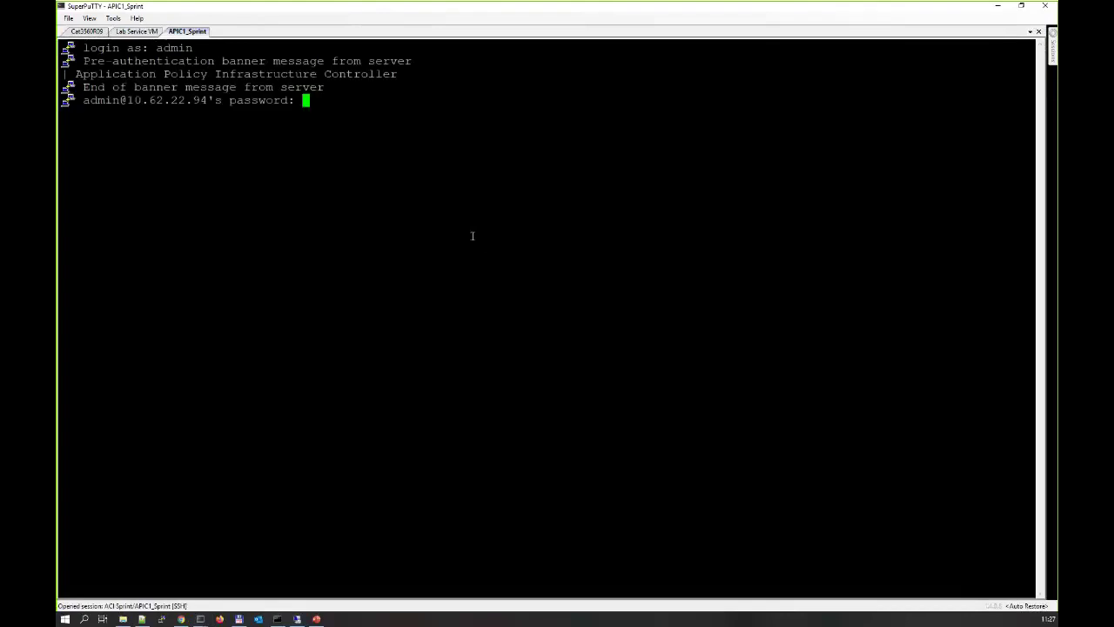
{"action": "key", "text": "Return"}
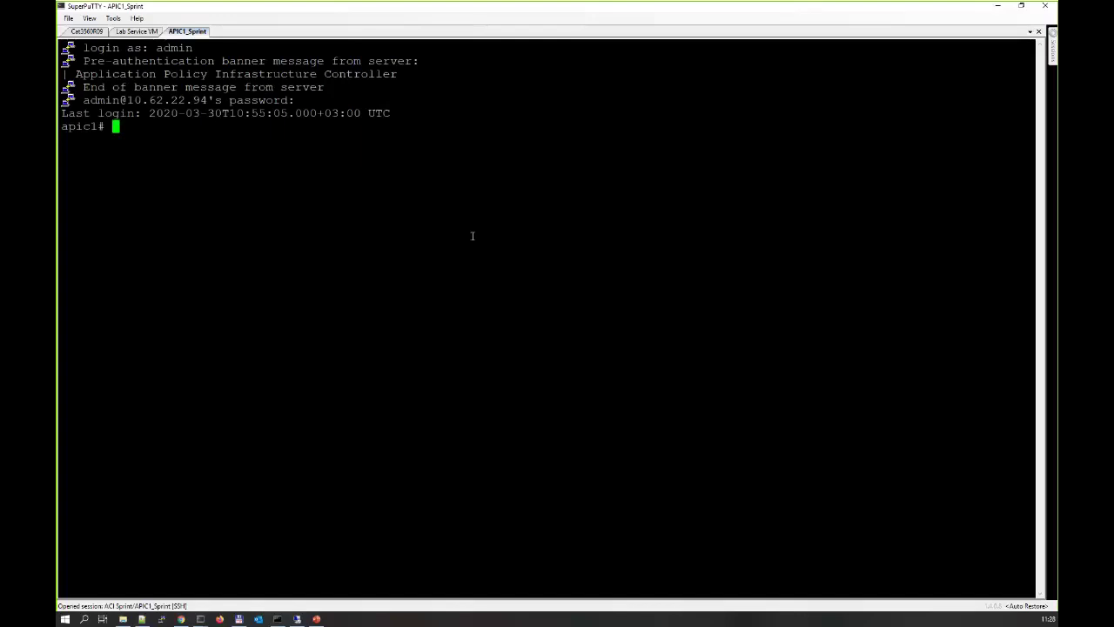
SSH to Leaf_1 and run 'show vpc', showing domain 101 with Po1 down.
{"action": "type", "text": "ssh Leaf_1"}
{"action": "key", "text": "Return"}
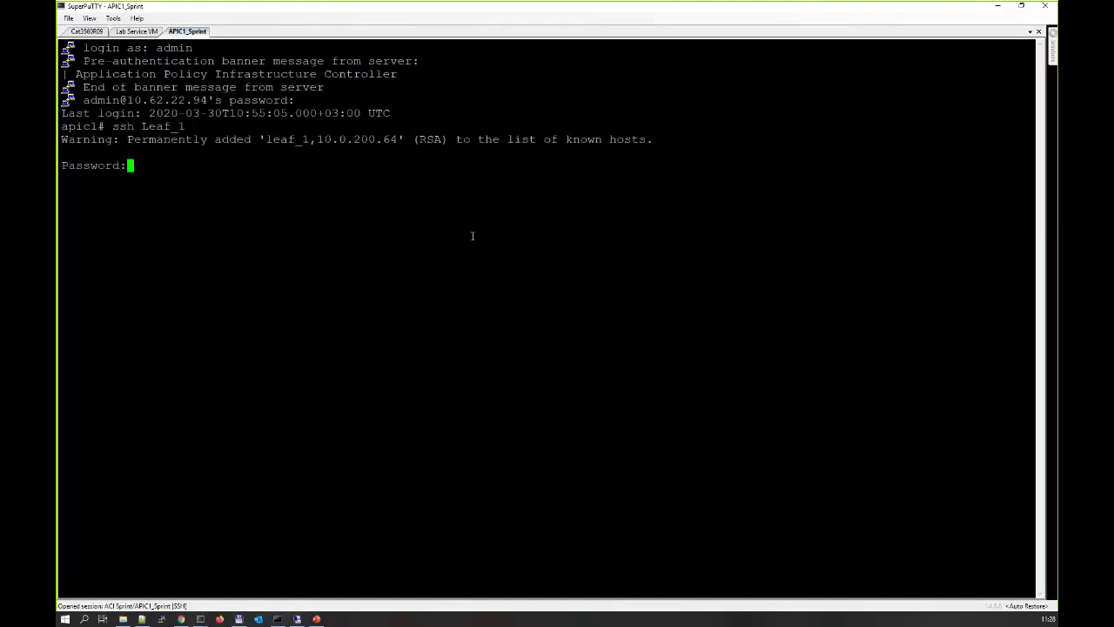
{"action": "key", "text": "Return"}
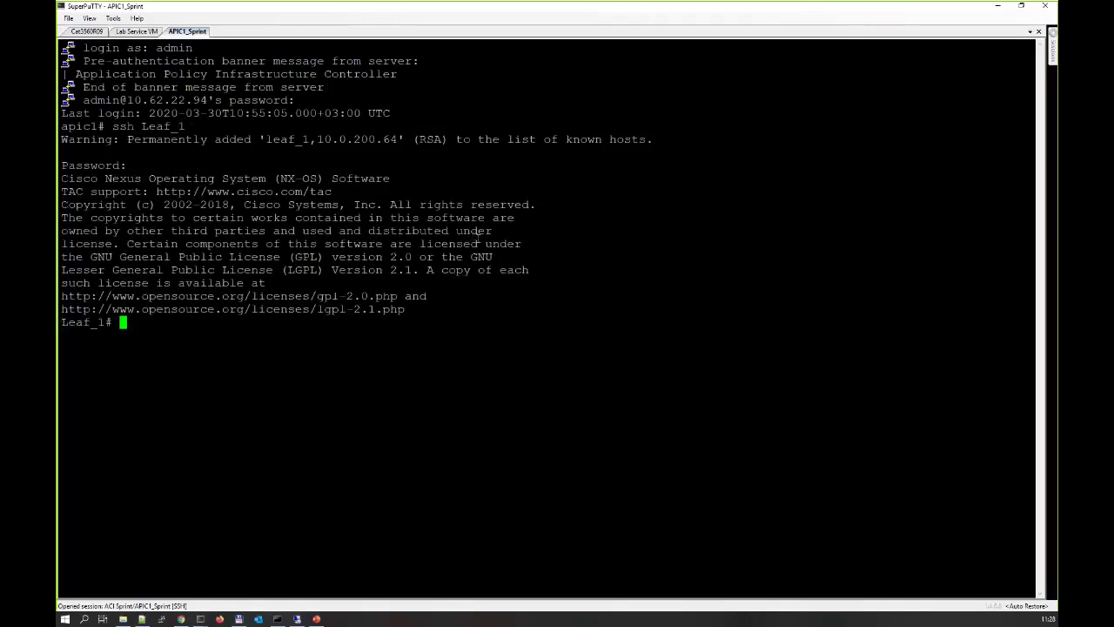
{"action": "type", "text": "show vpc"}
{"action": "key", "text": "Return"}
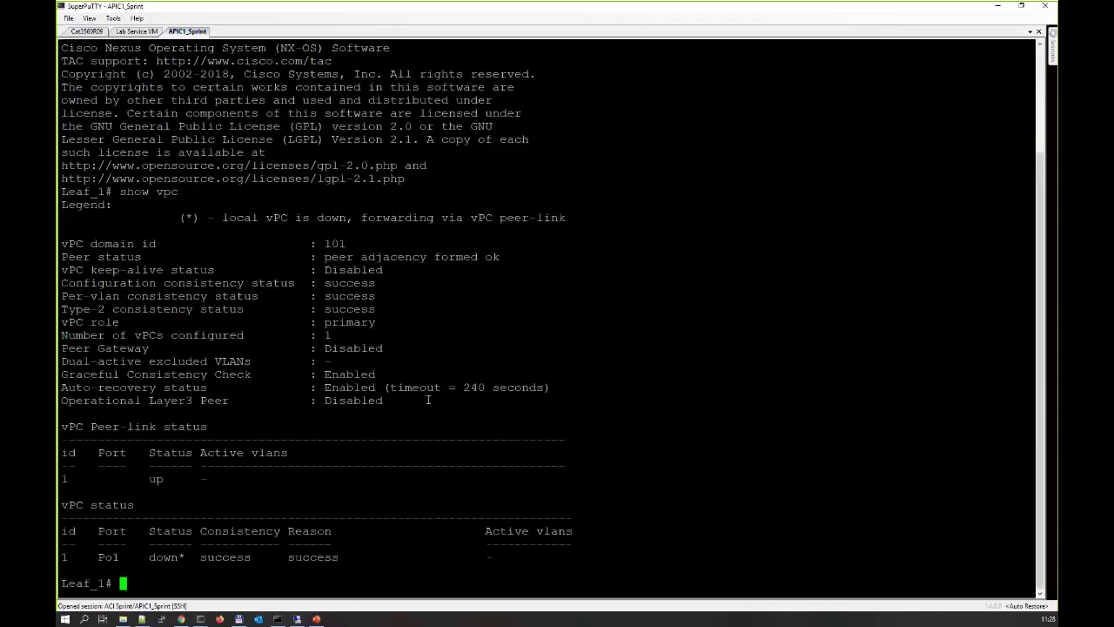
Run 'show port-channel summary' on Leaf_1, highlighting Po1's down member port Eth1/21.
{"action": "type", "text": "show port-channel "}
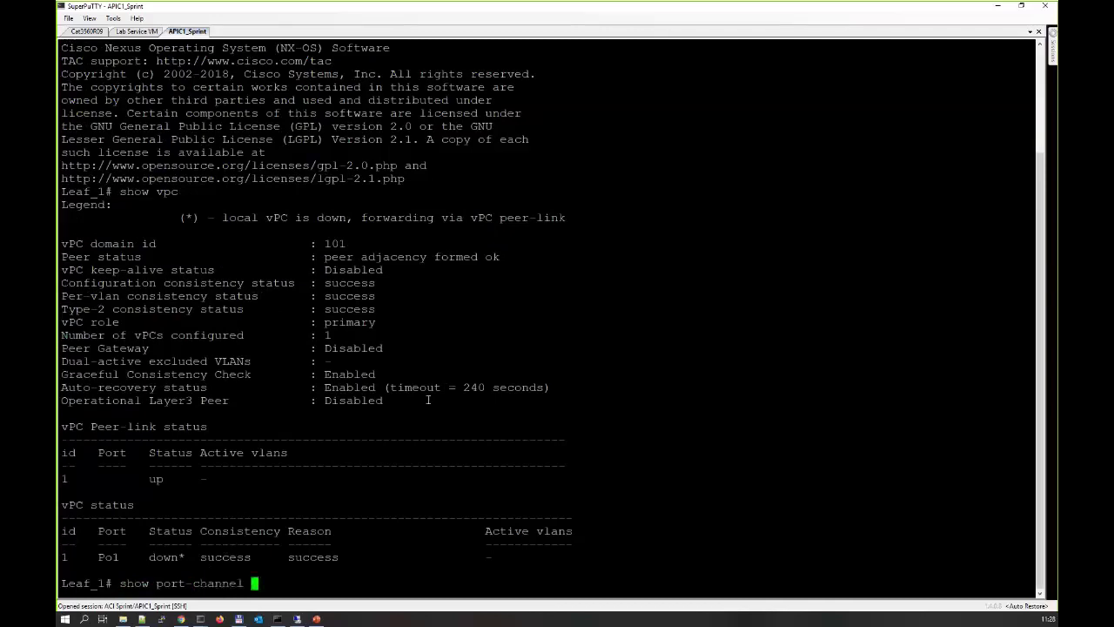
{"action": "type", "text": "summary"}
{"action": "key", "text": "Return"}
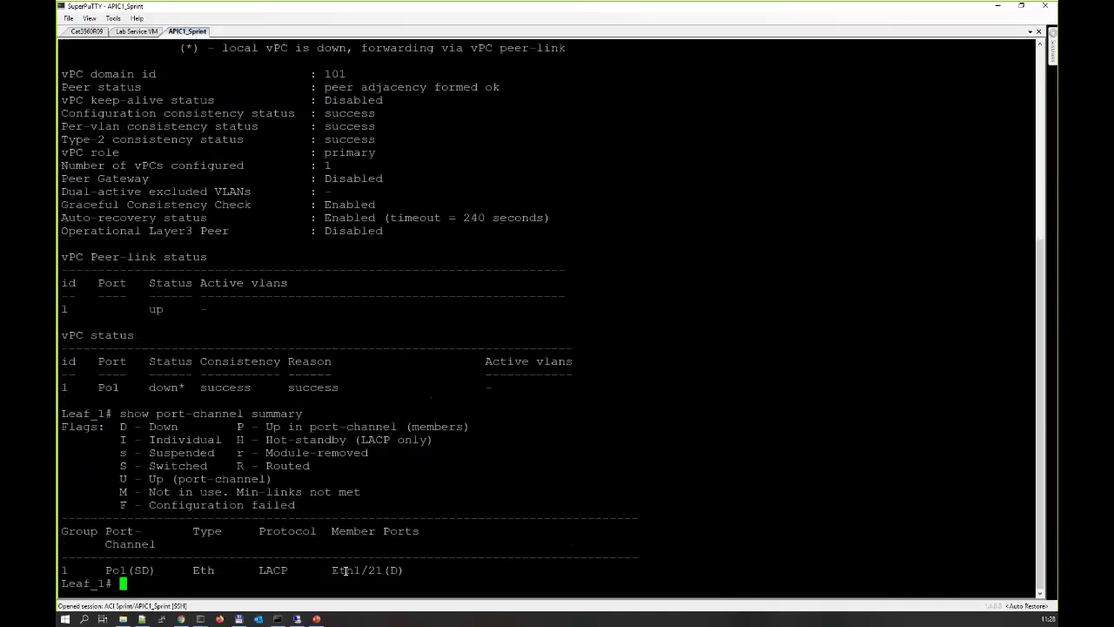
{"action": "left_click_drag", "start_coordinate": [332, 569], "coordinate": [379, 570]}
{"action": "left_click", "coordinate": [379, 570]}
{"action": "type", "text": "show lldp"}
Run 'show lldp neighbors' to confirm bm-web.moslab.cisco.com on Eth1/41, then return to the APIC login page.
{"action": "type", "text": "neighbors"}
{"action": "key", "text": "Return"}
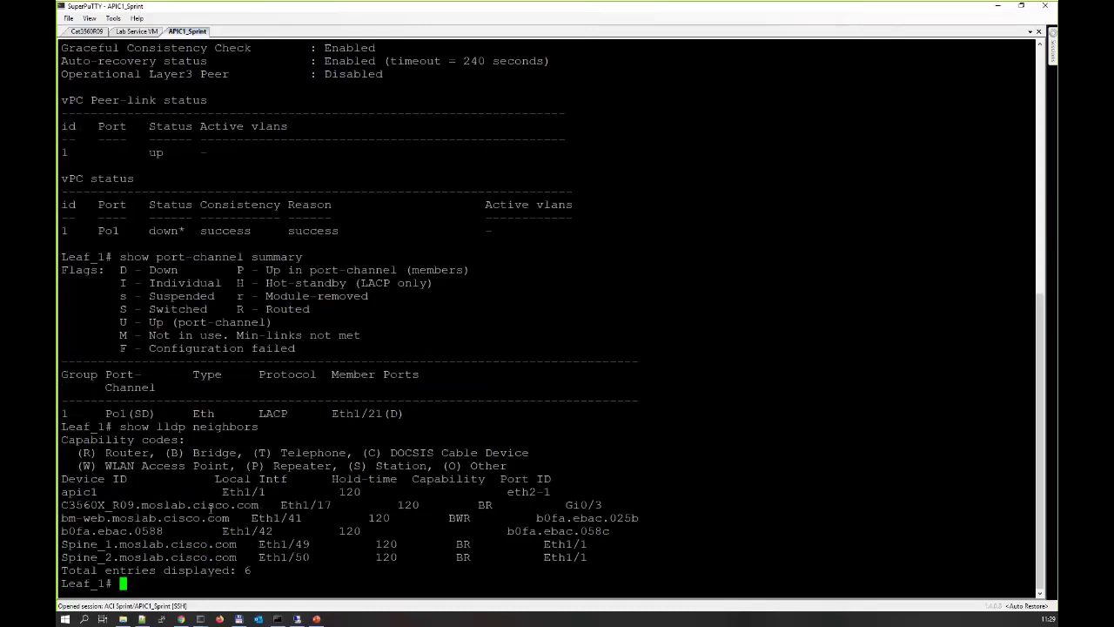
{"action": "left_click_drag", "start_coordinate": [229, 518], "coordinate": [61, 517]}
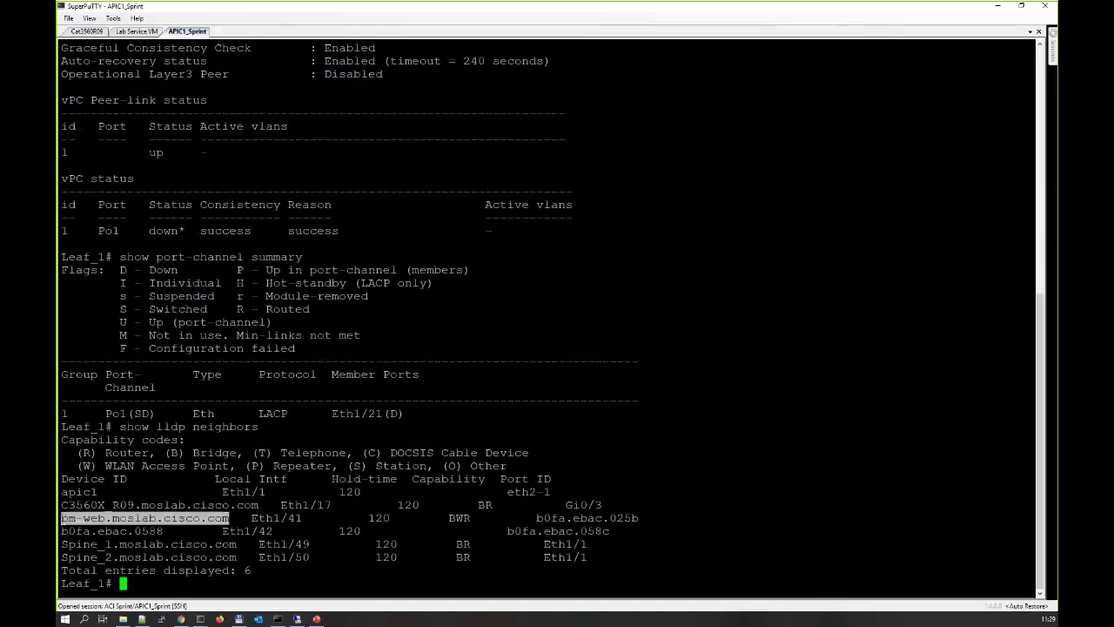
{"action": "left_click", "coordinate": [289, 518]}
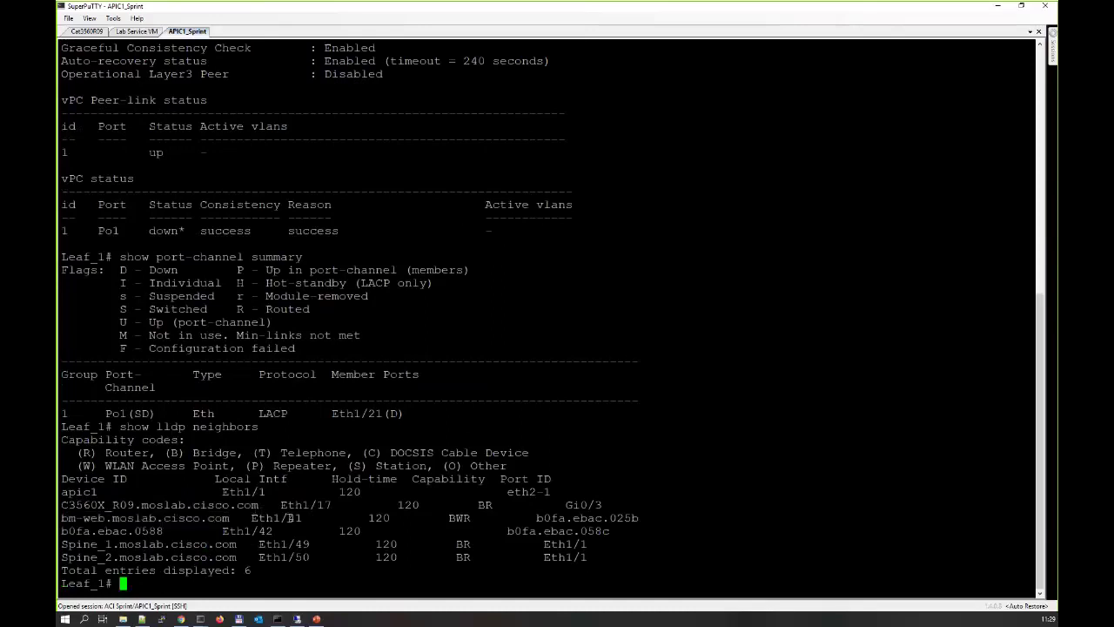
{"action": "left_click_drag", "start_coordinate": [302, 518], "coordinate": [369, 517]}
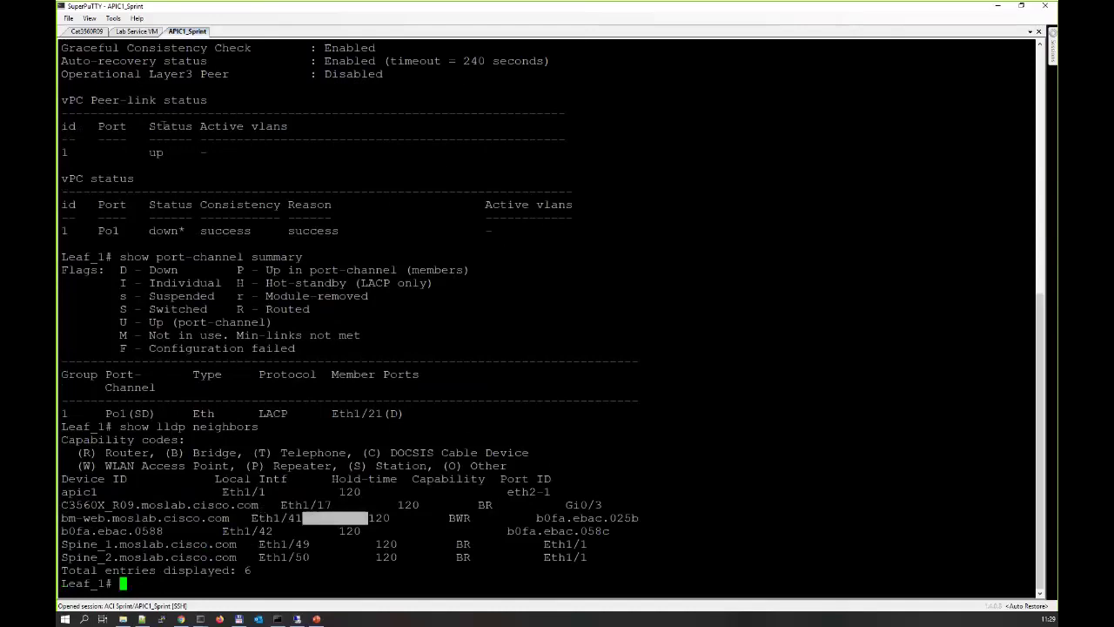
{"action": "left_click", "coordinate": [512, 421]}
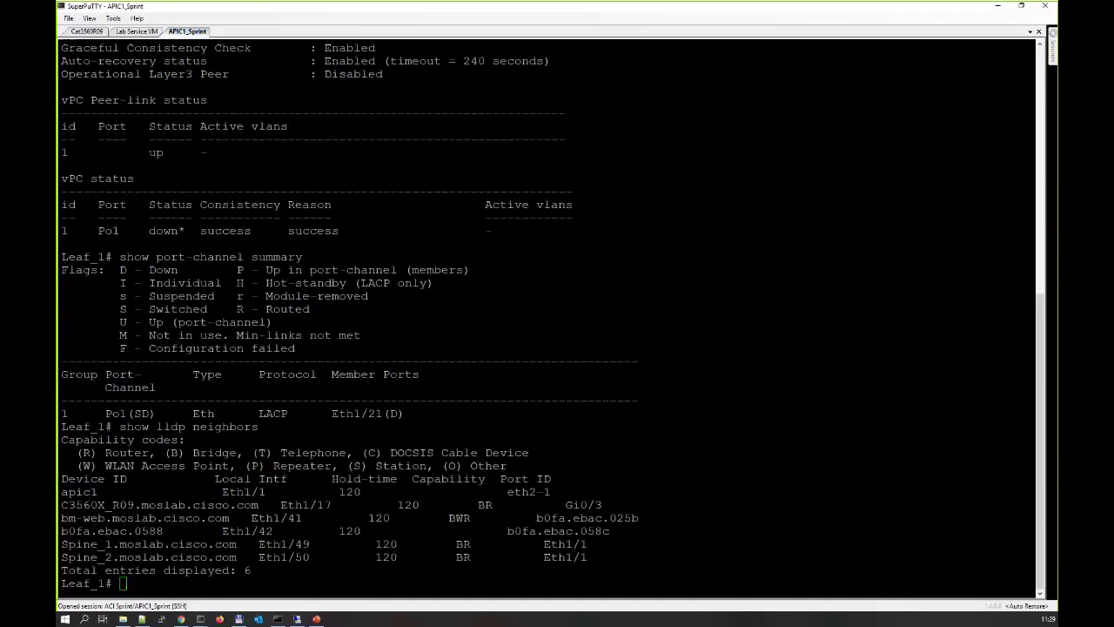
{"action": "key", "text": "alt+Tab"}
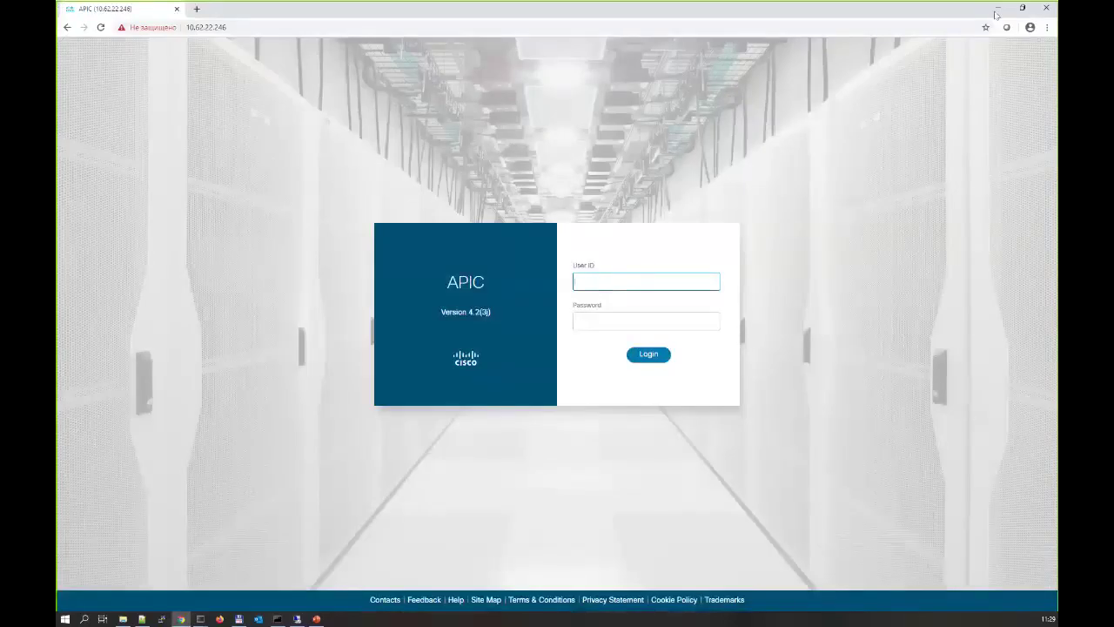
Reopen the interface, PC and vPC wizard, dismiss the processing notice, and begin cancelling the unfinished entry.
{"action": "left_click", "coordinate": [998, 9]}
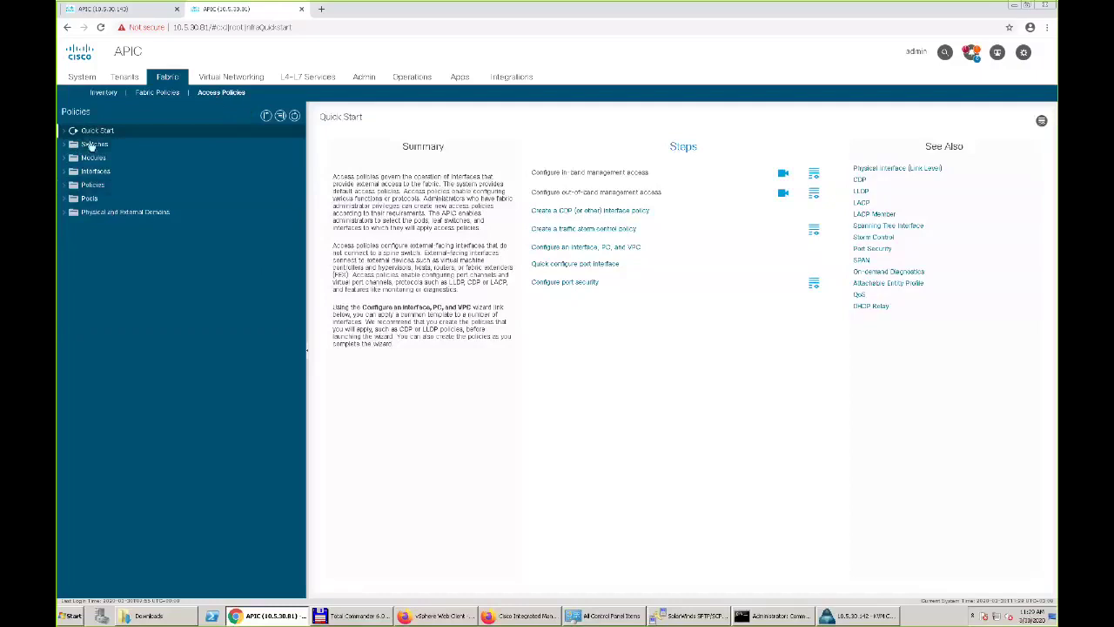
{"action": "left_click", "coordinate": [564, 248]}
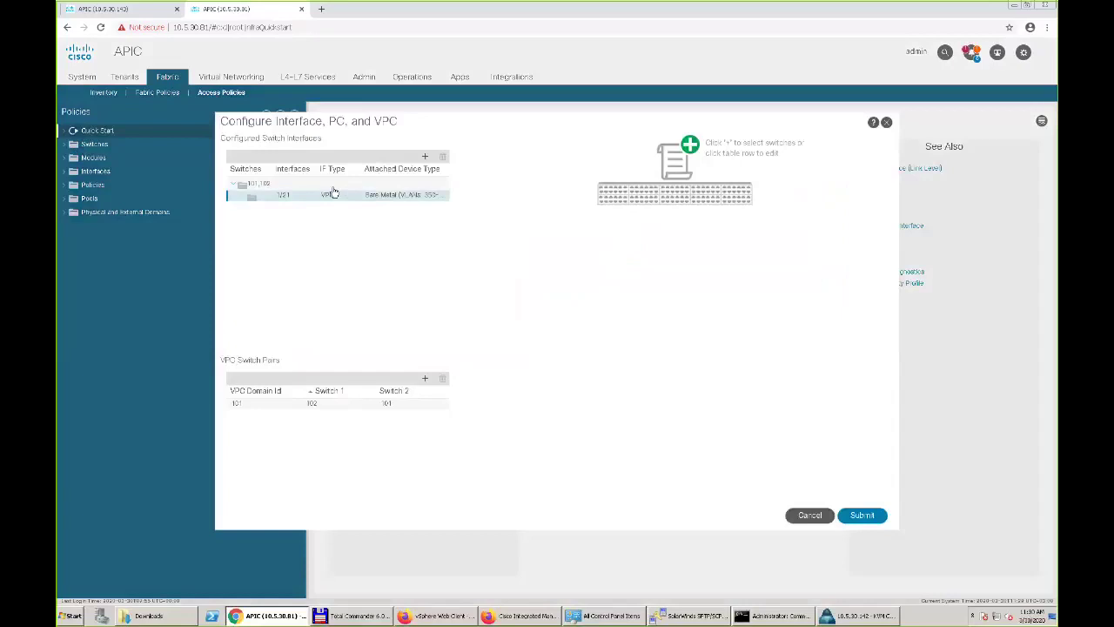
{"action": "left_click", "coordinate": [255, 190]}
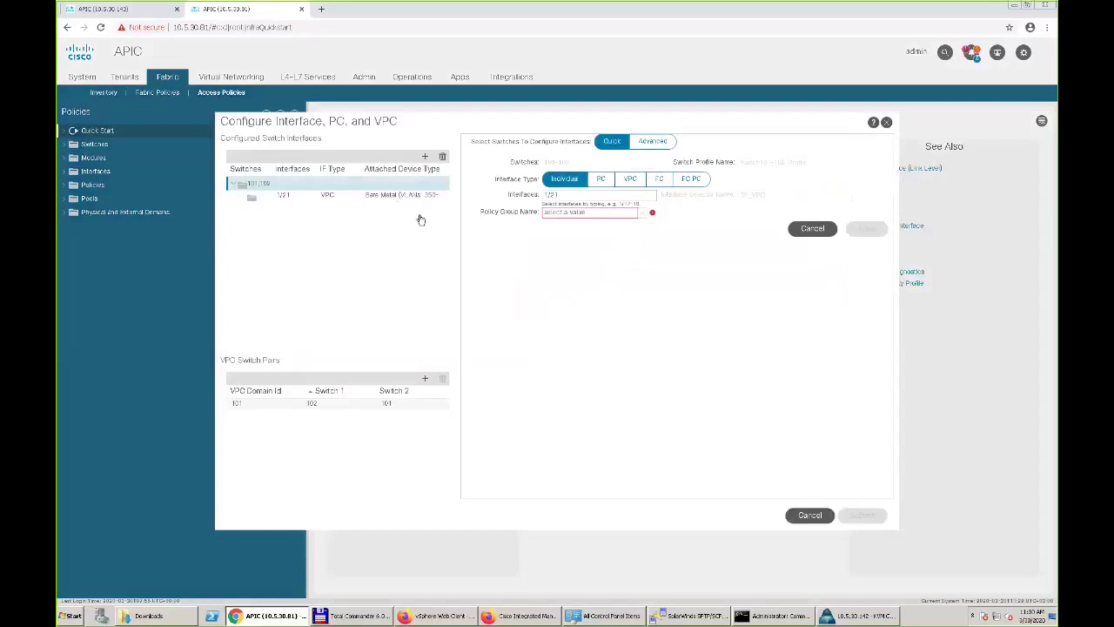
{"action": "left_click", "coordinate": [420, 219]}
{"action": "left_click", "coordinate": [557, 346]}
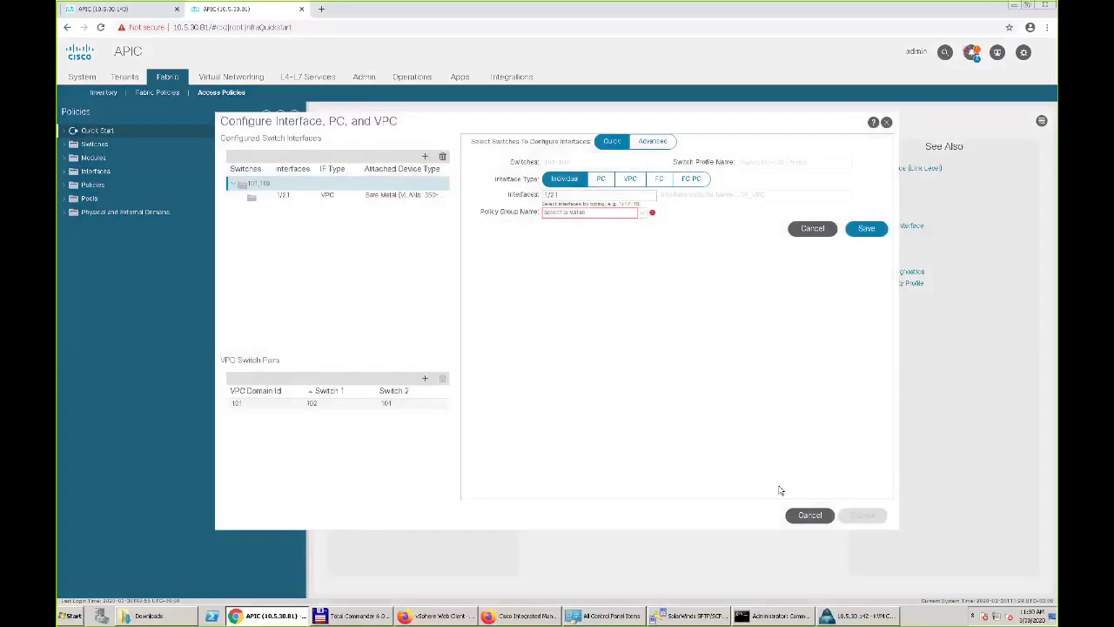
{"action": "left_click", "coordinate": [809, 515]}
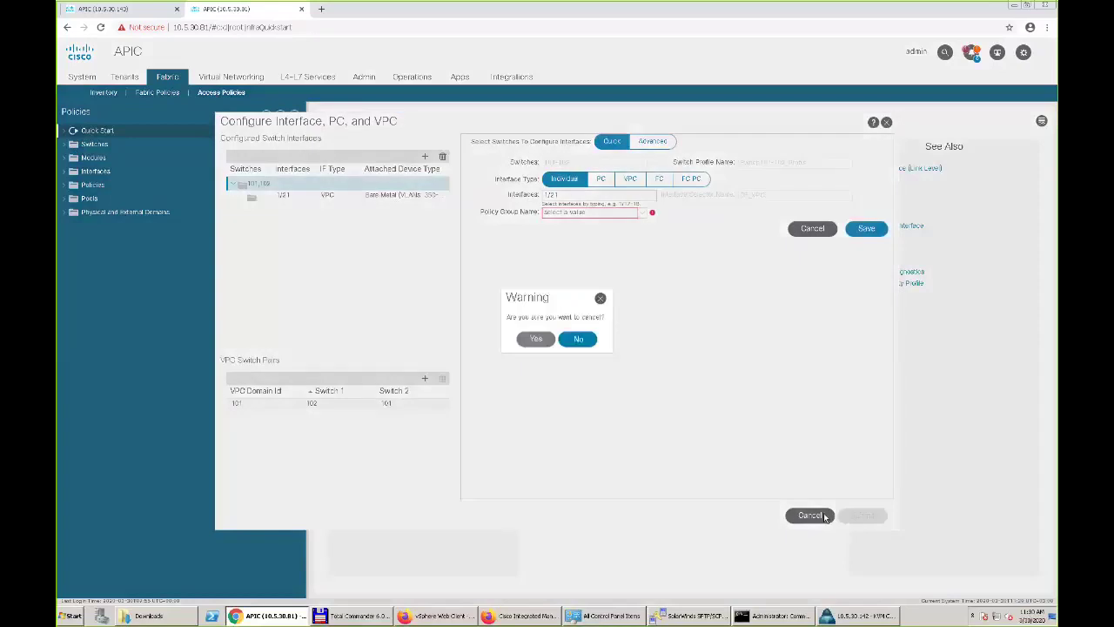
Discard the old entry and start a new vPC interface 1/41 with selector name 'Vpc_VPC'.
{"action": "left_click", "coordinate": [535, 339]}
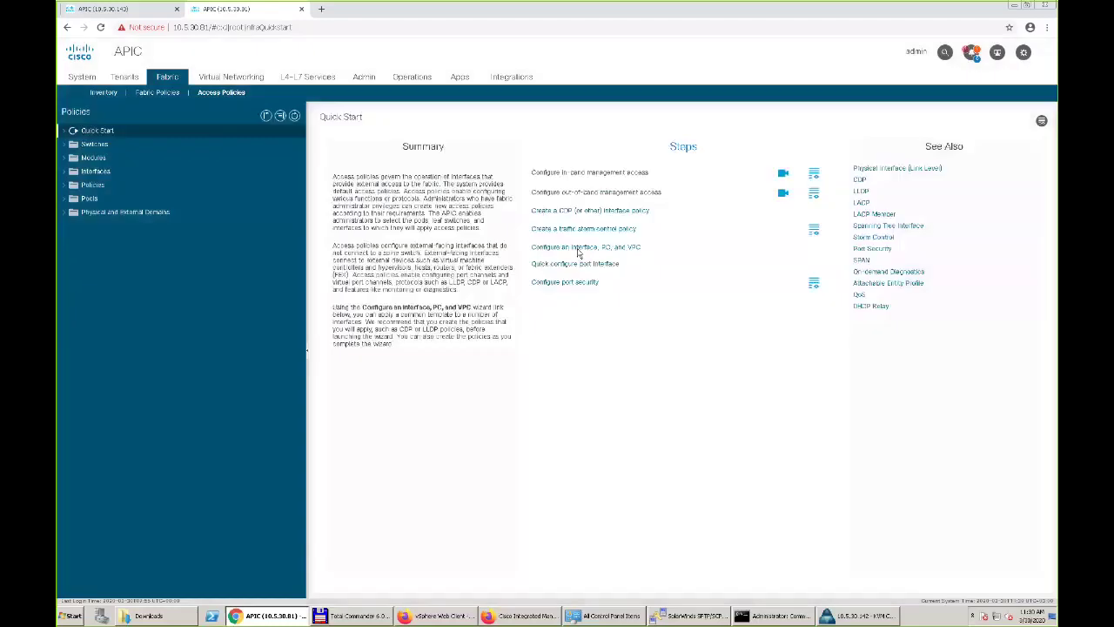
{"action": "left_click", "coordinate": [585, 249]}
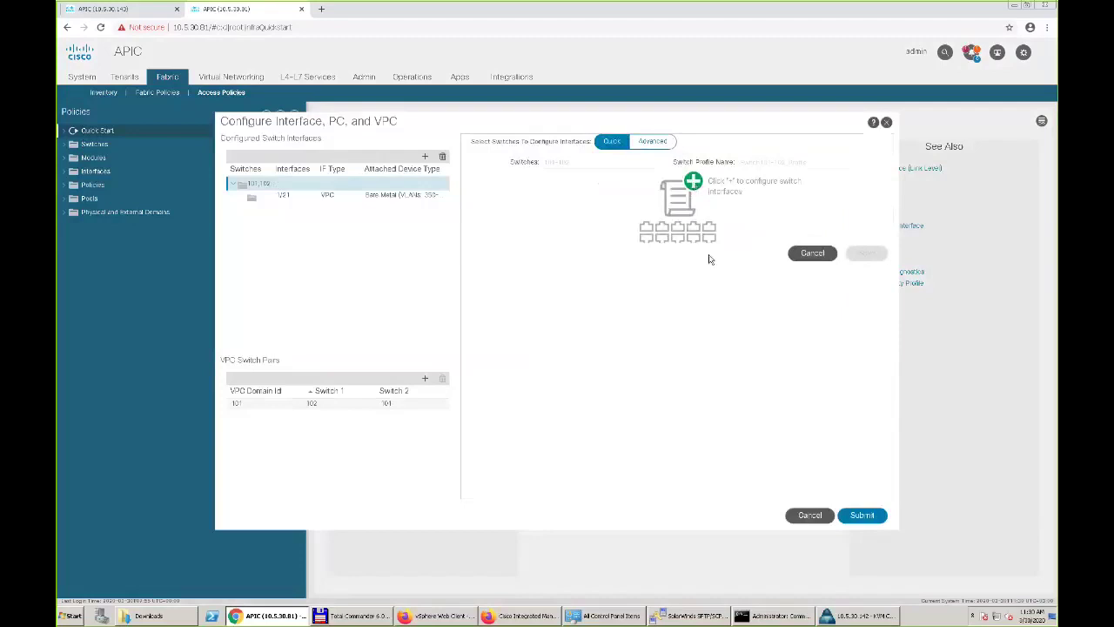
{"action": "type", "text": "1/41"}
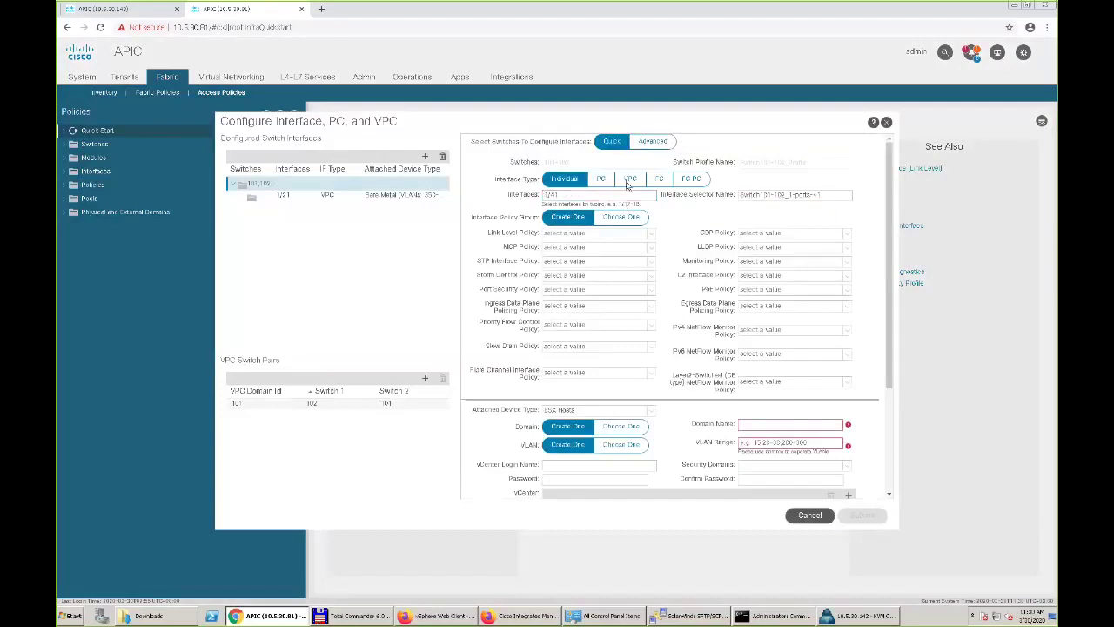
{"action": "left_click", "coordinate": [628, 179]}
{"action": "triple_click", "coordinate": [747, 196]}
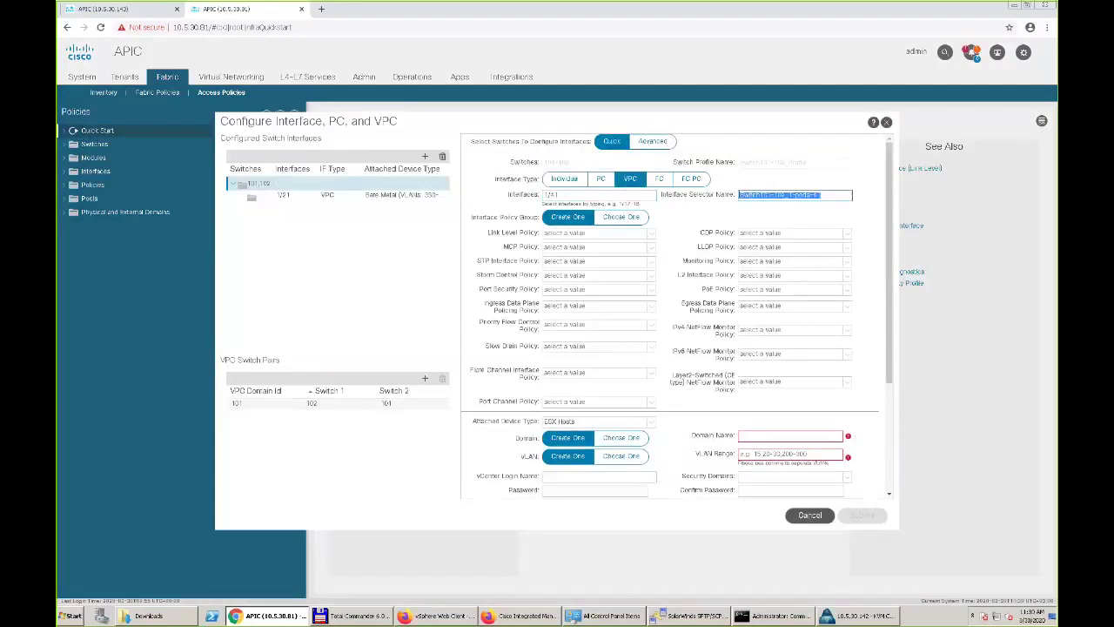
{"action": "type", "text": "Vpc_VPC"}
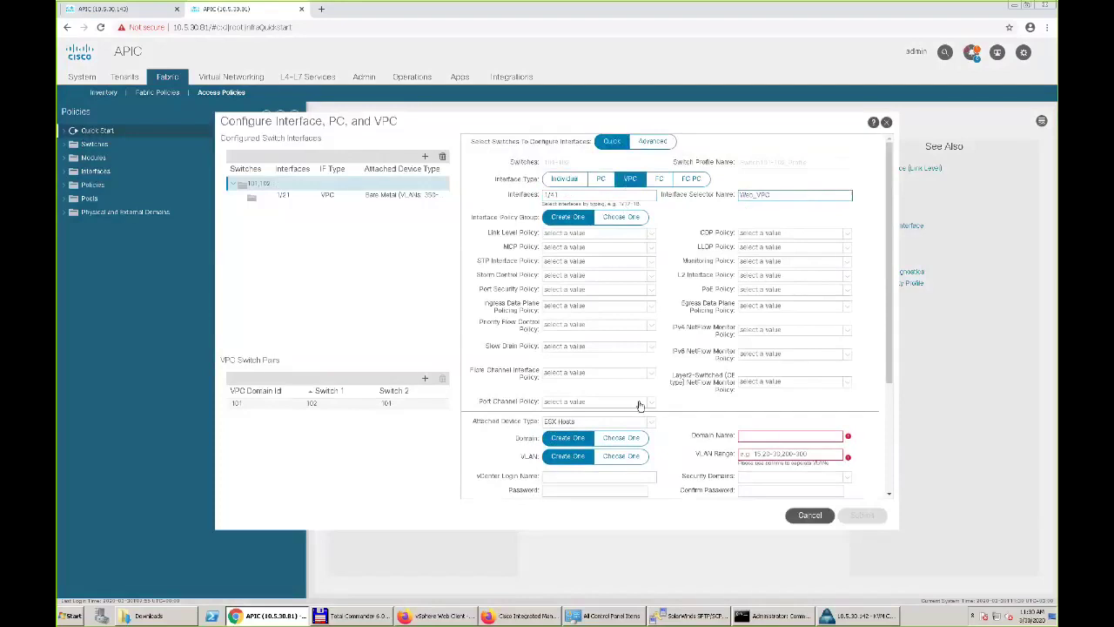
Set the port channel policy to LACP_Active, the device type to Bare Metal, and the domain to Baremetal.
{"action": "left_click", "coordinate": [638, 403]}
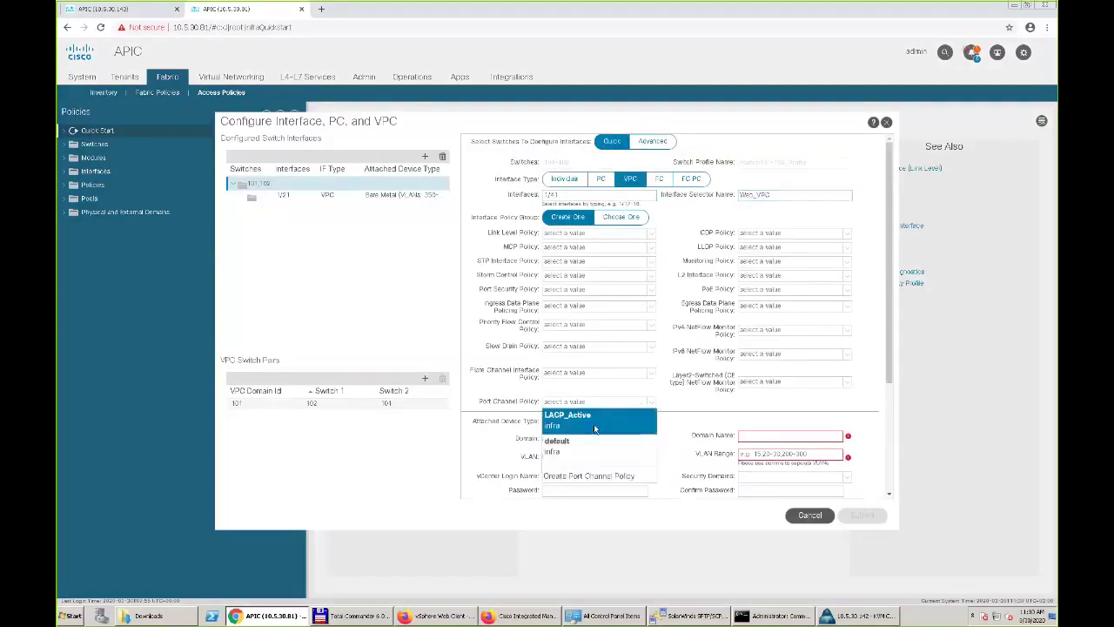
{"action": "left_click", "coordinate": [592, 420]}
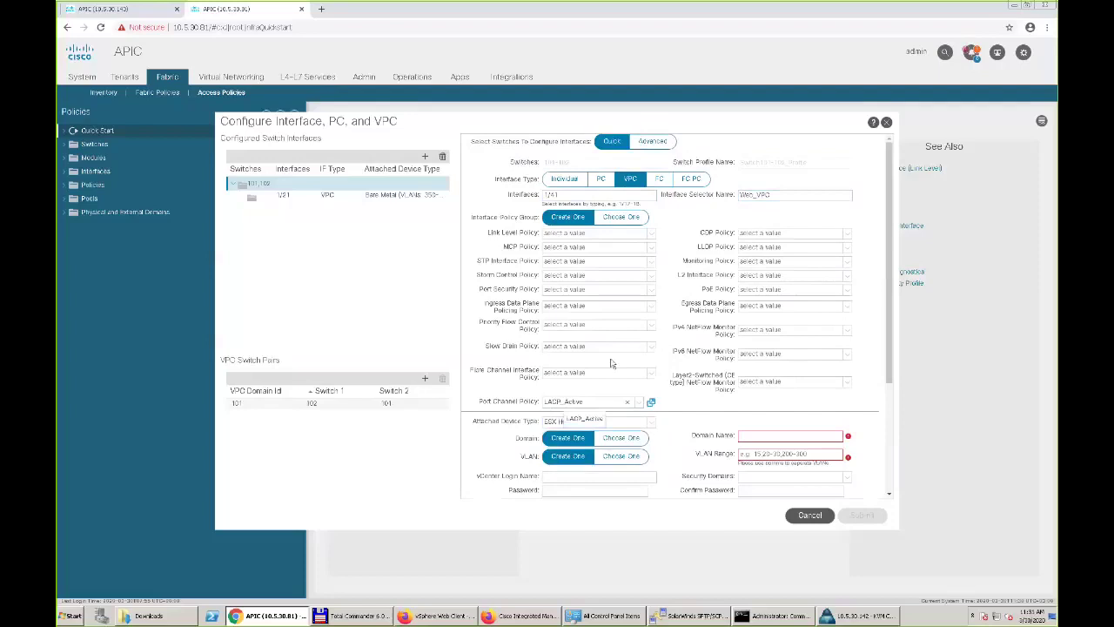
{"action": "left_click", "coordinate": [651, 423]}
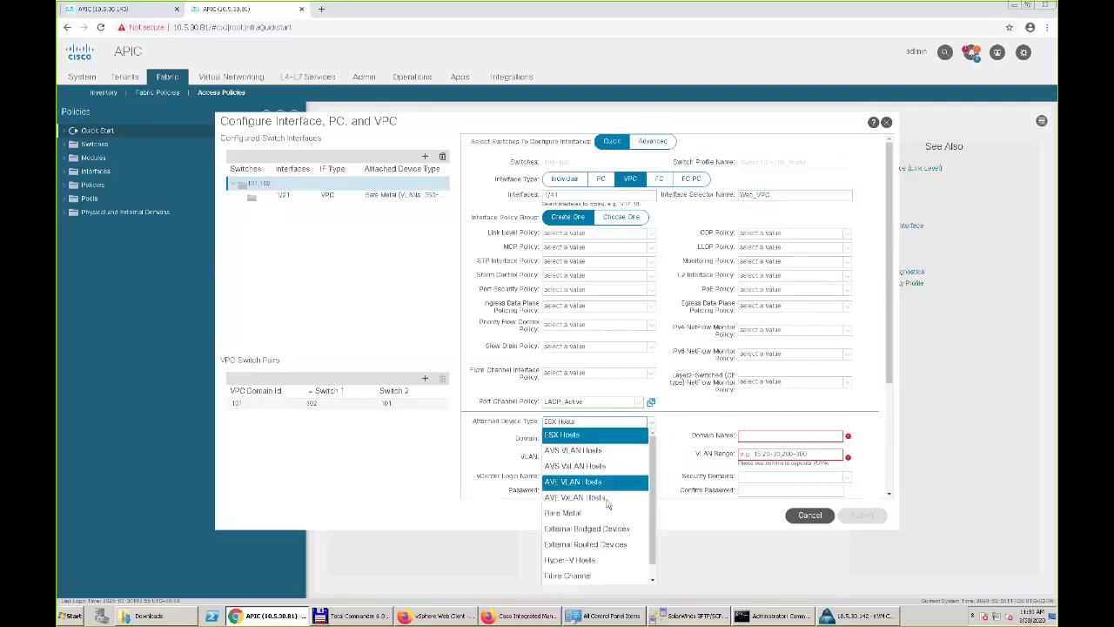
{"action": "left_click", "coordinate": [593, 517]}
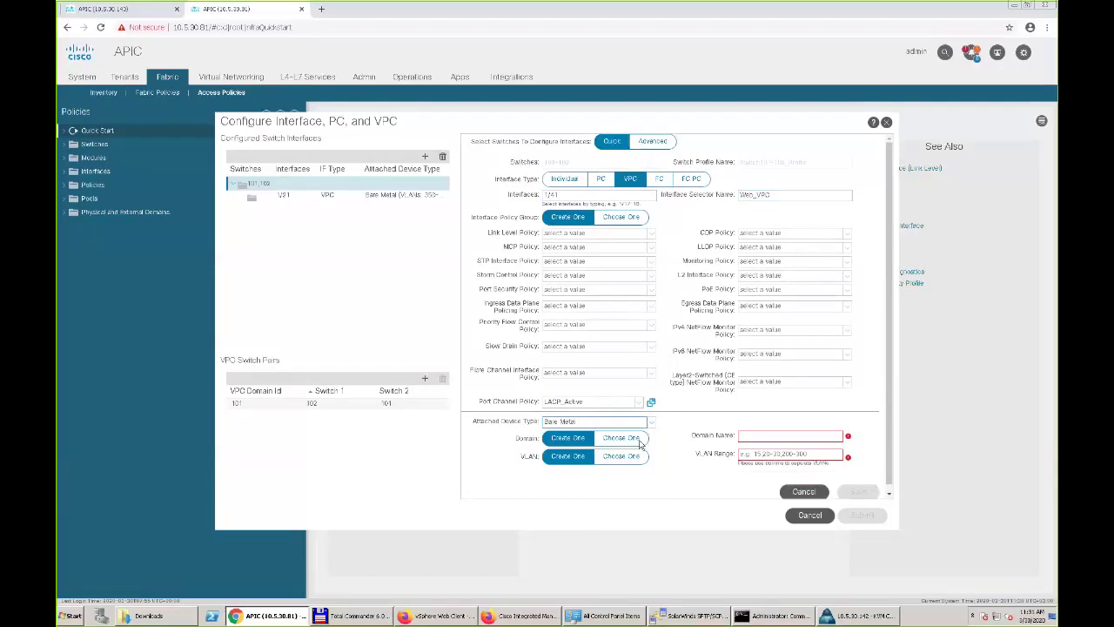
{"action": "left_click", "coordinate": [622, 438]}
{"action": "left_click", "coordinate": [783, 435]}
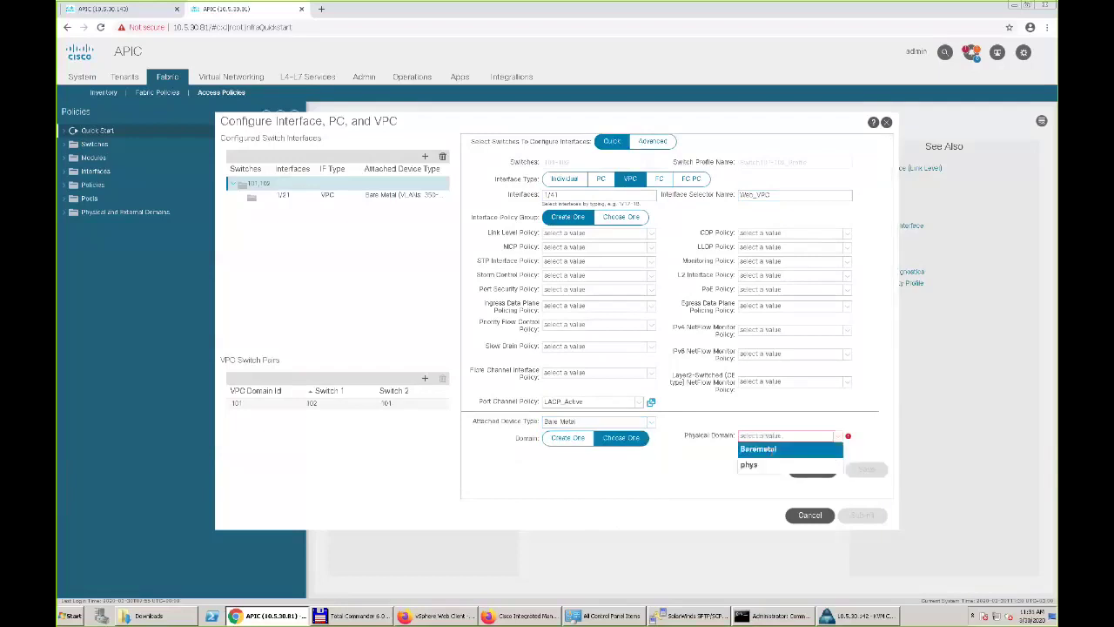
{"action": "left_click", "coordinate": [771, 450]}
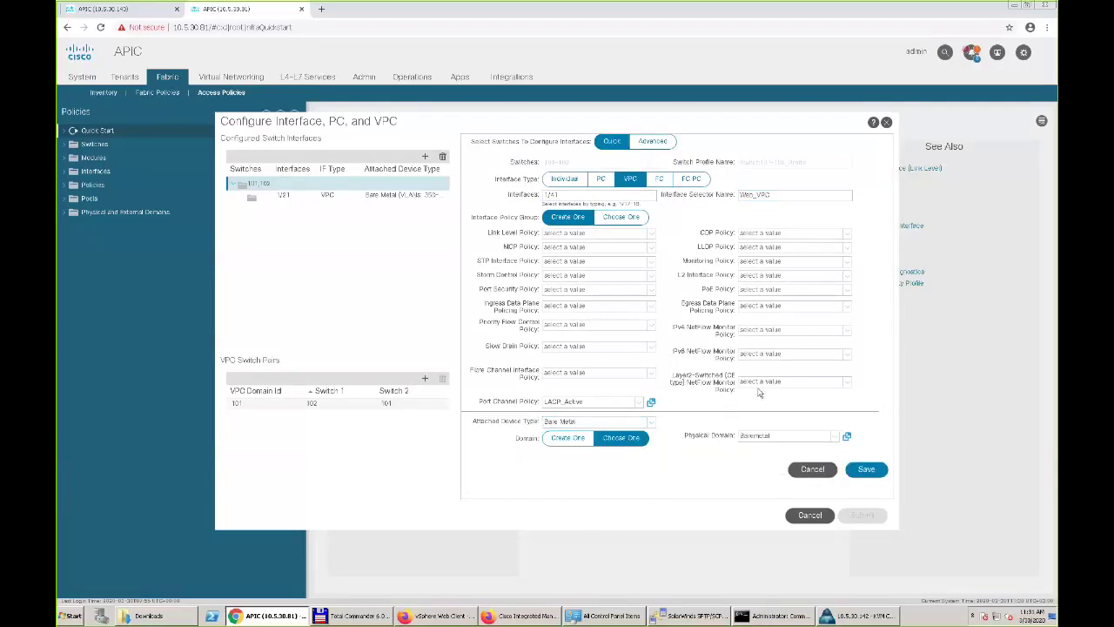
Save the 1/41 vPC entry and the leaf pair's settings, then submit the configuration.
{"action": "left_click", "coordinate": [868, 470]}
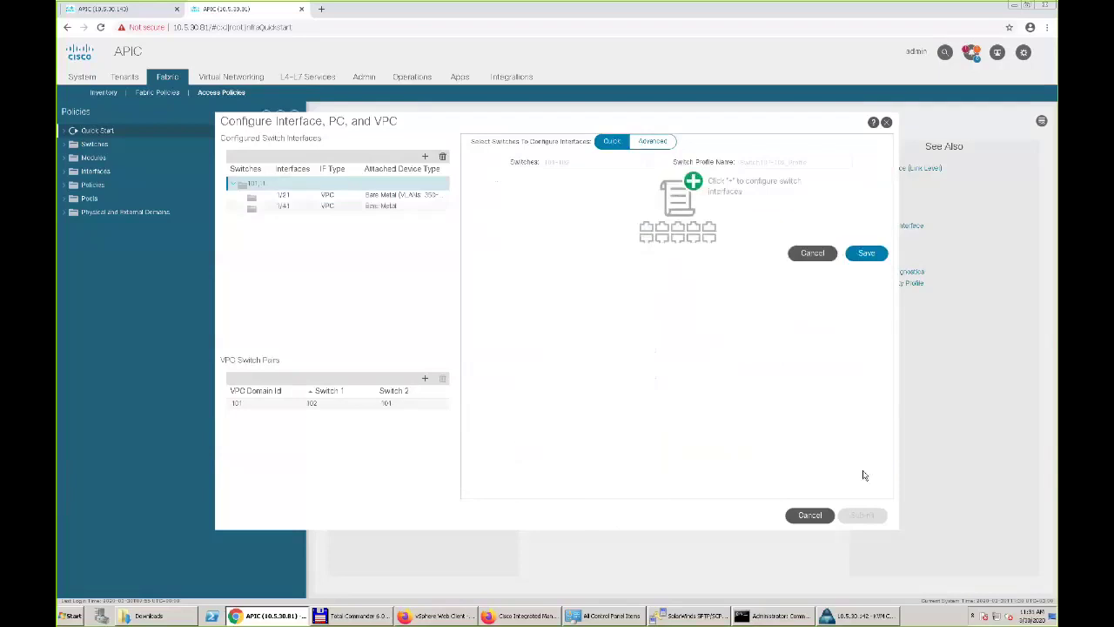
{"action": "left_click", "coordinate": [881, 258]}
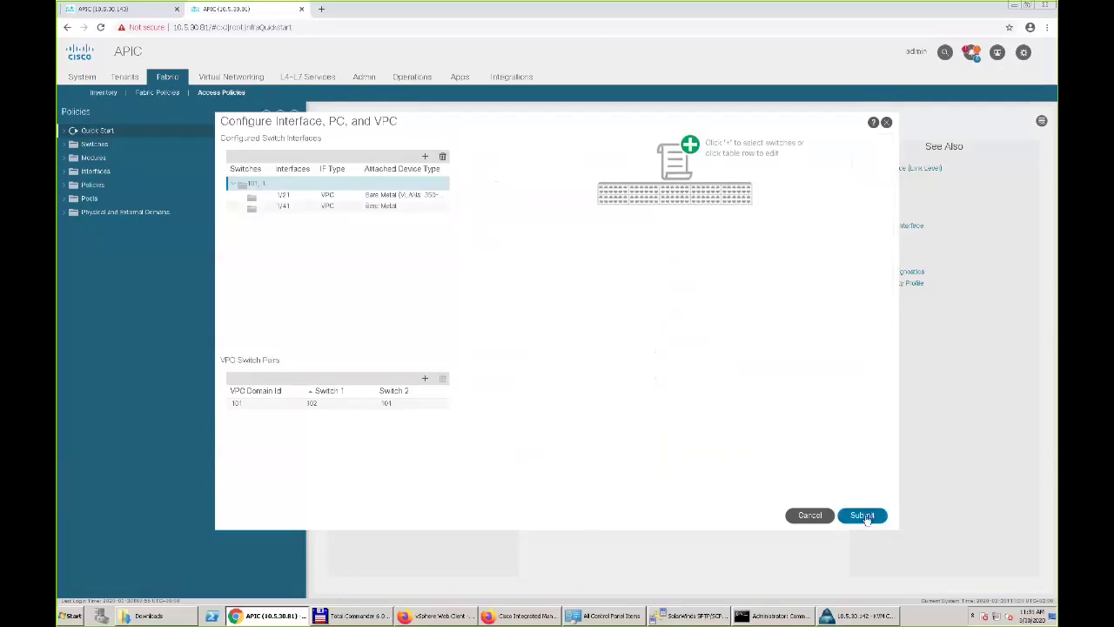
{"action": "left_click", "coordinate": [862, 516]}
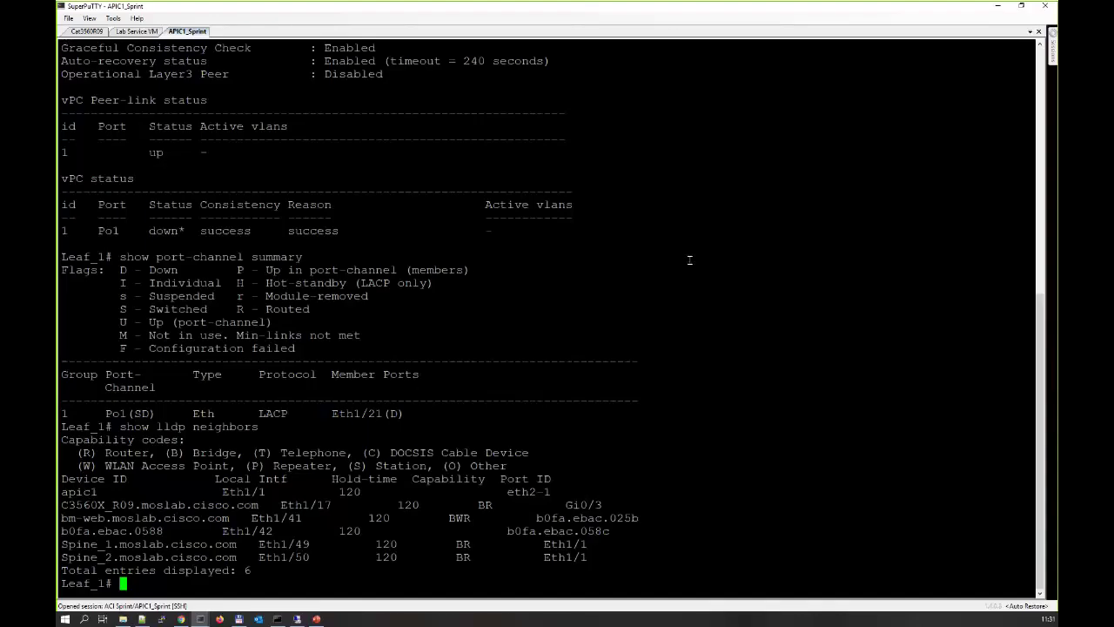
Run show vpc twice on Leaf_1 to check that Po2 is up.
{"action": "type", "text": "show vpc"}
{"action": "key", "text": "Return"}
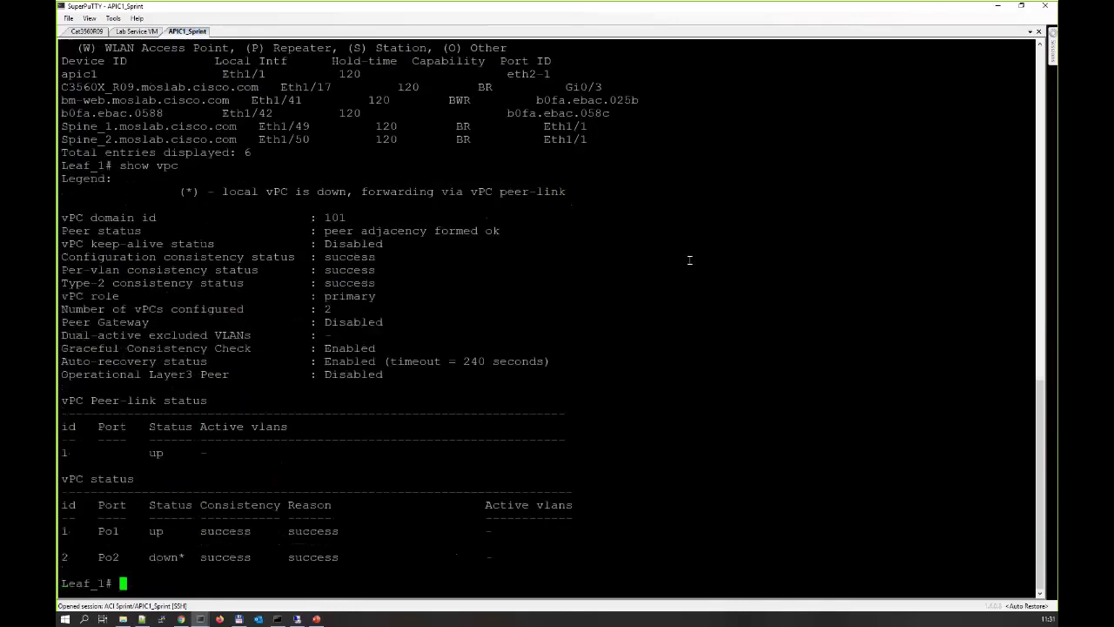
{"action": "key", "text": "Up"}
{"action": "key", "text": "Return"}
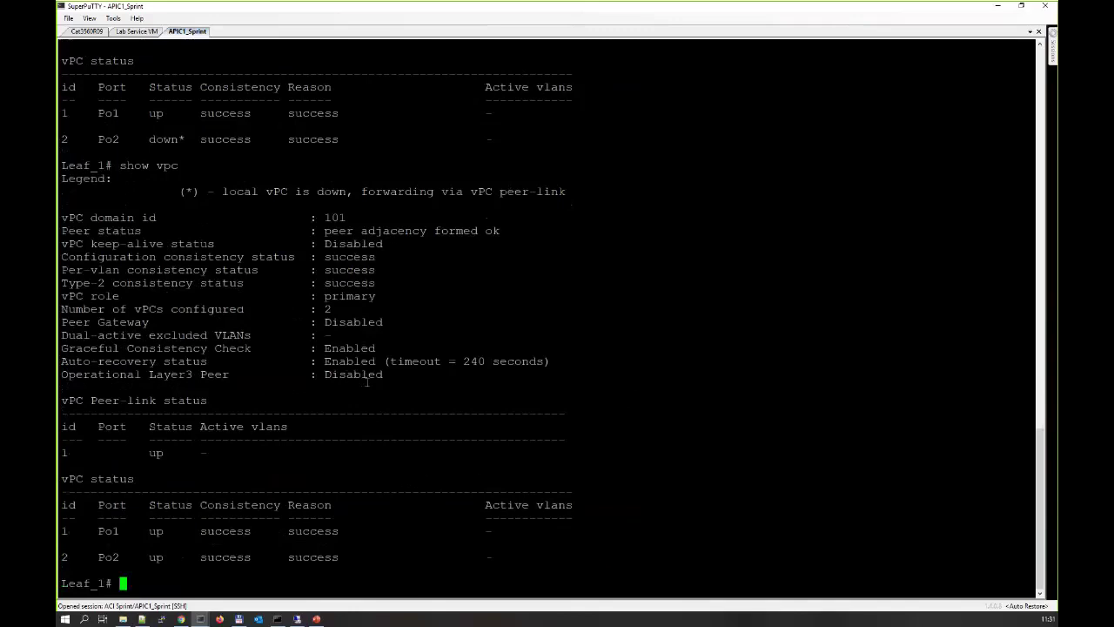
Run show lldp ne to find bm-web on Eth1/41, then run show port-channel summary.
{"action": "type", "text": "show lldp ne"}
{"action": "key", "text": "Return"}
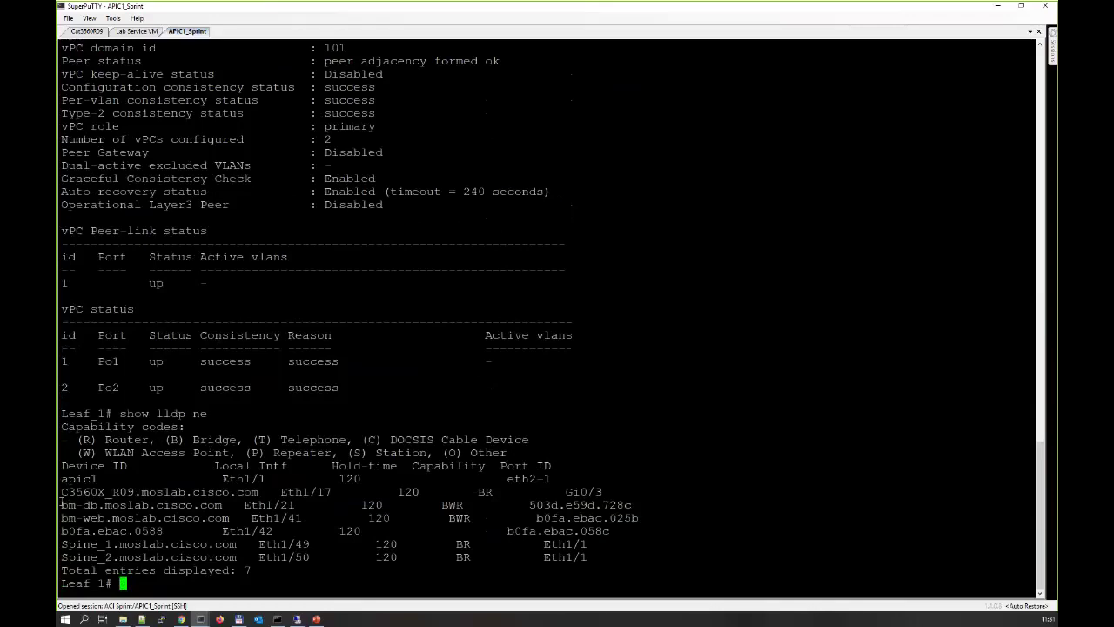
{"action": "left_click_drag", "start_coordinate": [61, 503], "coordinate": [640, 519]}
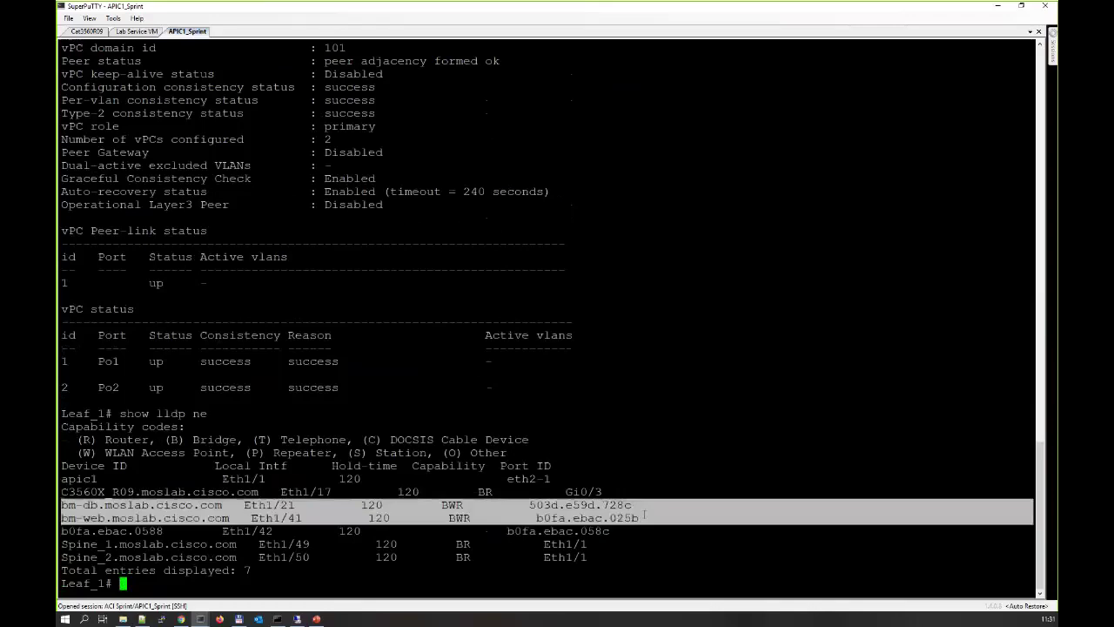
{"action": "left_click", "coordinate": [135, 383]}
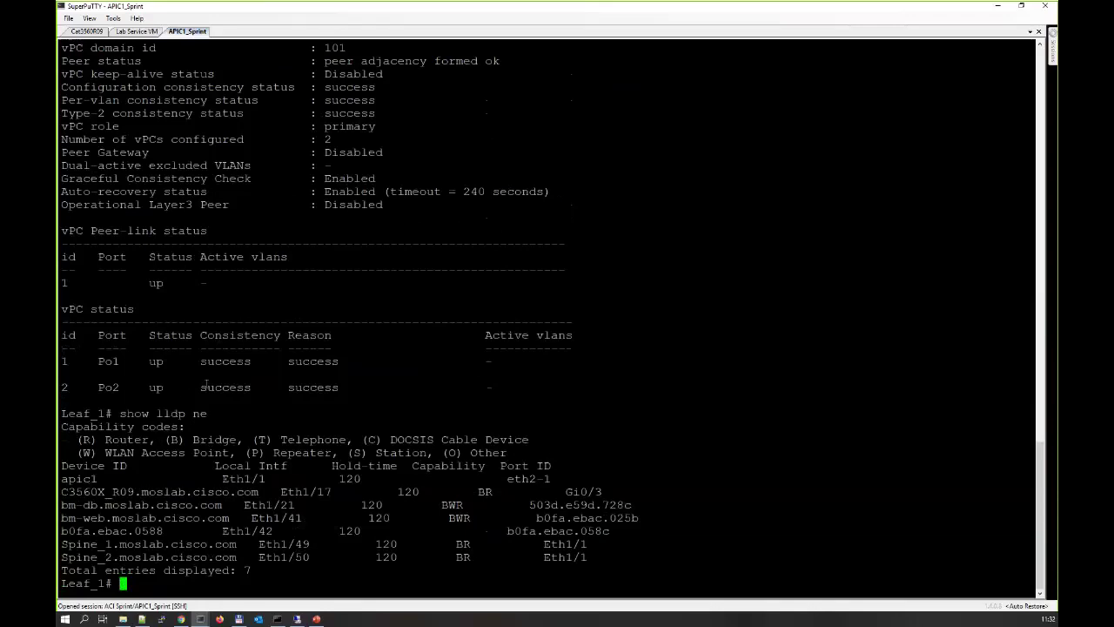
{"action": "right_click", "coordinate": [206, 381]}
{"action": "key", "text": "Return"}
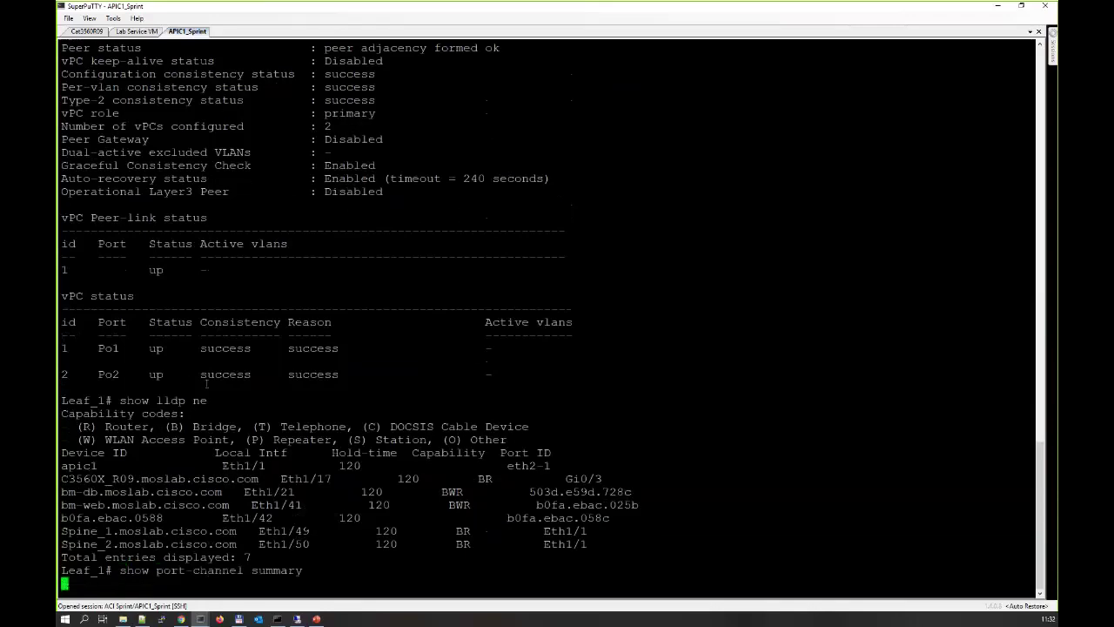
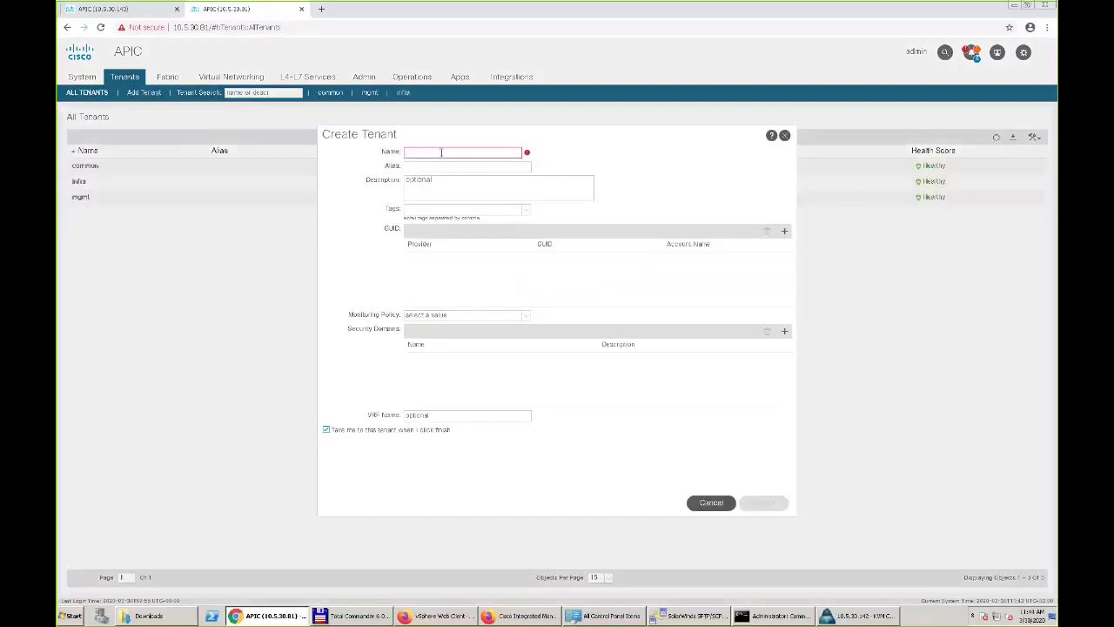
Create tenant Sprint with a VRF named VRF1.
{"action": "type", "text": "Sprint"}
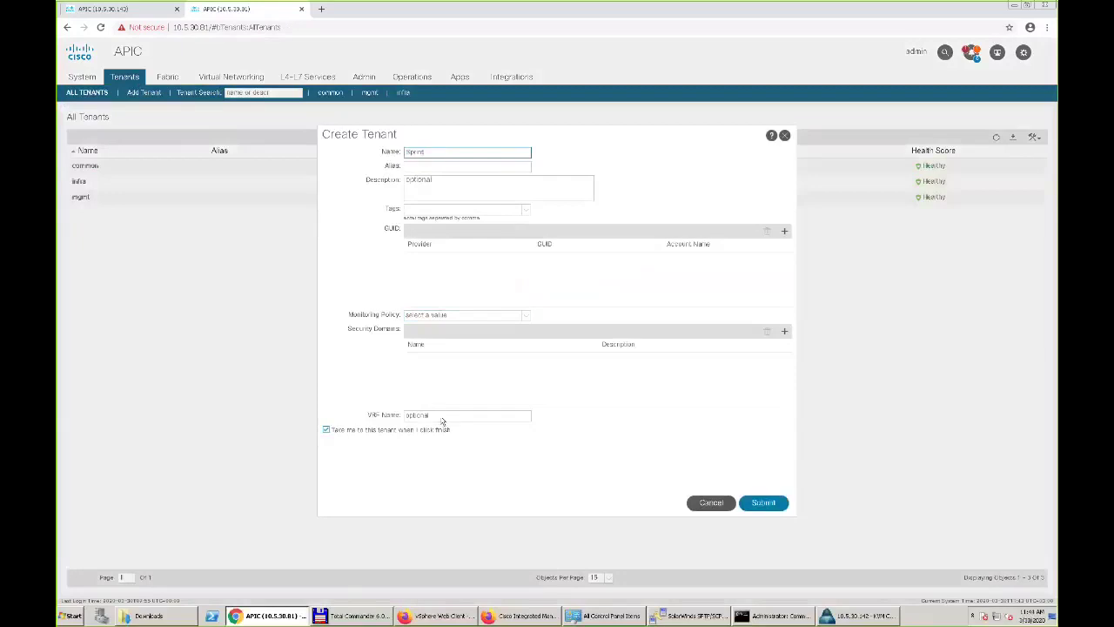
{"action": "left_click", "coordinate": [440, 415]}
{"action": "type", "text": "V"}
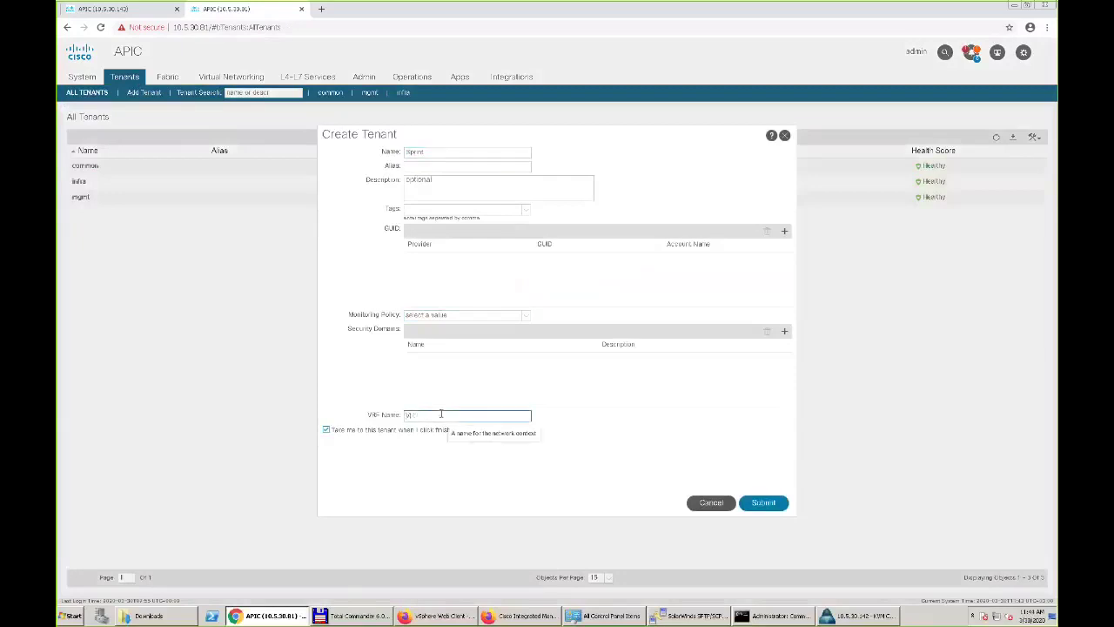
{"action": "type", "text": "RF1"}
{"action": "left_click", "coordinate": [766, 502]}
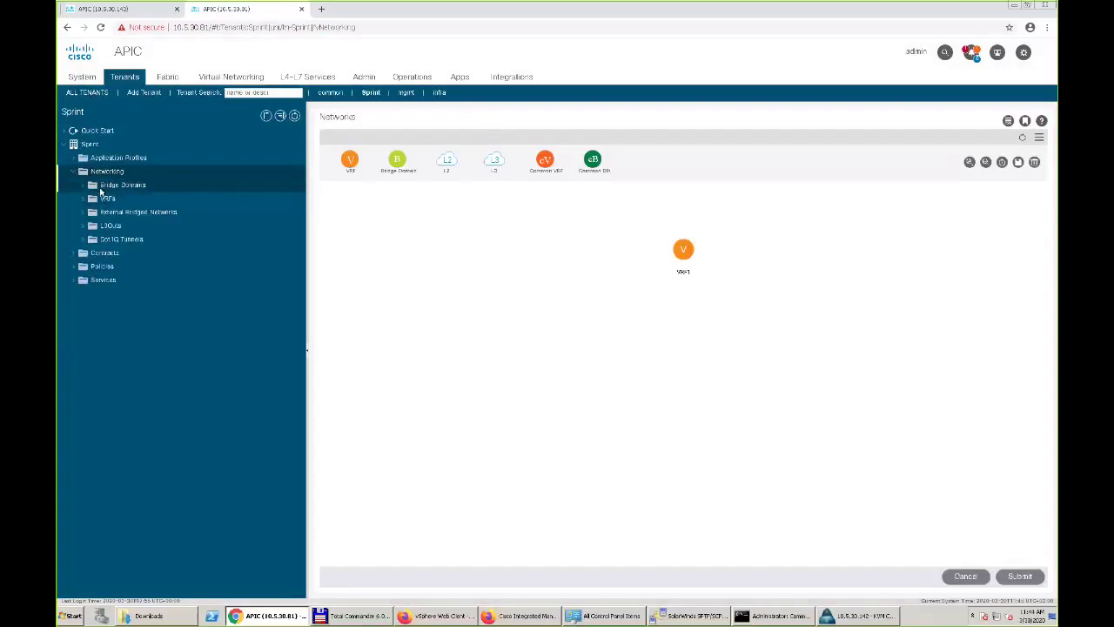
From Networking > Bridge Domains in tenant Sprint, start a new bridge domain.
{"action": "left_click", "coordinate": [102, 187]}
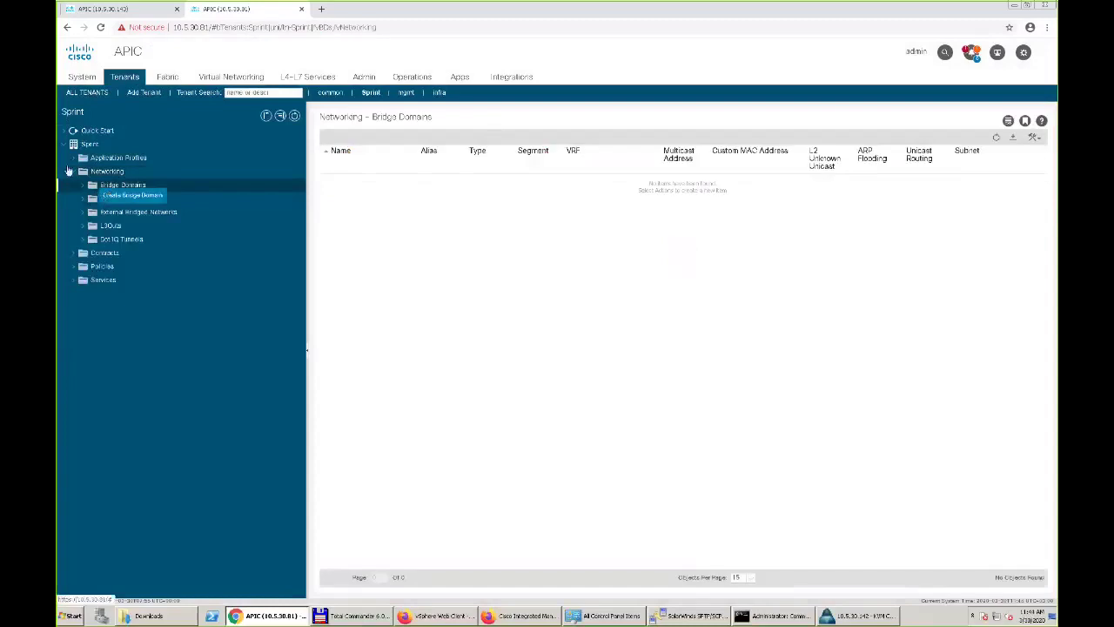
{"action": "left_click", "coordinate": [132, 195]}
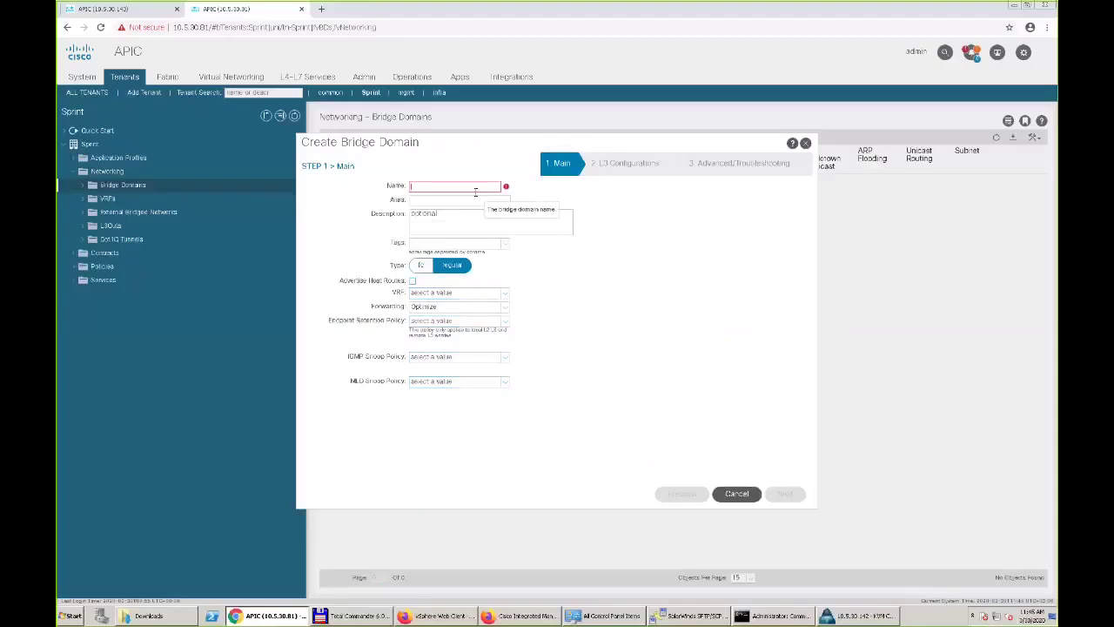
Create bridge domain DB_BD on VRF1 with gateway subnet 10.5.32.105/29.
{"action": "type", "text": "DB_B"}
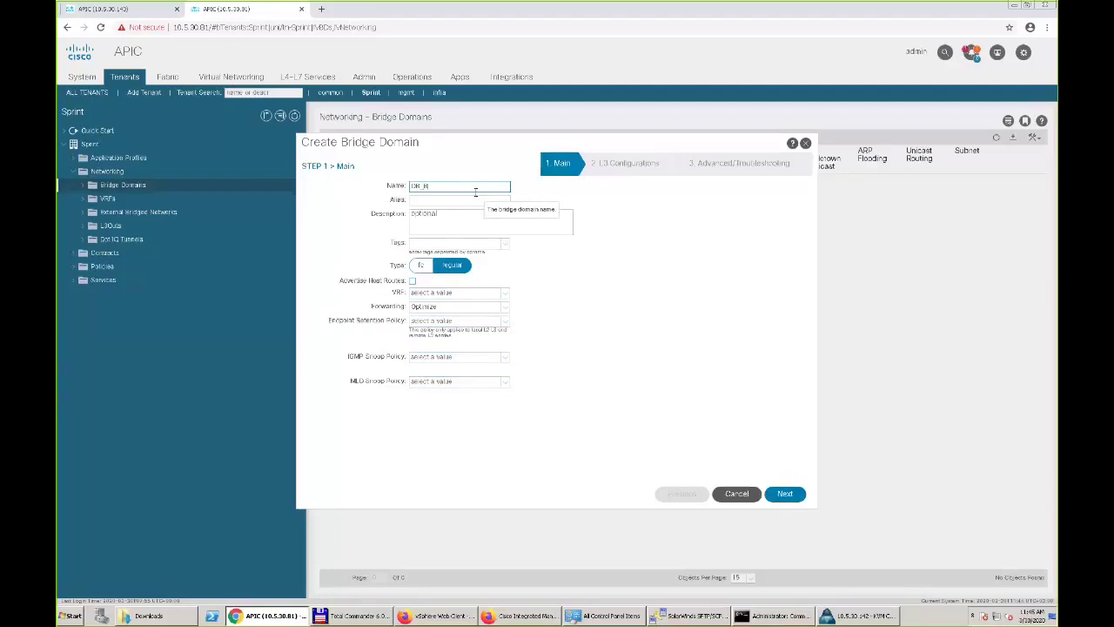
{"action": "type", "text": "D"}
{"action": "left_click", "coordinate": [456, 292]}
{"action": "left_click", "coordinate": [502, 324]}
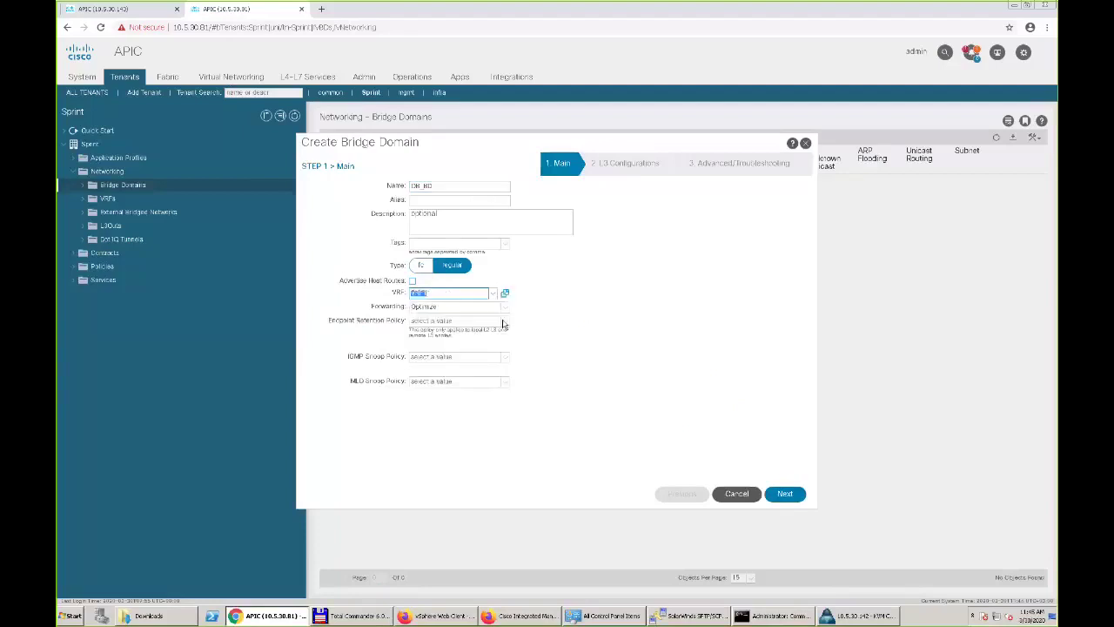
{"action": "left_click", "coordinate": [785, 494]}
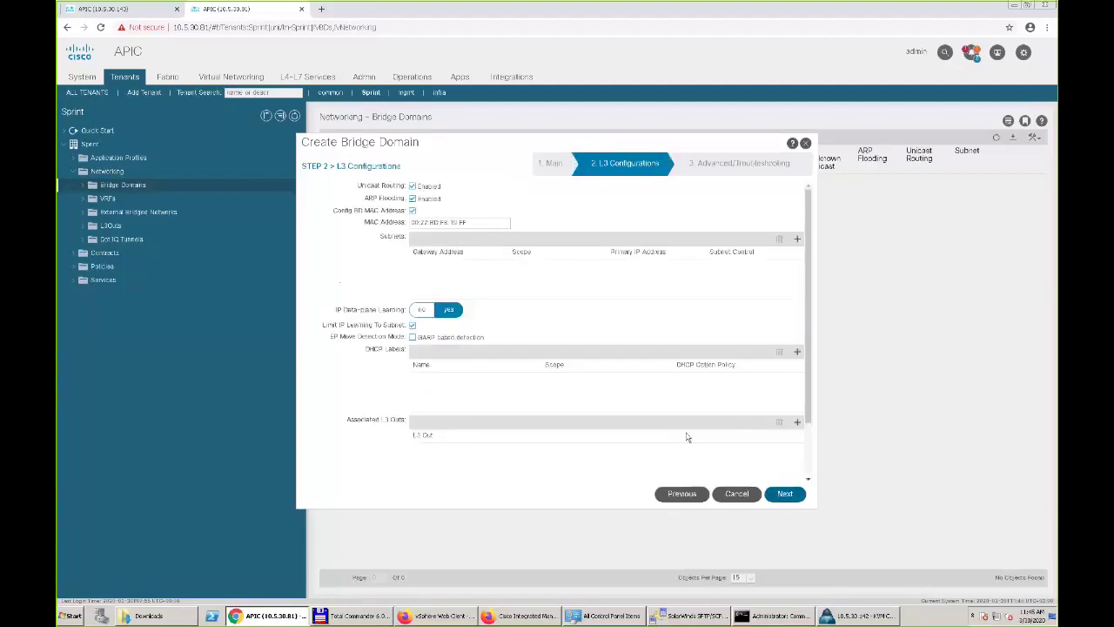
{"action": "left_click", "coordinate": [796, 238]}
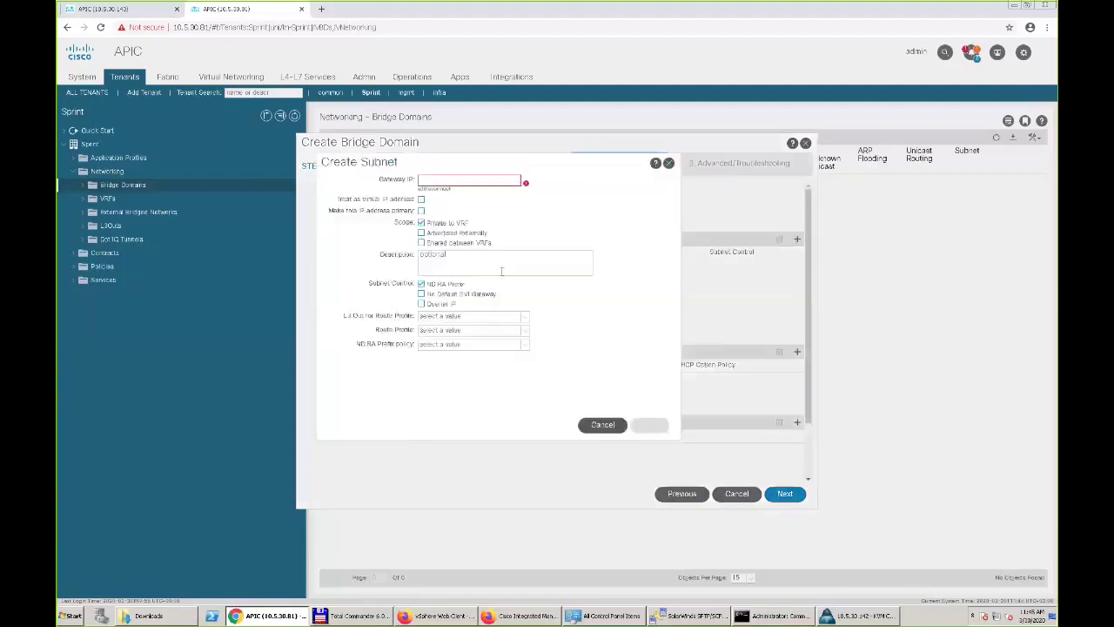
{"action": "left_click", "coordinate": [523, 203]}
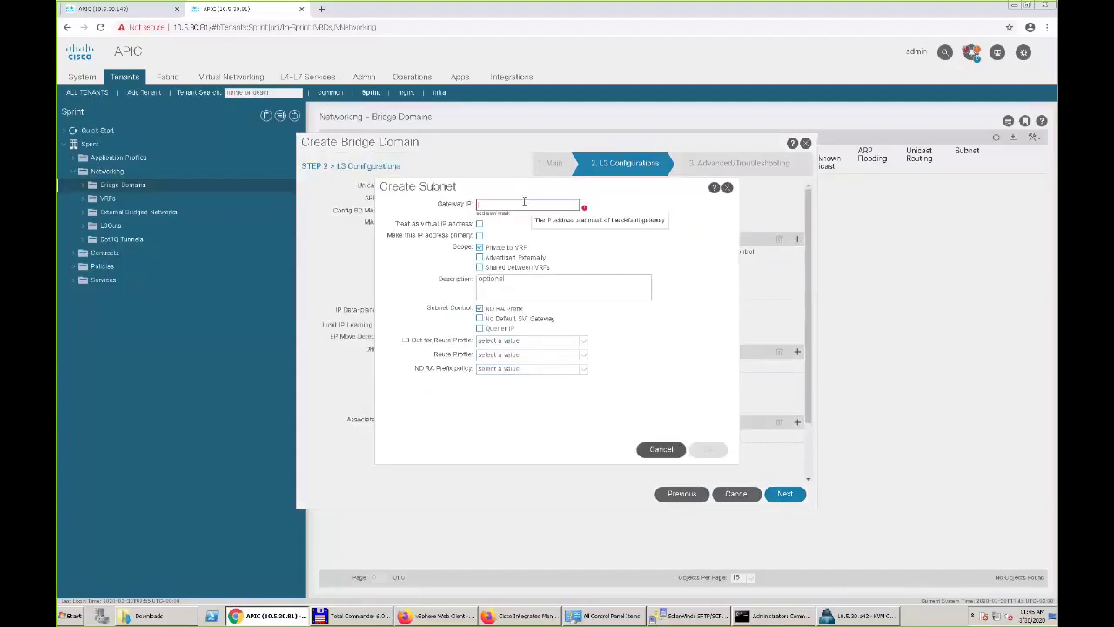
{"action": "type", "text": "1"}
{"action": "type", "text": "0.5.32.1/24"}
{"action": "type", "text": "29"}
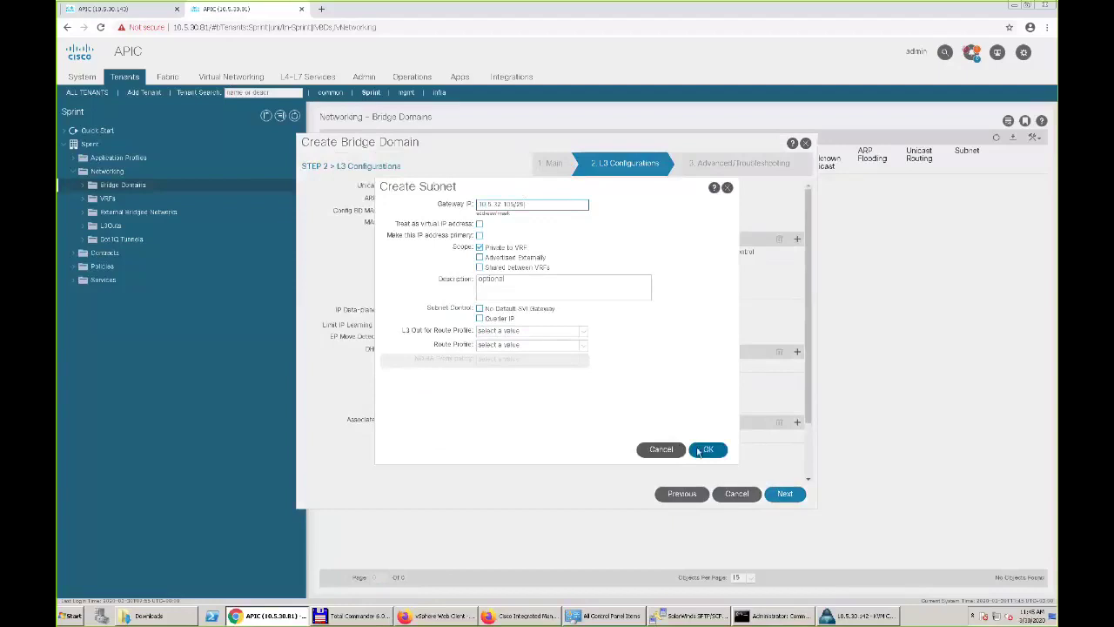
{"action": "left_click", "coordinate": [705, 449]}
{"action": "left_click", "coordinate": [783, 494]}
{"action": "left_click", "coordinate": [781, 494]}
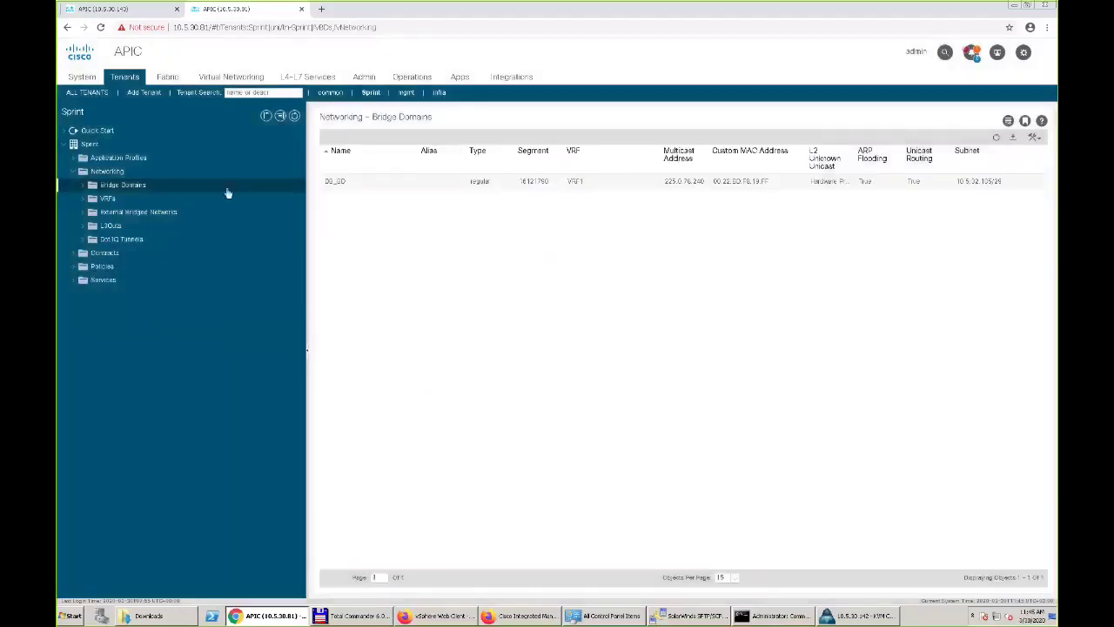
Expand DB_BD in the tree to check its subnets, then return to the Bridge Domains list.
{"action": "left_click", "coordinate": [83, 185]}
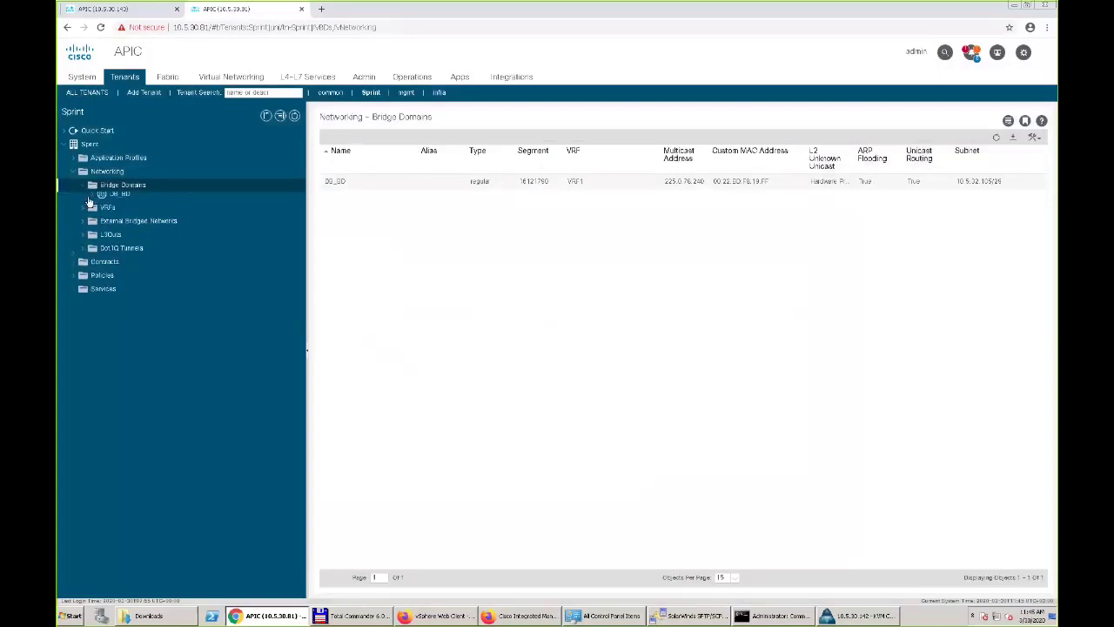
{"action": "left_click", "coordinate": [92, 199]}
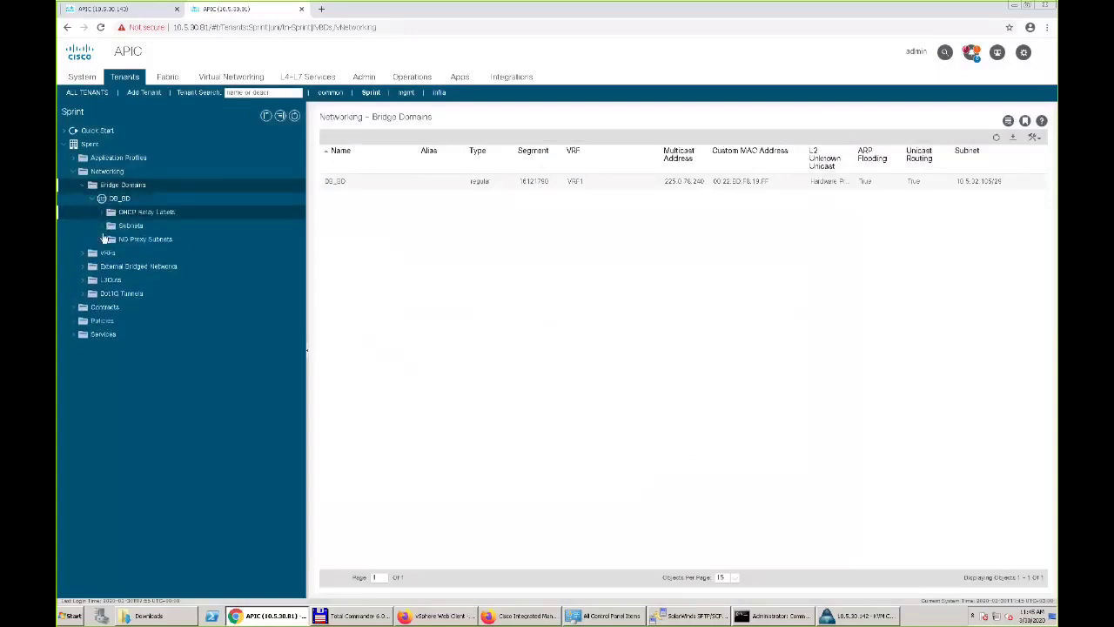
{"action": "left_click", "coordinate": [122, 238]}
{"action": "left_click", "coordinate": [101, 226]}
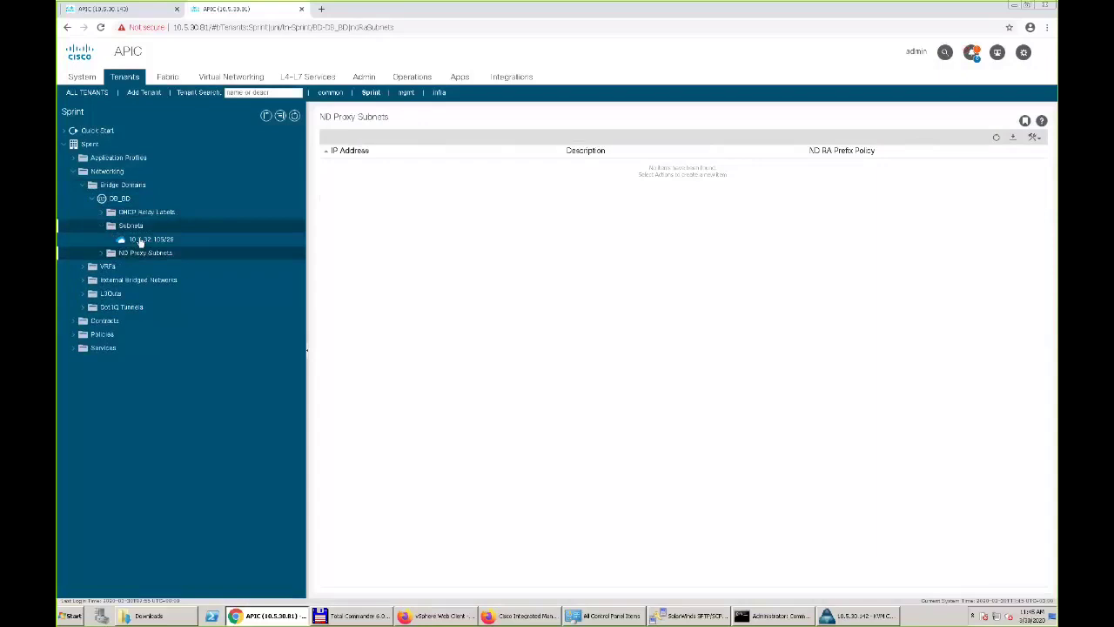
{"action": "left_click", "coordinate": [121, 185]}
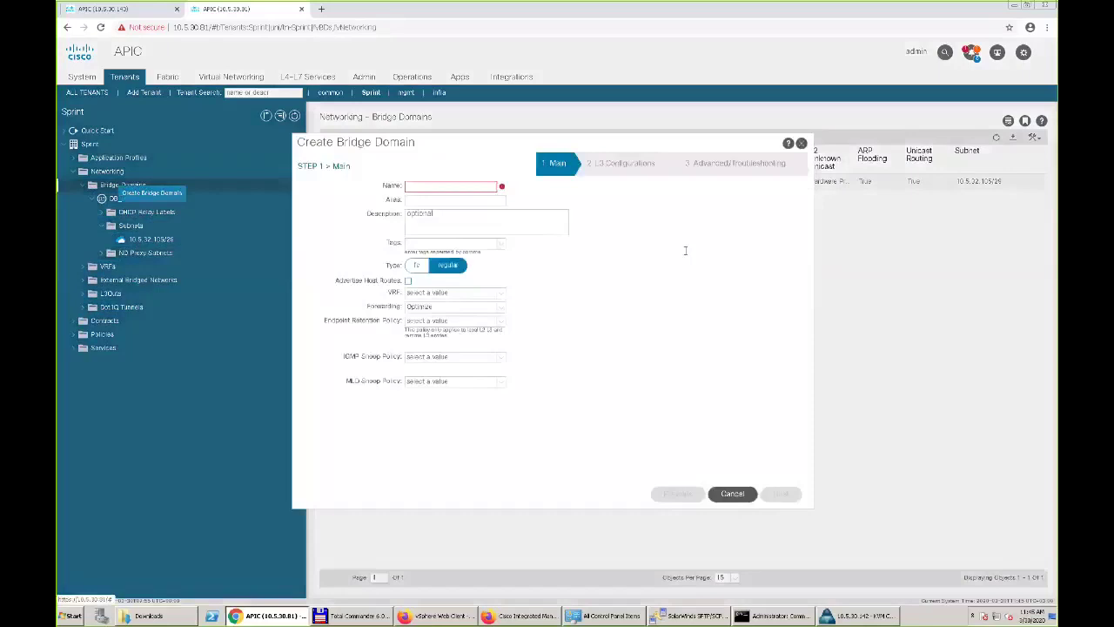
Create bridge domain Web_BD on VRF1 with gateway subnet 10.5.32.98/29 and expand it.
{"action": "left_click", "coordinate": [451, 186]}
{"action": "type", "text": "Web_"}
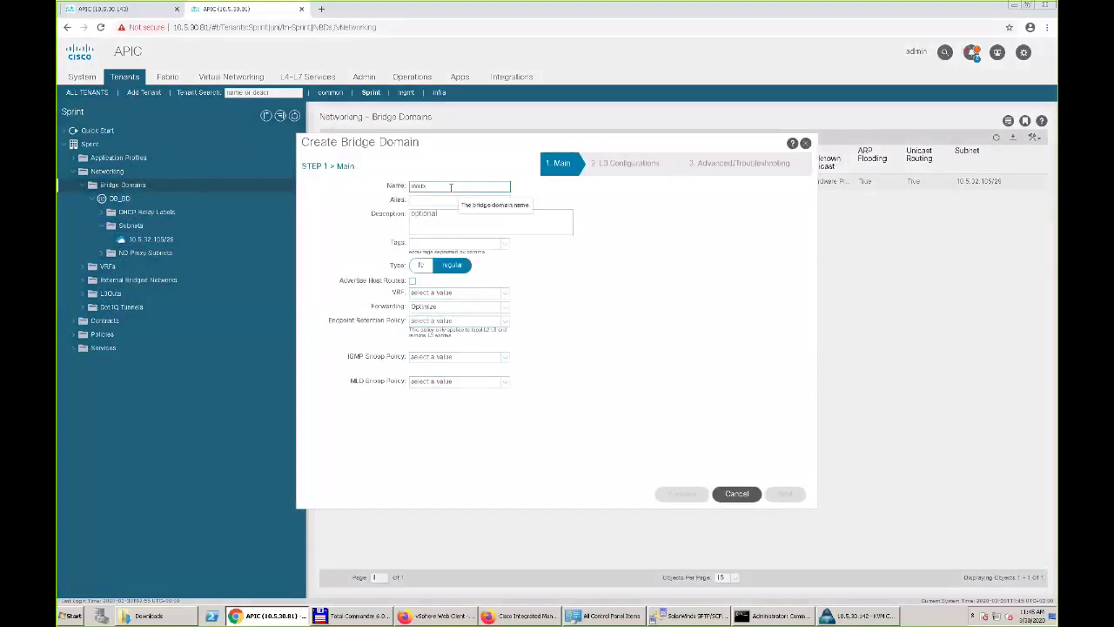
{"action": "type", "text": "BD"}
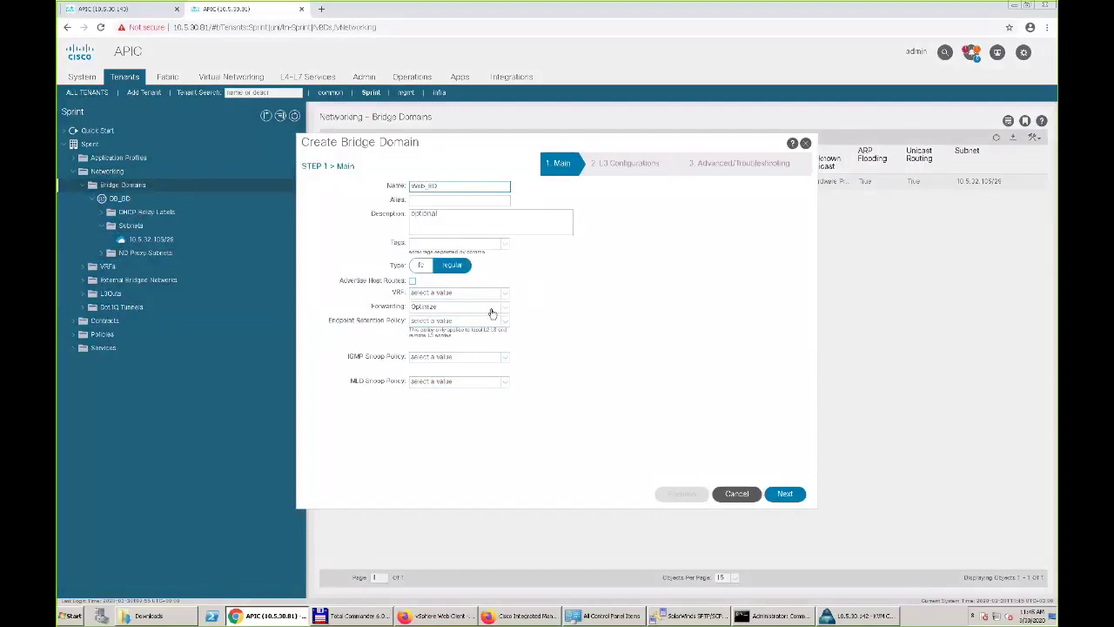
{"action": "left_click", "coordinate": [462, 293]}
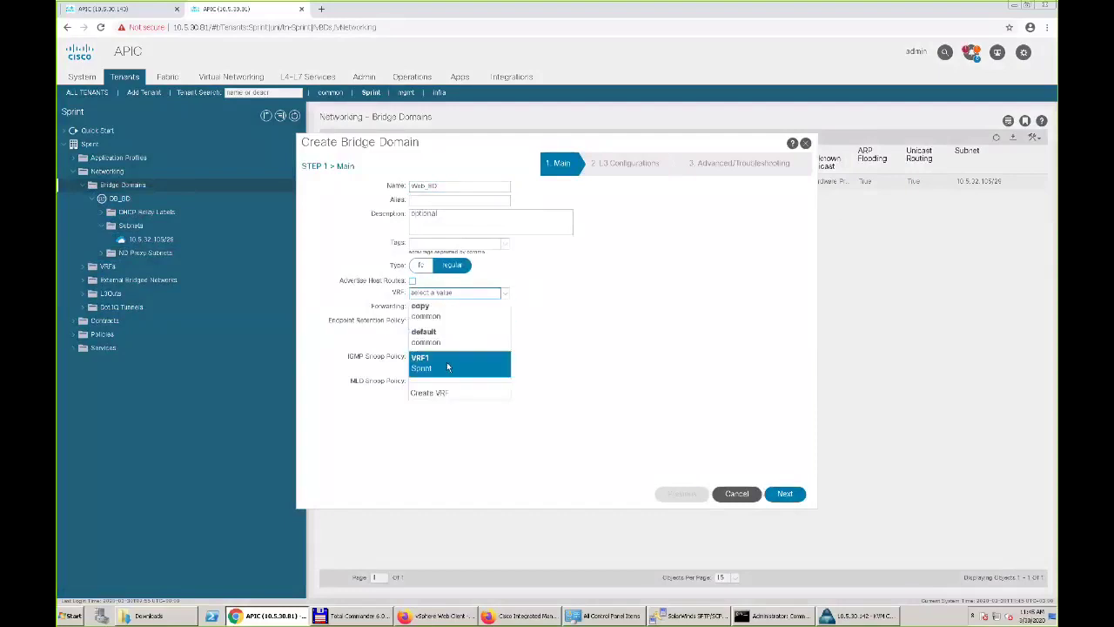
{"action": "left_click", "coordinate": [452, 367]}
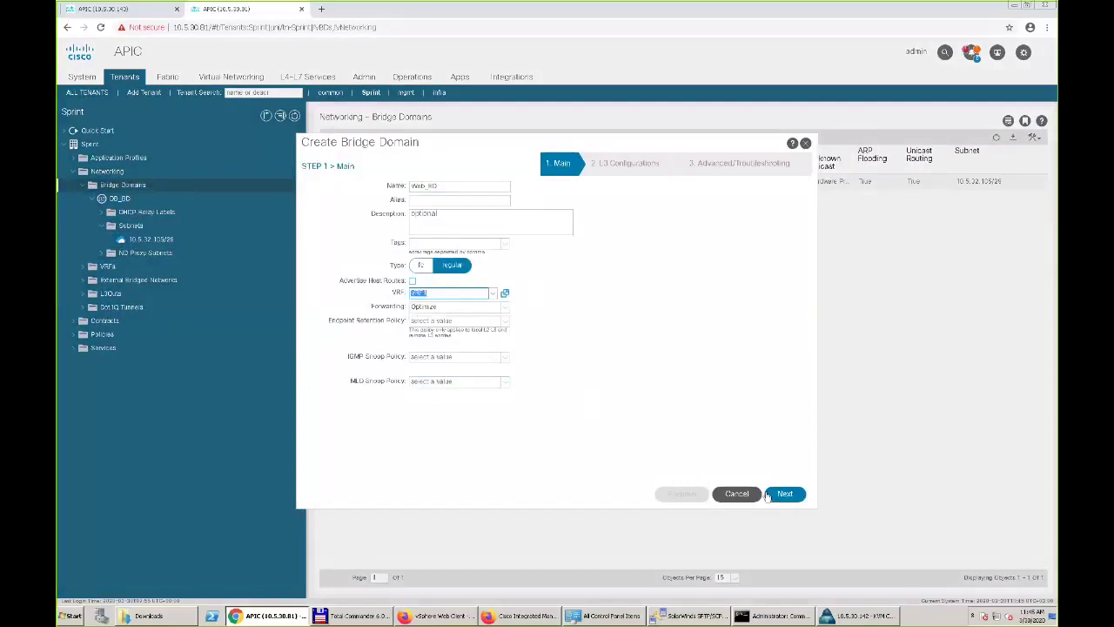
{"action": "left_click", "coordinate": [784, 493]}
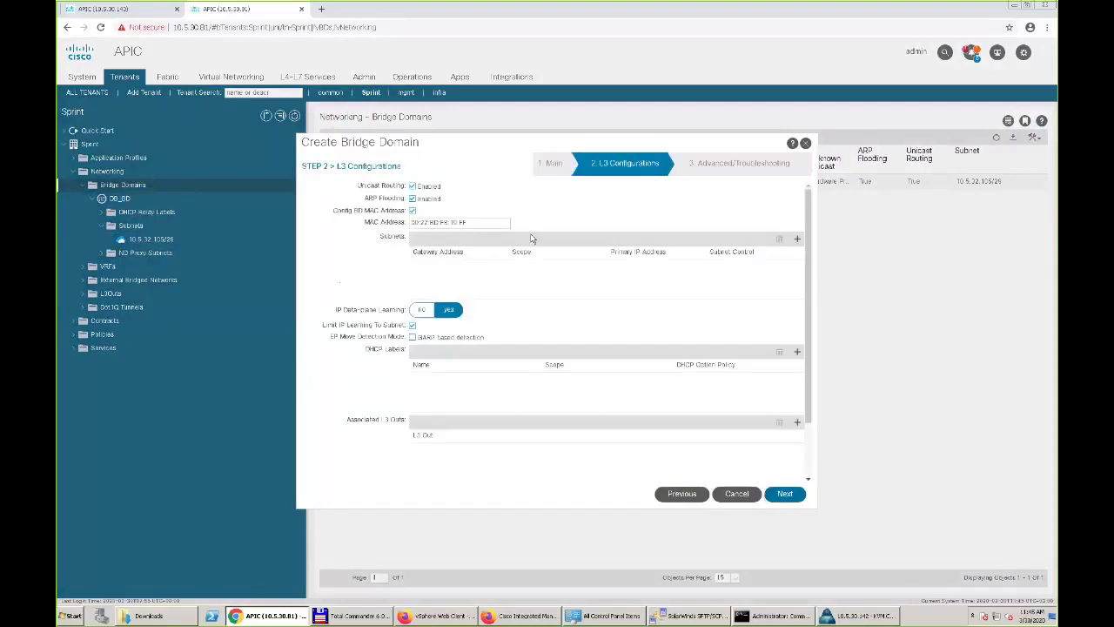
{"action": "left_click", "coordinate": [798, 240]}
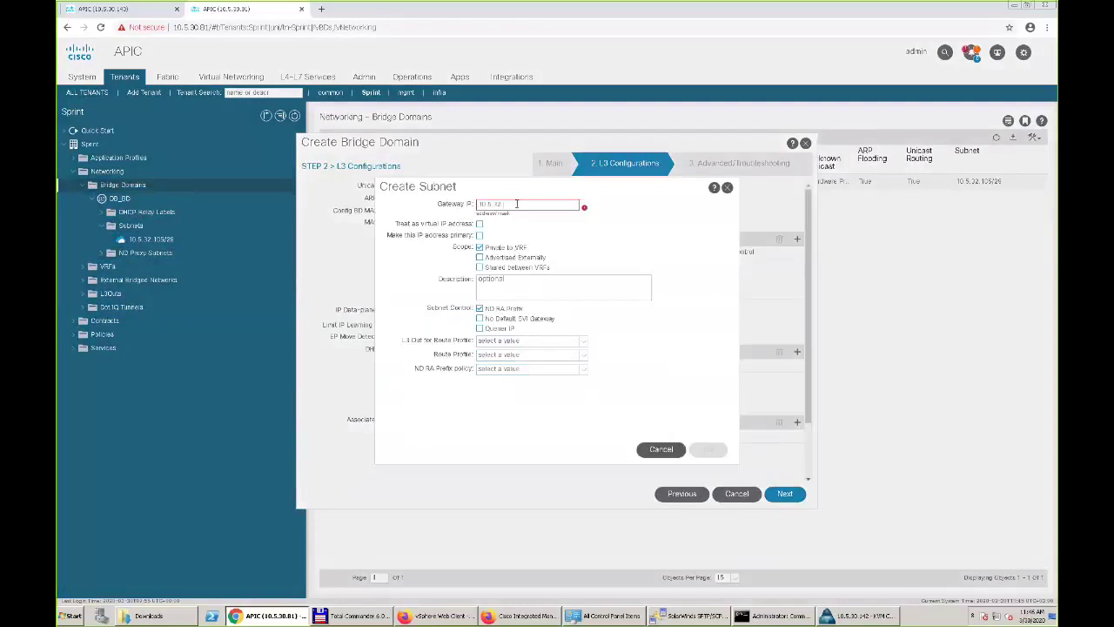
{"action": "type", "text": "10.5.32.98/29"}
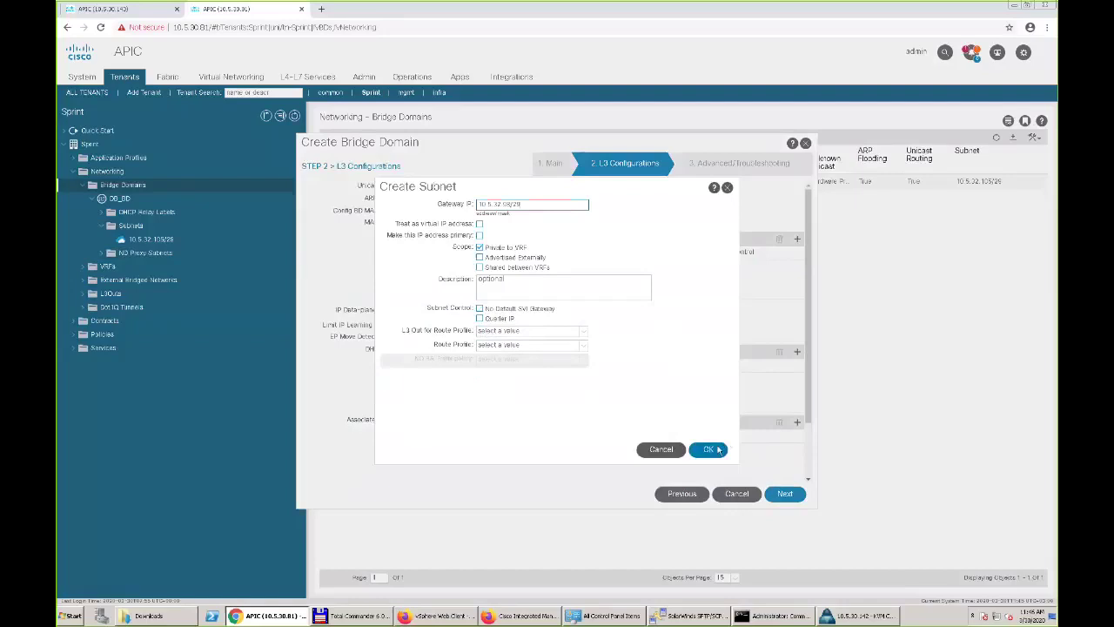
{"action": "left_click", "coordinate": [710, 449]}
{"action": "left_click", "coordinate": [784, 493]}
{"action": "left_click", "coordinate": [783, 494]}
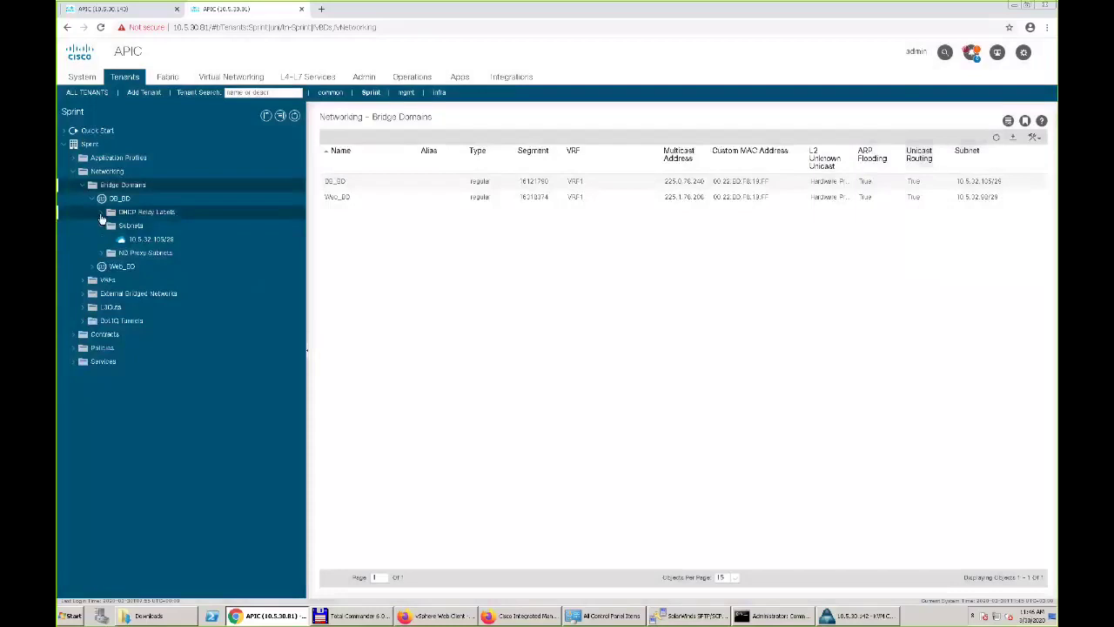
{"action": "left_click", "coordinate": [94, 268]}
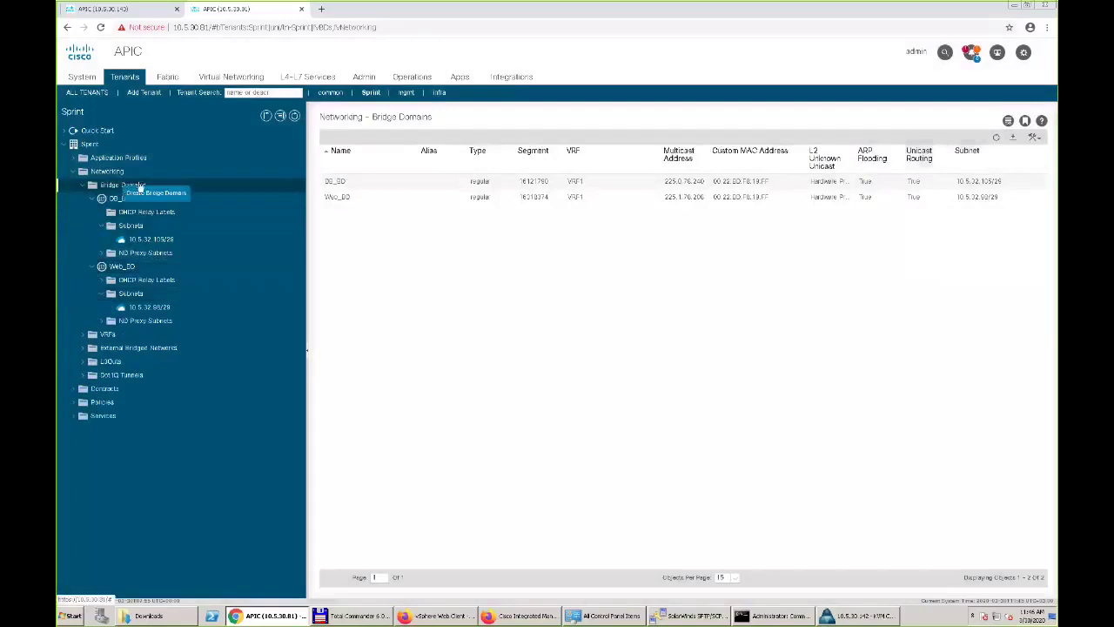
Start a third bridge domain, then cancel the wizard and confirm discarding it.
{"action": "left_click", "coordinate": [144, 193]}
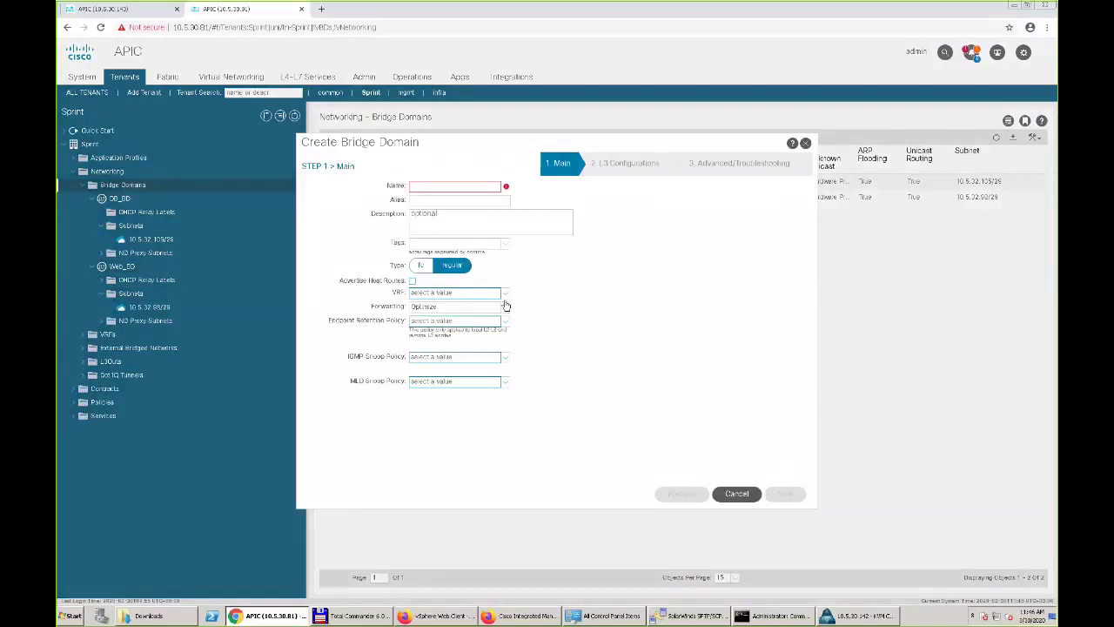
{"action": "left_click", "coordinate": [506, 294]}
{"action": "left_click", "coordinate": [509, 295]}
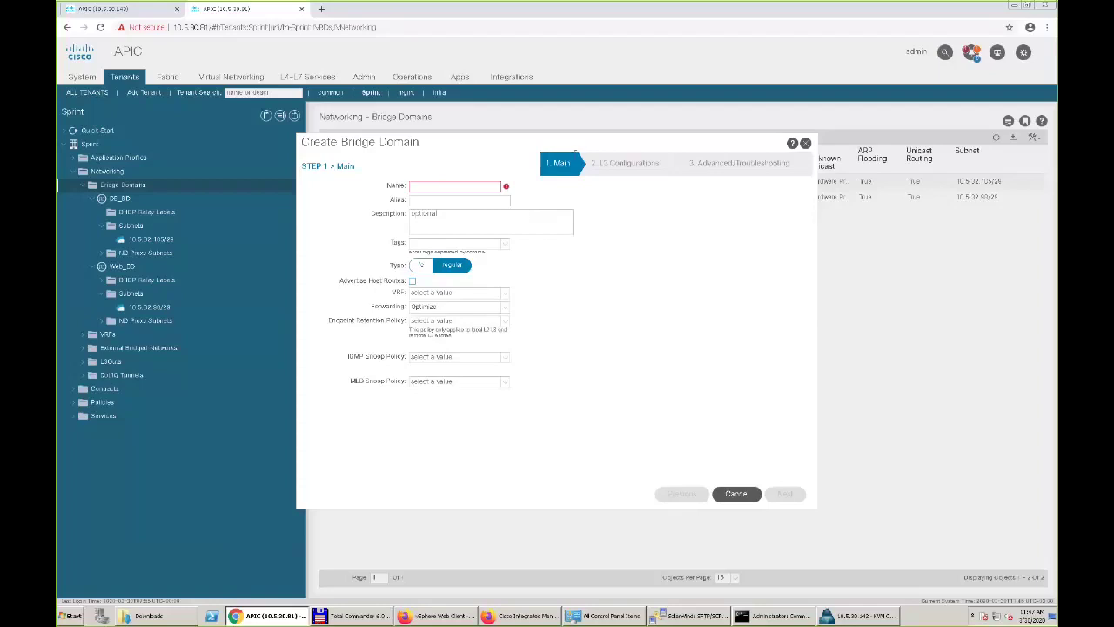
{"action": "left_click", "coordinate": [501, 295]}
{"action": "left_click", "coordinate": [737, 493]}
{"action": "left_click", "coordinate": [737, 493]}
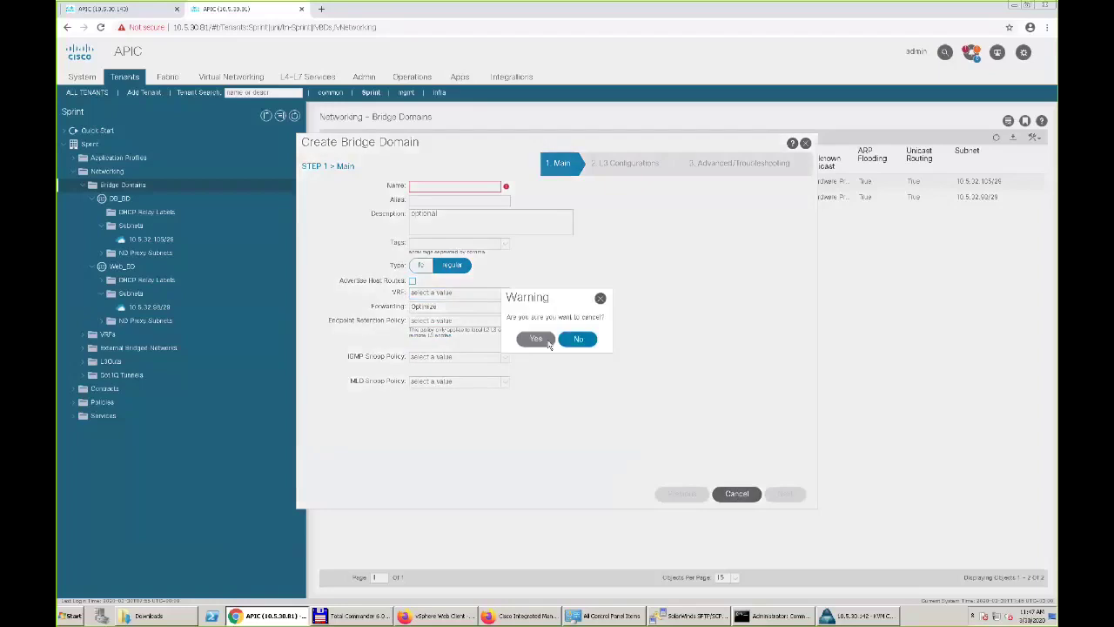
{"action": "left_click", "coordinate": [549, 342]}
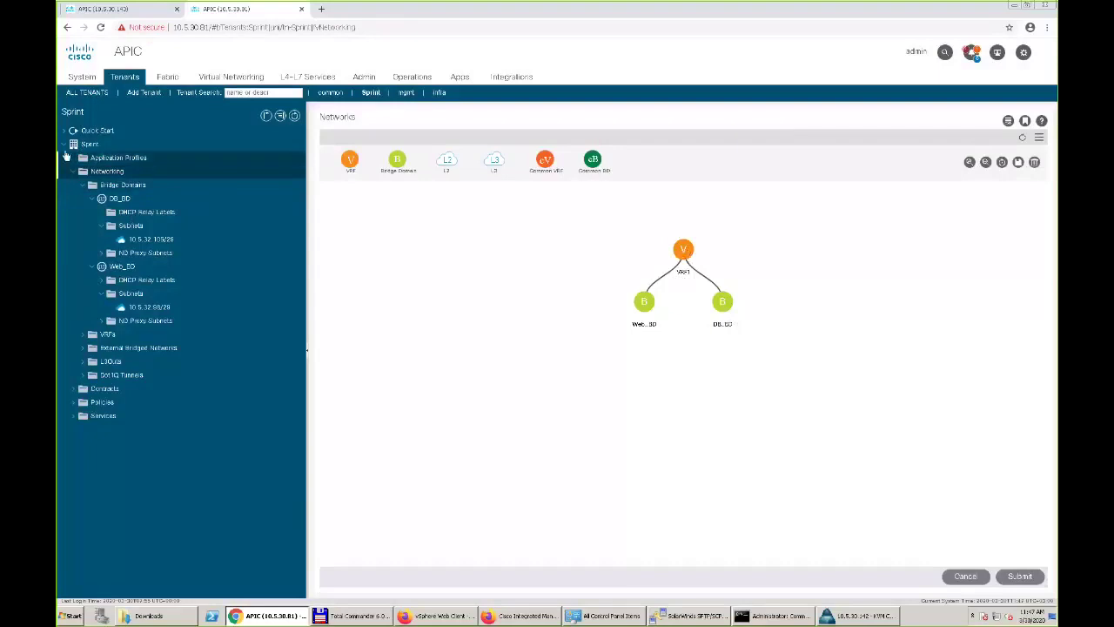
Create application profile NetworkCentric and expand it to show its EPG folders.
{"action": "left_click", "coordinate": [100, 160]}
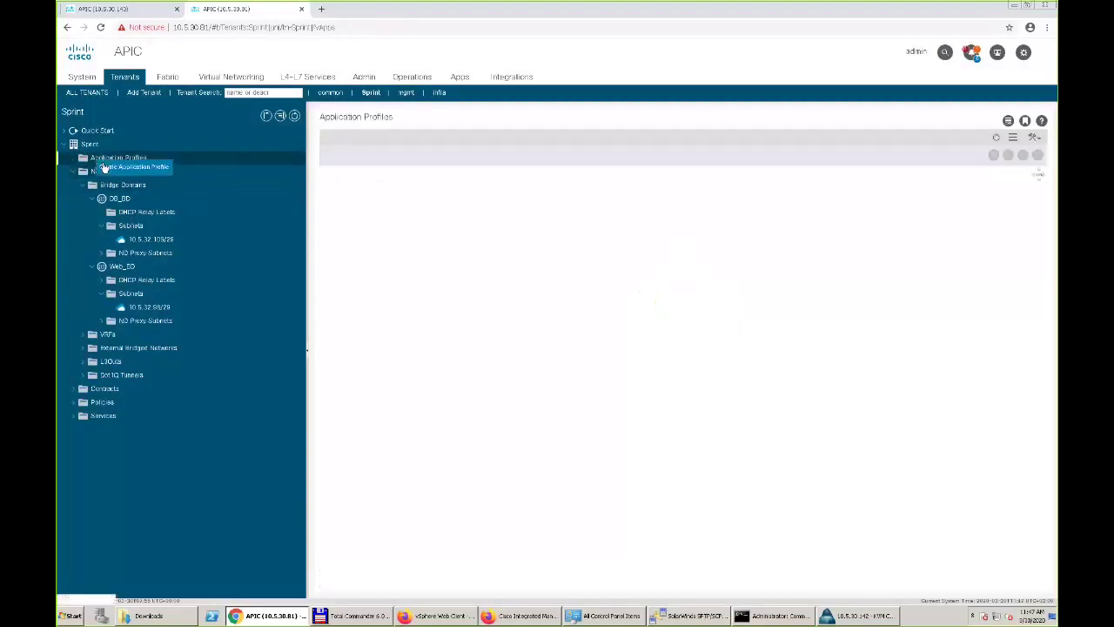
{"action": "left_click", "coordinate": [103, 167]}
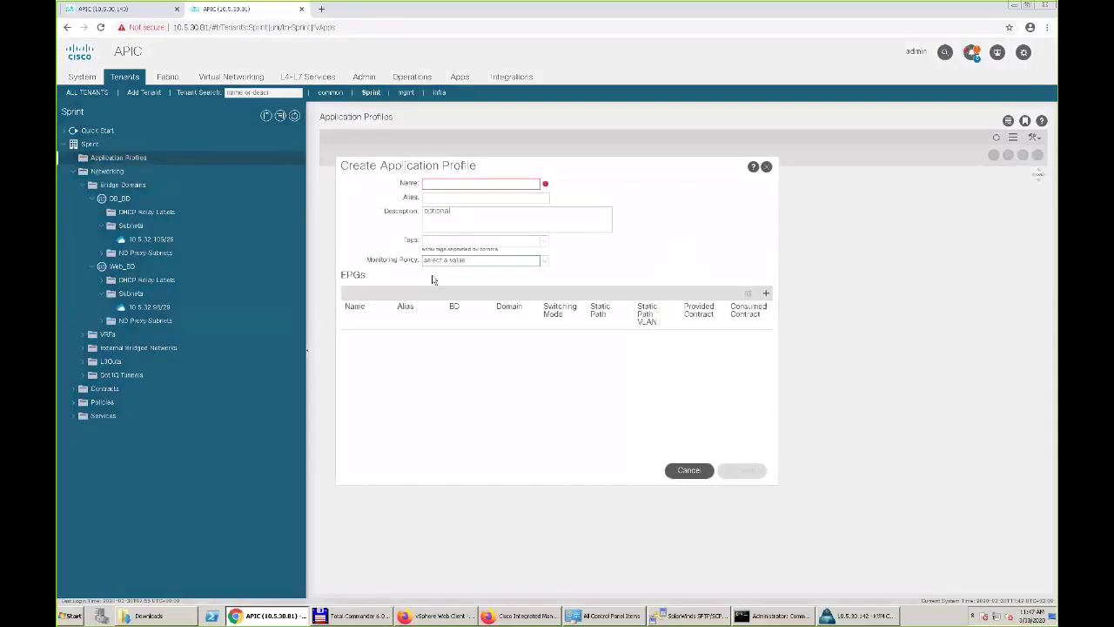
{"action": "left_click", "coordinate": [462, 183]}
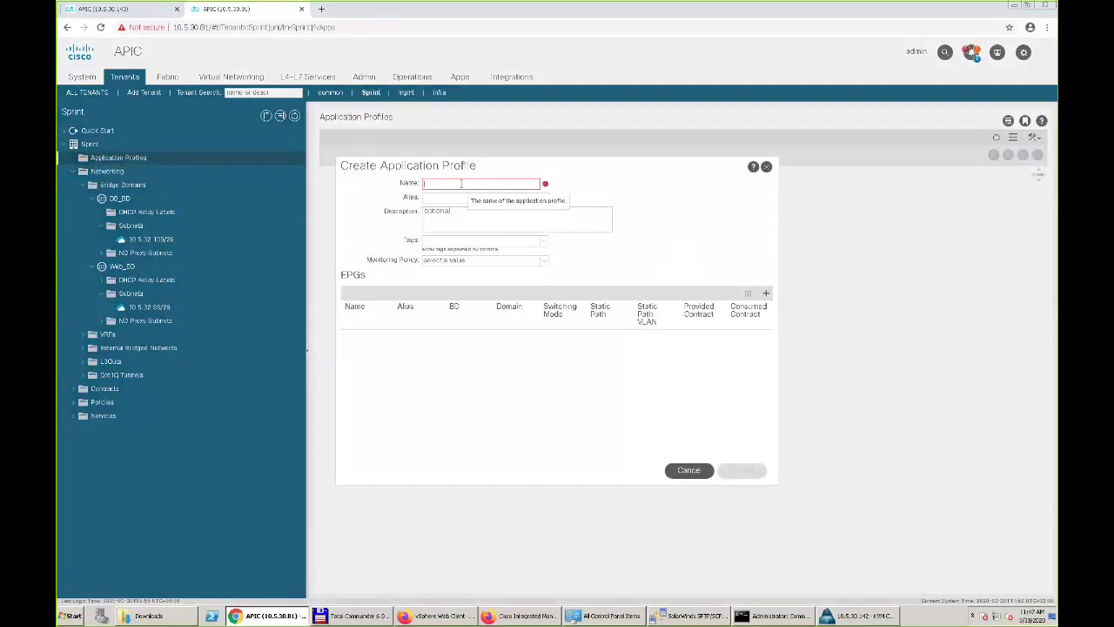
{"action": "type", "text": "Networ"}
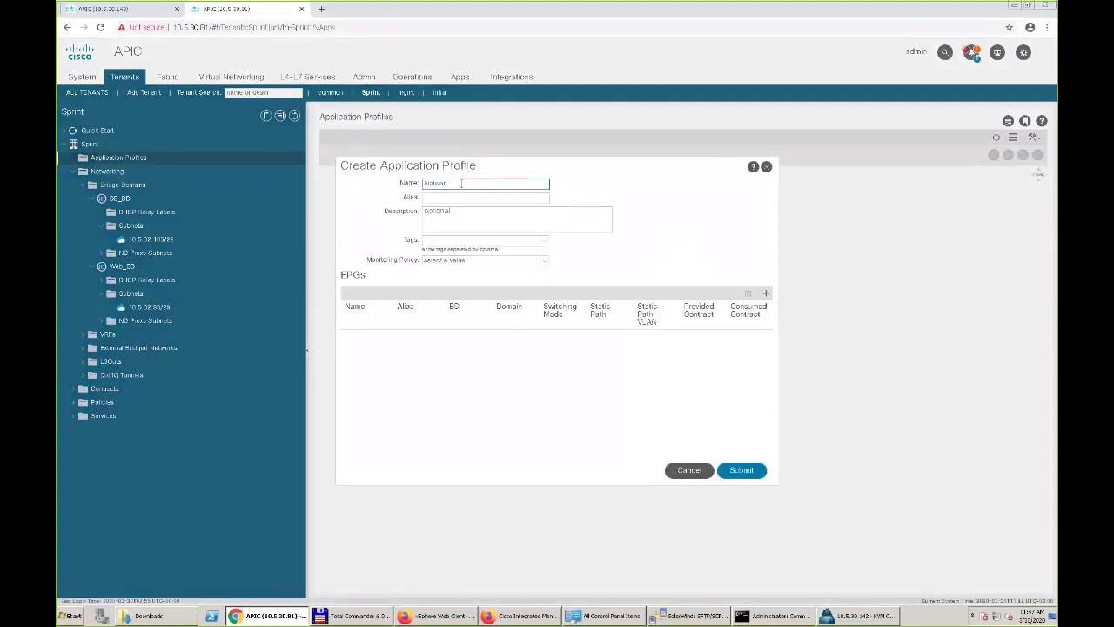
{"action": "type", "text": "kCentr"}
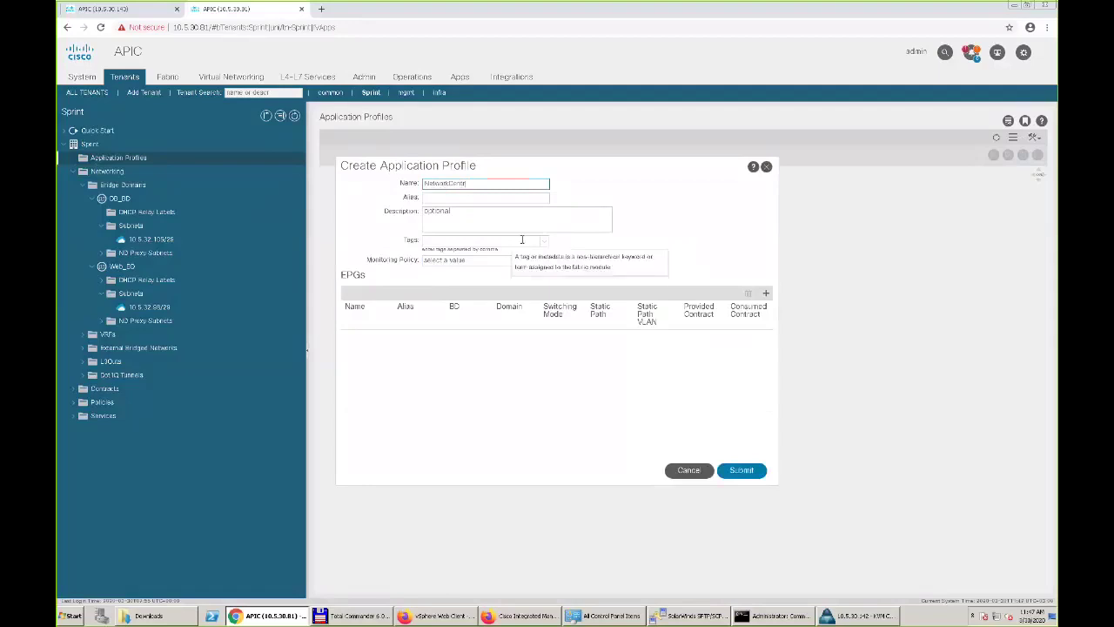
{"action": "type", "text": "ic"}
{"action": "left_click", "coordinate": [739, 470]}
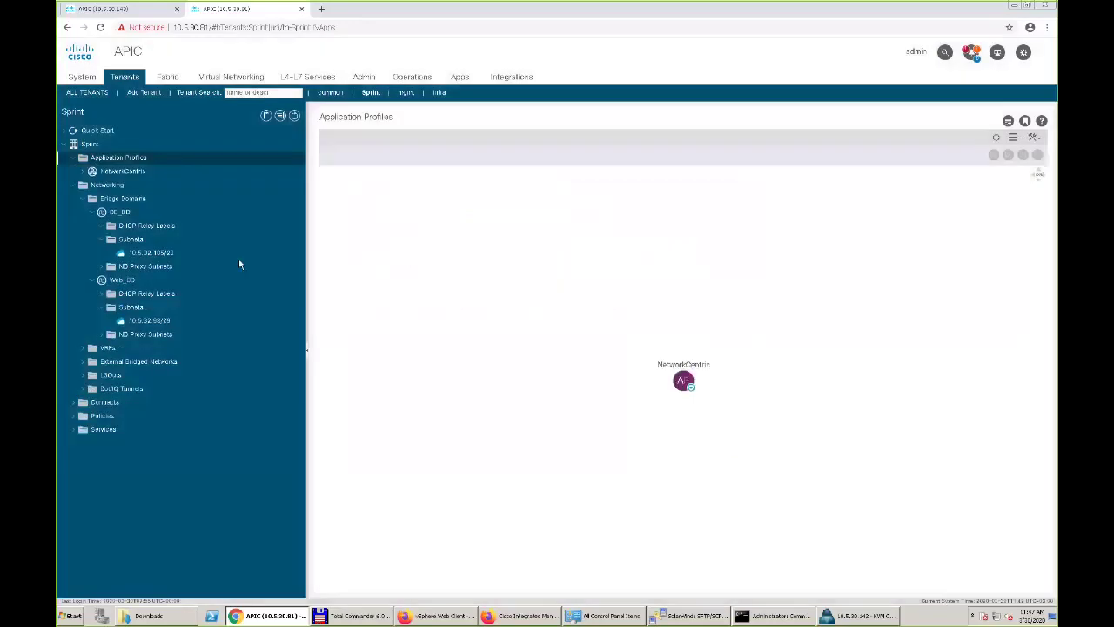
{"action": "left_click", "coordinate": [87, 176]}
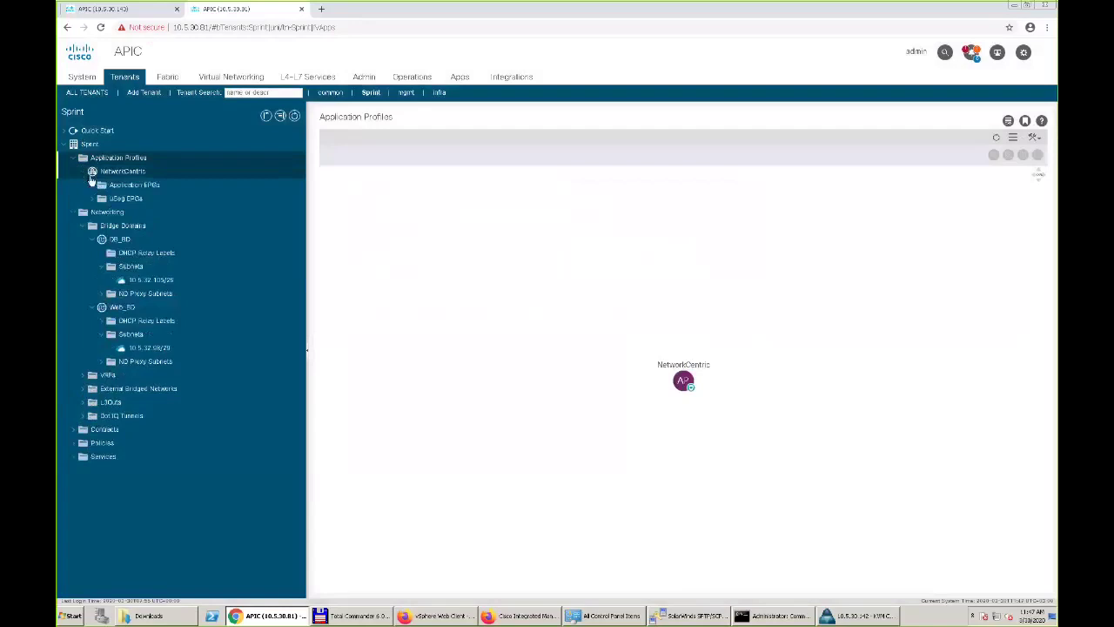
Define application EPG Web on bridge domain Web_BD with static leaf/path linking enabled.
{"action": "left_click", "coordinate": [113, 186]}
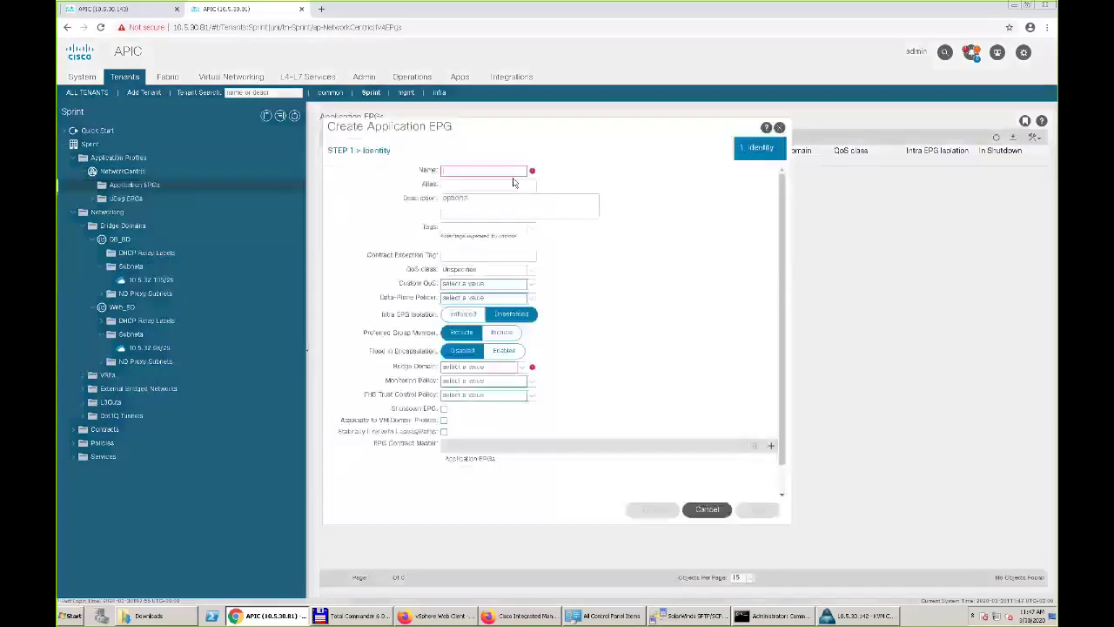
{"action": "type", "text": "Web"}
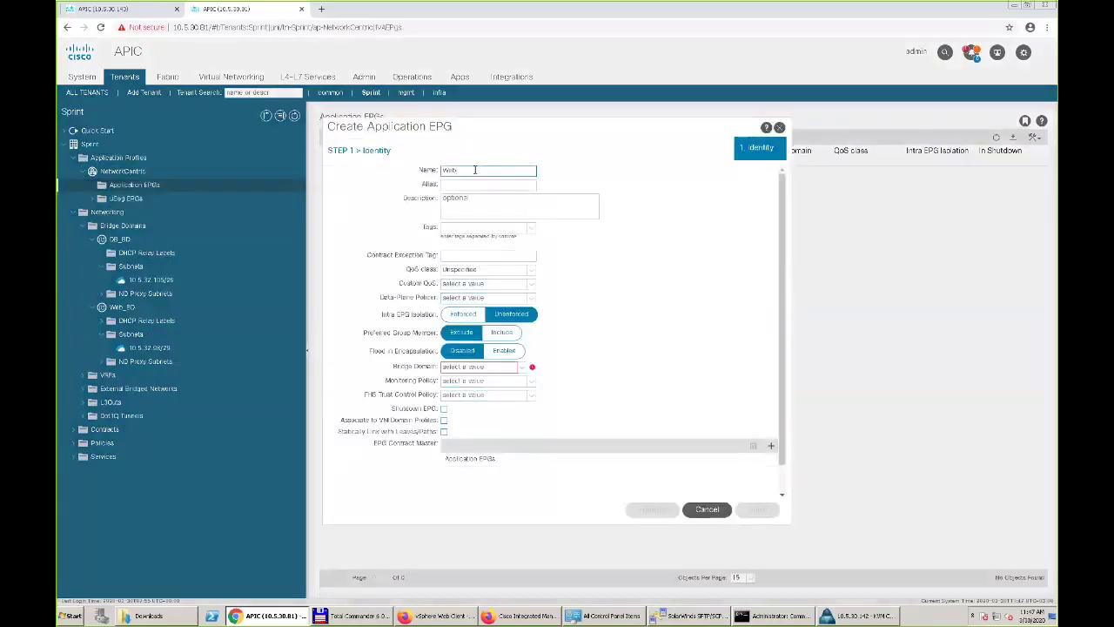
{"action": "left_click", "coordinate": [474, 369]}
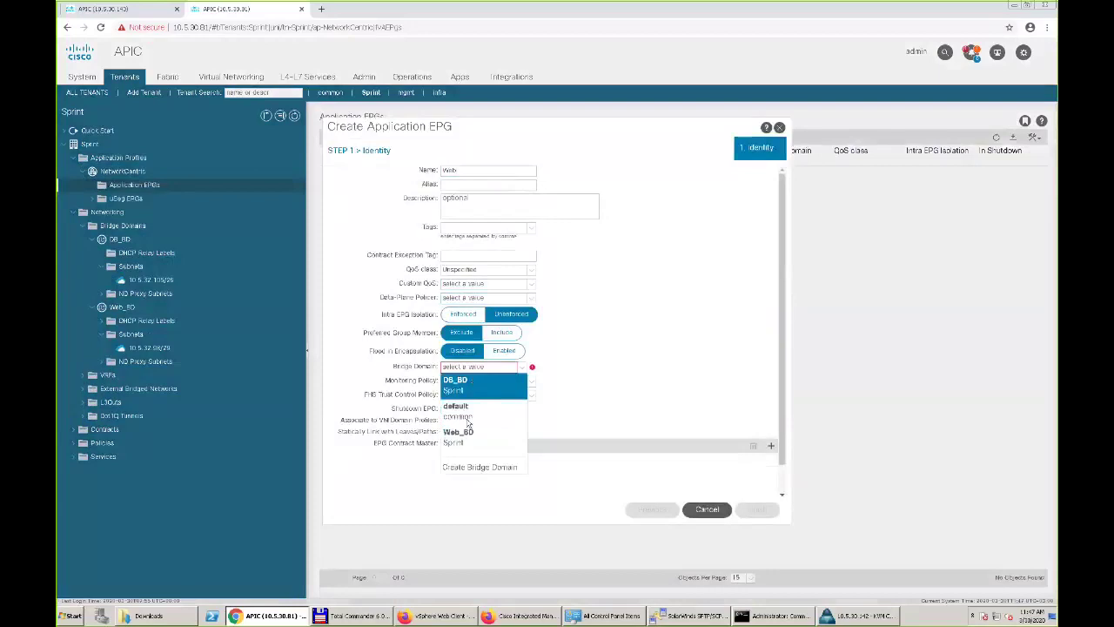
{"action": "left_click", "coordinate": [458, 433]}
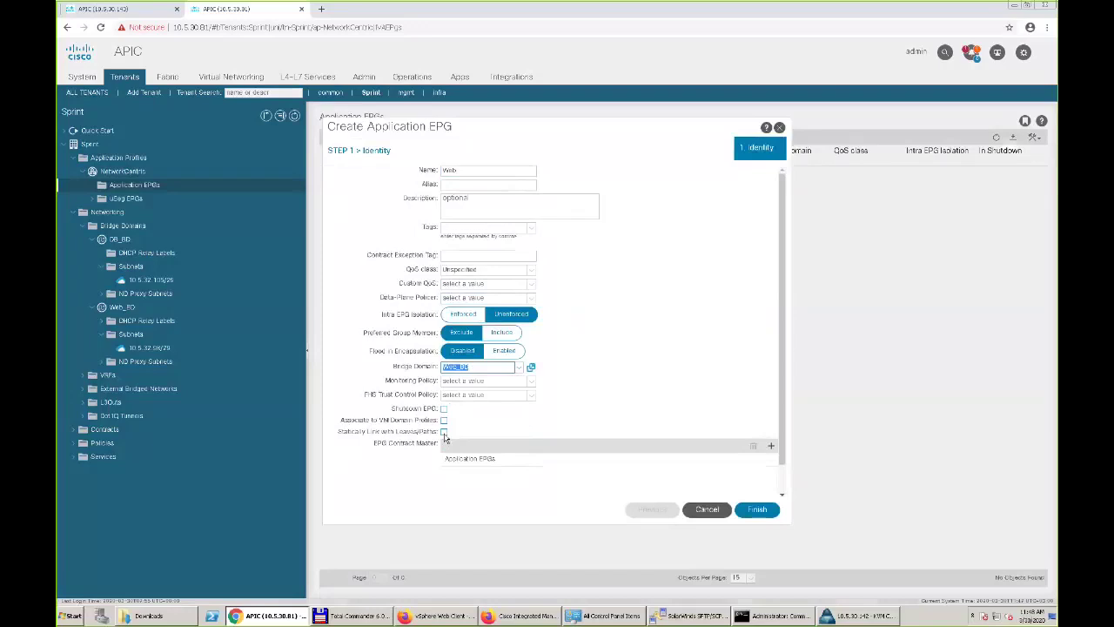
{"action": "left_click", "coordinate": [444, 433]}
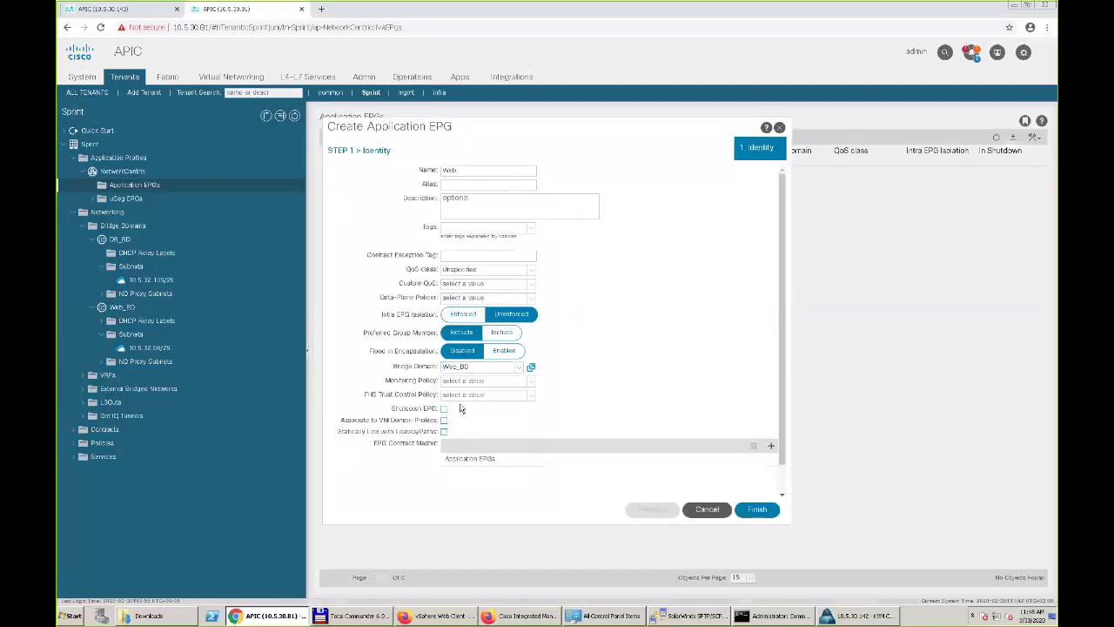
{"action": "left_click", "coordinate": [756, 510]}
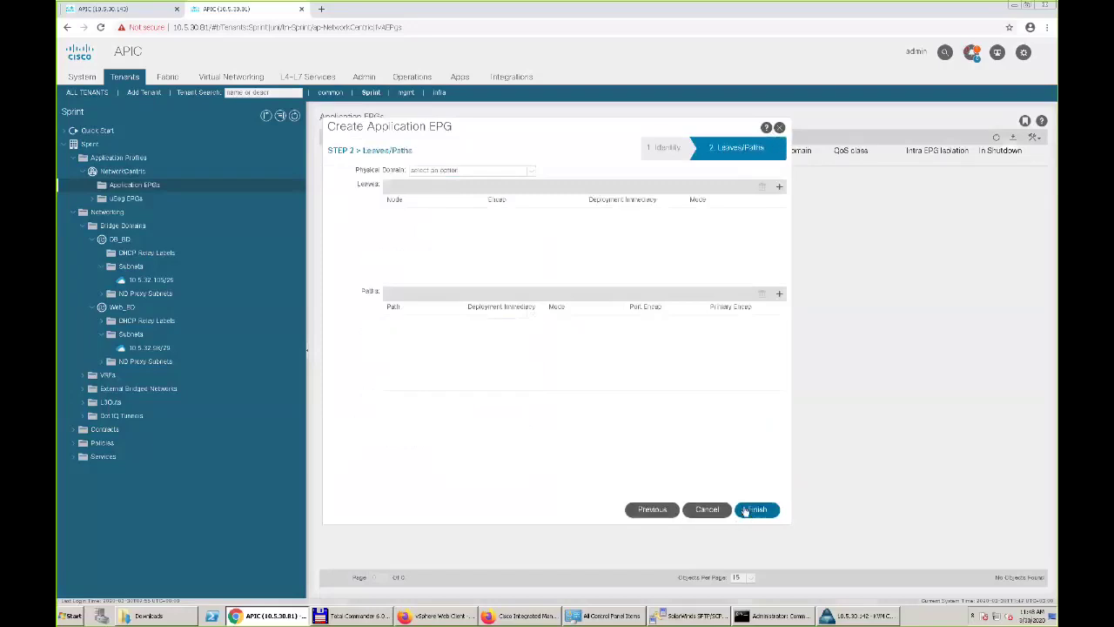
Choose Baremetal as the Web EPG's physical domain.
{"action": "left_click", "coordinate": [504, 173]}
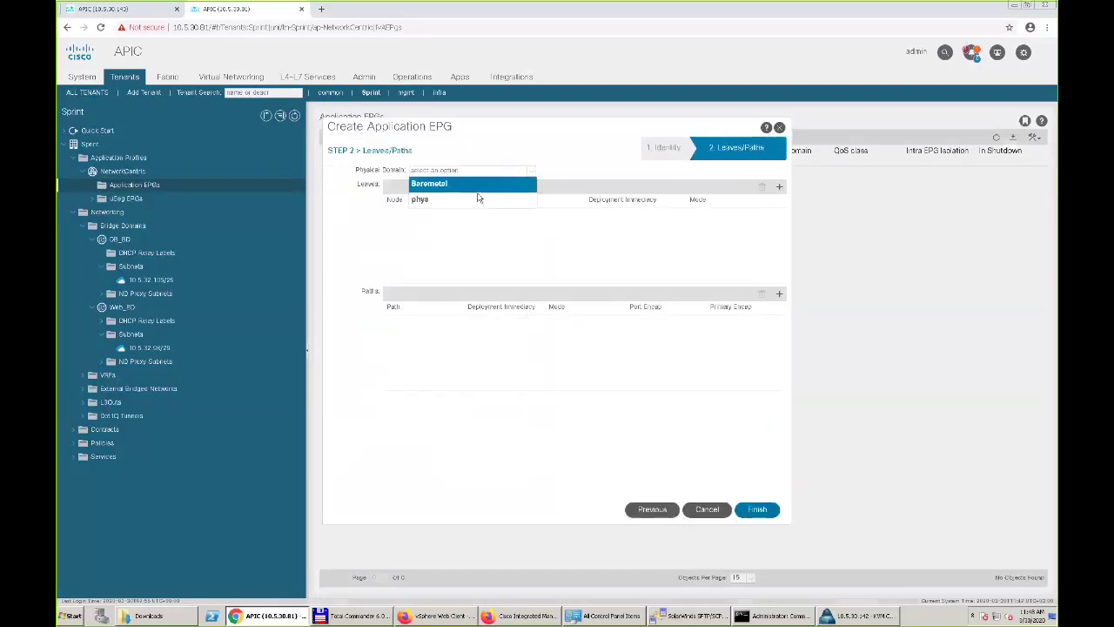
{"action": "left_click", "coordinate": [461, 184]}
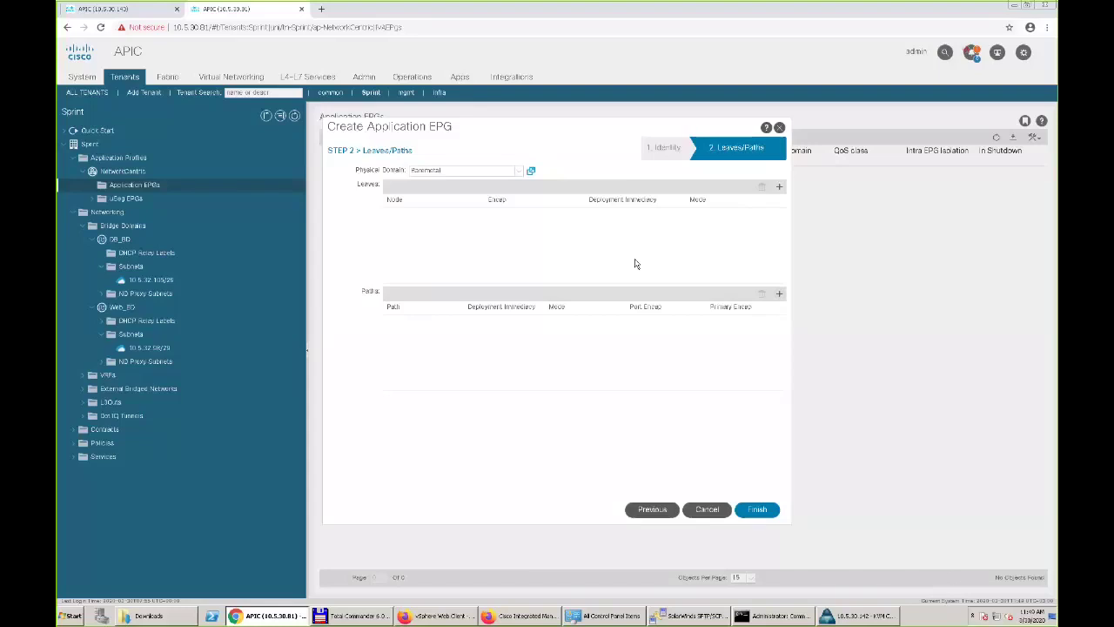
Add a static path on Node-101-102 Web_VPC, Access (Untagged), vlan-350, and finish the Web EPG.
{"action": "left_click", "coordinate": [780, 294]}
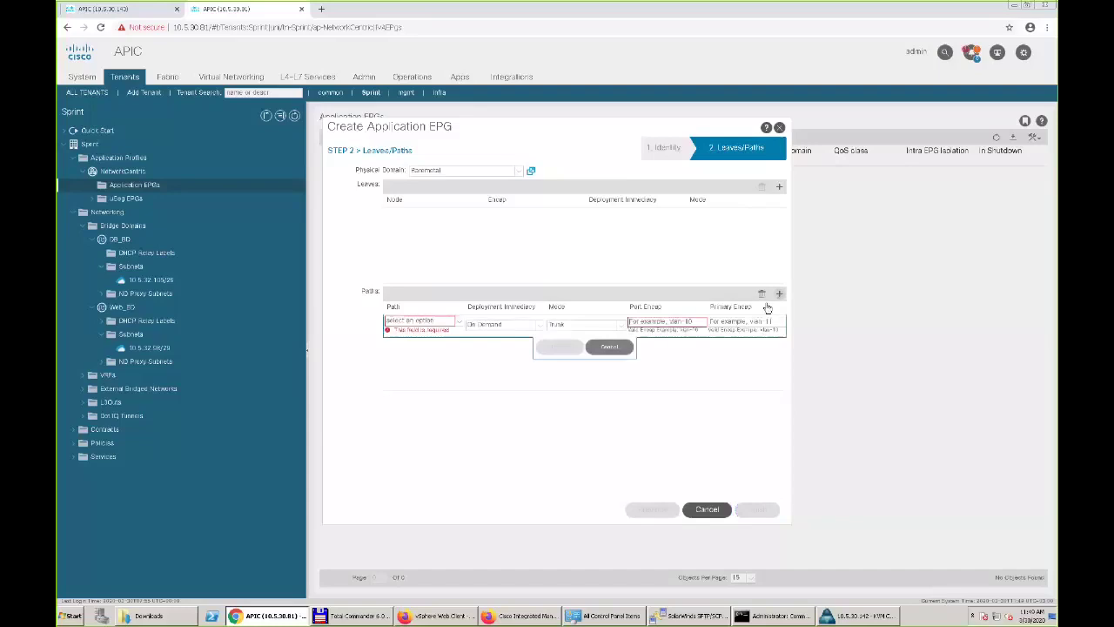
{"action": "left_click", "coordinate": [459, 323]}
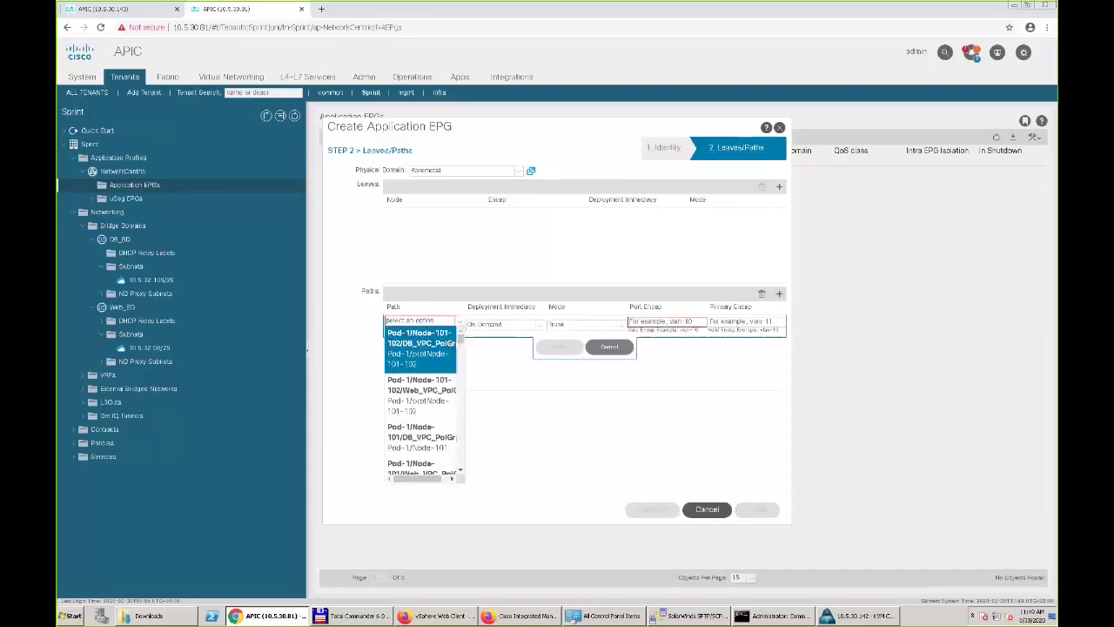
{"action": "key", "text": "Down"}
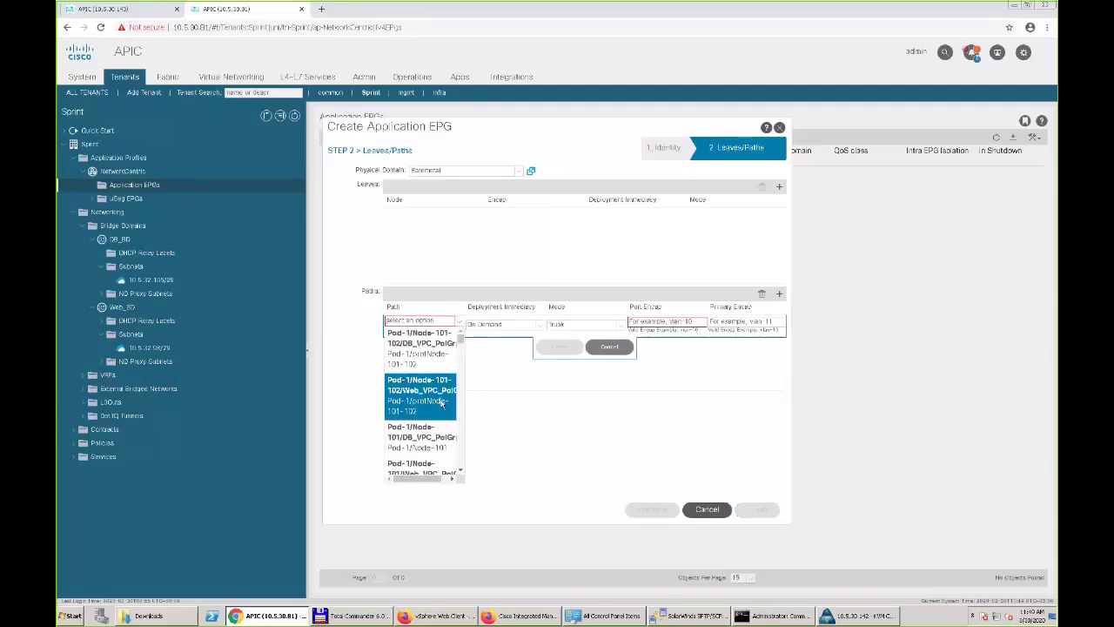
{"action": "key", "text": "Return"}
{"action": "left_click", "coordinate": [586, 332]}
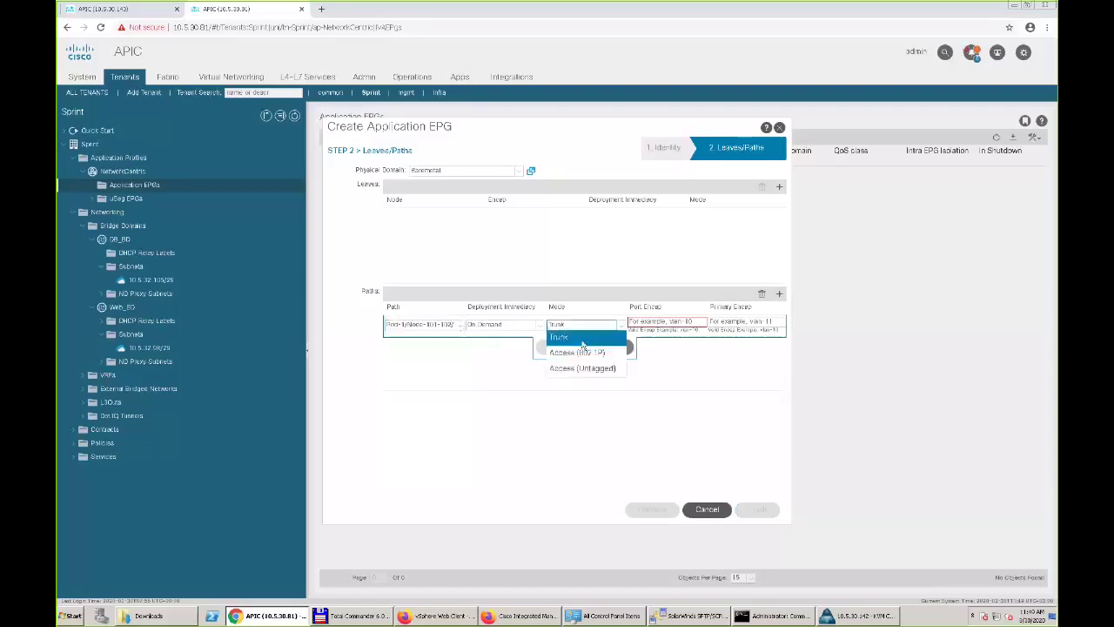
{"action": "left_click", "coordinate": [582, 368]}
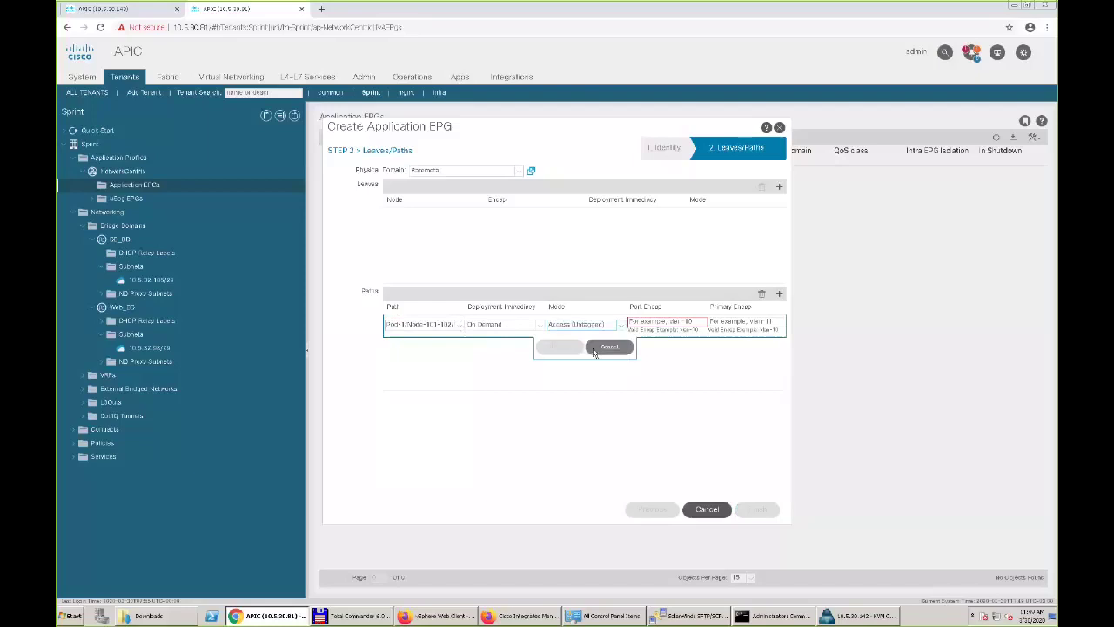
{"action": "left_click", "coordinate": [656, 322]}
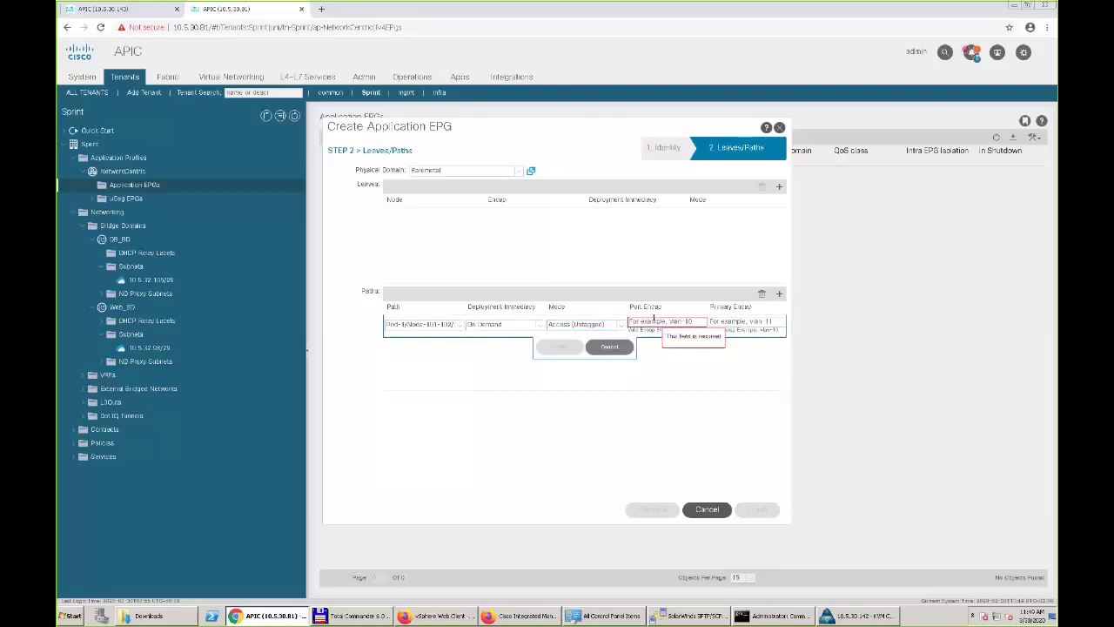
{"action": "type", "text": "vlan-350"}
{"action": "left_click", "coordinate": [570, 350]}
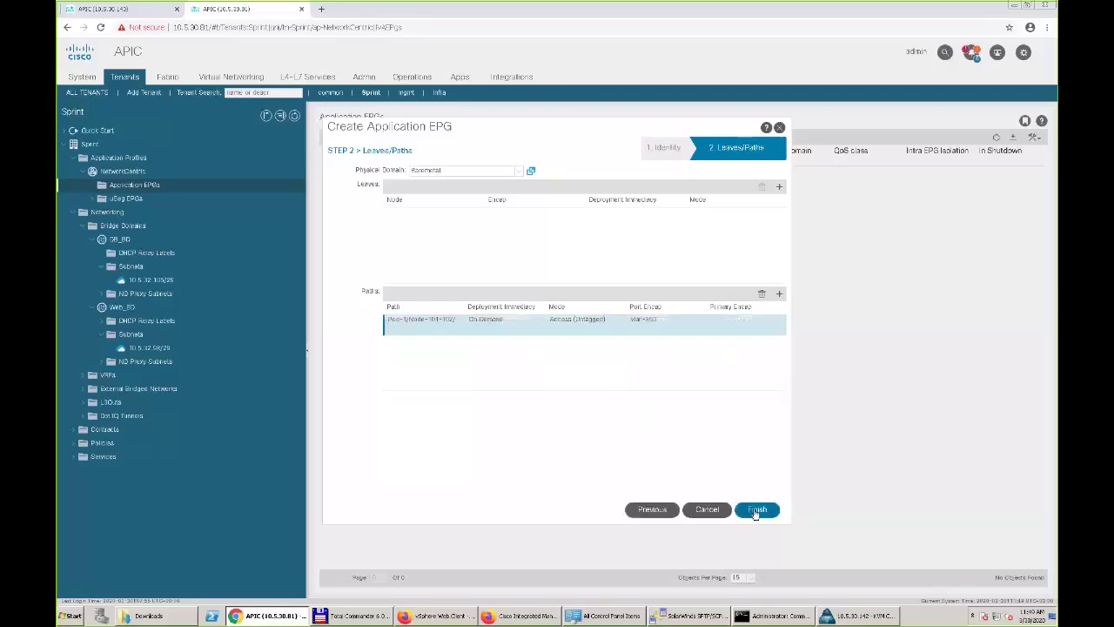
{"action": "left_click", "coordinate": [755, 514]}
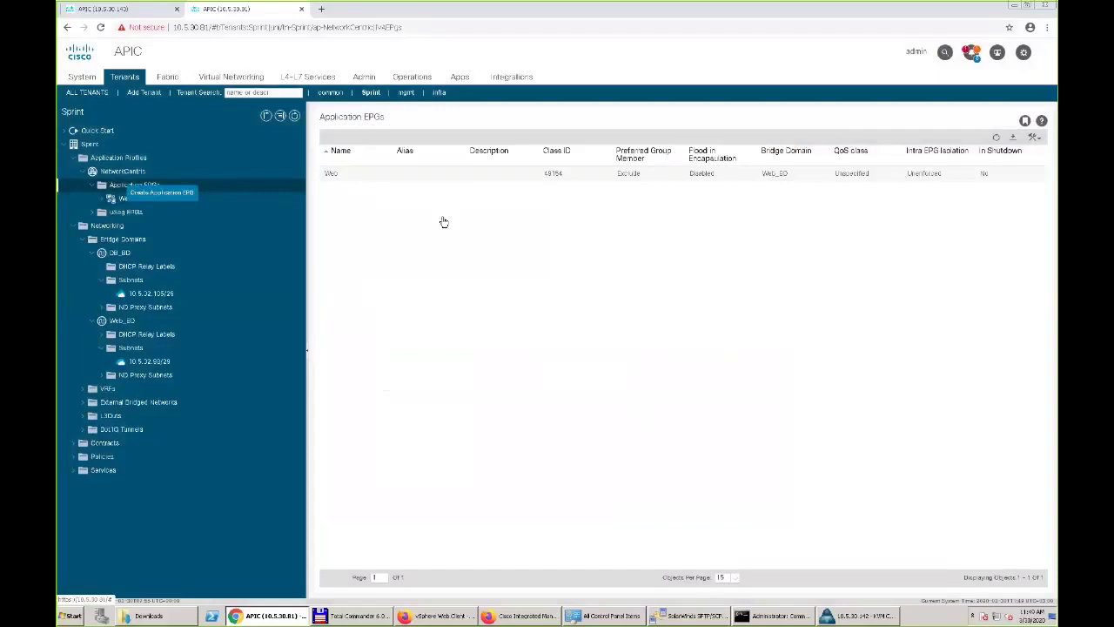
Start application EPG DB on bridge domain DB_BD with static leaf/path linking enabled.
{"action": "left_click", "coordinate": [161, 192]}
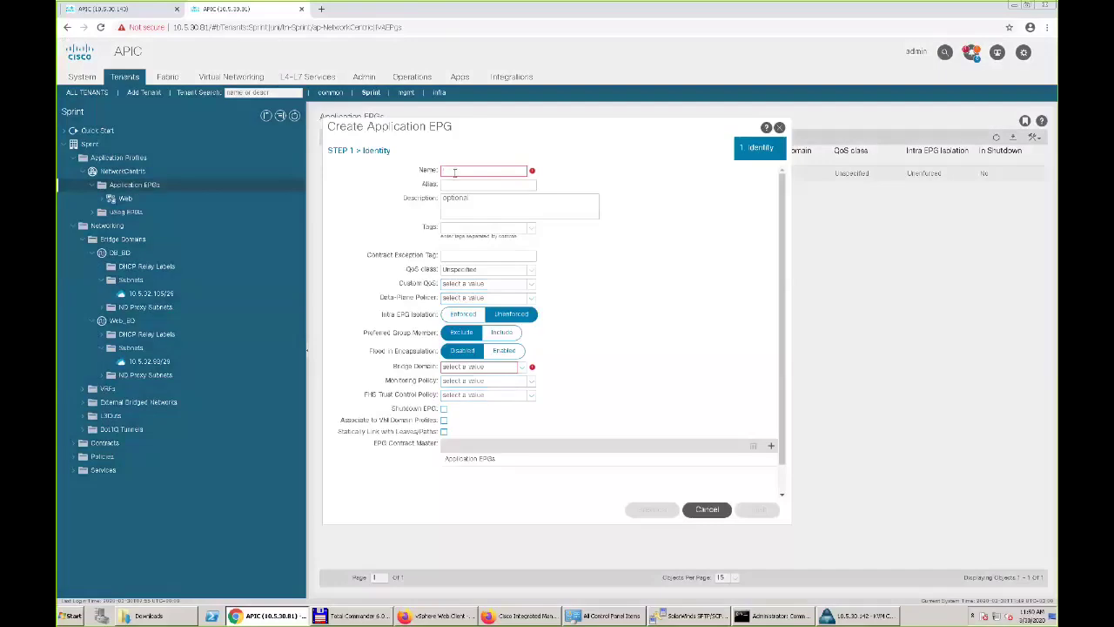
{"action": "type", "text": "DB"}
{"action": "left_click", "coordinate": [518, 372]}
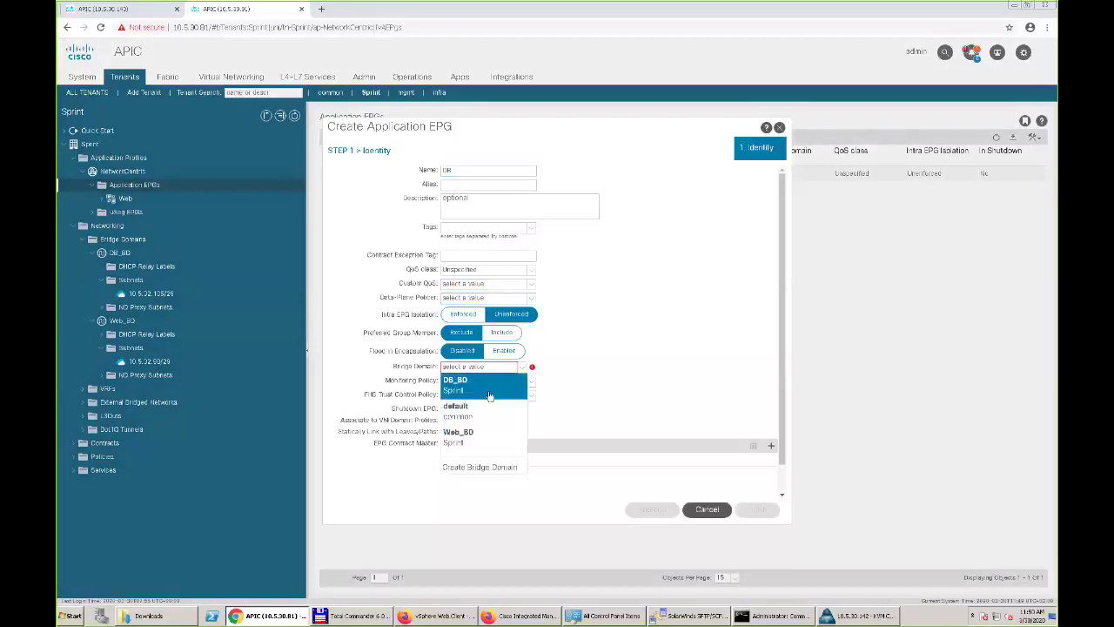
{"action": "left_click", "coordinate": [489, 392]}
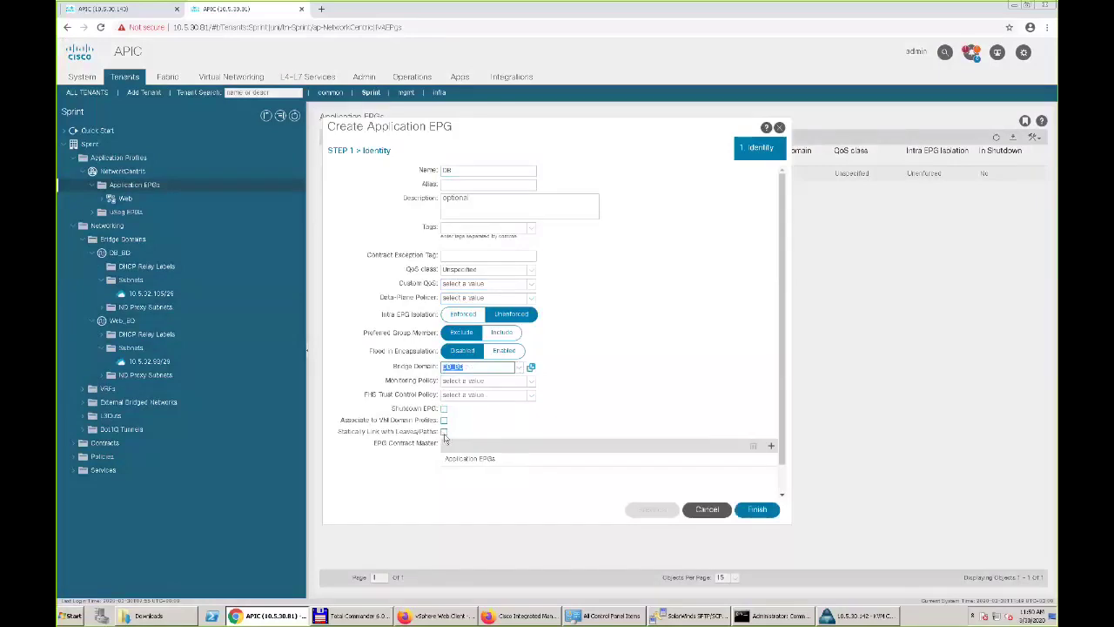
{"action": "left_click", "coordinate": [444, 432]}
{"action": "left_click", "coordinate": [757, 510]}
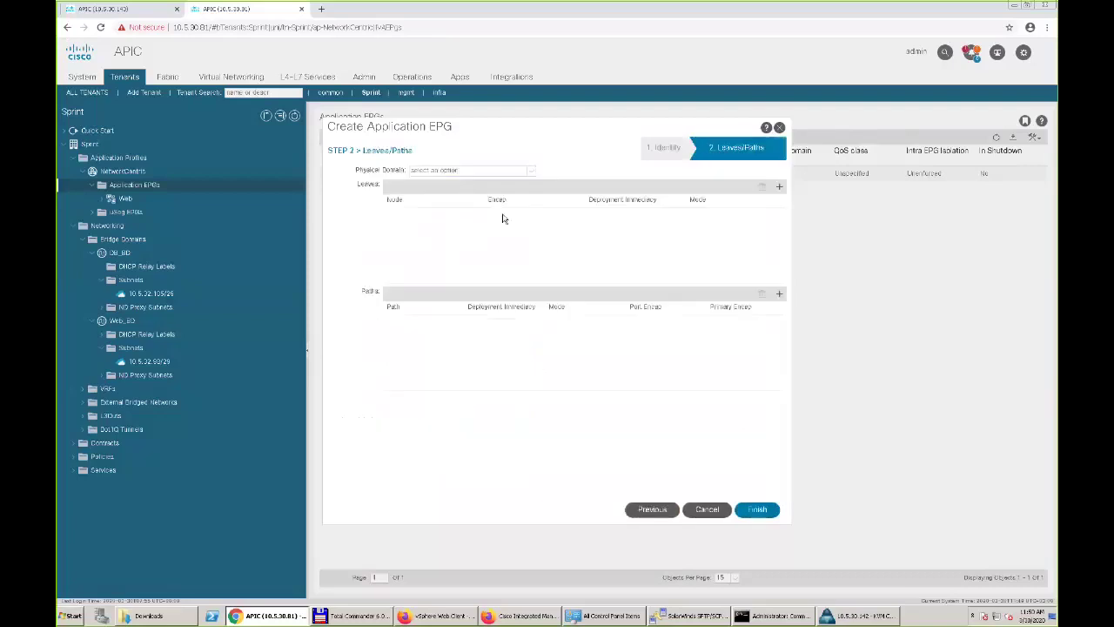
Give DB the Baremetal domain and a DB VPC path, Access (Untagged), vlan-351, then finish.
{"action": "left_click", "coordinate": [460, 172]}
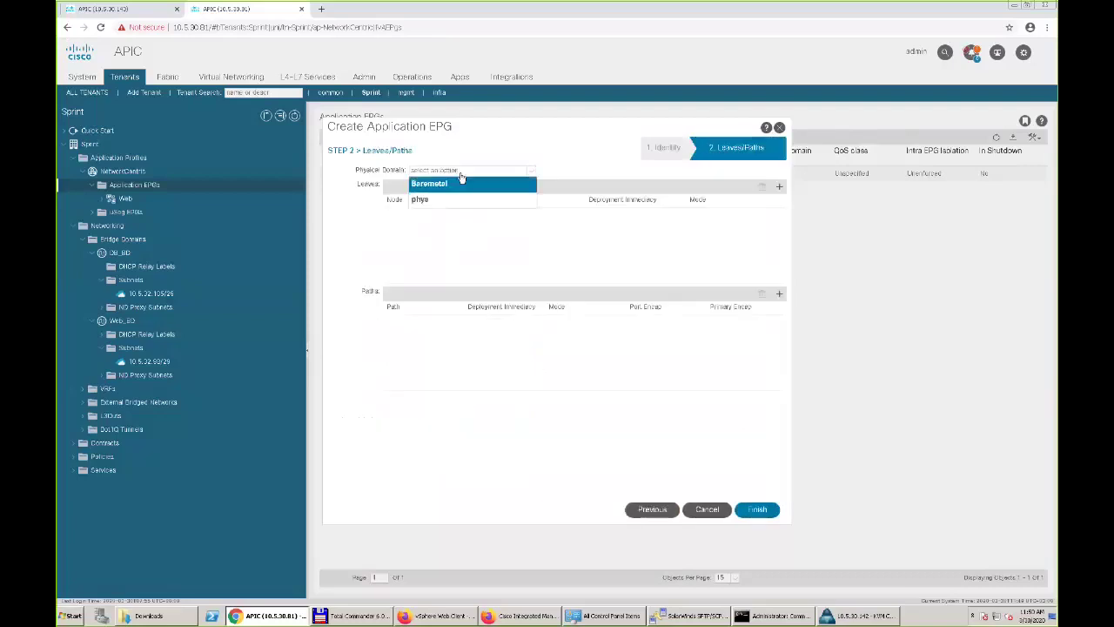
{"action": "left_click", "coordinate": [439, 184]}
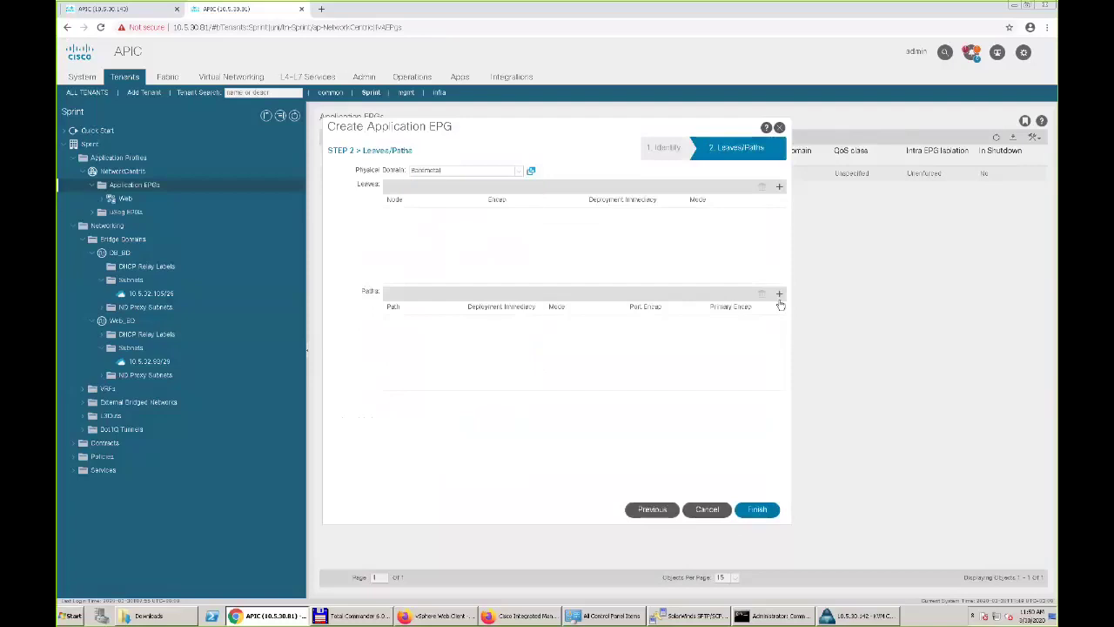
{"action": "left_click", "coordinate": [779, 294]}
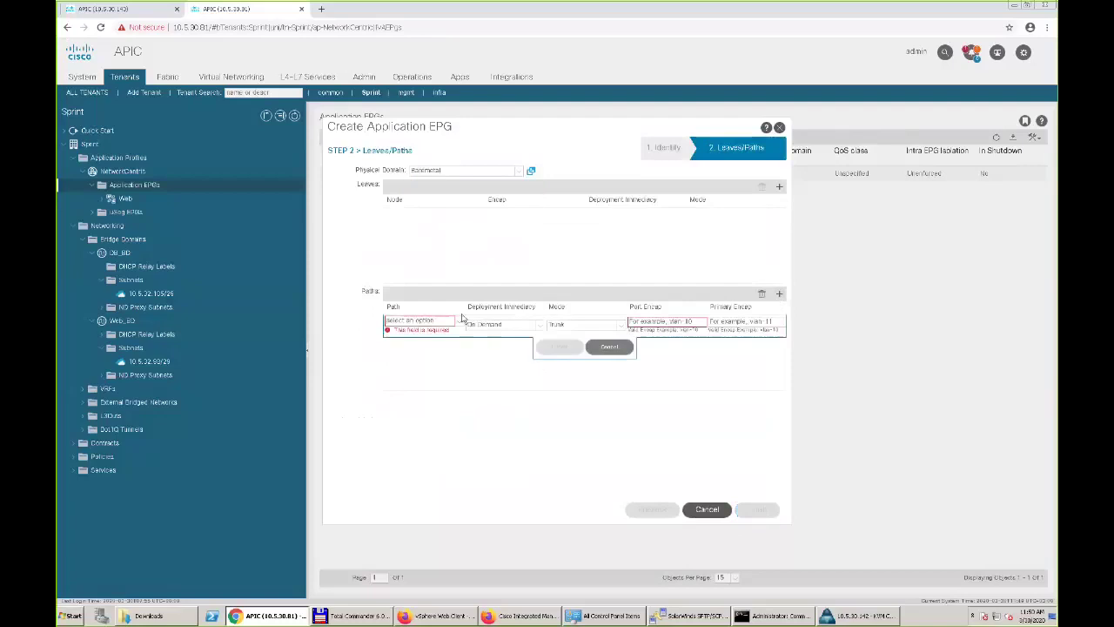
{"action": "left_click", "coordinate": [458, 324]}
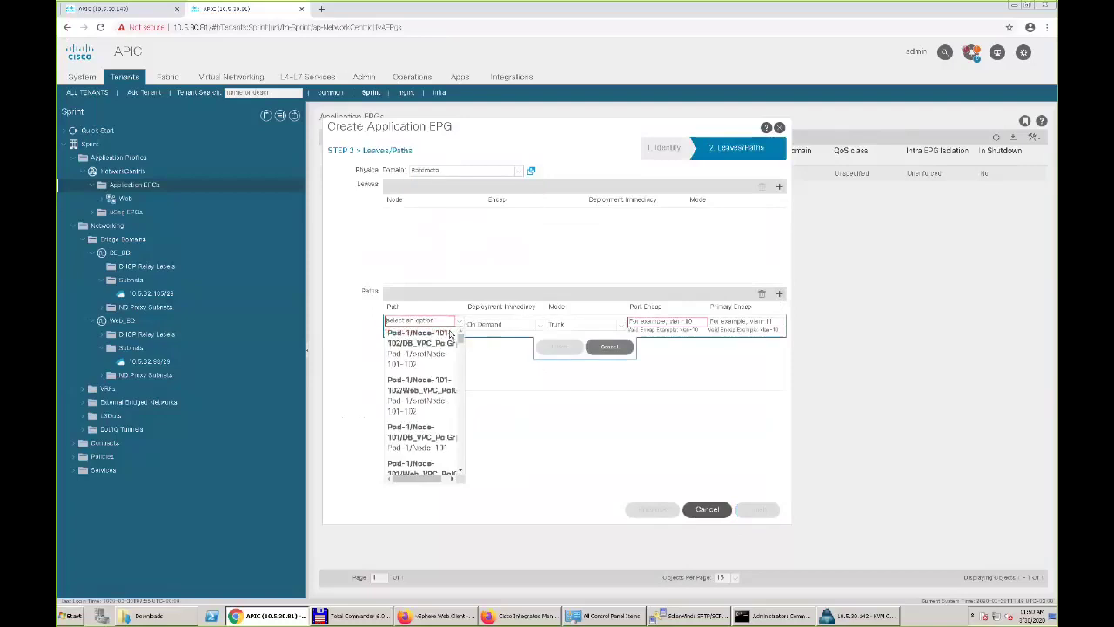
{"action": "left_click", "coordinate": [448, 337]}
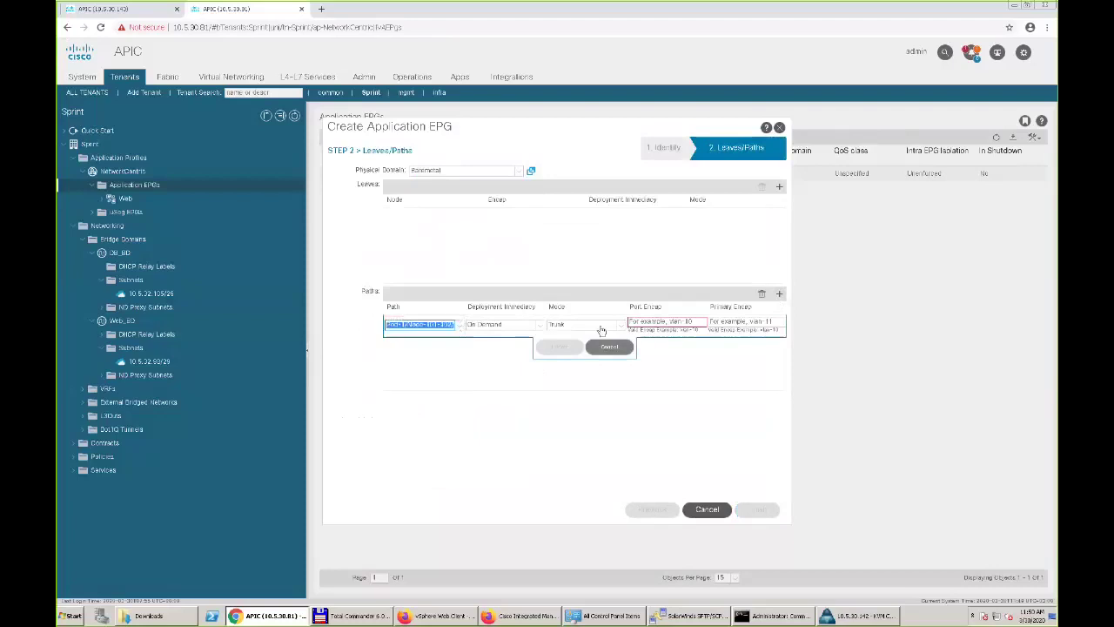
{"action": "left_click", "coordinate": [600, 331]}
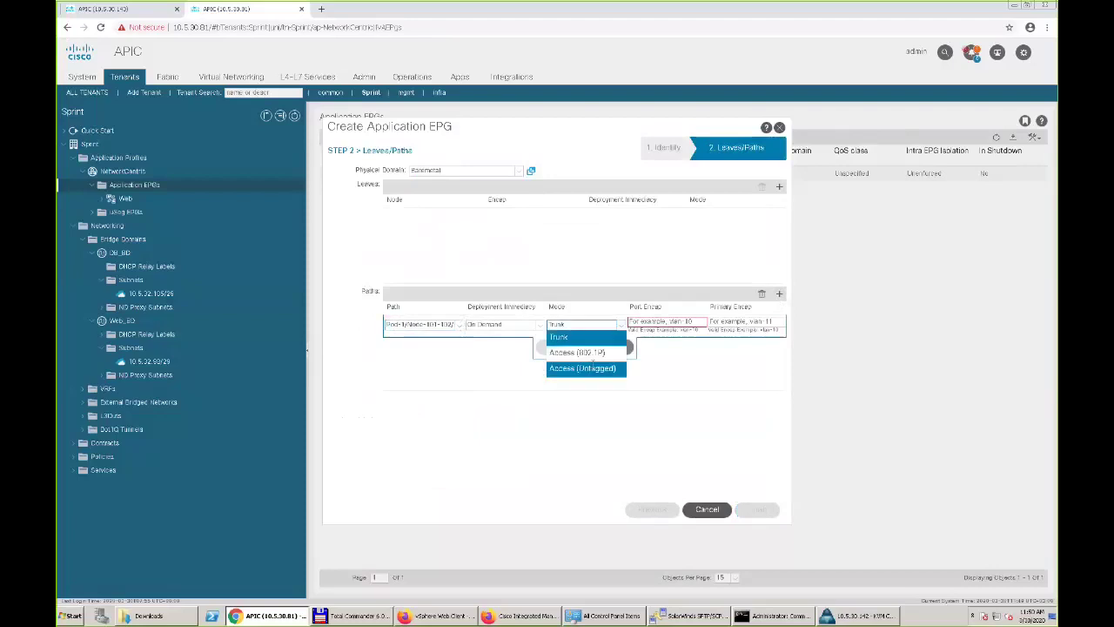
{"action": "left_click", "coordinate": [585, 367]}
{"action": "left_click", "coordinate": [661, 322]}
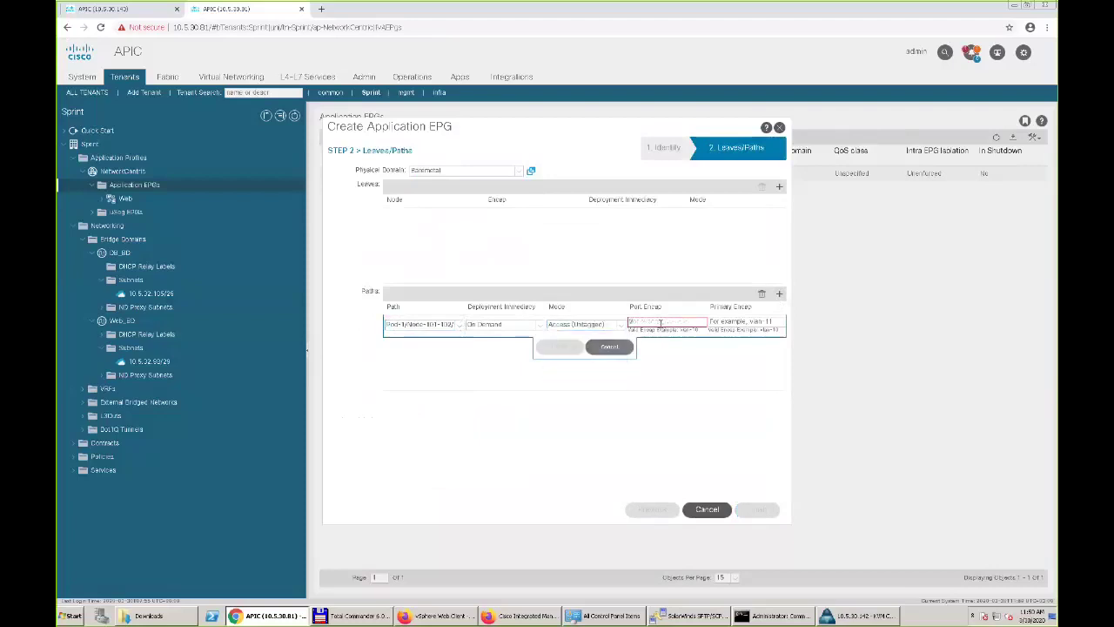
{"action": "type", "text": "vlan-351"}
{"action": "left_click", "coordinate": [560, 346]}
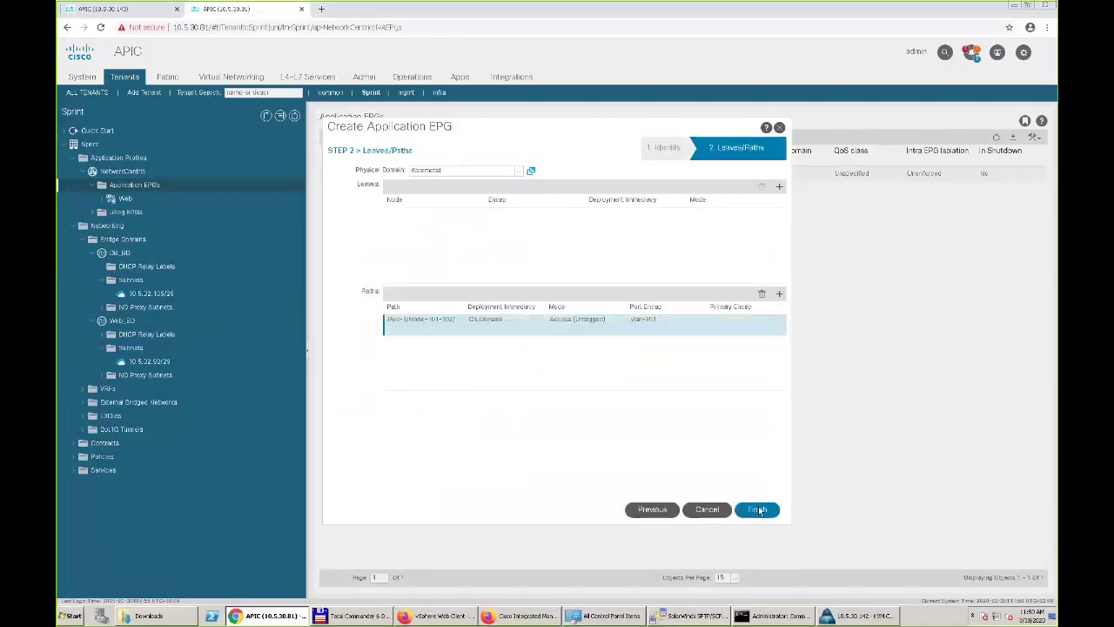
{"action": "left_click", "coordinate": [757, 510]}
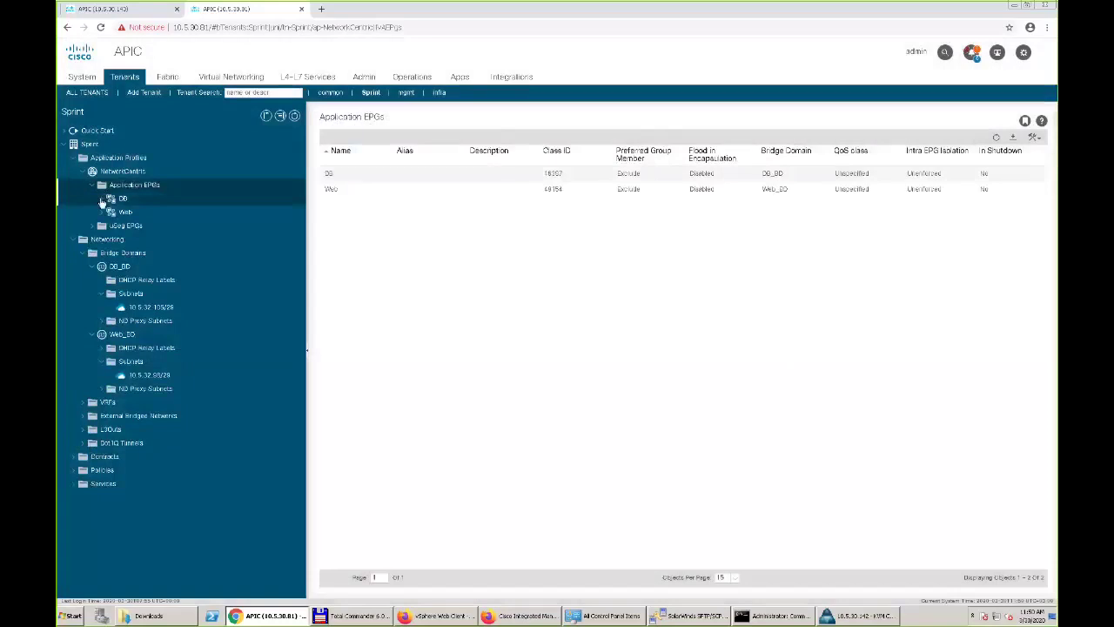
Review the DB EPG's static ports (VPC path, vlan-351 untagged) and cancel the Deploy Static EPG dialog.
{"action": "left_click", "coordinate": [101, 199]}
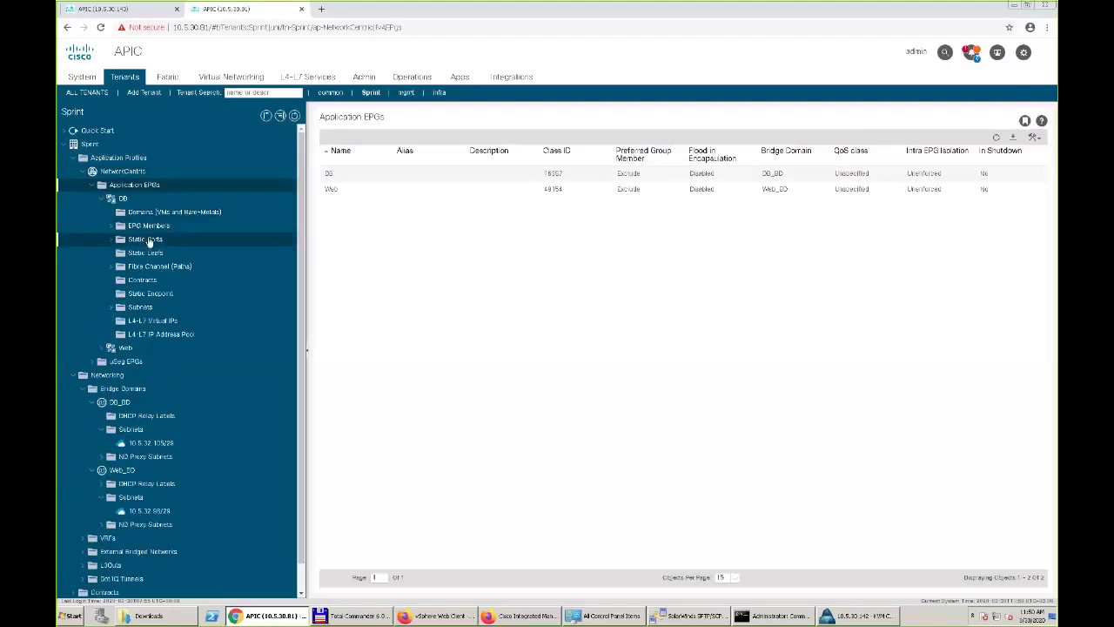
{"action": "left_click", "coordinate": [147, 240]}
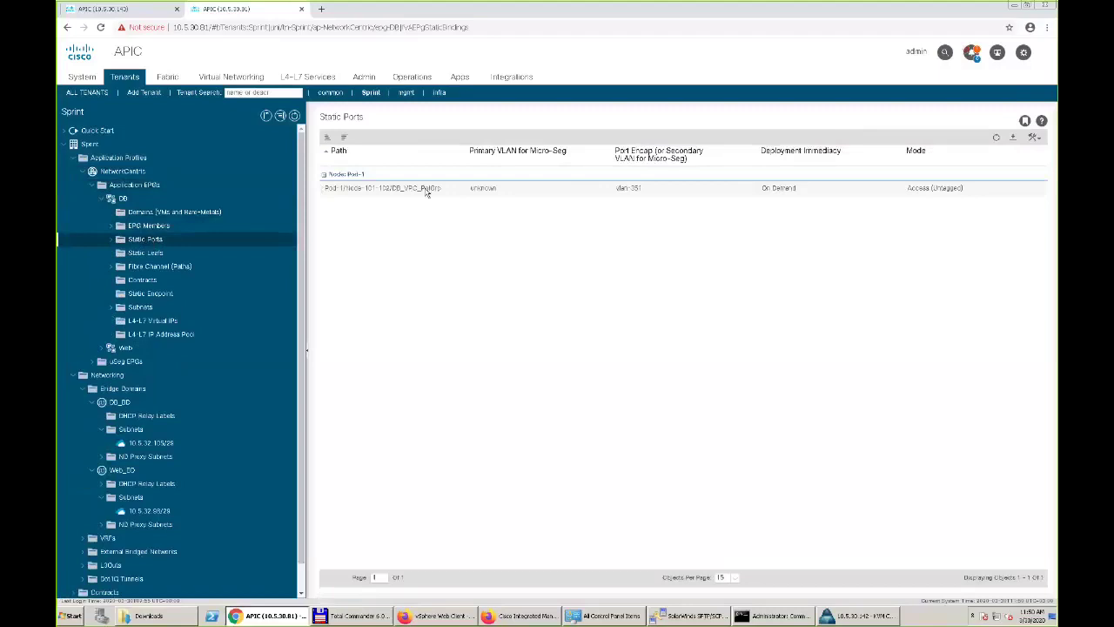
{"action": "left_click", "coordinate": [1037, 142]}
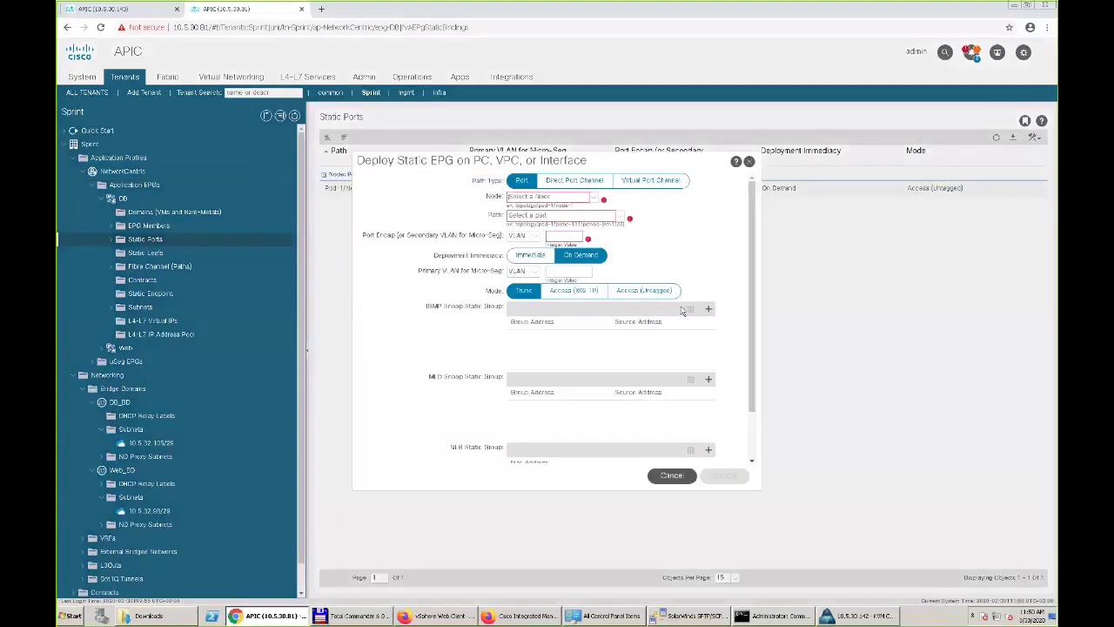
{"action": "left_click", "coordinate": [677, 475]}
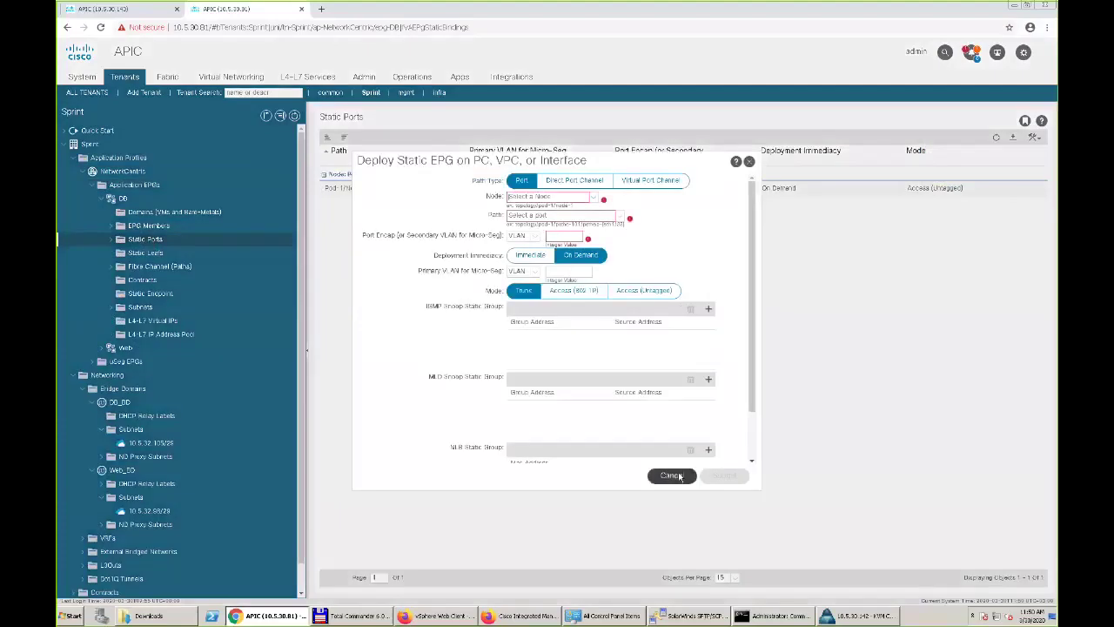
{"action": "left_click", "coordinate": [535, 338]}
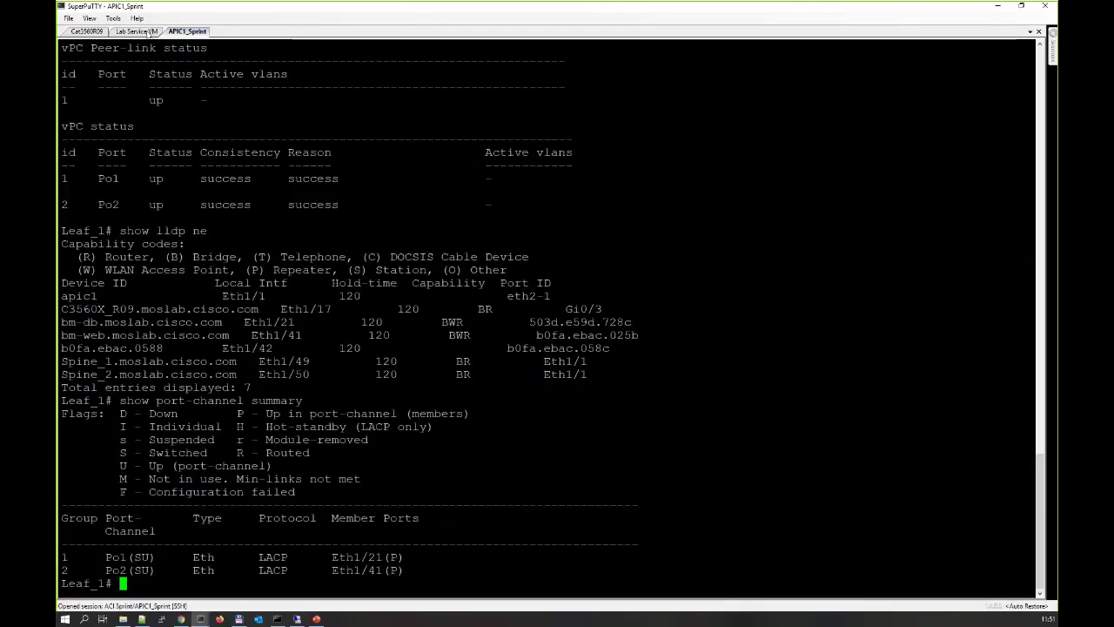
In the Lab Service VM session, exit and recall the ssh command to retarget it at 10.5.31.119.
{"action": "left_click", "coordinate": [151, 33]}
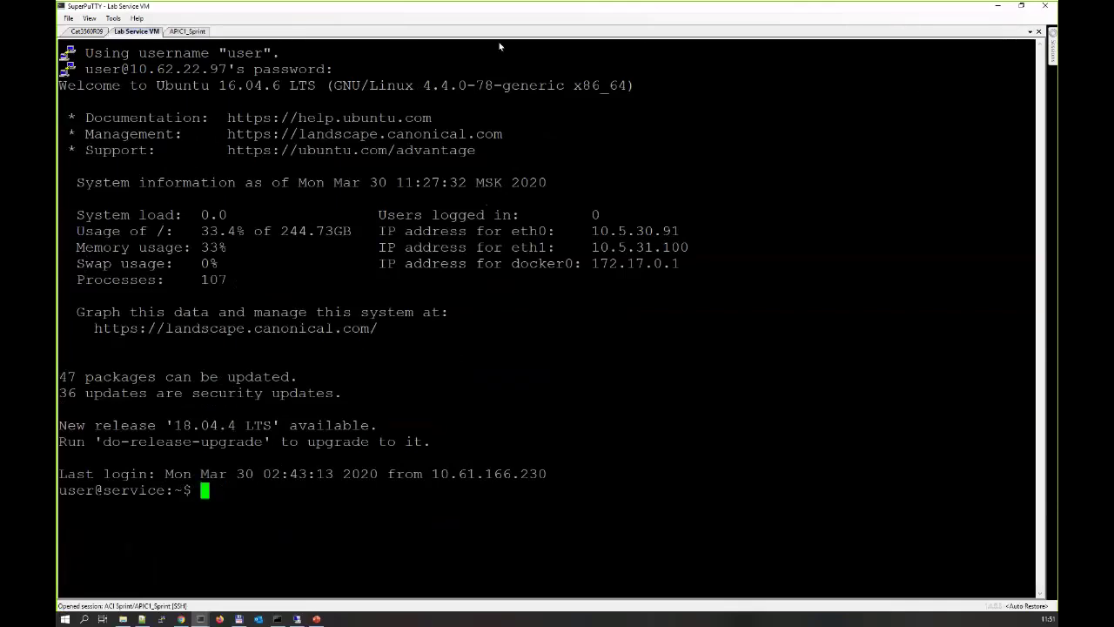
{"action": "mouse_move", "coordinate": [1051, 48]}
{"action": "type", "text": "exit"}
{"action": "key", "text": "Up"}
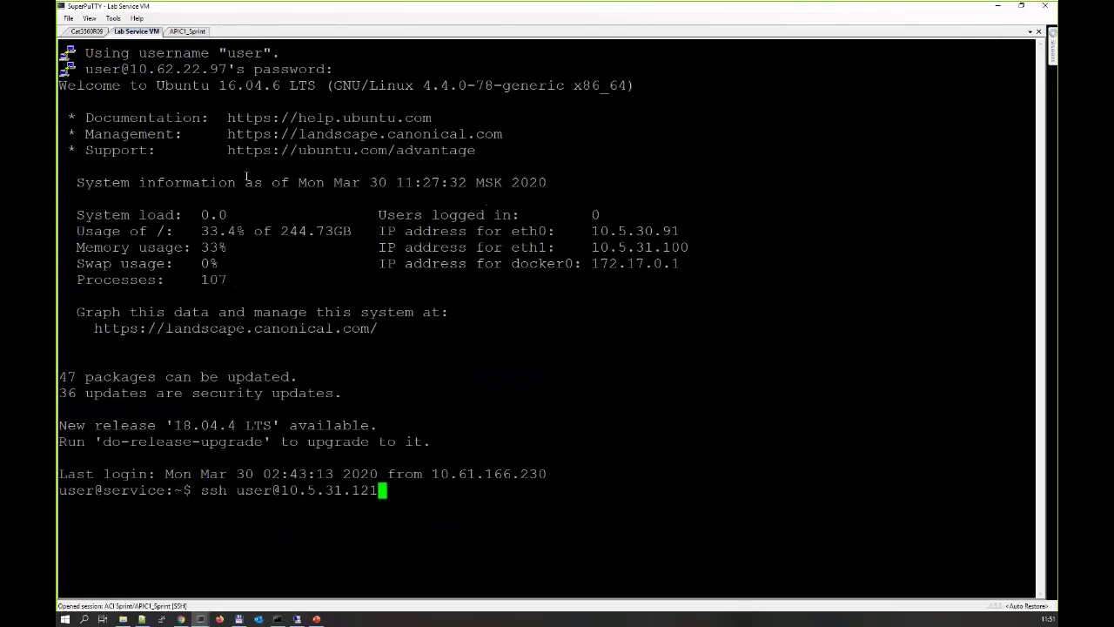
{"action": "key", "text": "BackSpace"}
{"action": "key", "text": "BackSpace"}
{"action": "key", "text": "BackSpace"}
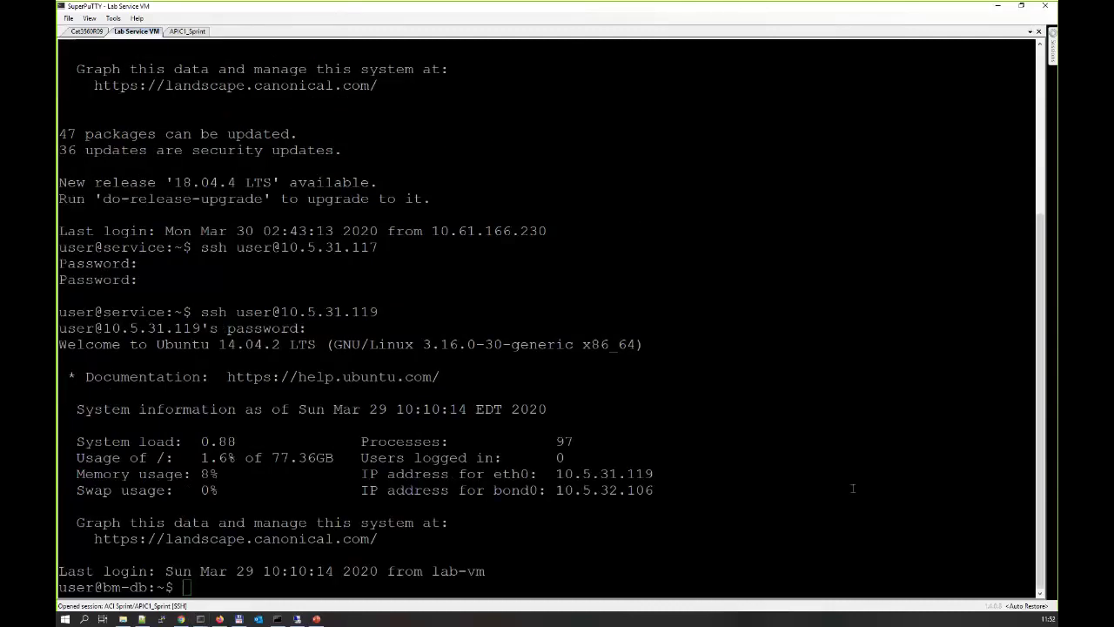
Highlight the bm-db host name and its bond0 address 10.5.32.106.
{"action": "left_click", "coordinate": [513, 470]}
{"action": "double_click", "coordinate": [117, 586]}
{"action": "left_click", "coordinate": [430, 409]}
{"action": "left_click_drag", "start_coordinate": [558, 490], "coordinate": [651, 490]}
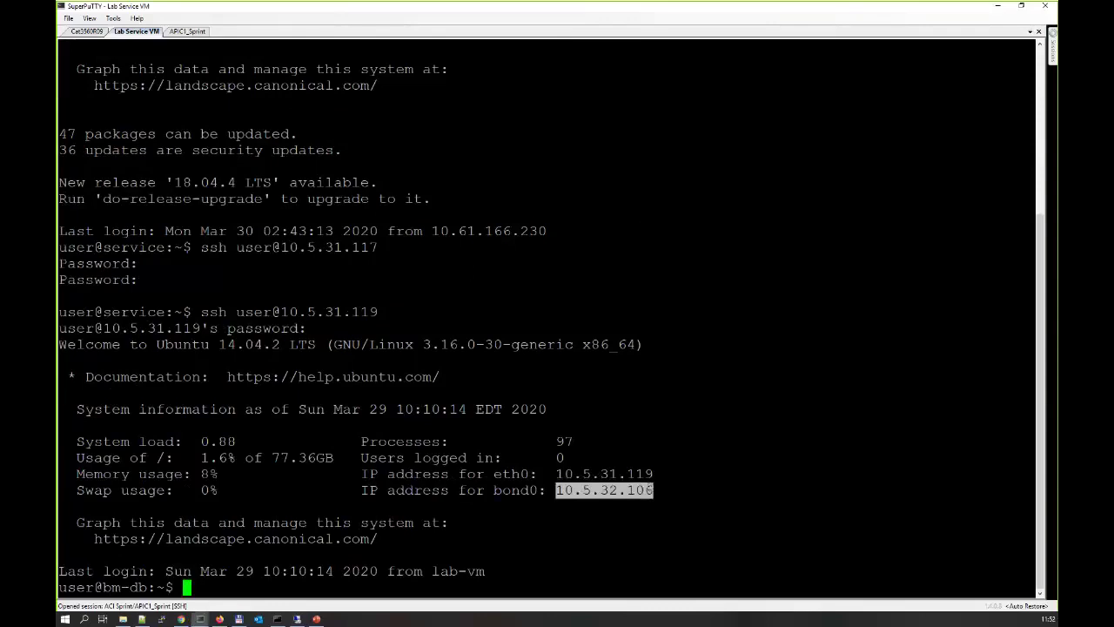
{"action": "left_click", "coordinate": [560, 490]}
{"action": "left_click_drag", "start_coordinate": [560, 490], "coordinate": [651, 492]}
{"action": "left_click", "coordinate": [619, 520]}
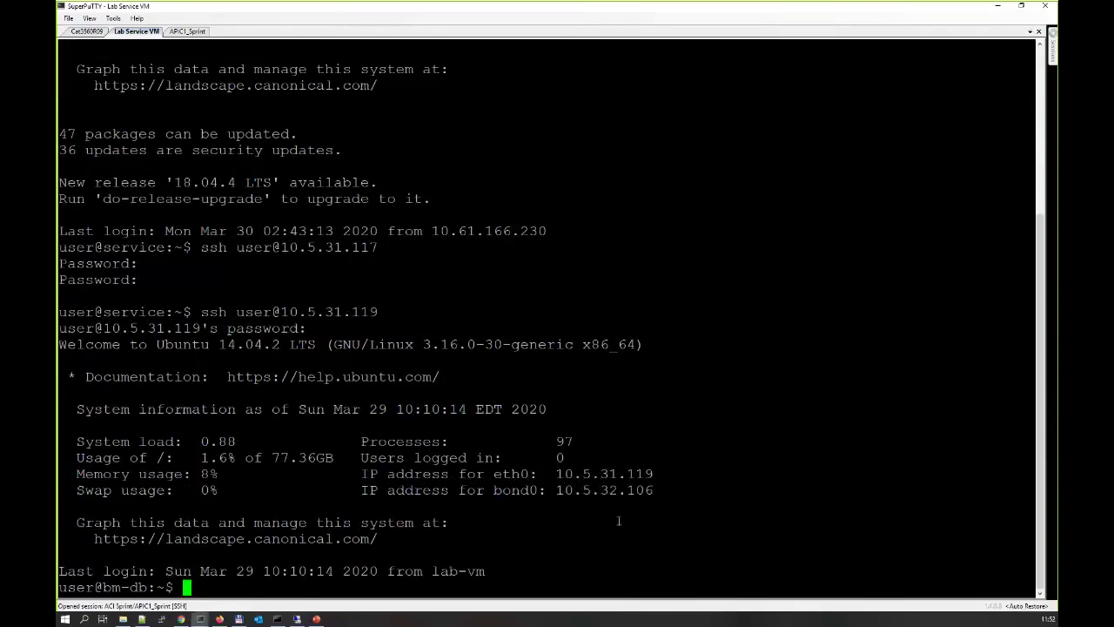
Ping 10.5.32.105 from bm-db and stop it after a few replies.
{"action": "type", "text": "ping 10.5.32.105"}
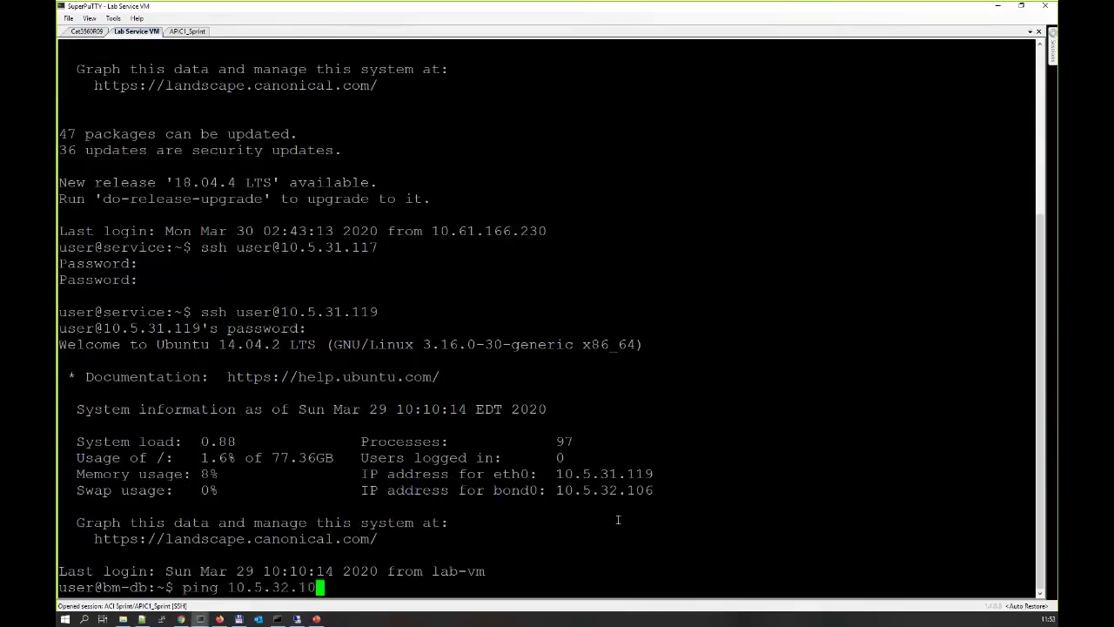
{"action": "key", "text": "Return"}
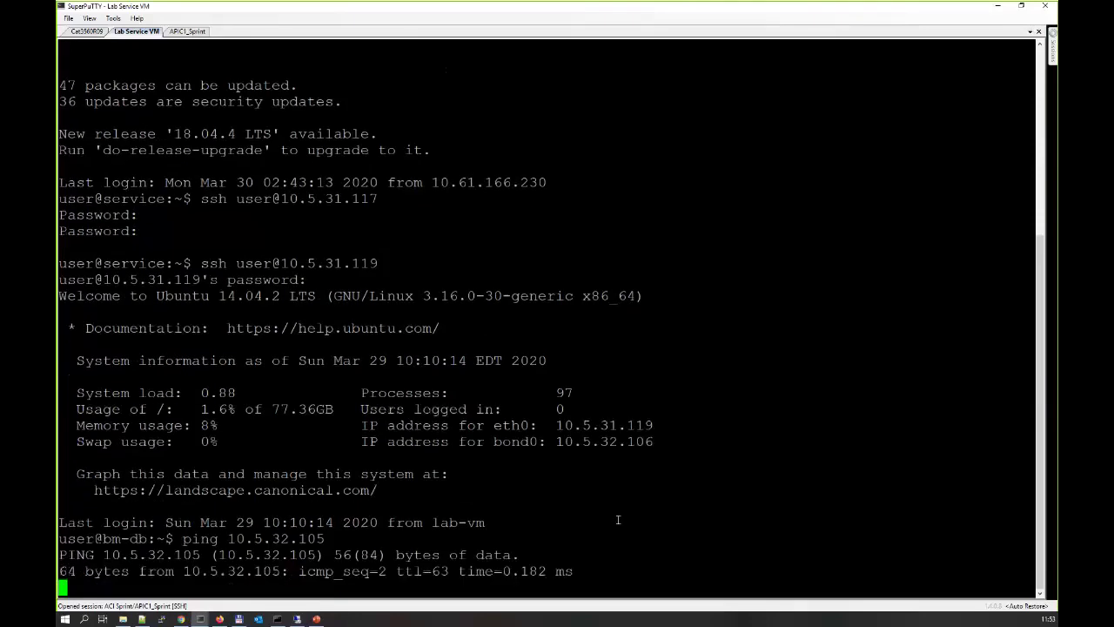
{"action": "key", "text": "ctrl+c"}
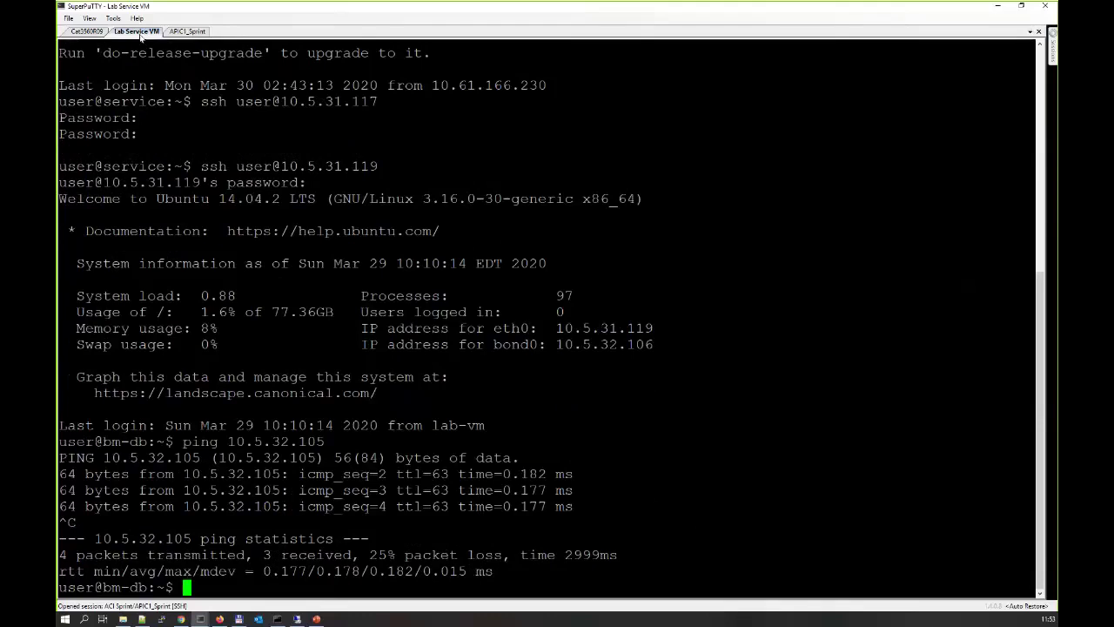
Duplicate the Lab Service VM session, log in, and place it beside the first.
{"action": "right_click", "coordinate": [140, 37]}
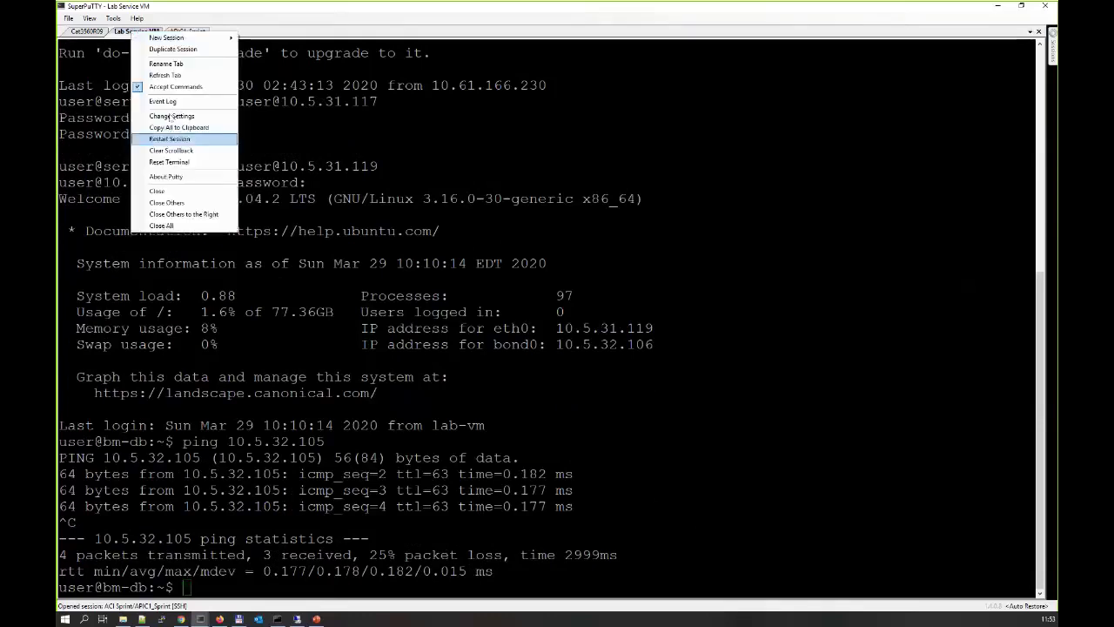
{"action": "left_click", "coordinate": [175, 49]}
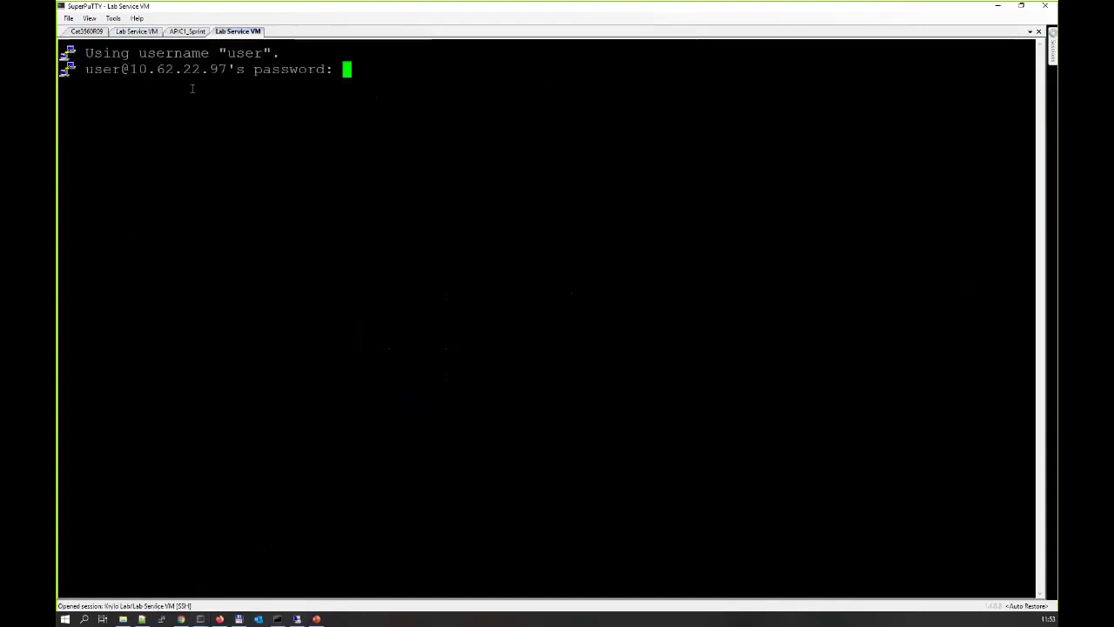
{"action": "key", "text": "Return"}
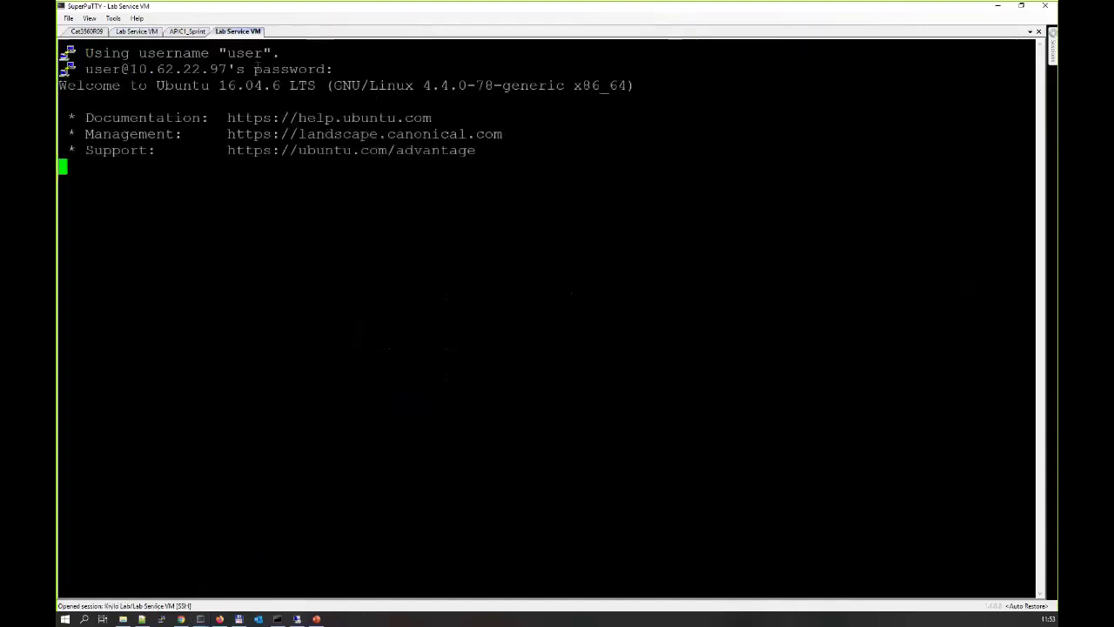
{"action": "left_click_drag", "start_coordinate": [229, 33], "coordinate": [192, 33]}
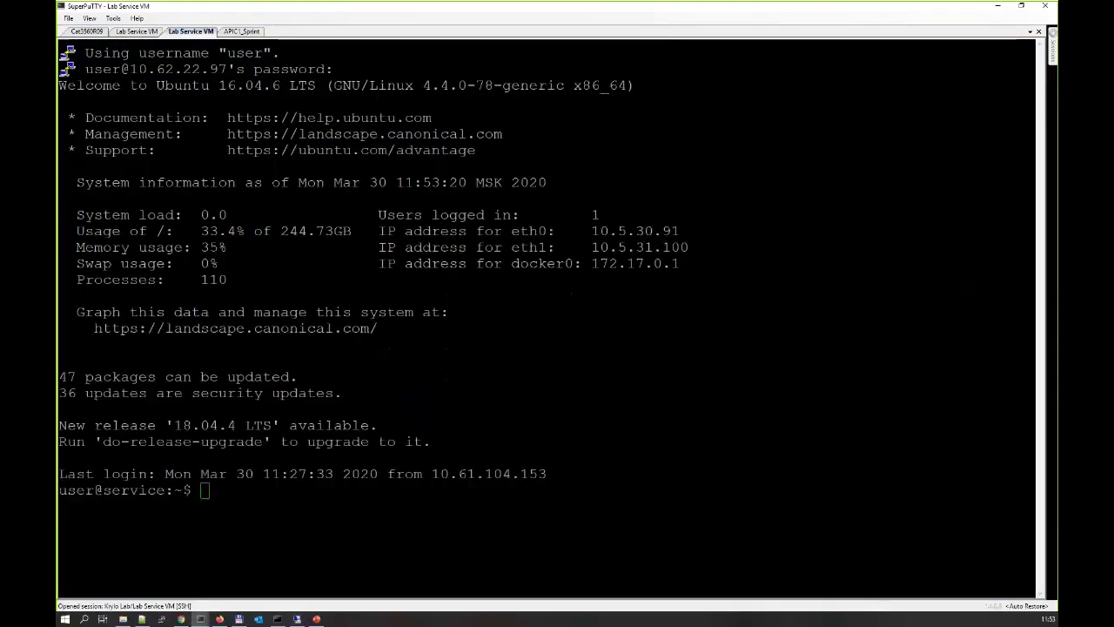
{"action": "left_click", "coordinate": [336, 407]}
SSH into bm-web at 10.5.31.120 and ping 10.5.32.97, seeing 100% packet loss.
{"action": "type", "text": "ssh user@10.5.31.121"}
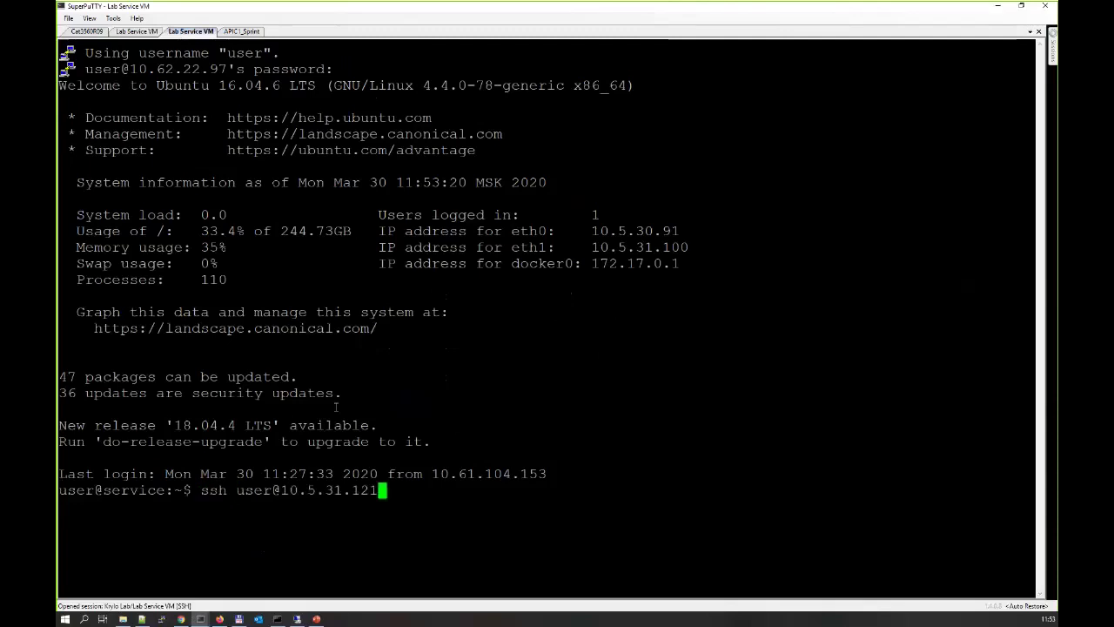
{"action": "key", "text": "BackSpace"}
{"action": "type", "text": "0"}
{"action": "key", "text": "Return"}
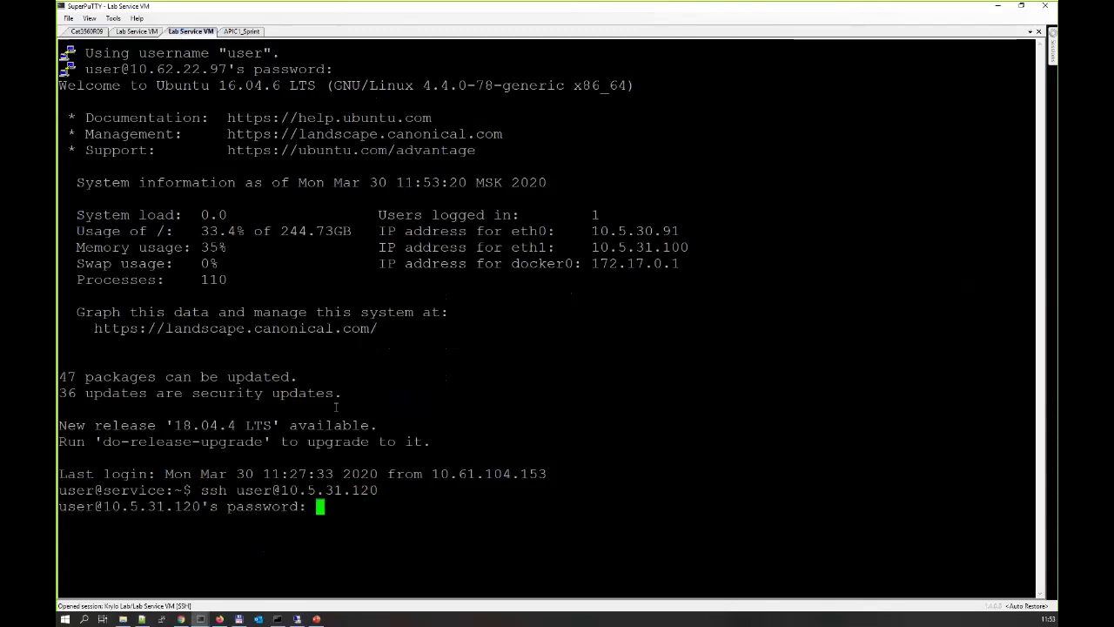
{"action": "key", "text": "Return"}
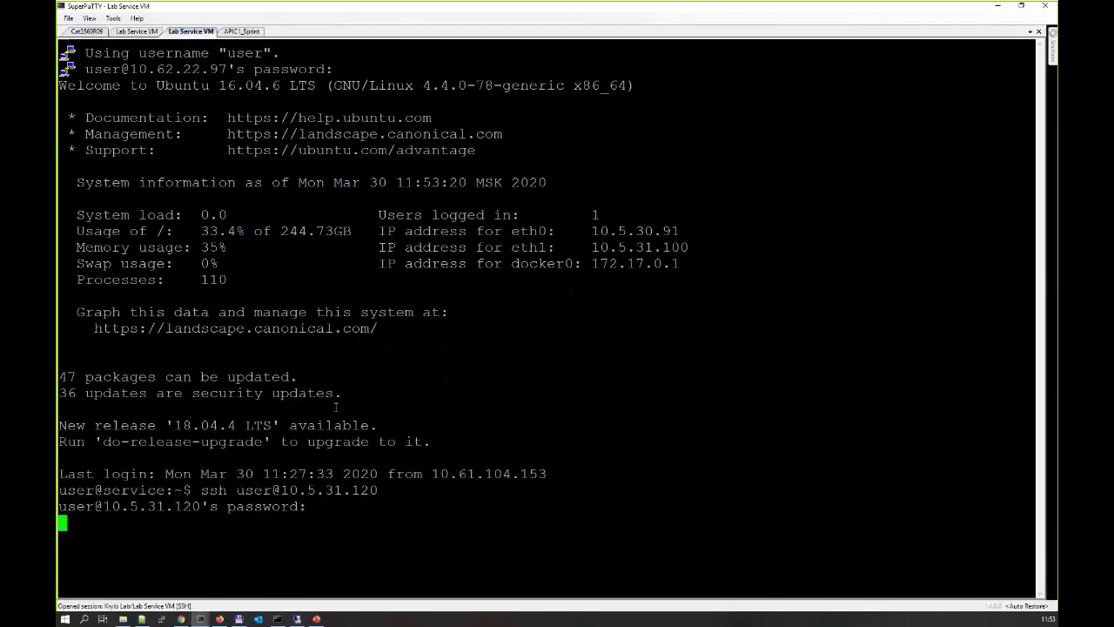
{"action": "type", "text": "pi"}
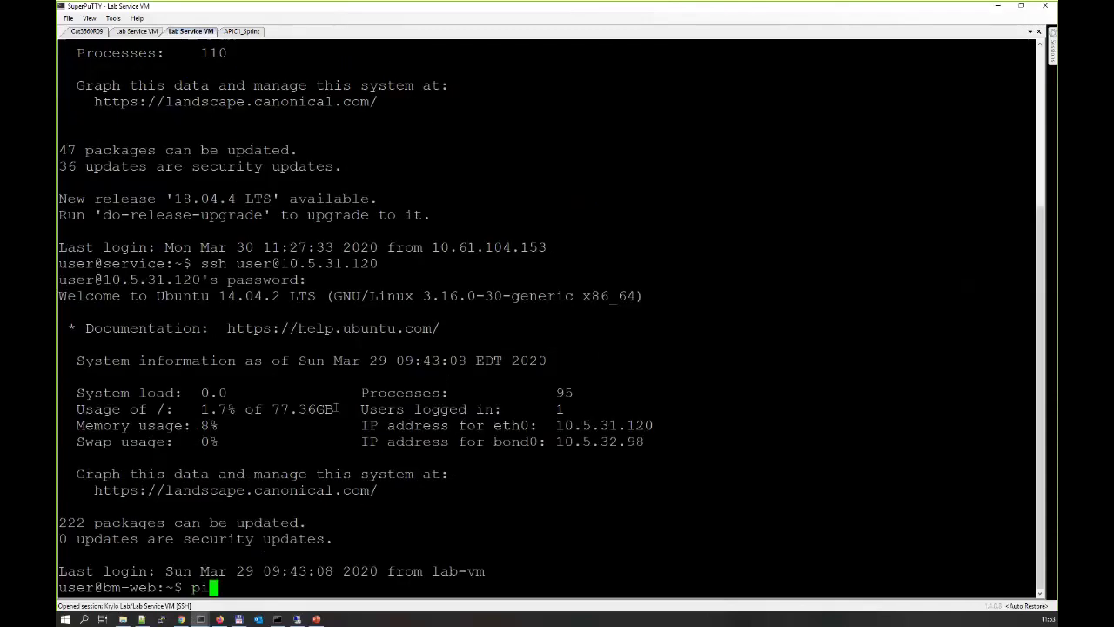
{"action": "type", "text": "ng 10.5.32.97"}
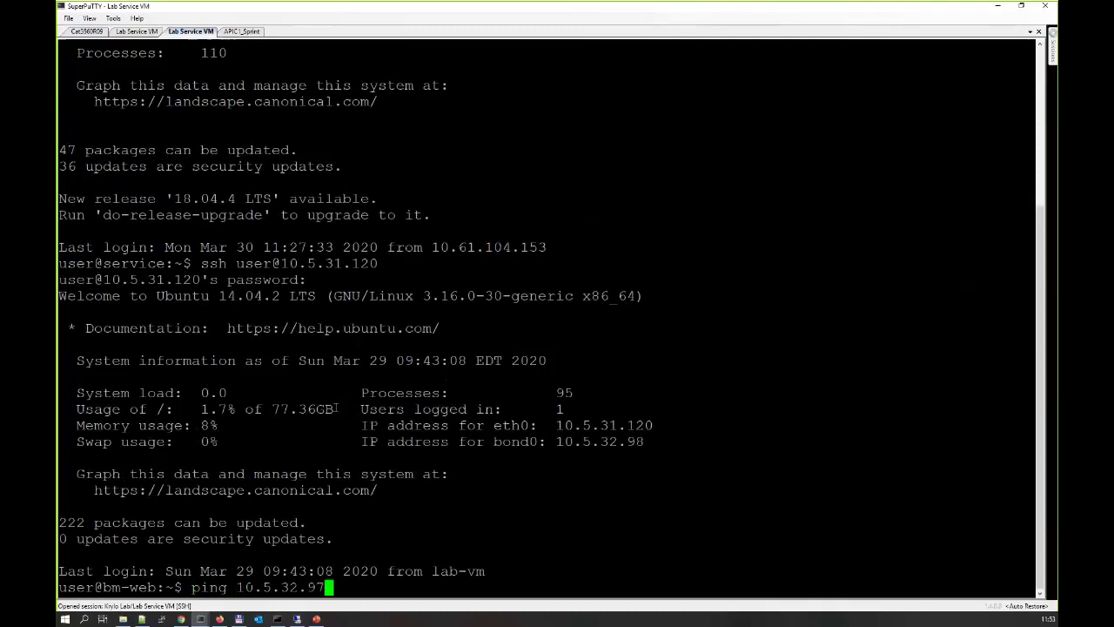
{"action": "key", "text": "Return"}
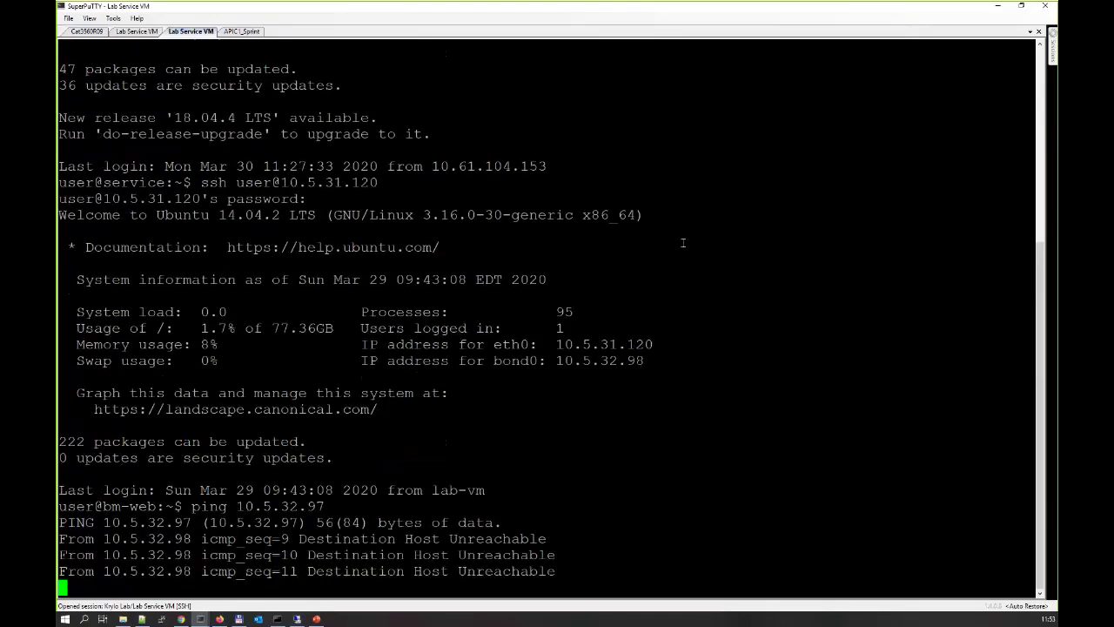
{"action": "key", "text": "ctrl+c"}
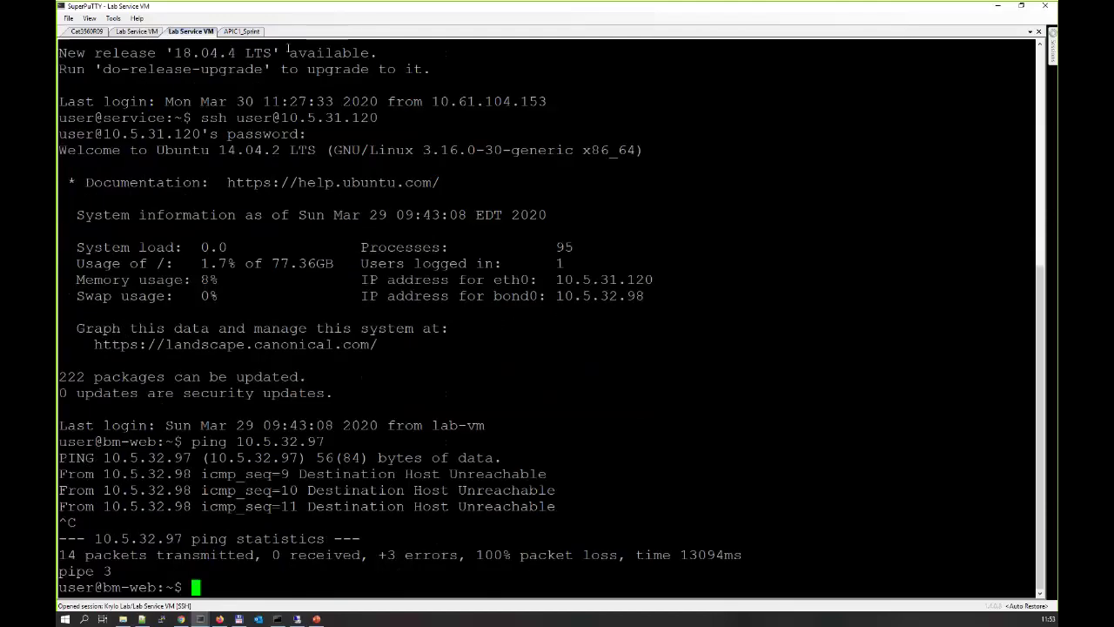
Show EPG DB's operational client endpoints, listing 10.5.32.106 on vlan-351.
{"action": "left_click", "coordinate": [156, 32]}
{"action": "left_click", "coordinate": [190, 31]}
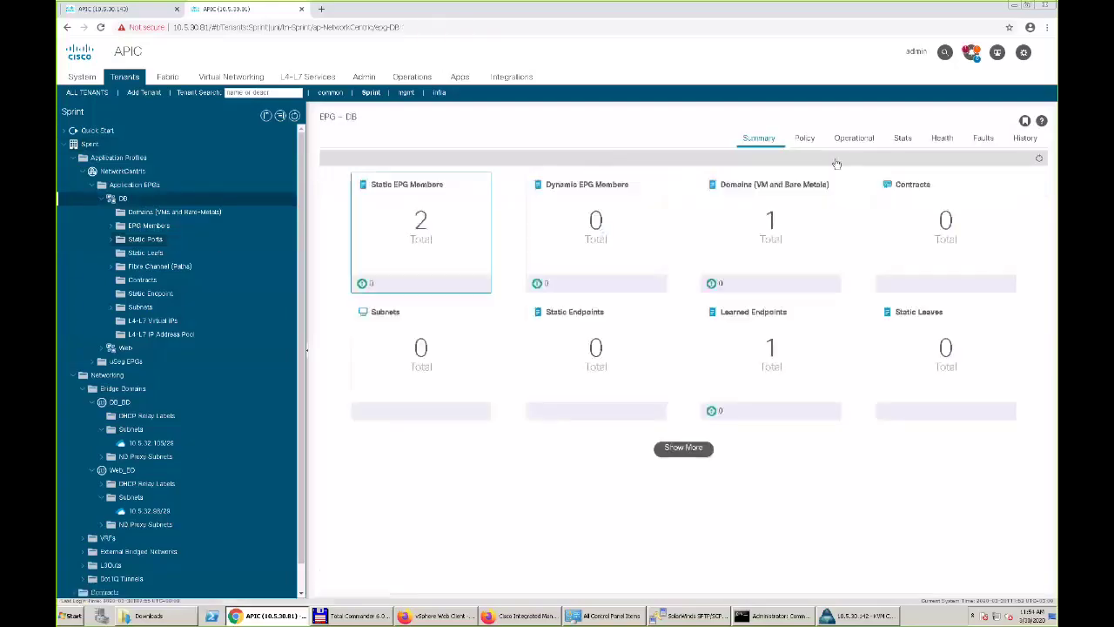
{"action": "left_click", "coordinate": [843, 144]}
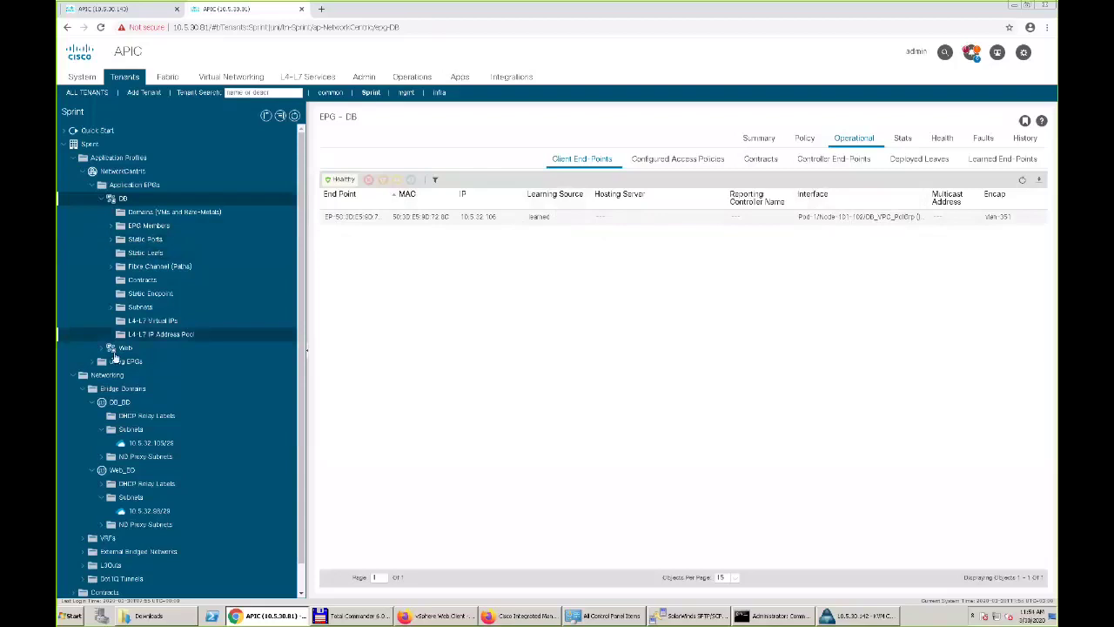
Open the Web EPG's summary and its learned endpoints.
{"action": "left_click", "coordinate": [101, 348]}
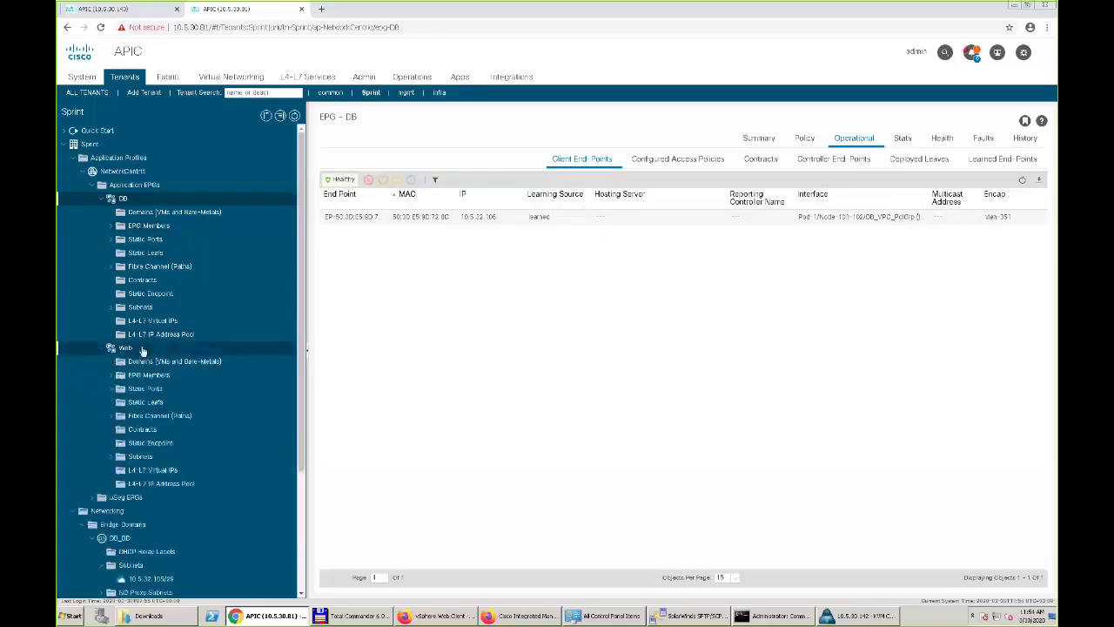
{"action": "left_click", "coordinate": [142, 349]}
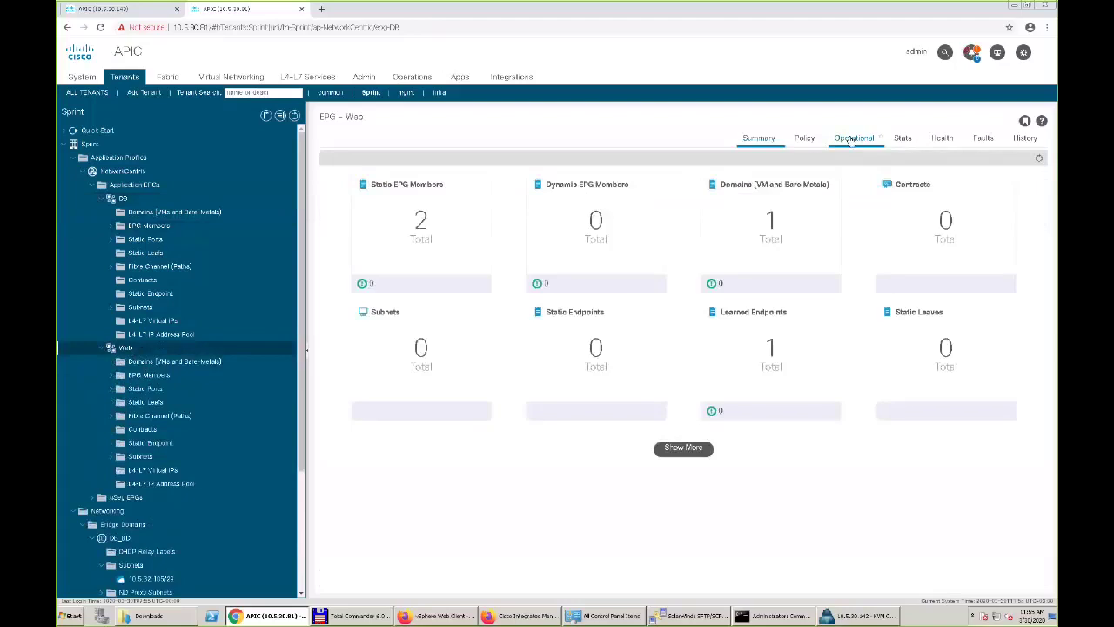
{"action": "left_click", "coordinate": [846, 141]}
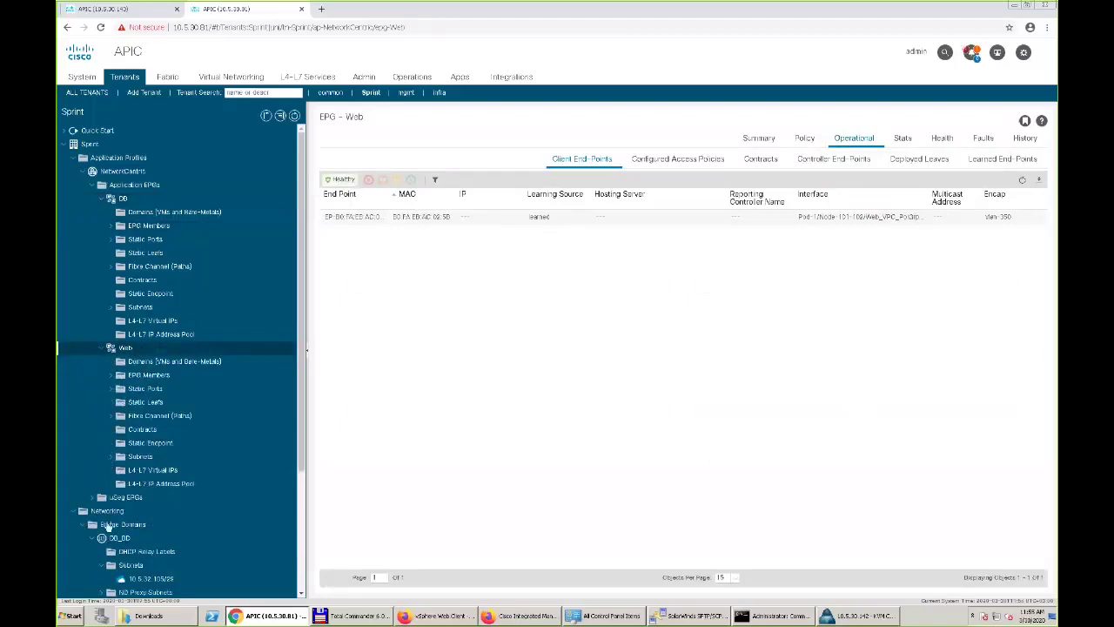
{"action": "scroll", "coordinate": [111, 538], "scroll_direction": "down", "scroll_amount": 3}
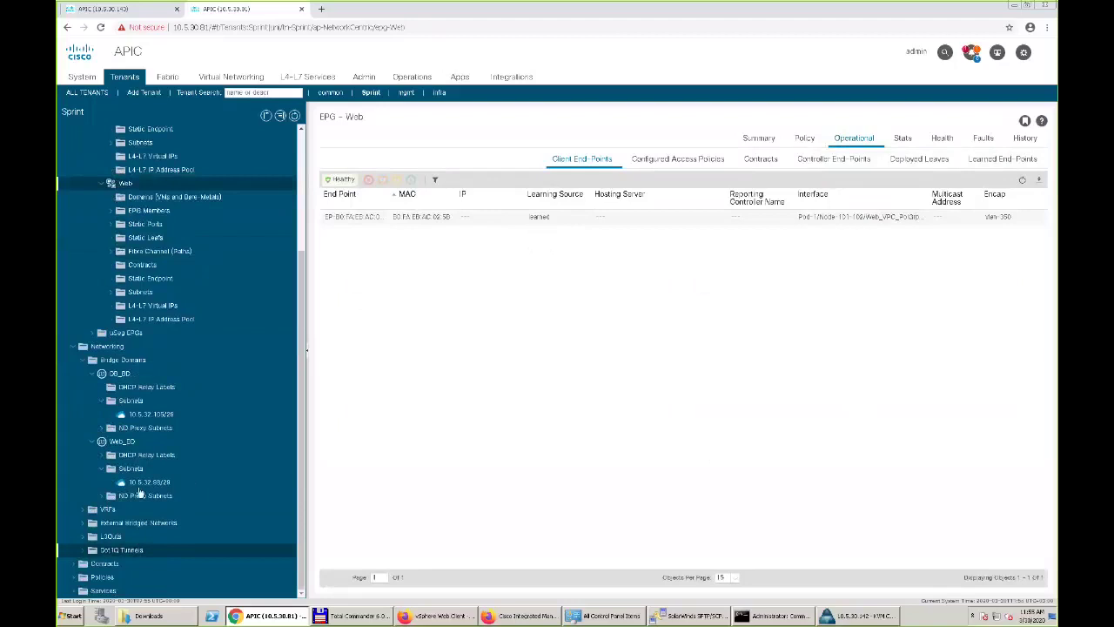
Inspect subnet 10.5.32.98/29, then go up to the Web_BD bridge domain summary.
{"action": "left_click", "coordinate": [141, 484]}
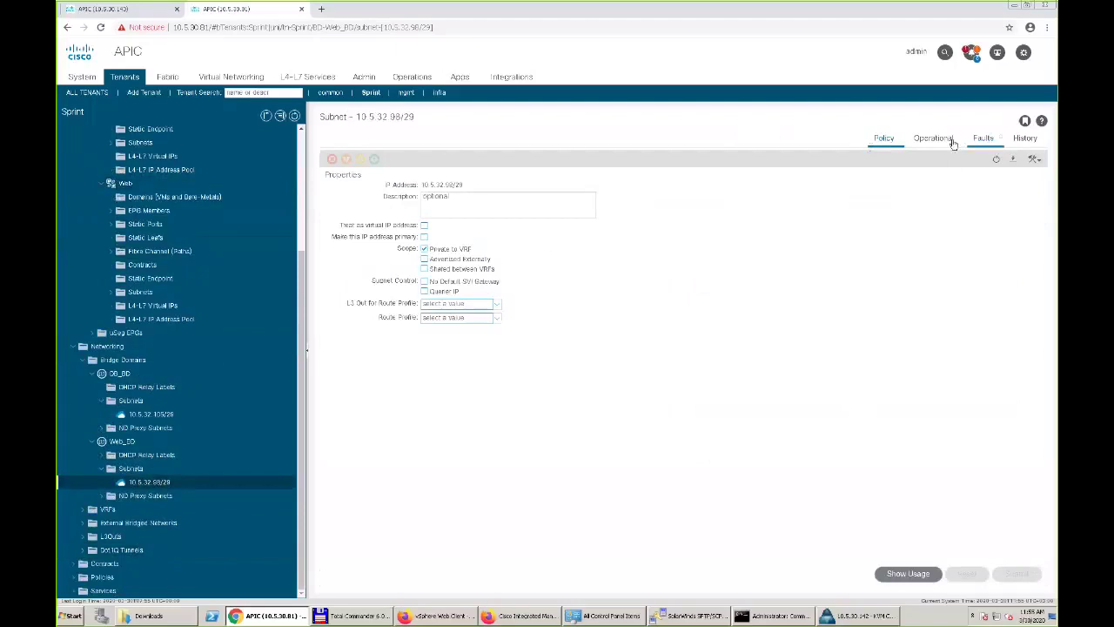
{"action": "left_click", "coordinate": [933, 139]}
{"action": "left_click", "coordinate": [883, 141]}
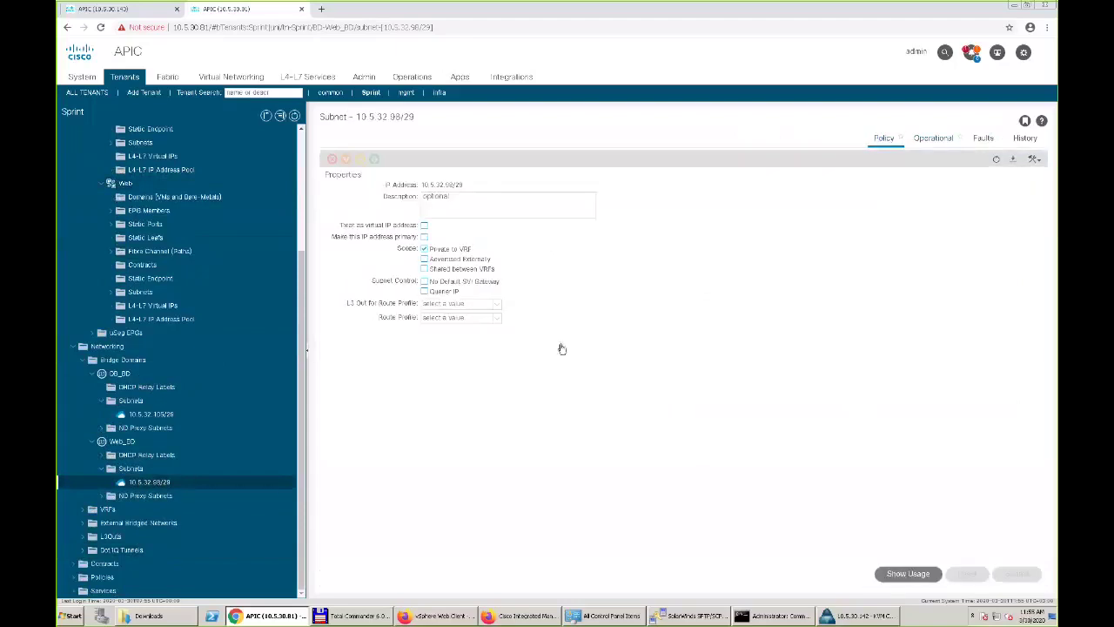
{"action": "left_click", "coordinate": [144, 469]}
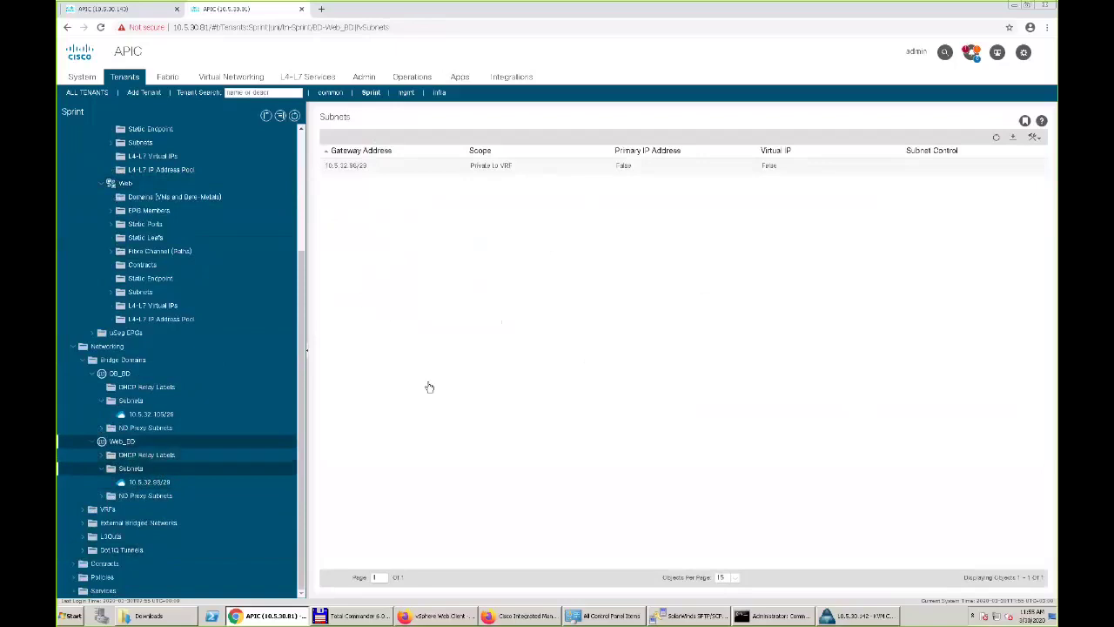
{"action": "key", "text": "alt+Left"}
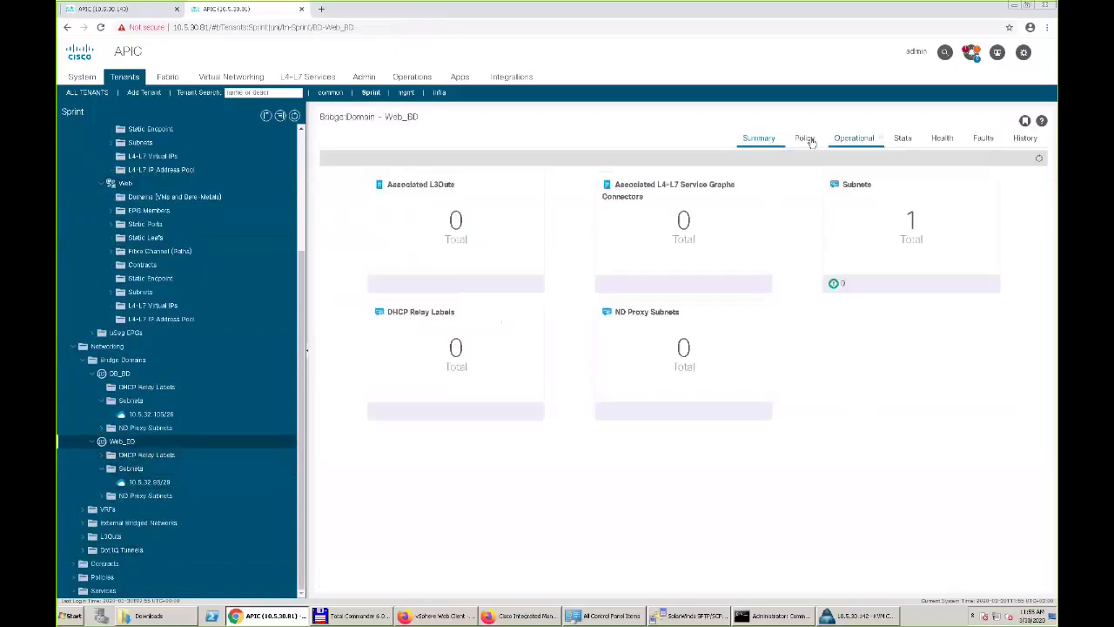
In Web_BD's L3 Configurations, delete 10.5.32.98/29 and create gateway subnet 10.5.32.97/29.
{"action": "left_click", "coordinate": [805, 139]}
{"action": "left_click", "coordinate": [886, 159]}
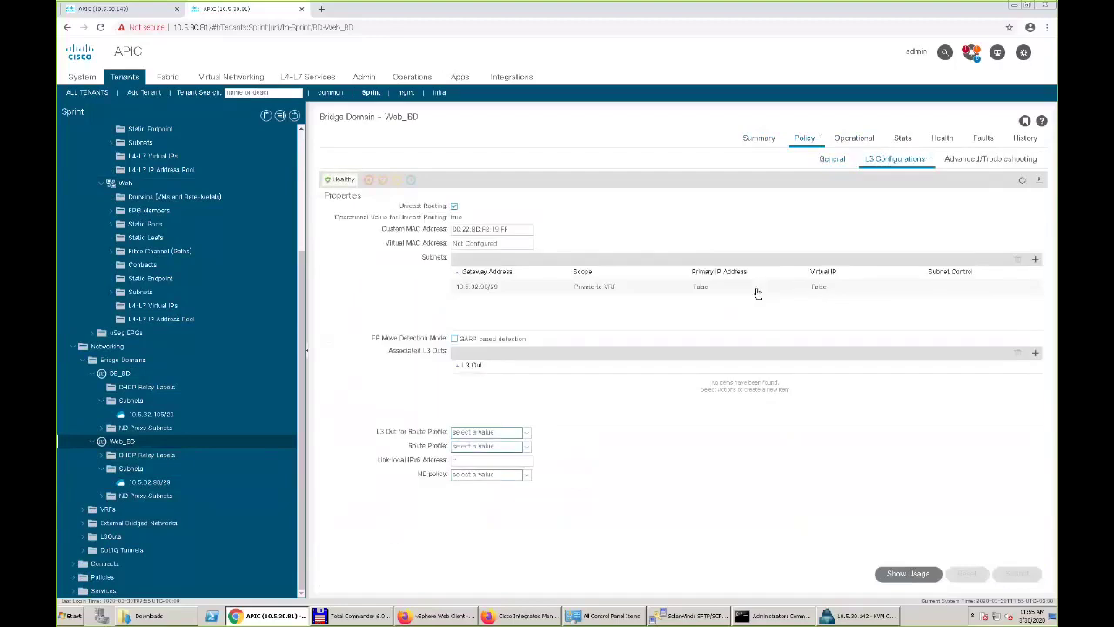
{"action": "left_click", "coordinate": [757, 292]}
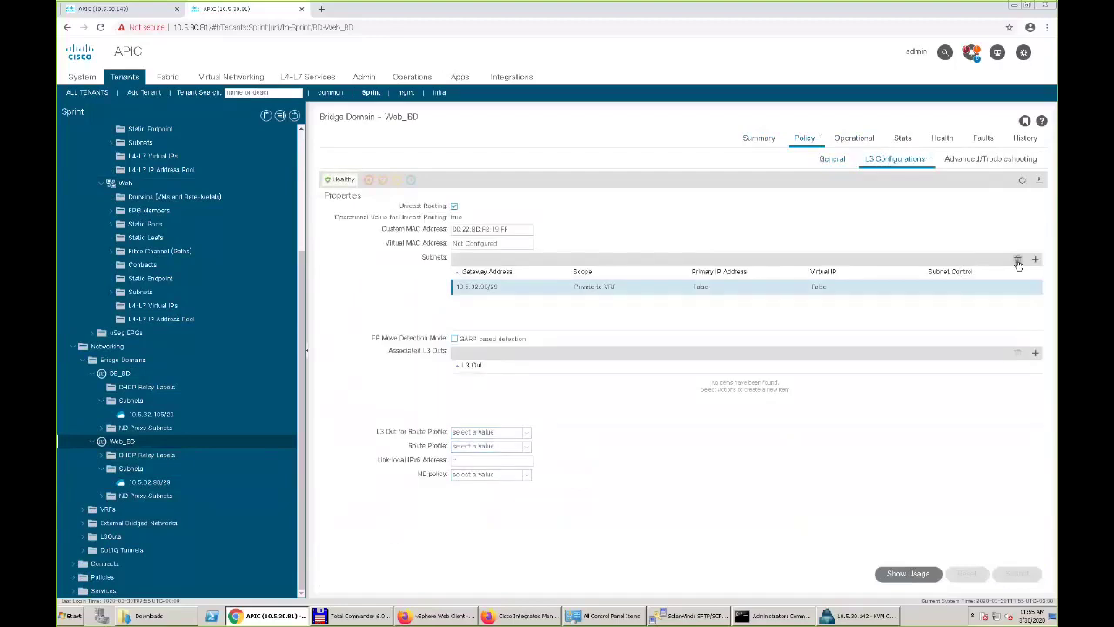
{"action": "left_click", "coordinate": [1017, 261]}
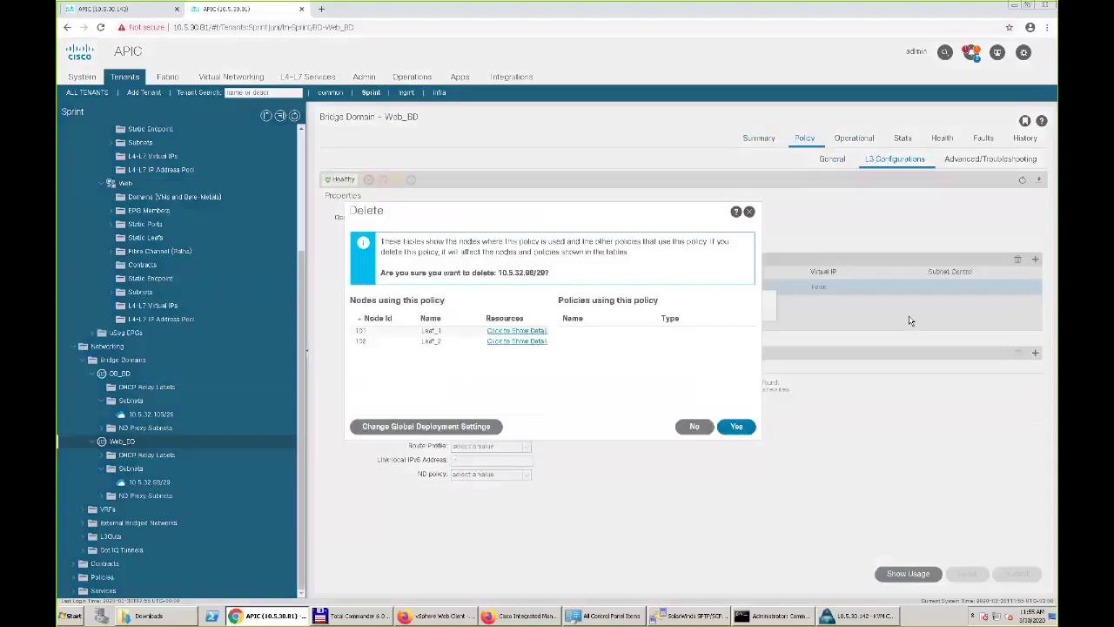
{"action": "left_click", "coordinate": [737, 427]}
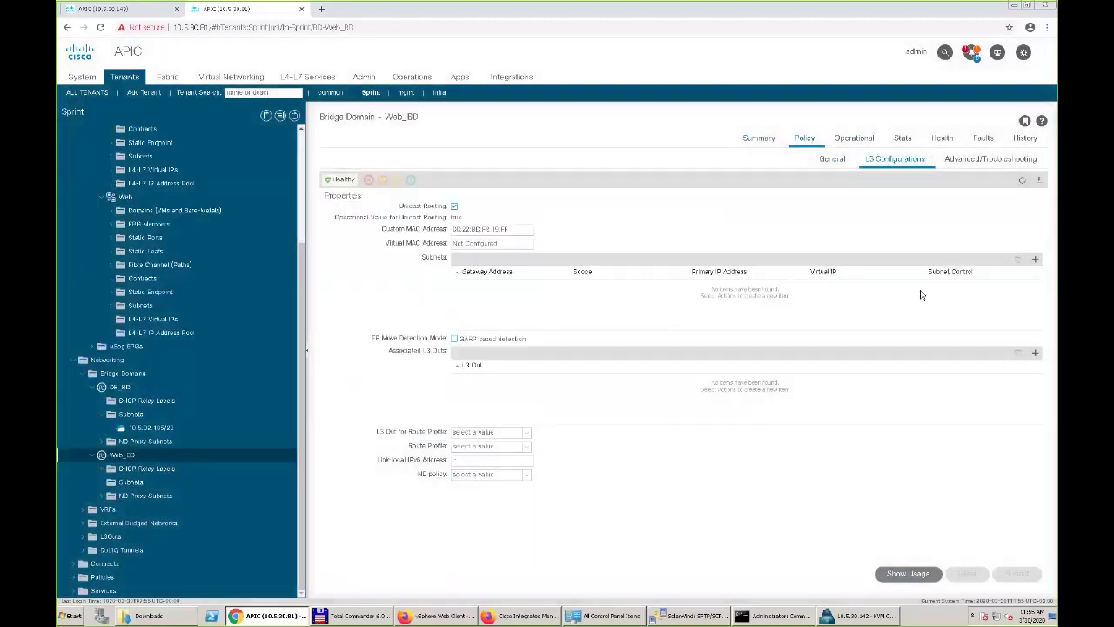
{"action": "left_click", "coordinate": [1034, 262]}
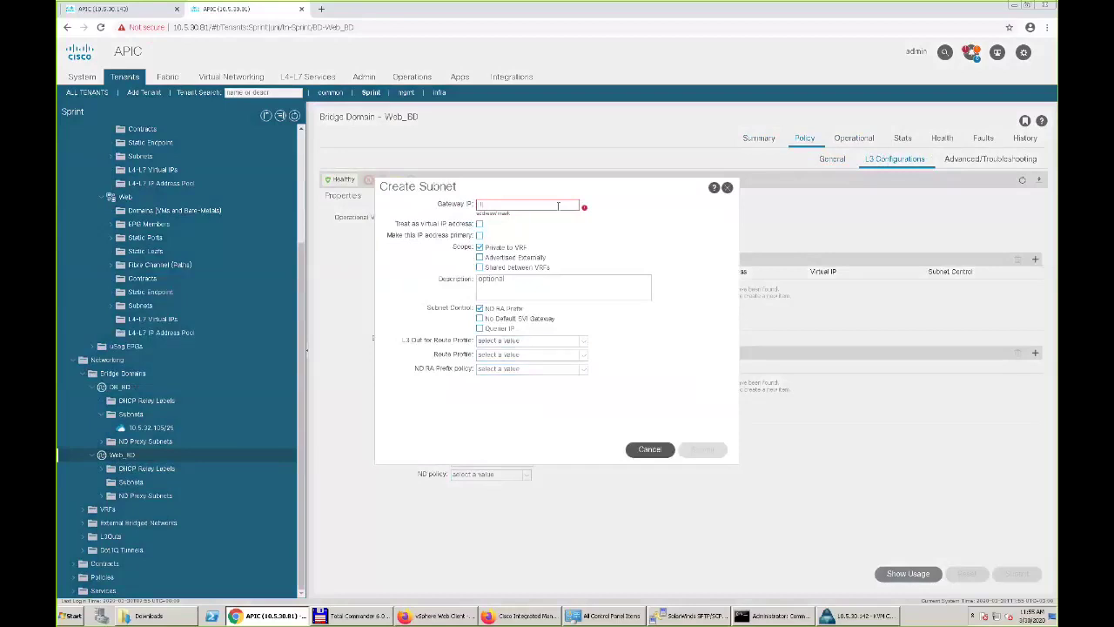
{"action": "type", "text": "10.5.32.97/29"}
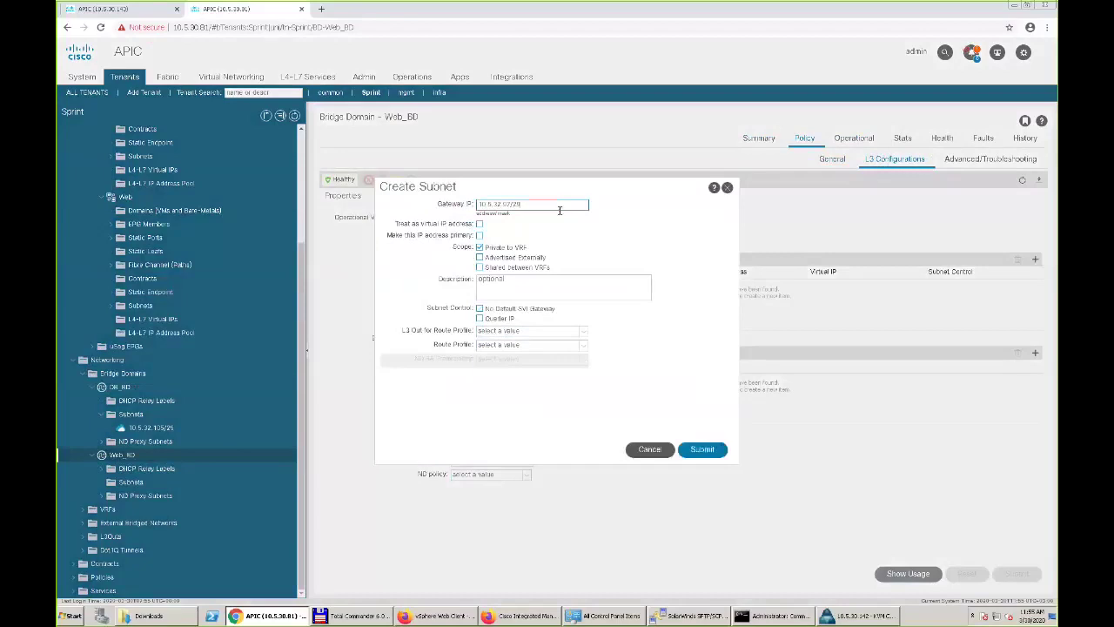
{"action": "left_click", "coordinate": [700, 455]}
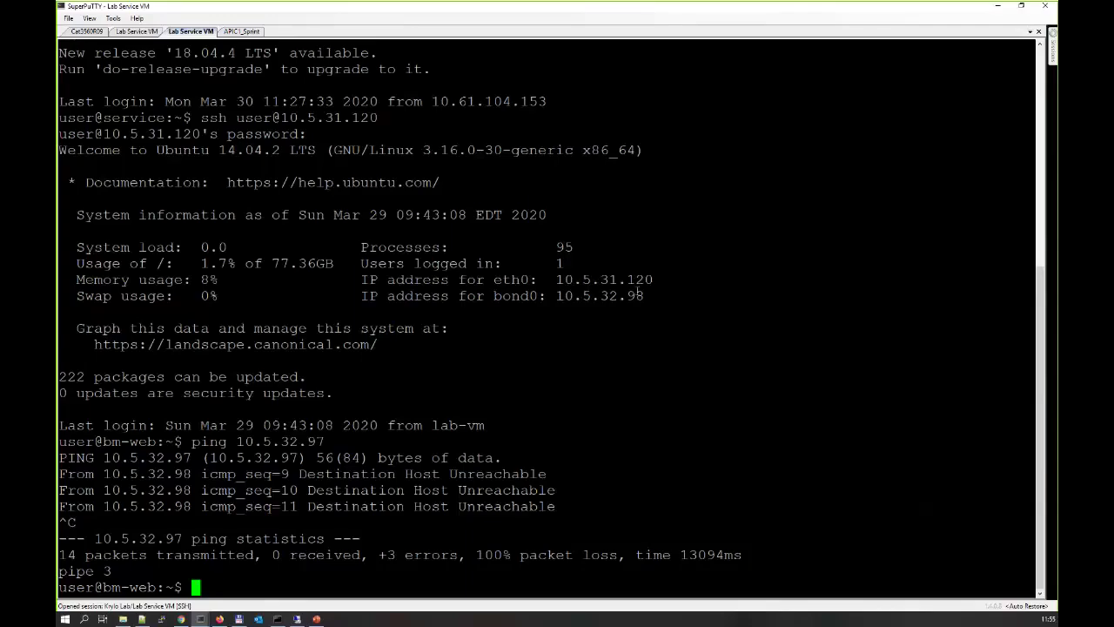
Rerun the ping to 10.5.32.97 from bm-web, now getting 3 of 4 replies.
{"action": "key", "text": "Up"}
{"action": "key", "text": "Return"}
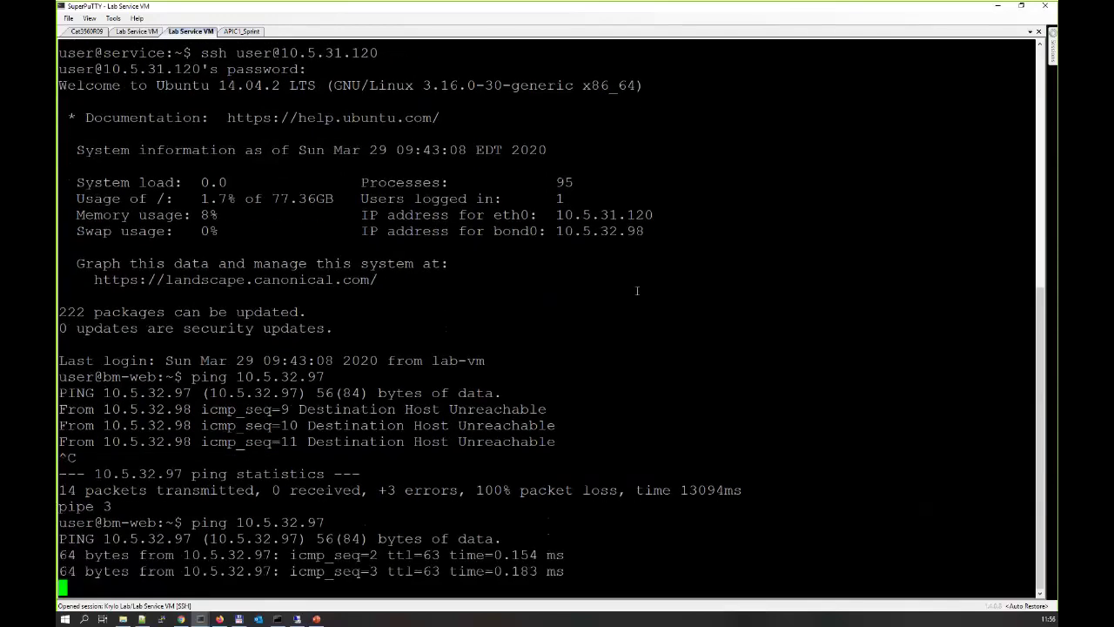
{"action": "key", "text": "ctrl+c"}
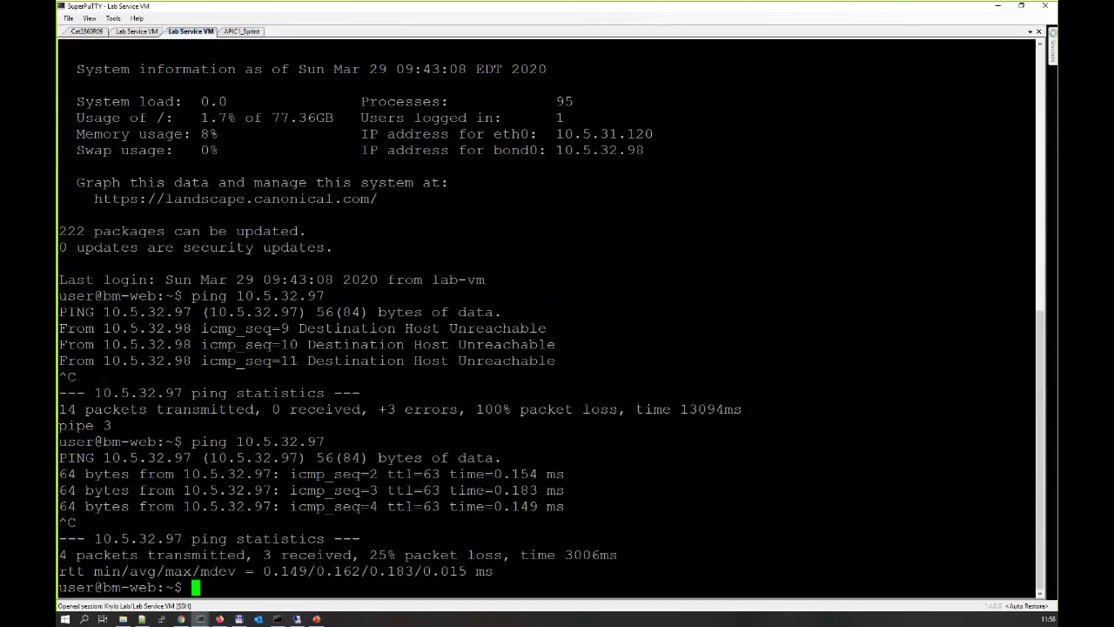
{"action": "key", "text": "alt+Tab"}
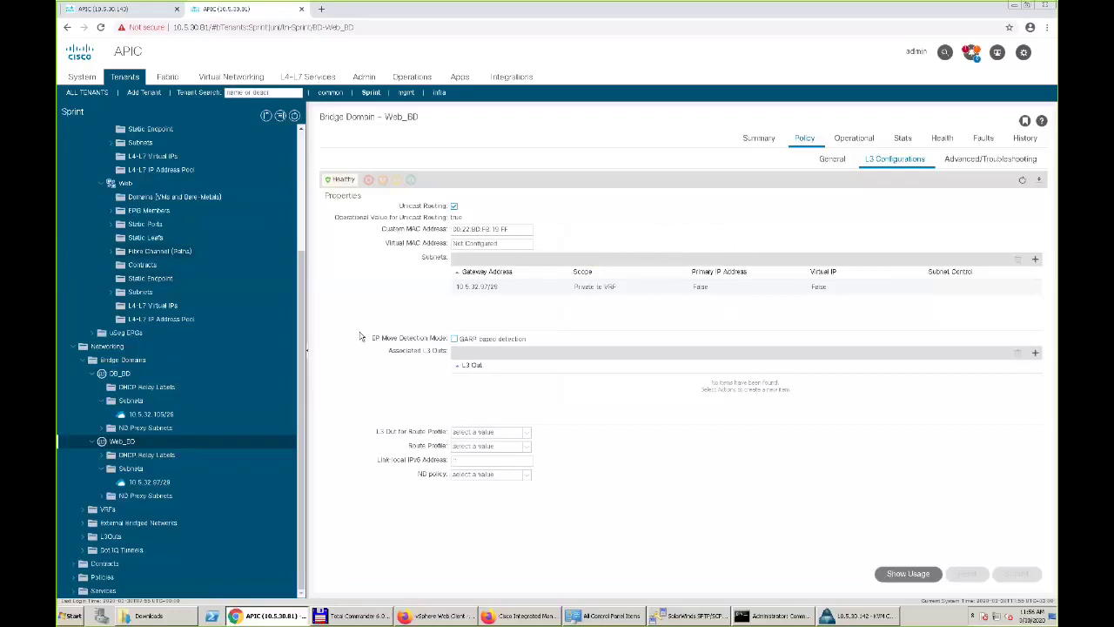
Open the NetworkCentric application profile's topology view in APIC.
{"action": "mouse_move", "coordinate": [361, 339]}
{"action": "scroll", "coordinate": [253, 199], "scroll_direction": "up", "scroll_amount": 5}
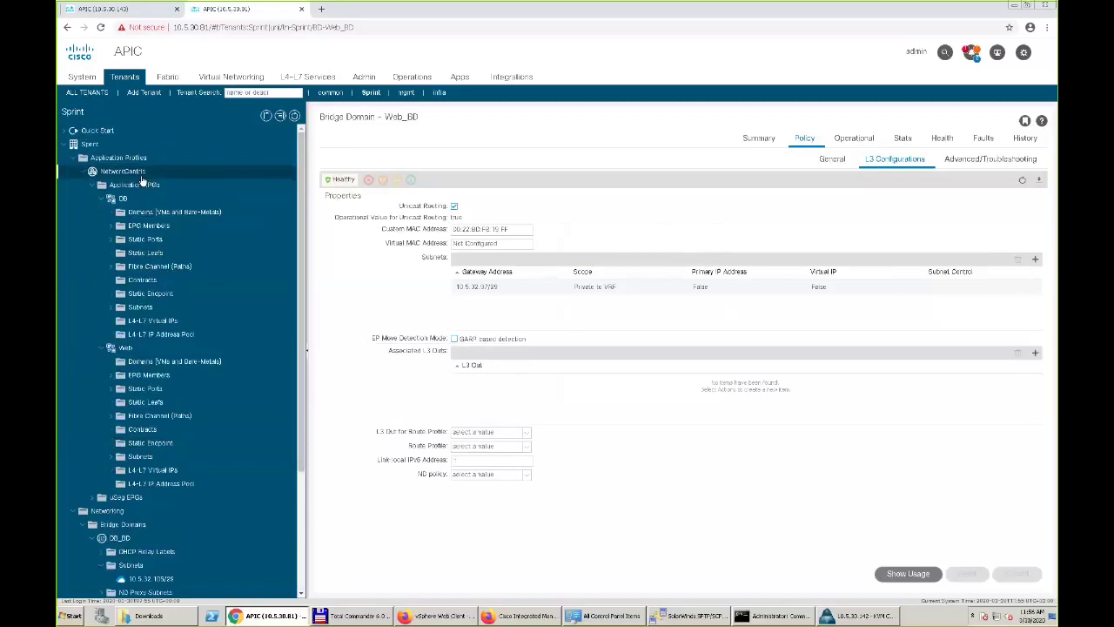
{"action": "left_click", "coordinate": [122, 172]}
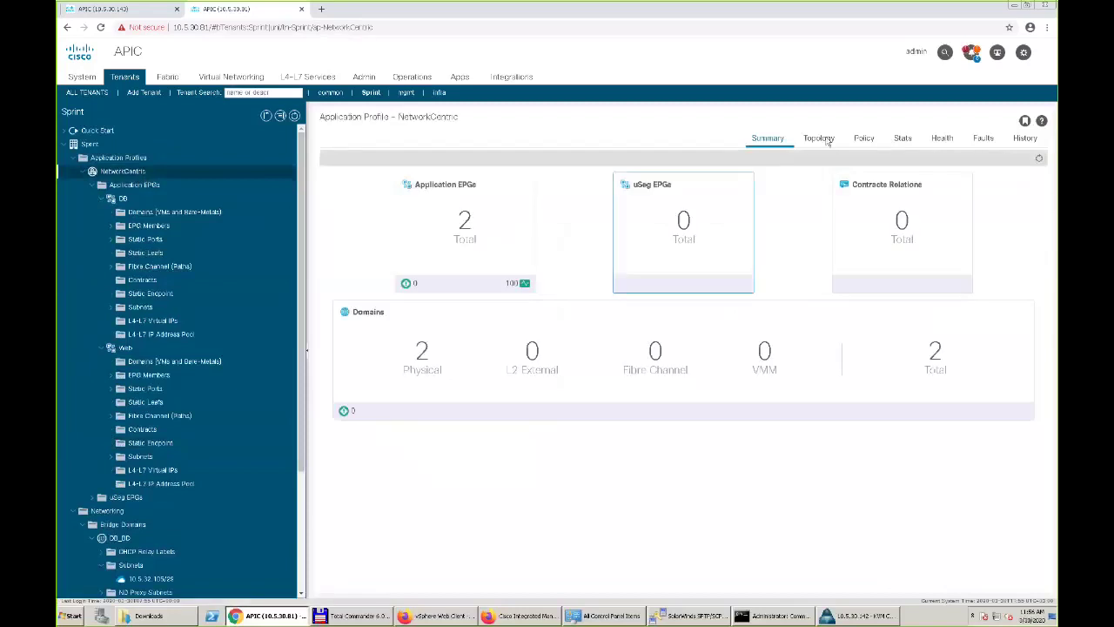
{"action": "left_click", "coordinate": [820, 138]}
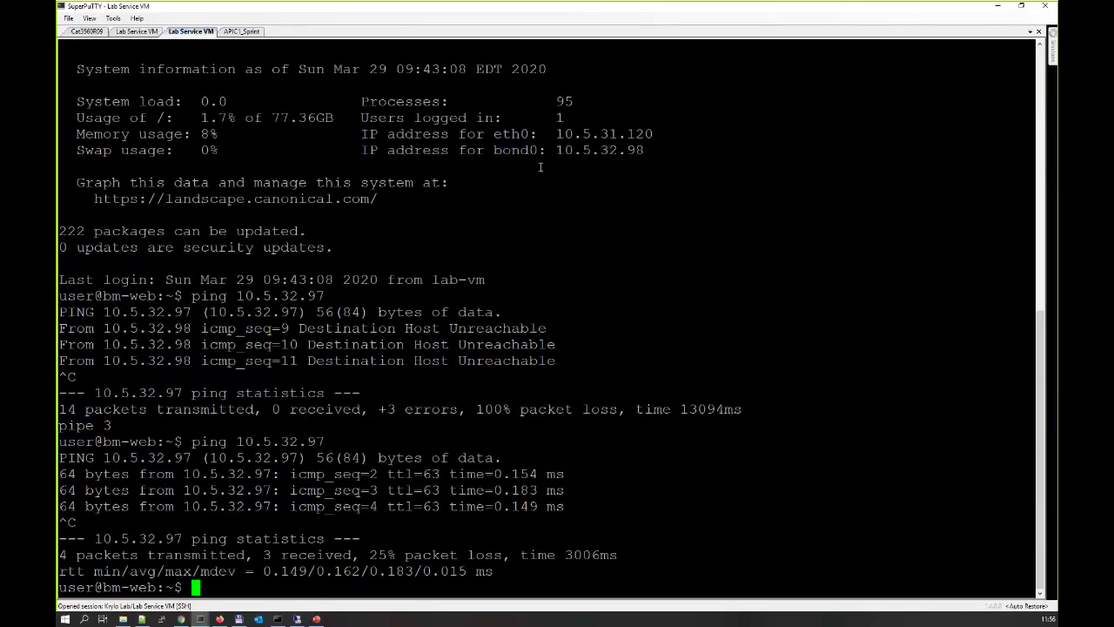
Ping the web host's bond0 address 10.5.32.98 from bm-db, then close the extra APIC login window.
{"action": "left_click_drag", "start_coordinate": [556, 150], "coordinate": [642, 145]}
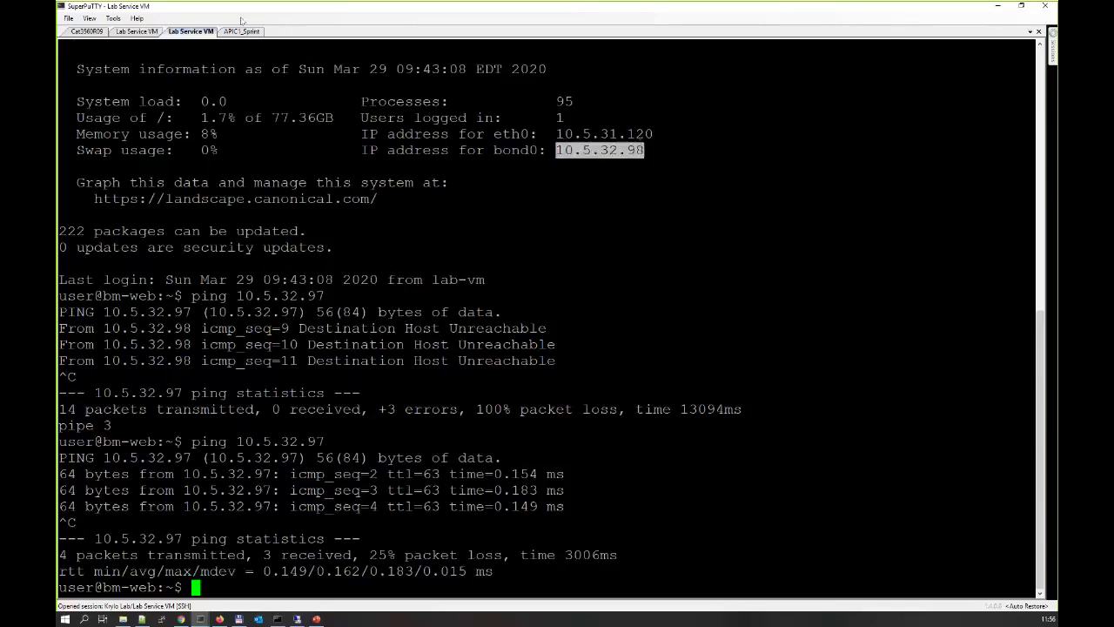
{"action": "left_click", "coordinate": [143, 31]}
{"action": "type", "text": "ping"}
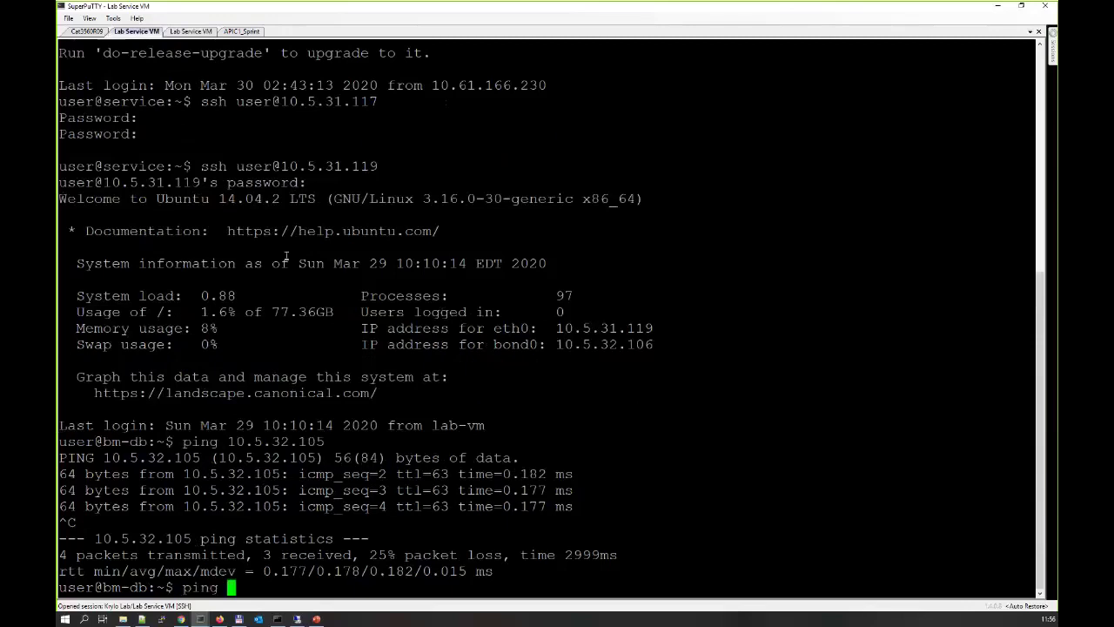
{"action": "right_click", "coordinate": [334, 263]}
{"action": "key", "text": "Return"}
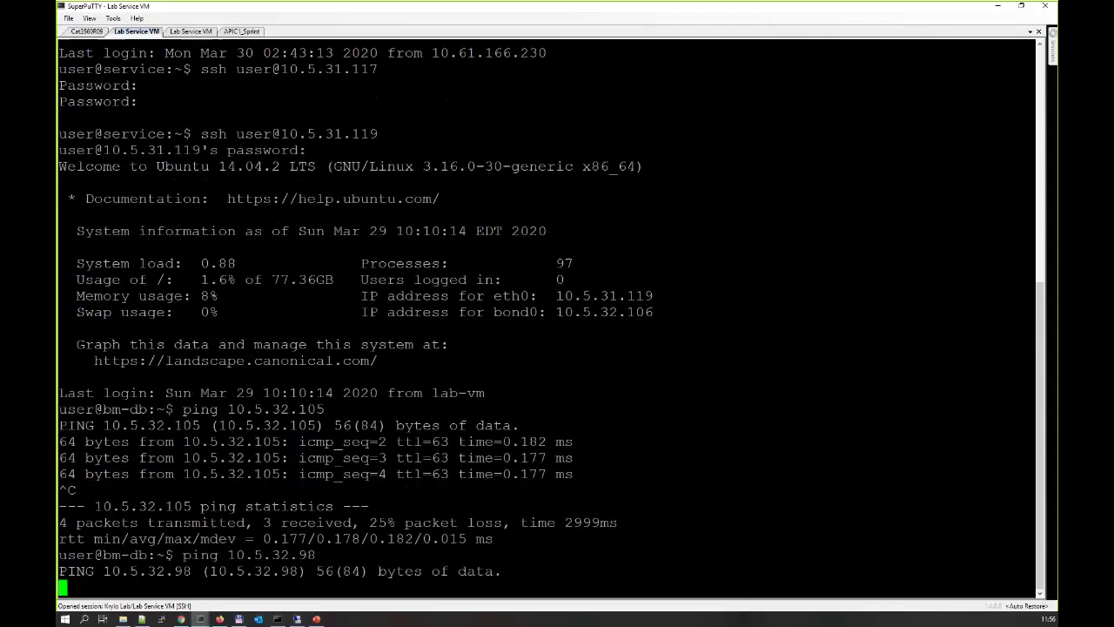
{"action": "key", "text": "alt+Tab"}
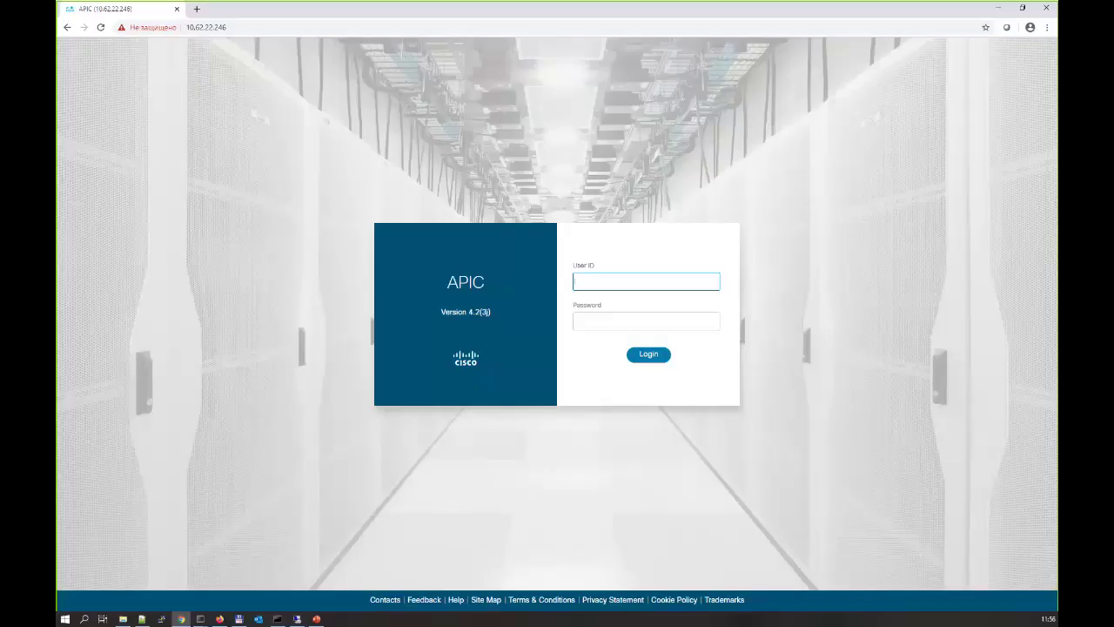
{"action": "left_click", "coordinate": [1045, 9]}
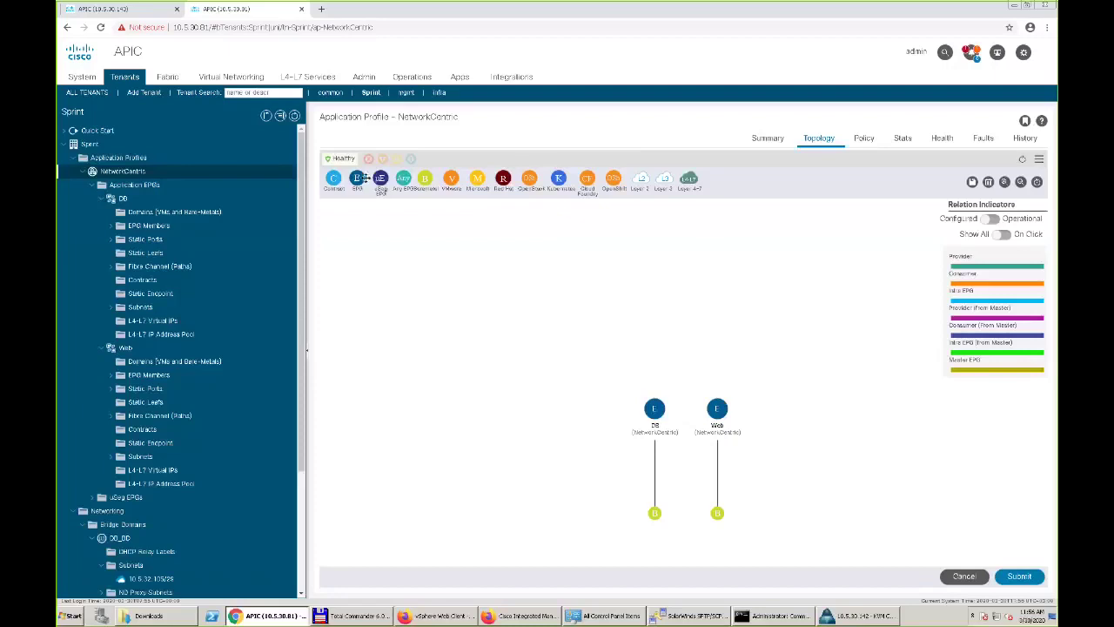
Add contract WEB2DB with no filter from Web (consumer) to DB (provider) and submit it.
{"action": "left_click_drag", "start_coordinate": [333, 177], "coordinate": [707, 402]}
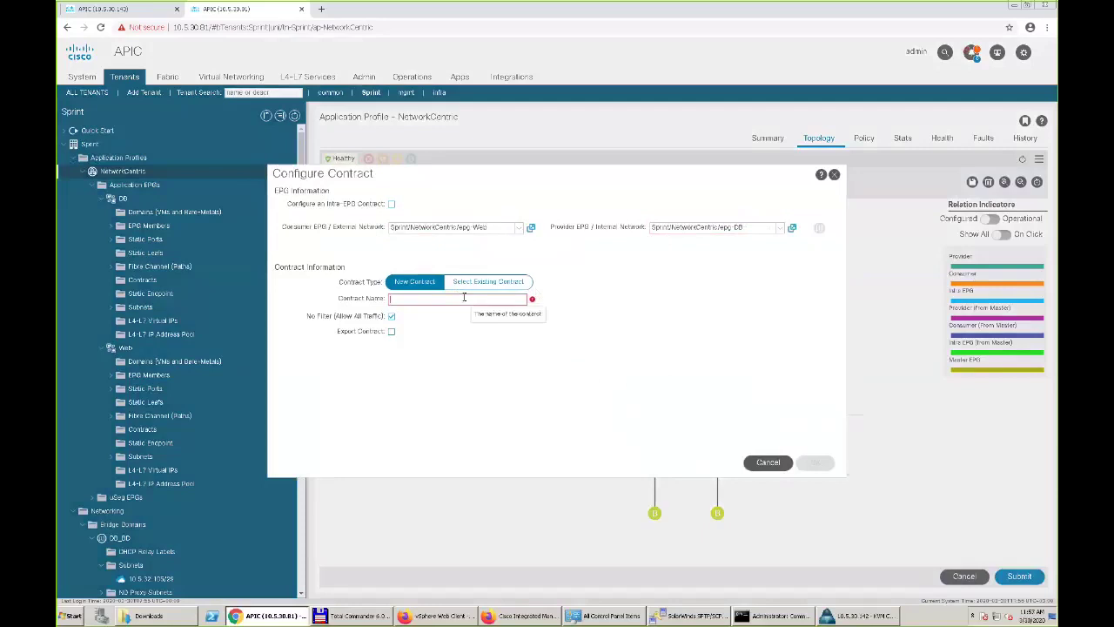
{"action": "type", "text": "WEB2DB"}
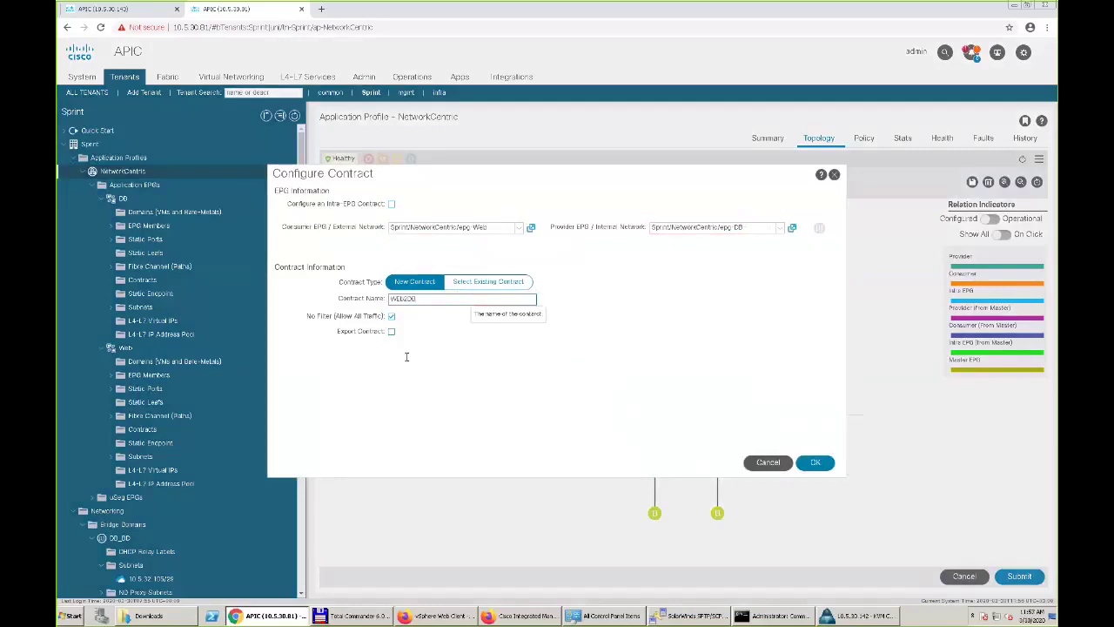
{"action": "left_click", "coordinate": [816, 464]}
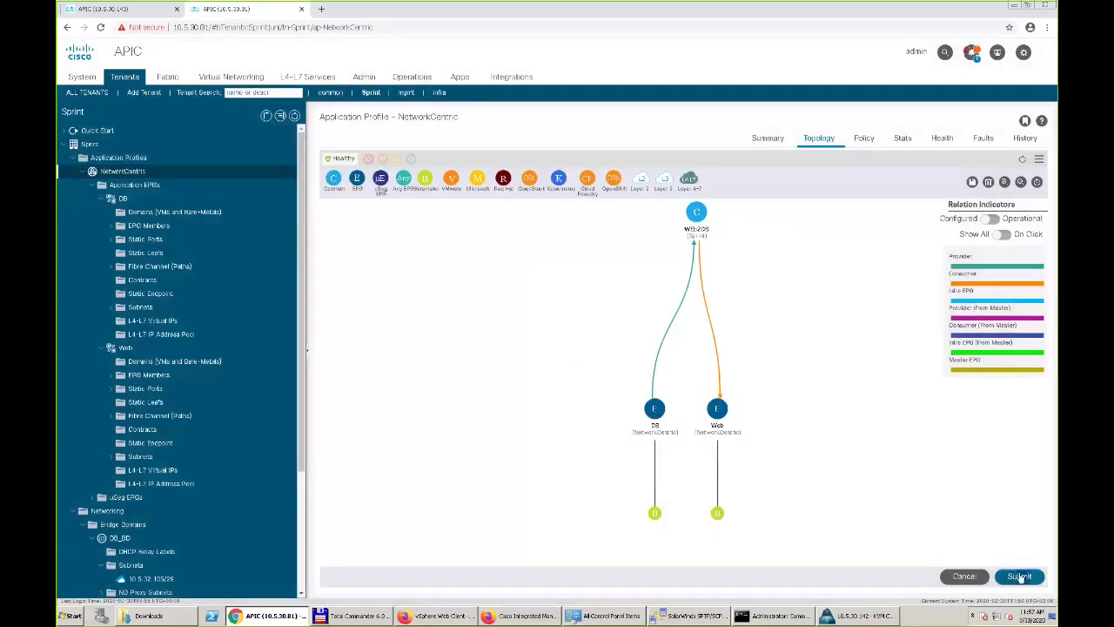
{"action": "left_click", "coordinate": [1019, 576]}
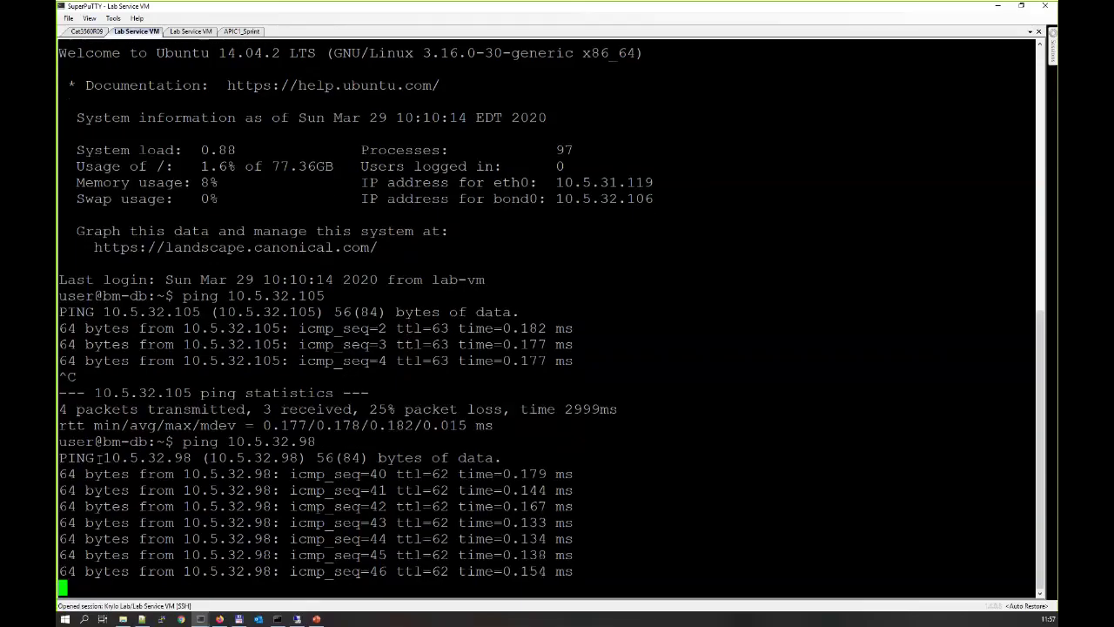
Stop bm-db's ping to 10.5.32.98 and move to the Cat3560R09 switch console.
{"action": "key", "text": "ctrl+c"}
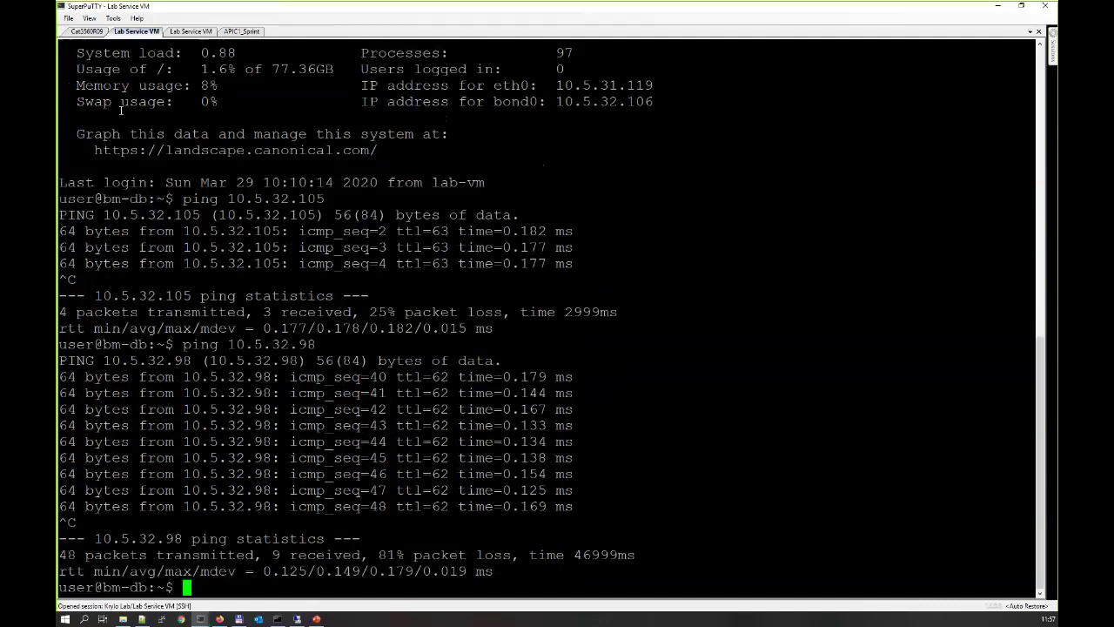
{"action": "left_click", "coordinate": [92, 32]}
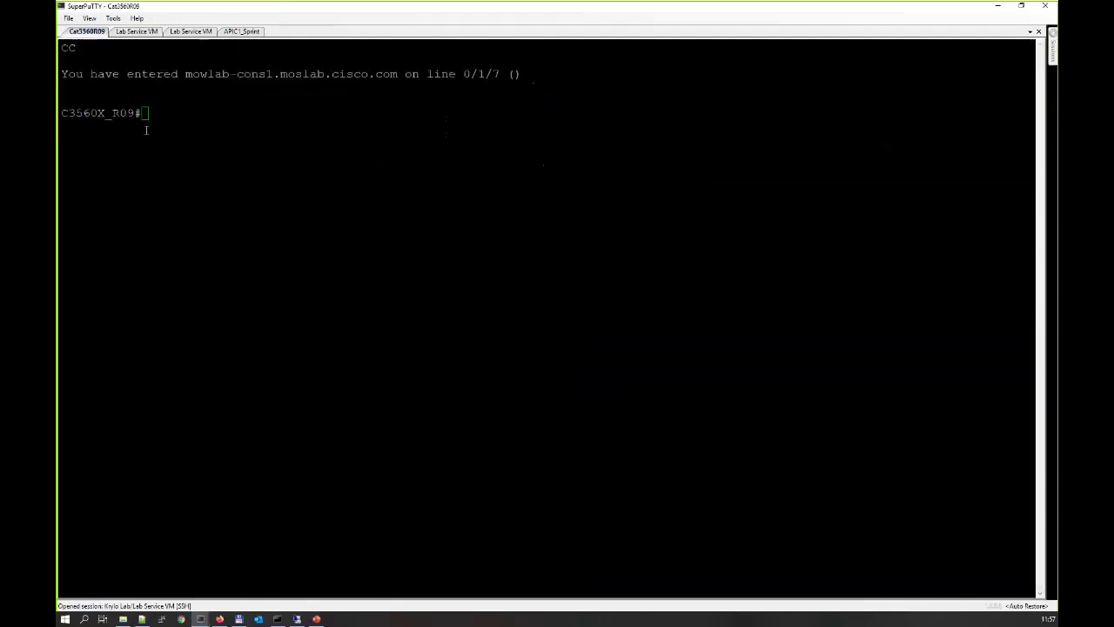
Run 'sh run int vlan 300' to show Vlan300 at 172.16.128.2/29 in VRF ACI.
{"action": "key", "text": "Return"}
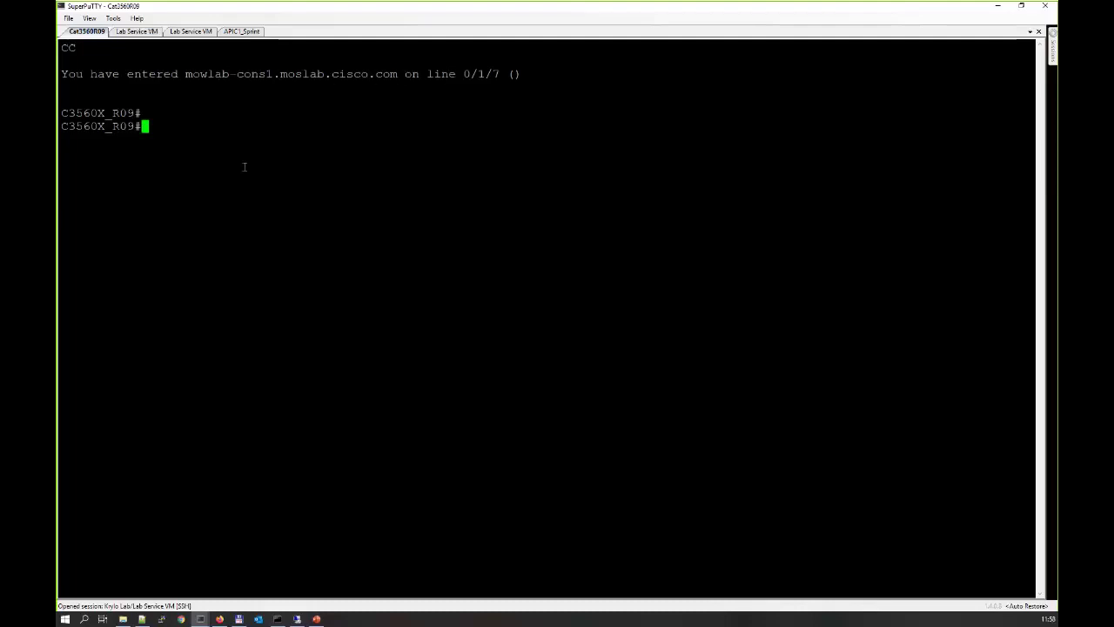
{"action": "type", "text": "sh run int vlan 300"}
{"action": "key", "text": "Return"}
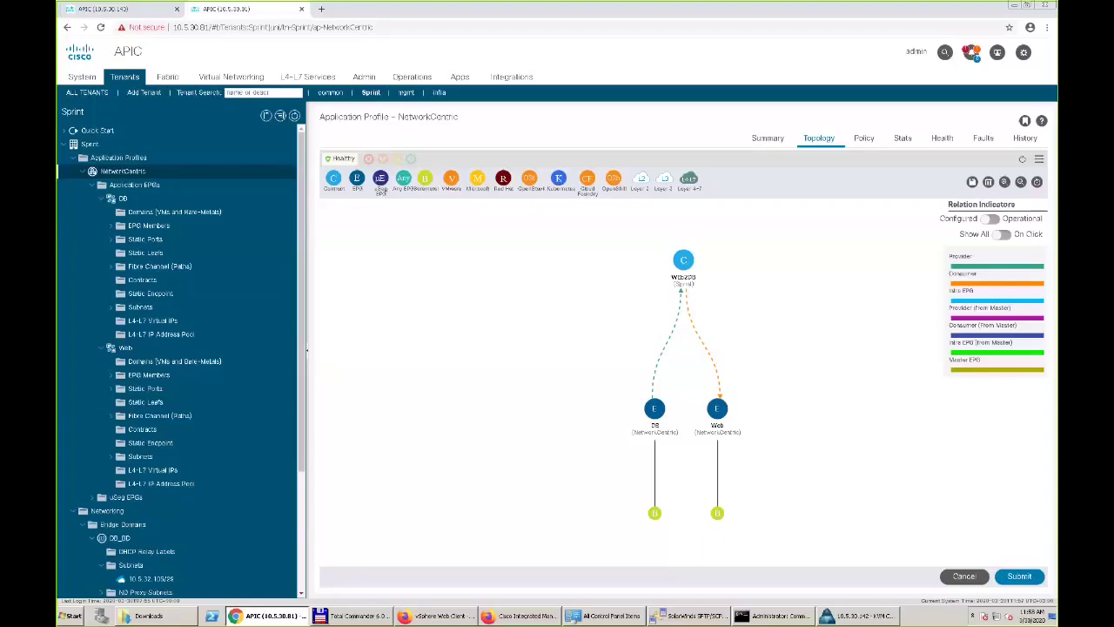
In Fabric > Access Policies, open leaf profile Switch101-102_Profile, then interface profile Switch101-102_Profile_ifselector.
{"action": "left_click", "coordinate": [169, 77]}
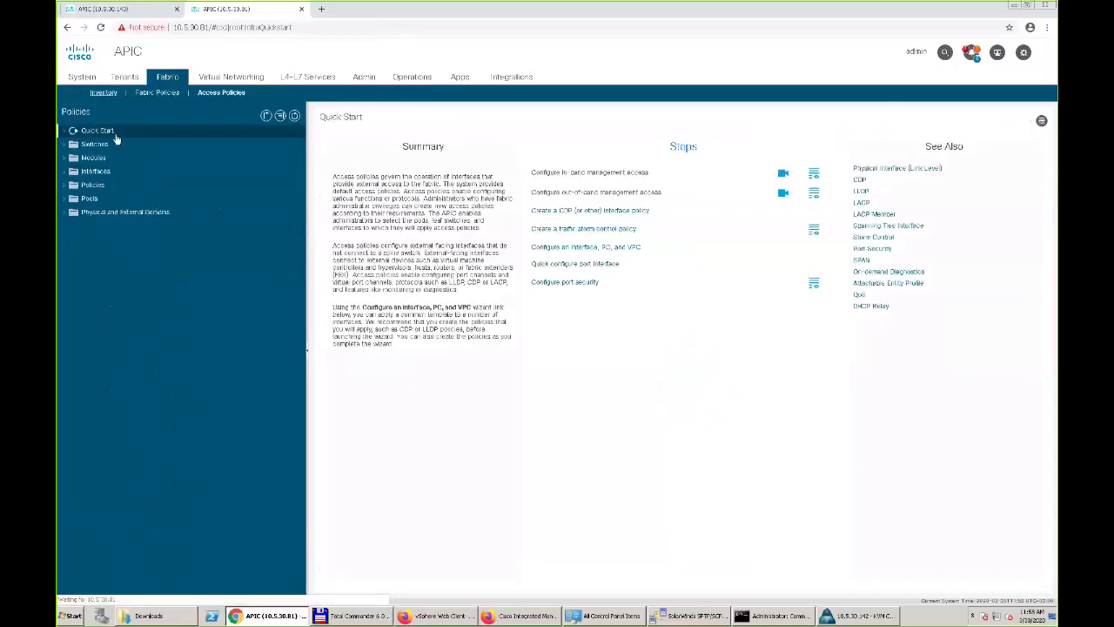
{"action": "left_click", "coordinate": [66, 146]}
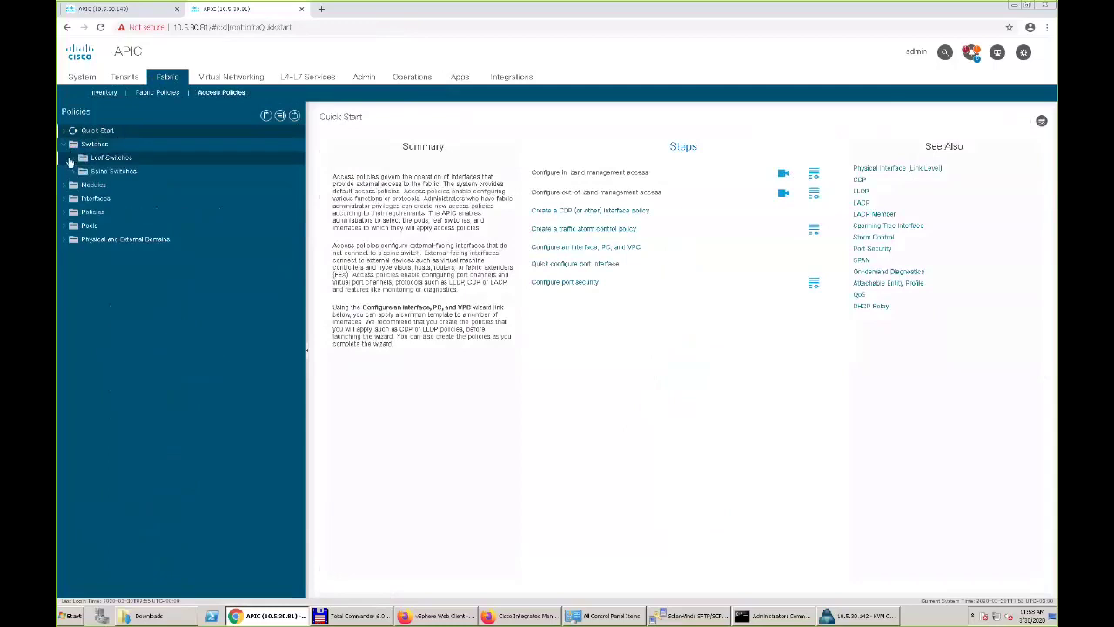
{"action": "left_click", "coordinate": [71, 161]}
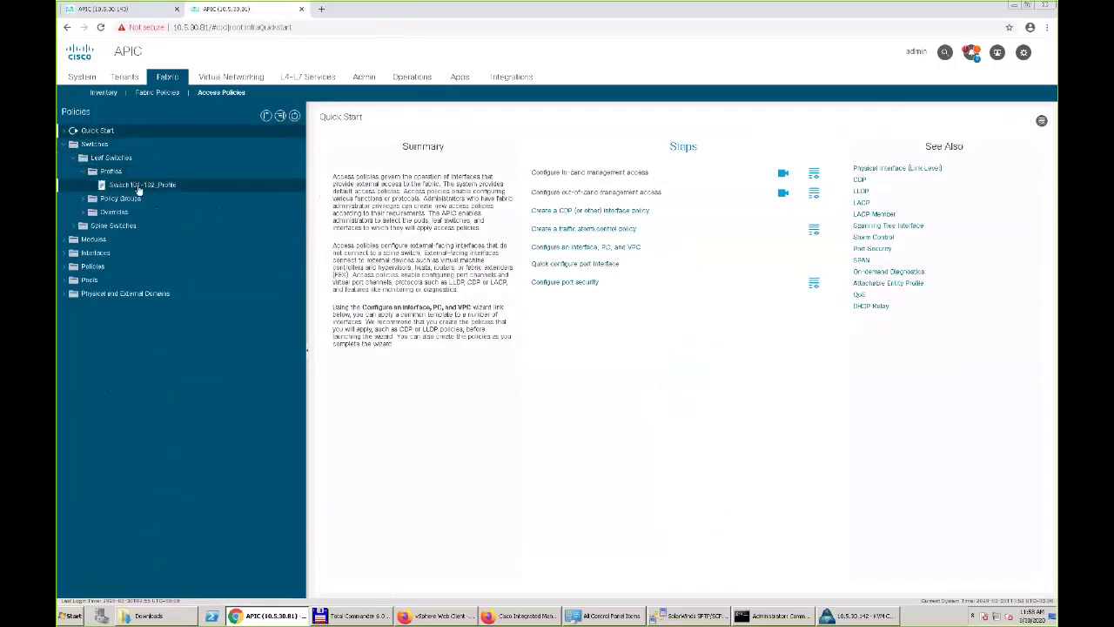
{"action": "left_click", "coordinate": [131, 187]}
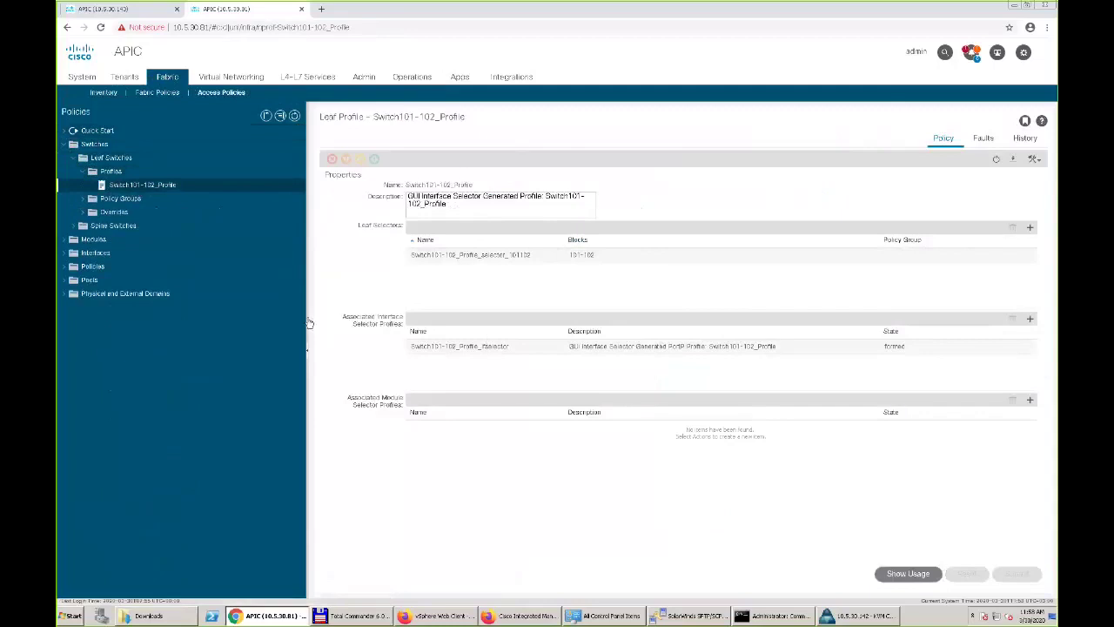
{"action": "left_click", "coordinate": [65, 253]}
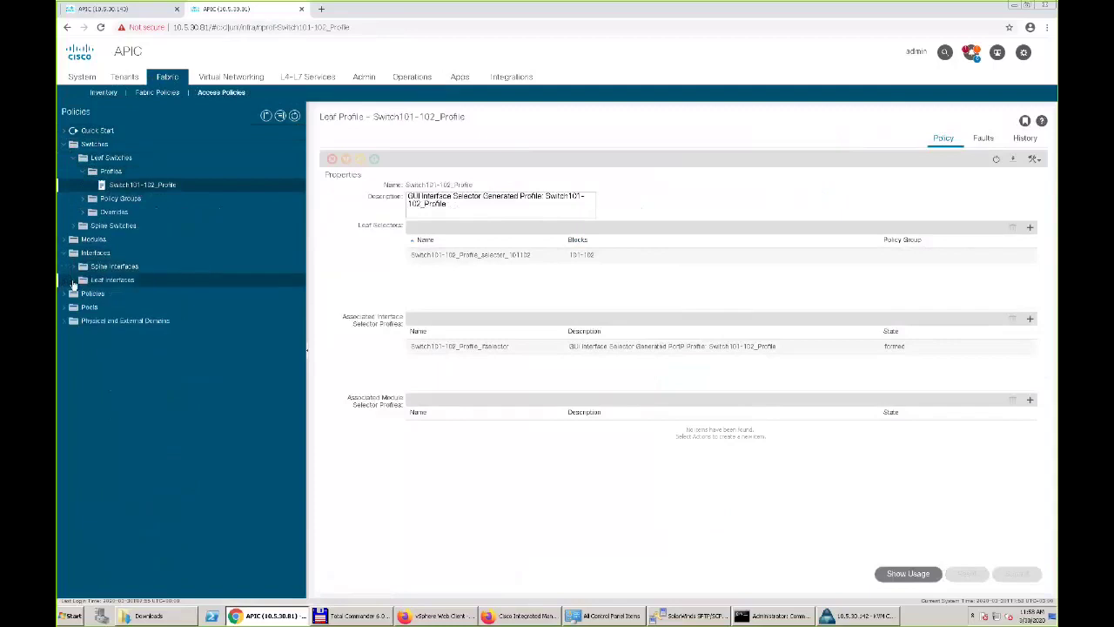
{"action": "left_click", "coordinate": [74, 281]}
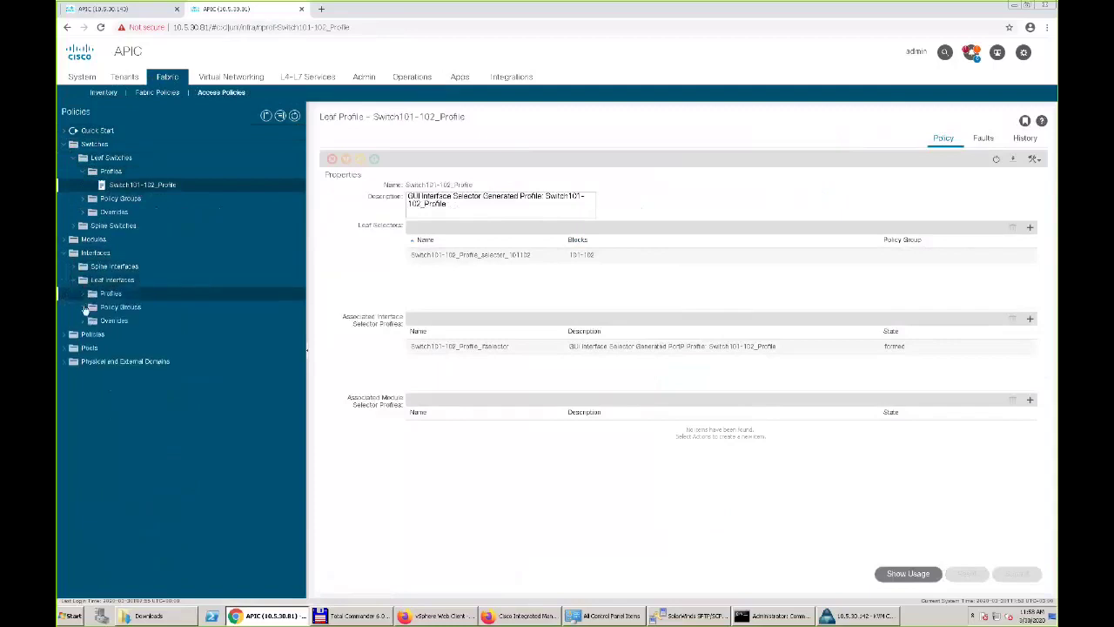
{"action": "left_click", "coordinate": [83, 295]}
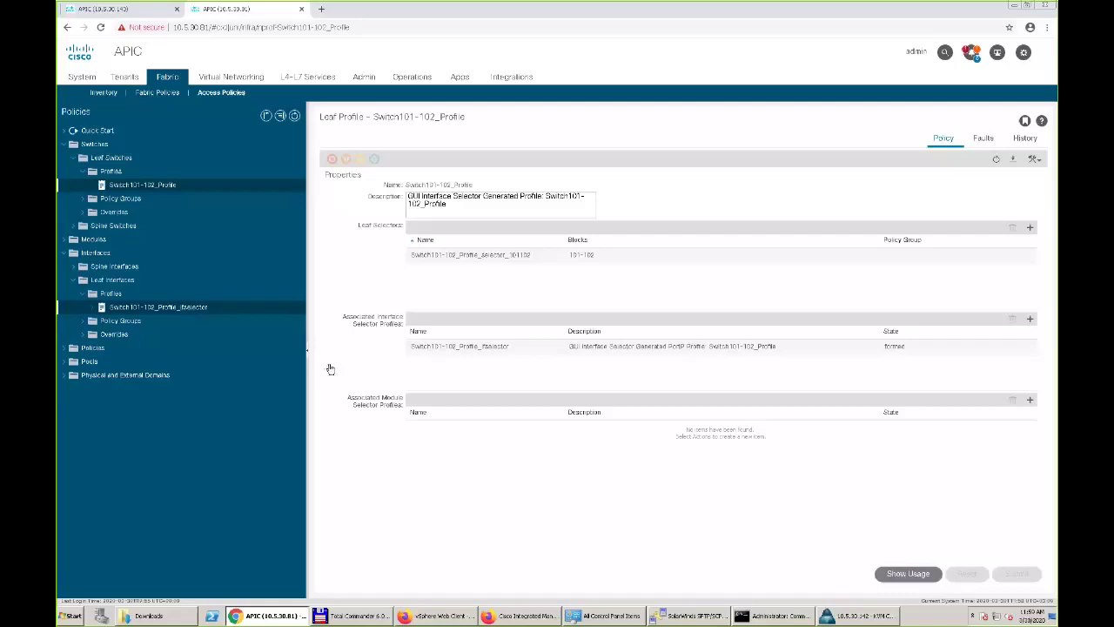
{"action": "left_click", "coordinate": [104, 309]}
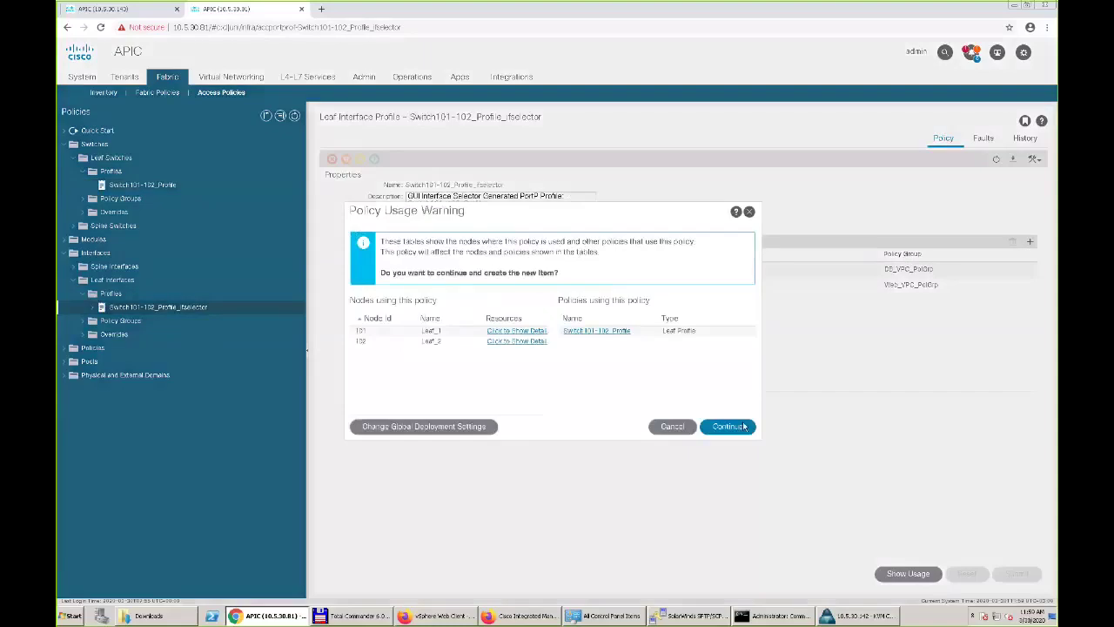
Add access port selector Cat3k for interface 1/17.
{"action": "left_click", "coordinate": [740, 425]}
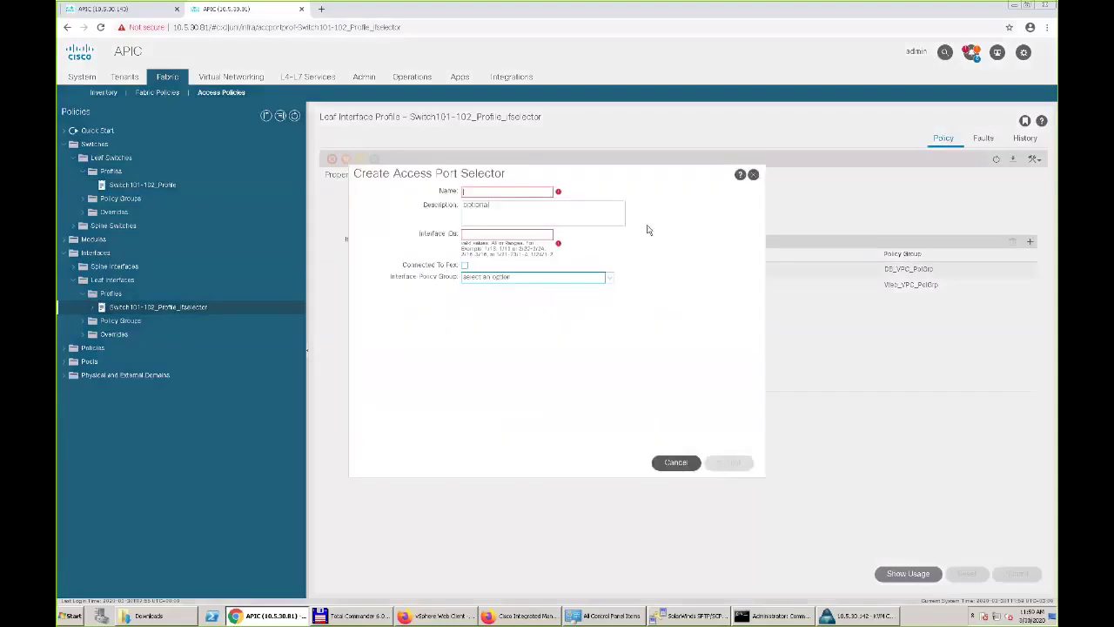
{"action": "left_click", "coordinate": [513, 195]}
{"action": "type", "text": "e"}
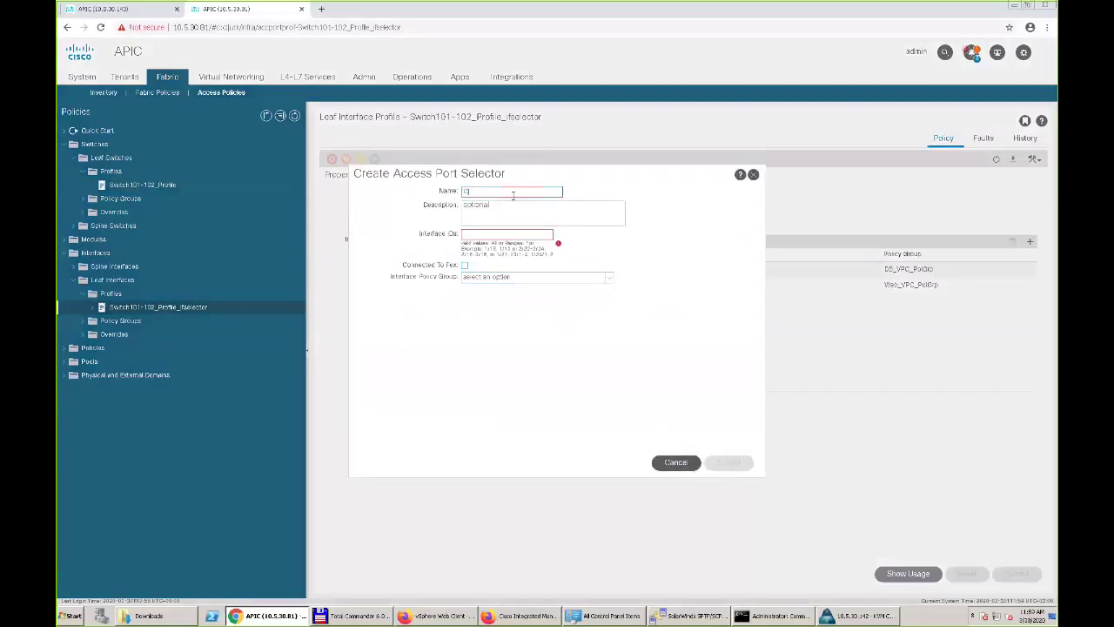
{"action": "type", "text": "At3k"}
{"action": "left_click", "coordinate": [517, 236]}
{"action": "type", "text": "1/17"}
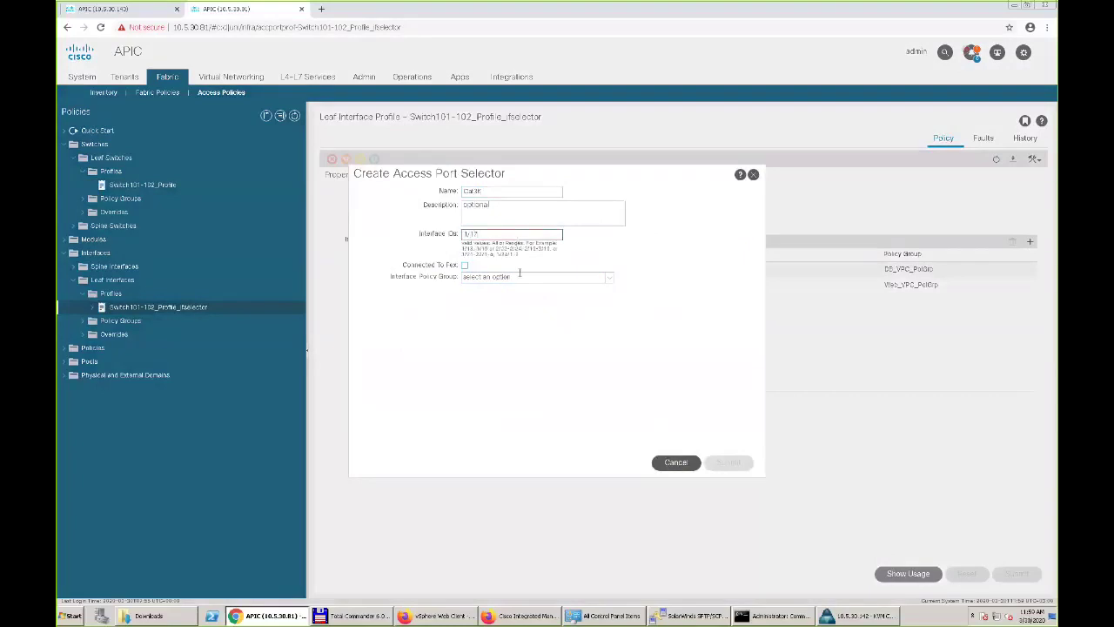
Begin a new VPC interface policy group for the Cat3k selector.
{"action": "left_click", "coordinate": [519, 276]}
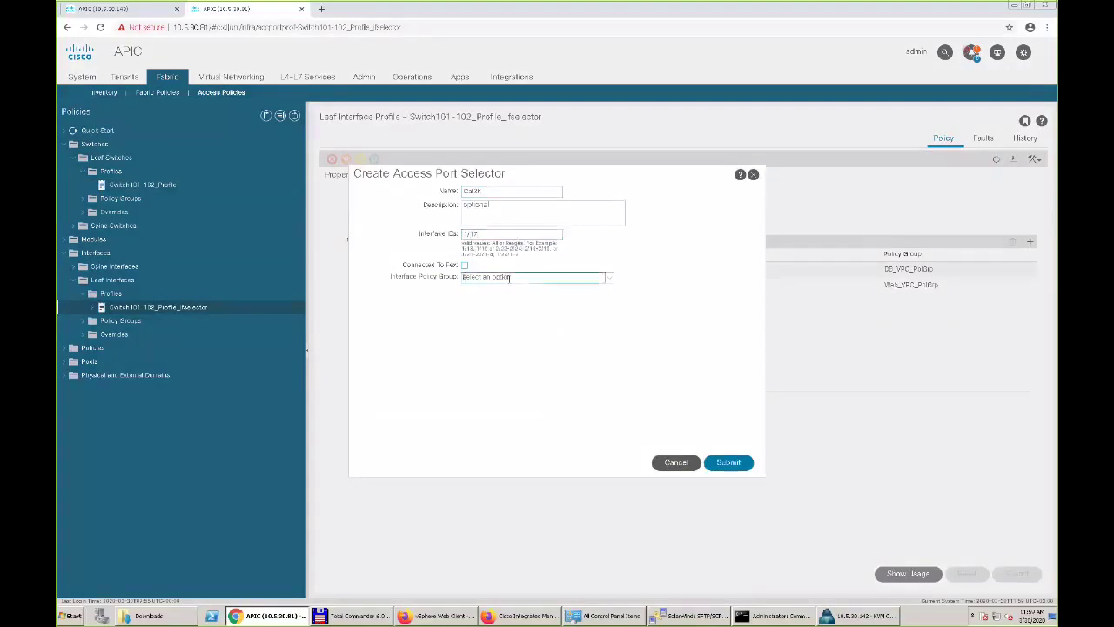
{"action": "left_click", "coordinate": [611, 280]}
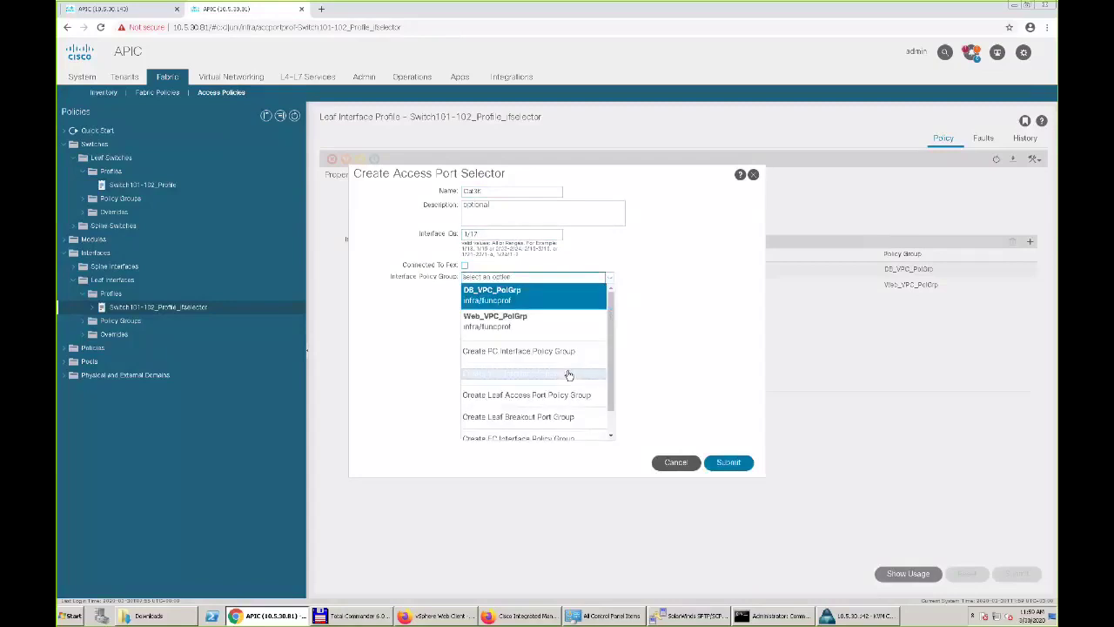
{"action": "left_click", "coordinate": [568, 374]}
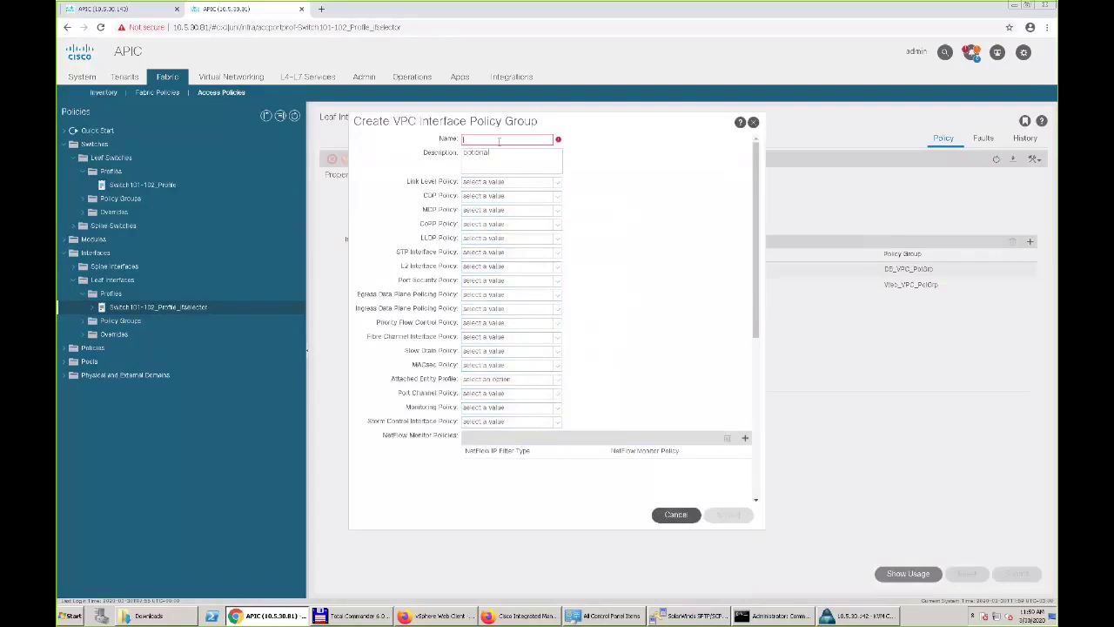
Name the VPC policy group Cat3k_VPC and set its port channel policy to LACP_Active.
{"action": "type", "text": "Cat3k_VPC"}
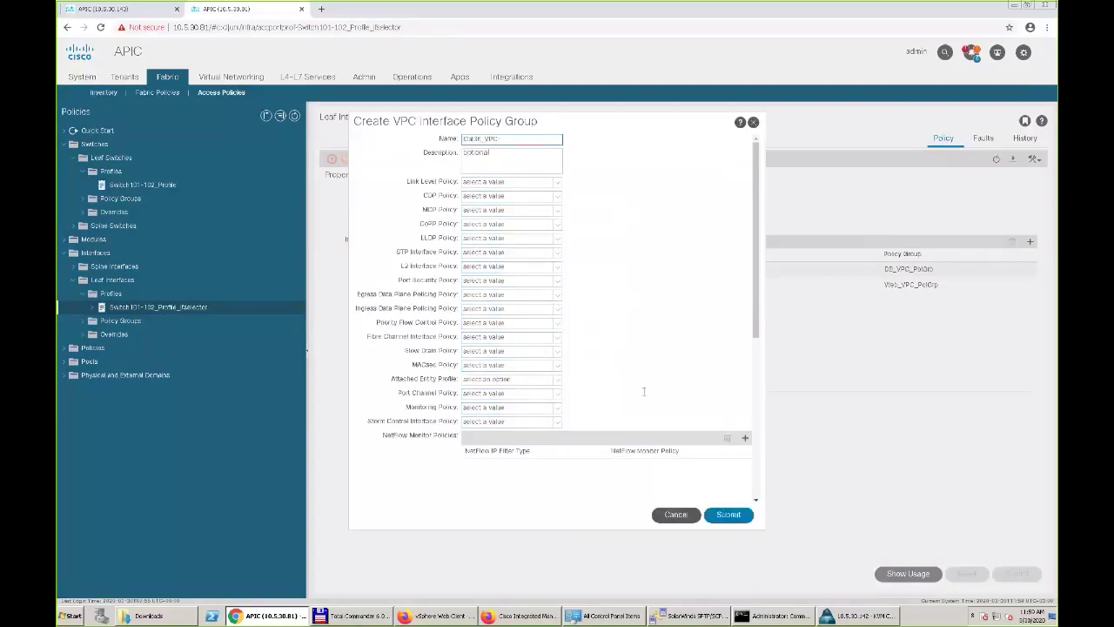
{"action": "left_click", "coordinate": [520, 399]}
{"action": "left_click", "coordinate": [519, 400]}
{"action": "left_click", "coordinate": [526, 386]}
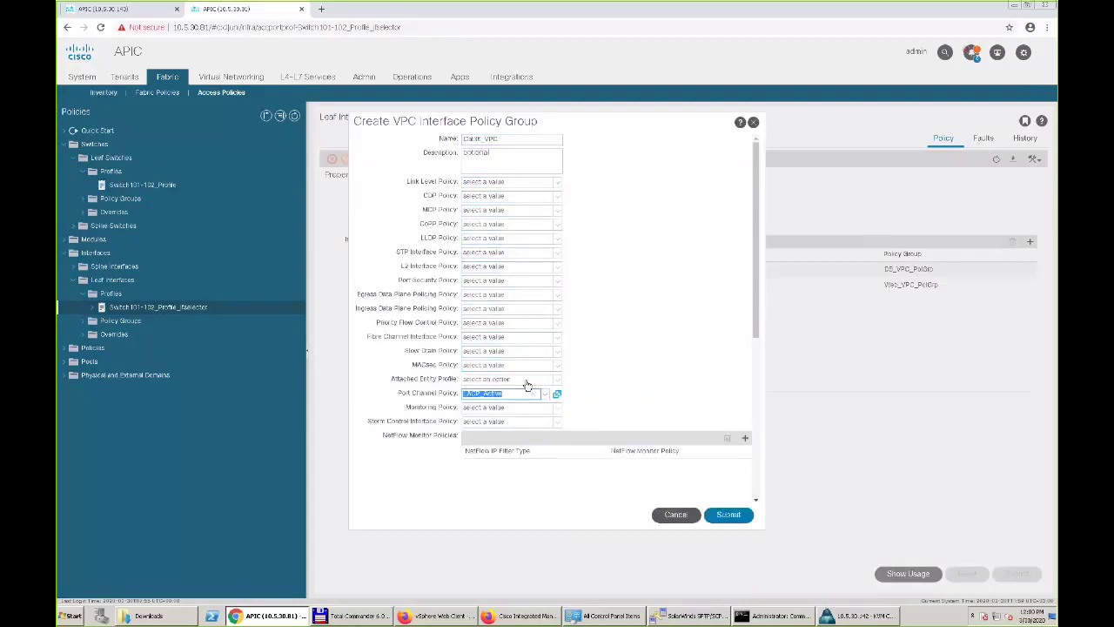
Create entity profile Cat3K_AAEP and begin adding a new Layer 3 domain to it.
{"action": "left_click", "coordinate": [527, 383]}
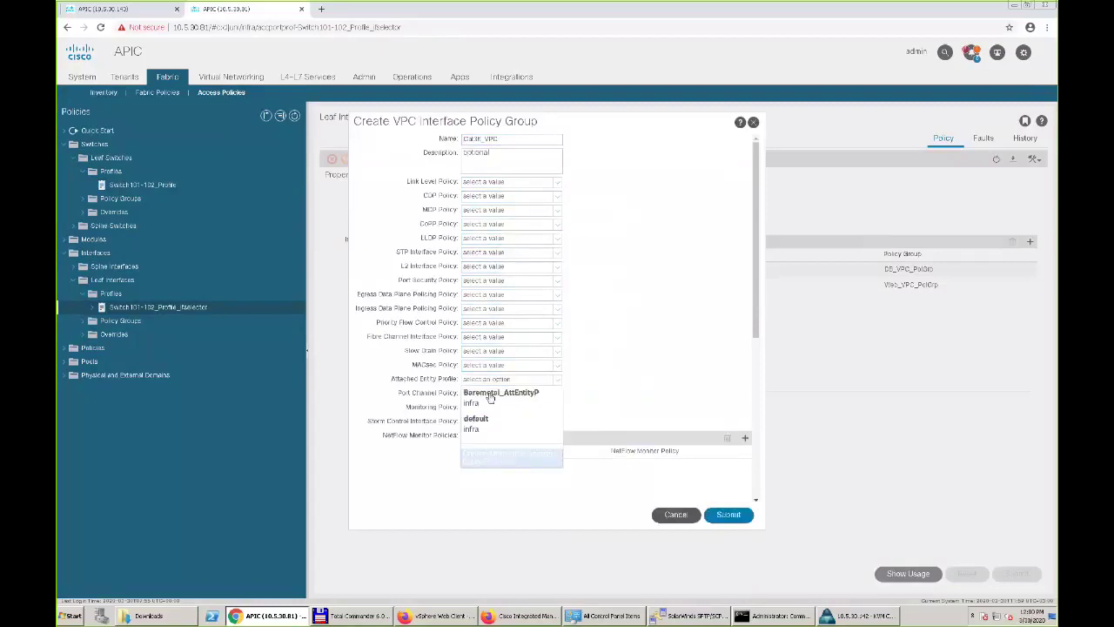
{"action": "left_click", "coordinate": [510, 456]}
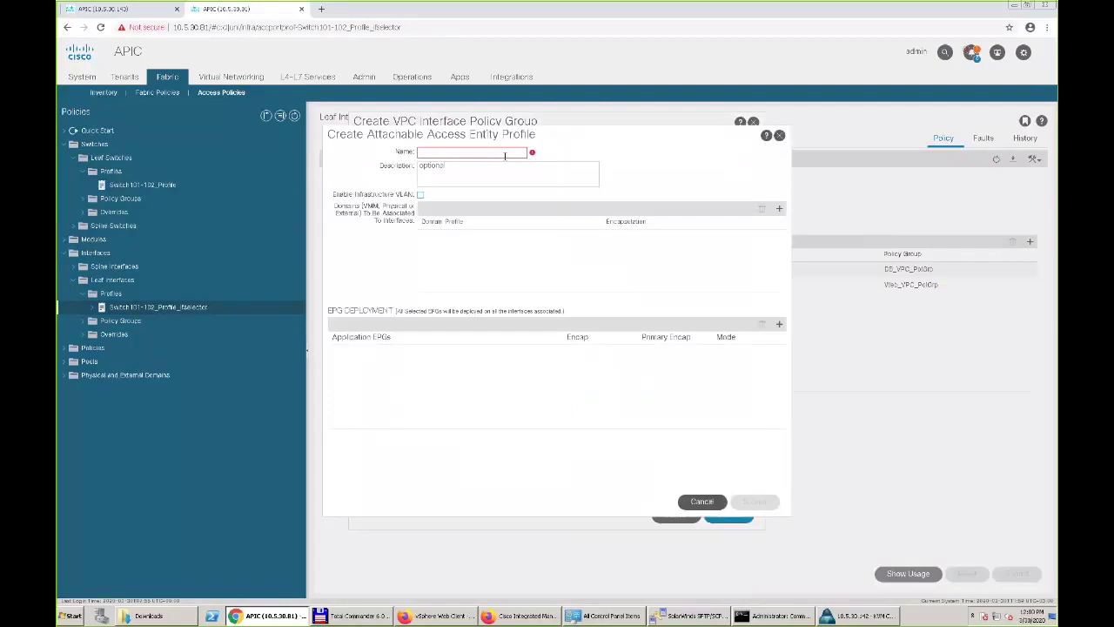
{"action": "left_click", "coordinate": [505, 155]}
{"action": "type", "text": "Dark_AAEP"}
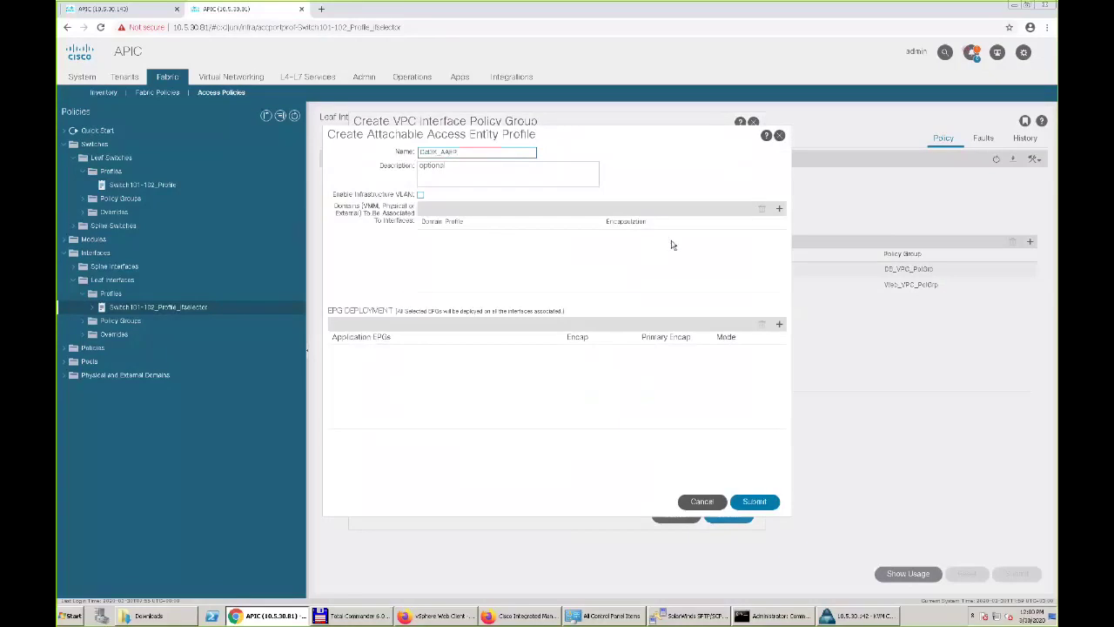
{"action": "left_click", "coordinate": [779, 211]}
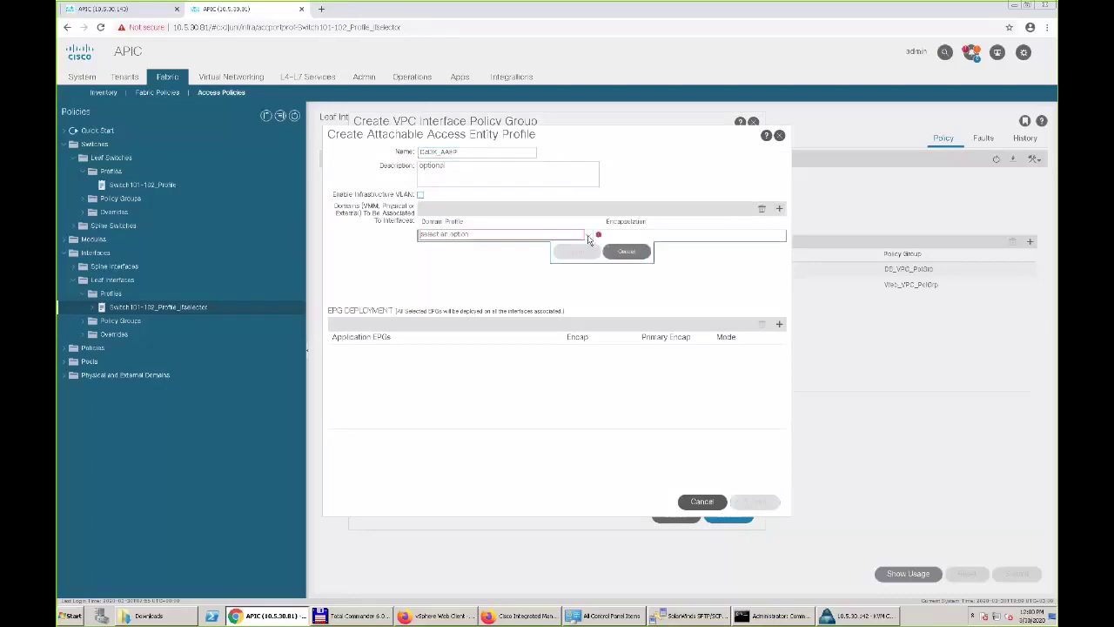
{"action": "left_click", "coordinate": [500, 234]}
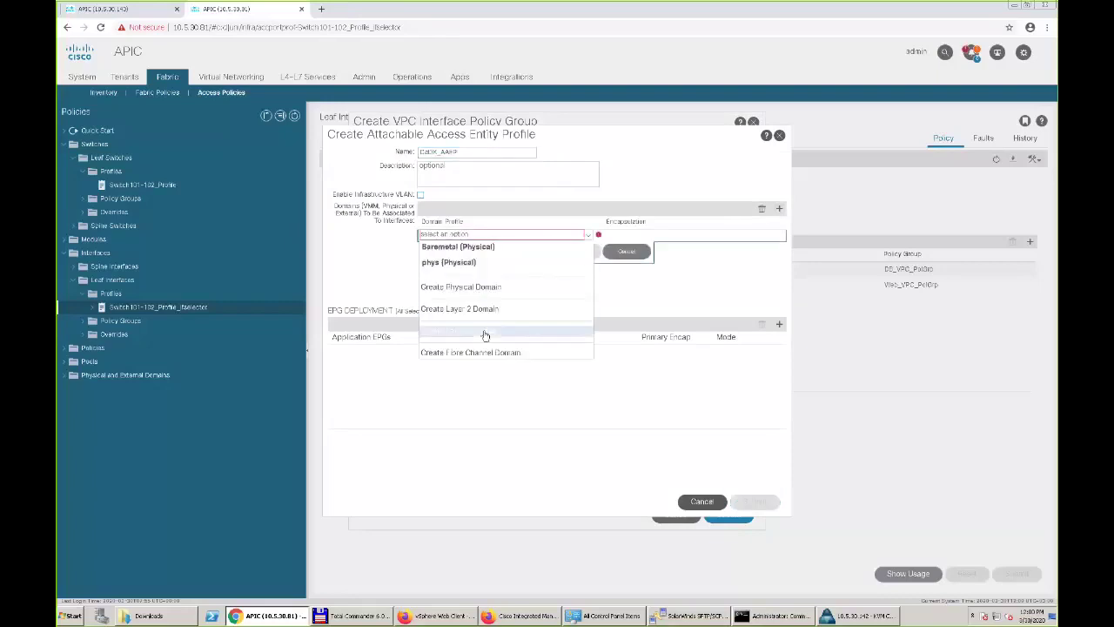
{"action": "left_click", "coordinate": [484, 336]}
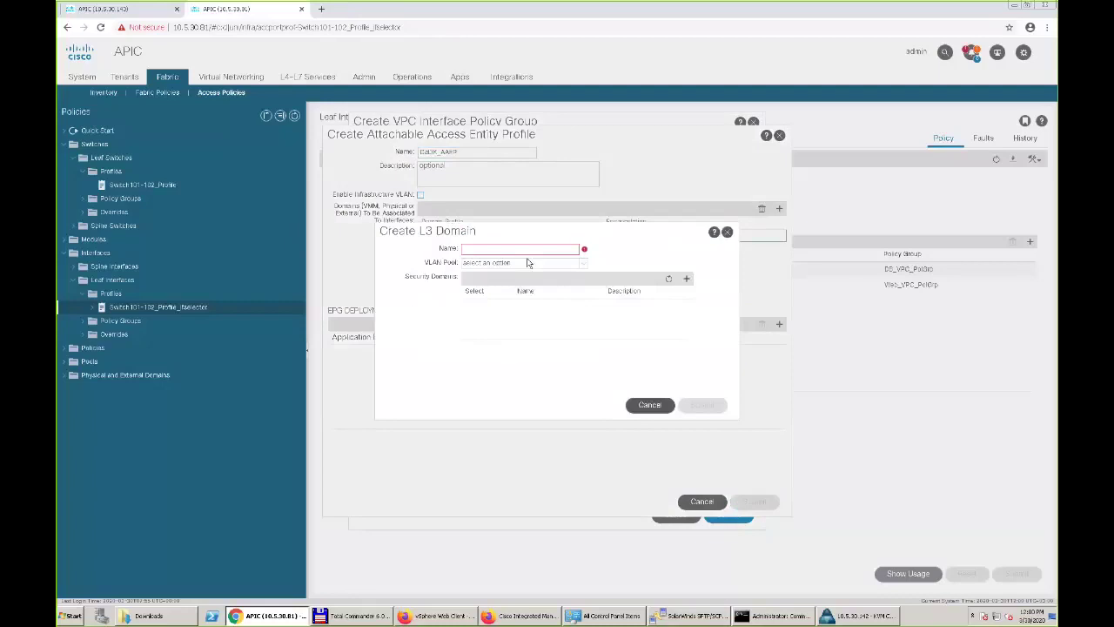
Name the L3 domain CAT3K_L3D and build a static VLAN pool with range 300–309.
{"action": "type", "text": "L3Ext"}
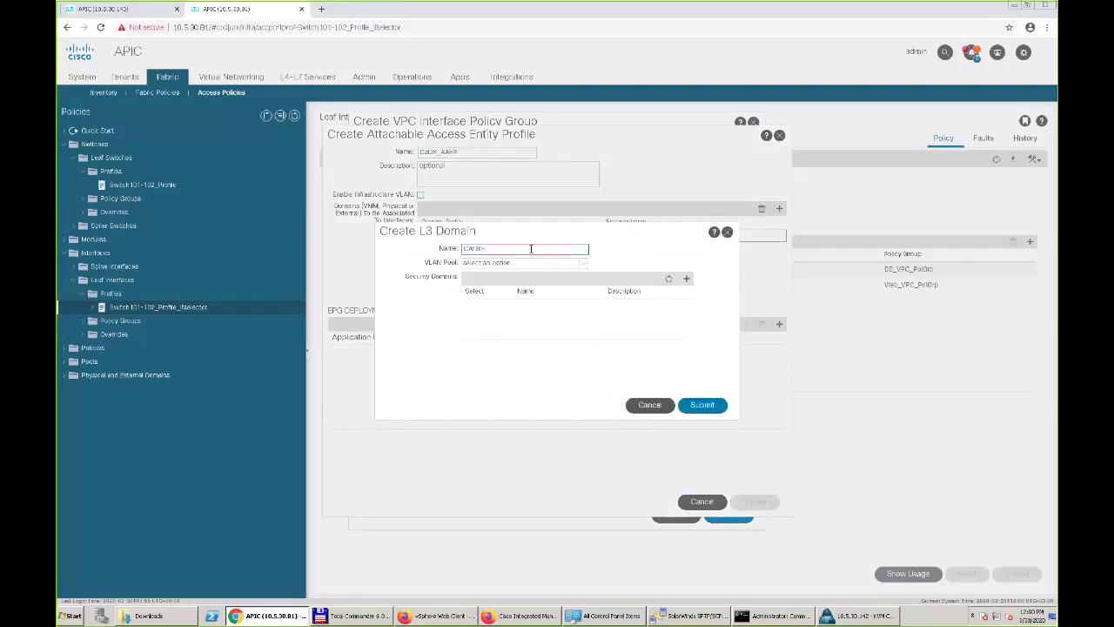
{"action": "type", "text": "L3O"}
{"action": "left_click", "coordinate": [564, 264]}
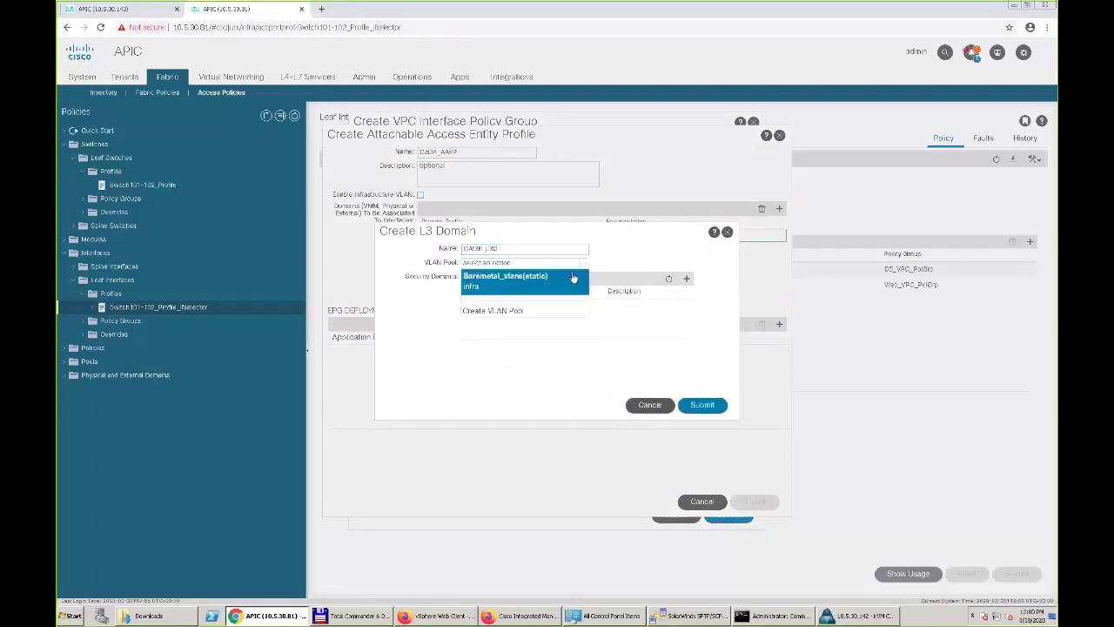
{"action": "left_click", "coordinate": [500, 314]}
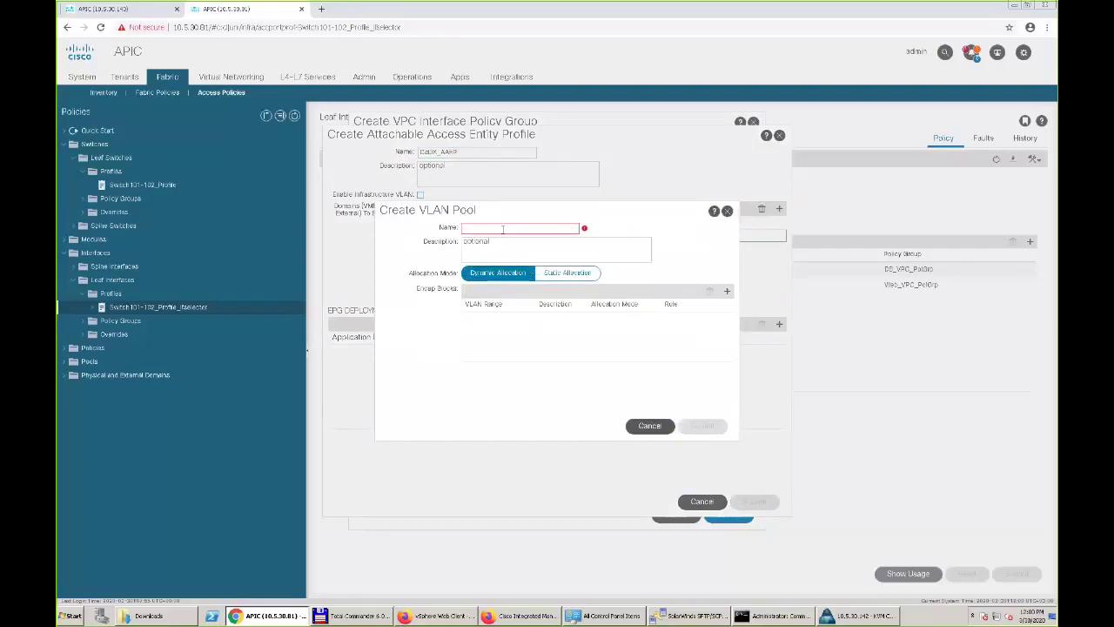
{"action": "type", "text": "DalSK_VLAN"}
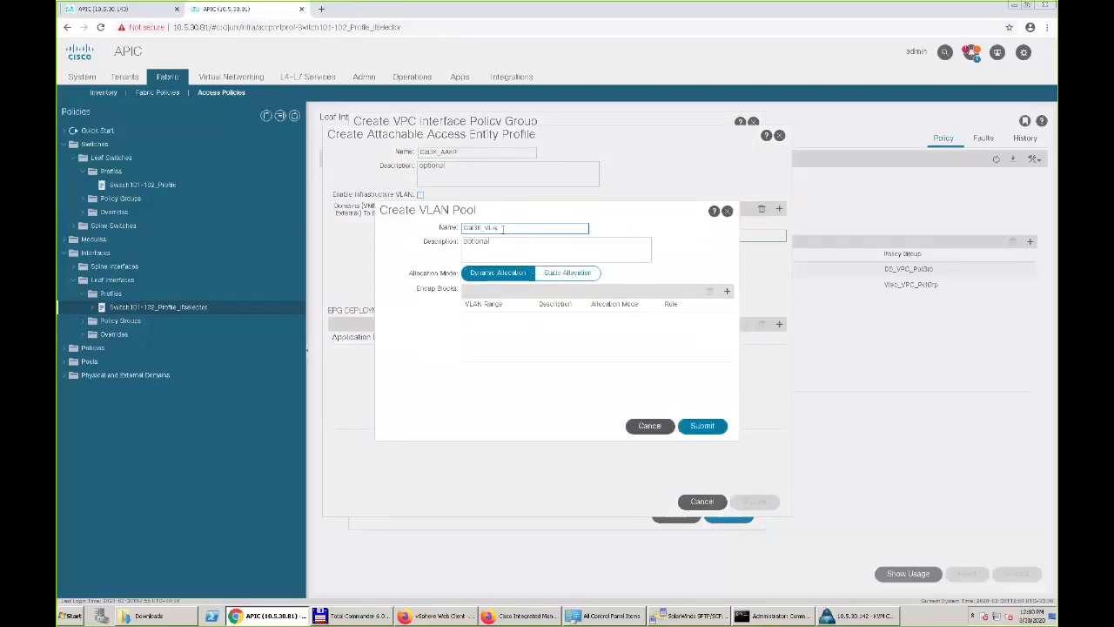
{"action": "type", "text": "s"}
{"action": "left_click", "coordinate": [572, 275]}
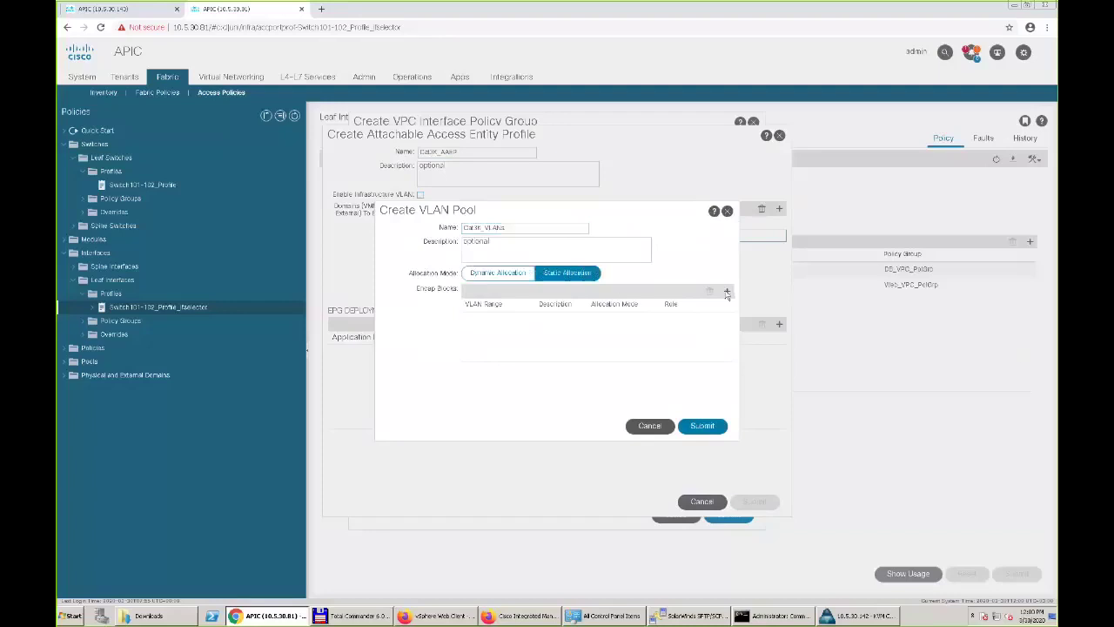
{"action": "left_click", "coordinate": [484, 291]}
{"action": "left_click", "coordinate": [491, 308]}
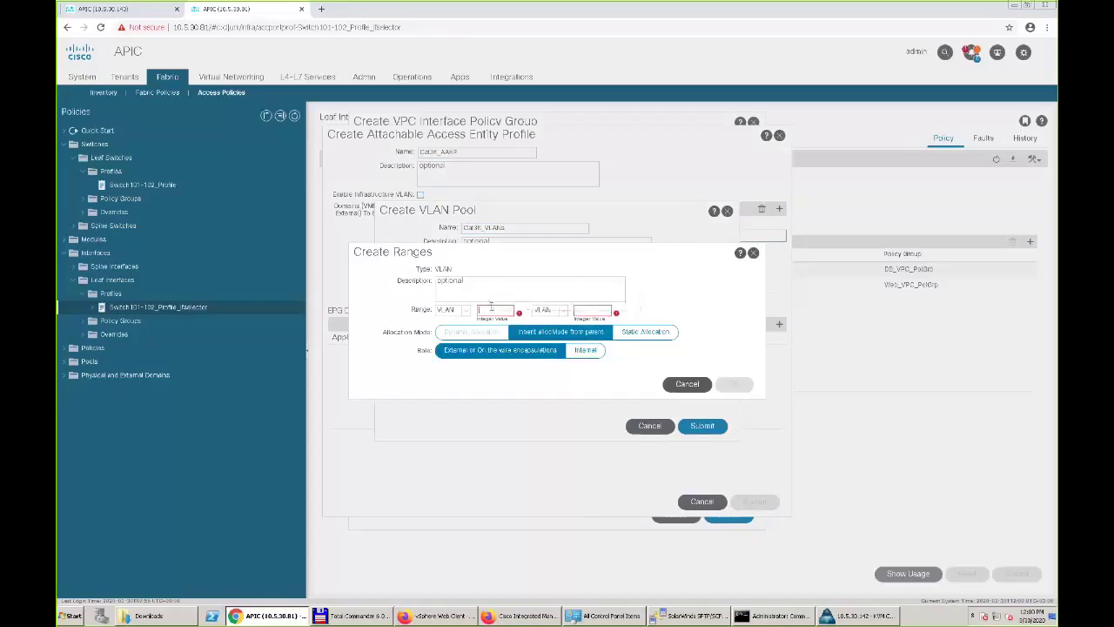
{"action": "type", "text": "100"}
{"action": "type", "text": "399"}
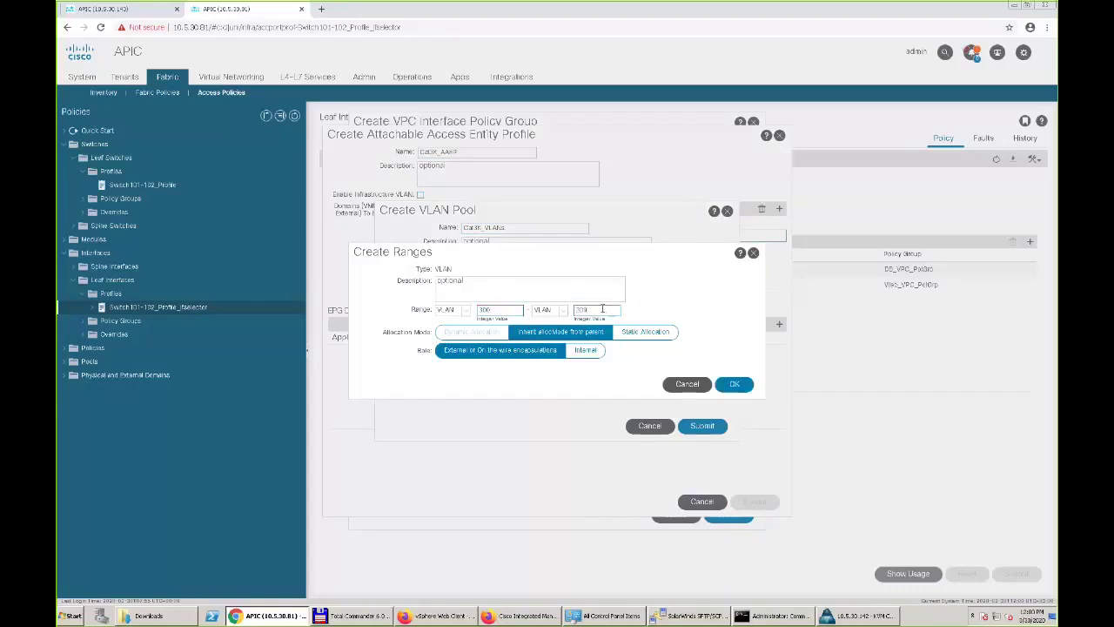
Submit the VLAN pool and CAT3K_L3D domain, attach it, and submit Cat3K_AAEP.
{"action": "left_click", "coordinate": [735, 384]}
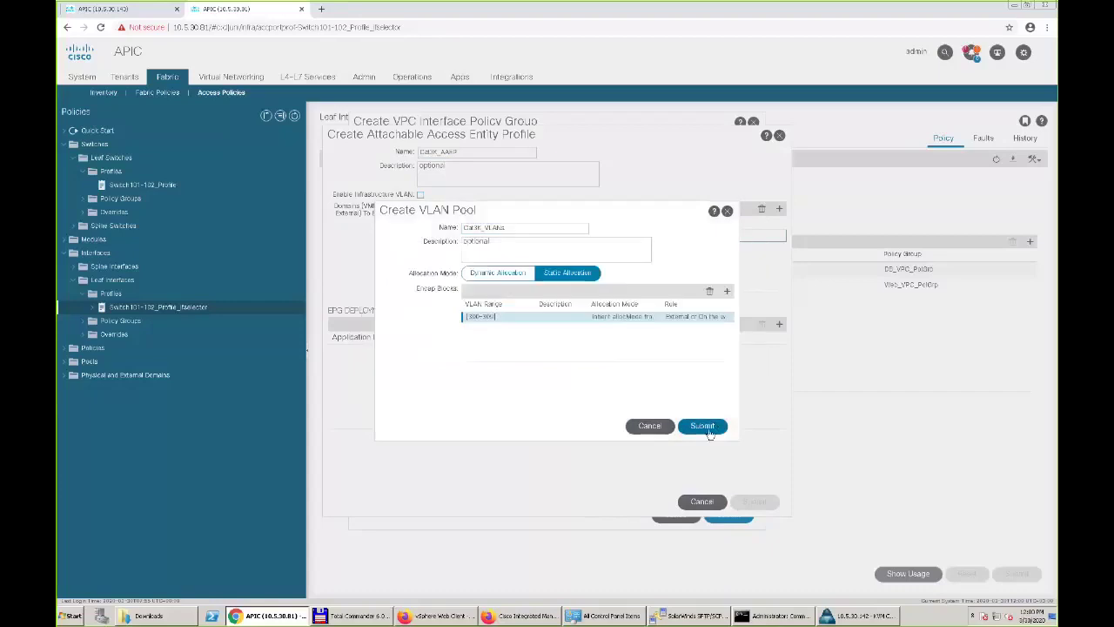
{"action": "left_click", "coordinate": [709, 430]}
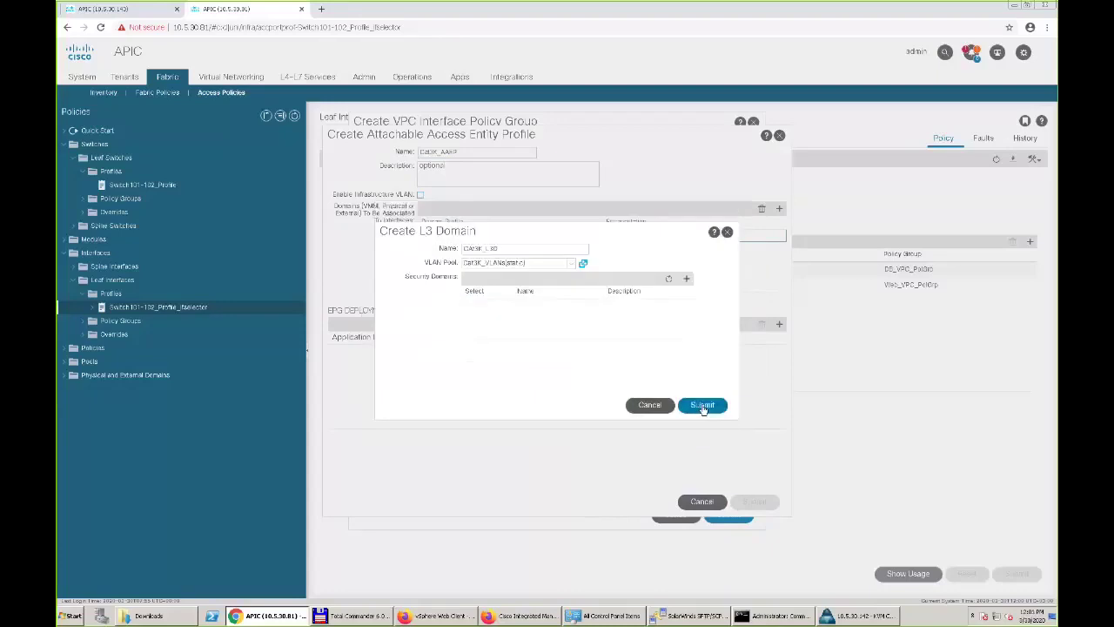
{"action": "left_click", "coordinate": [704, 404]}
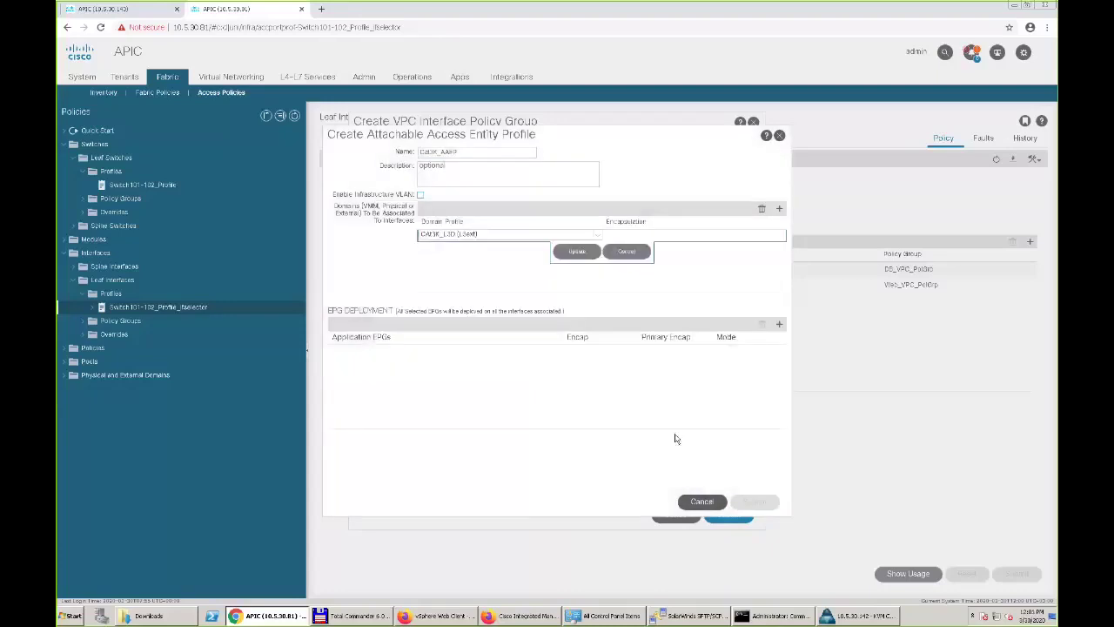
{"action": "left_click", "coordinate": [586, 254]}
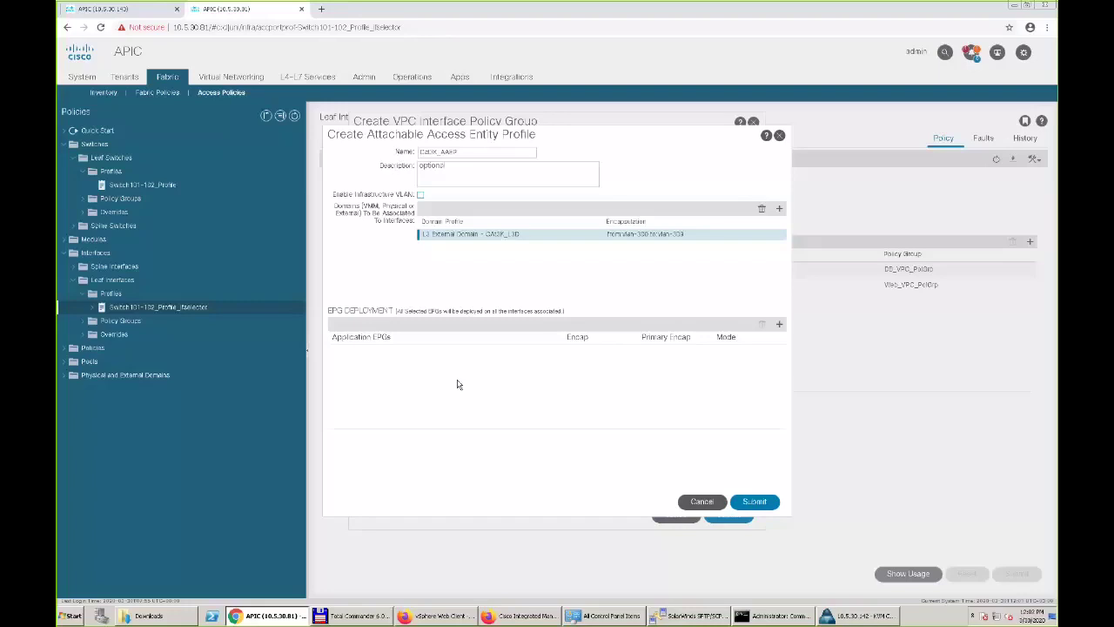
{"action": "left_click", "coordinate": [753, 502]}
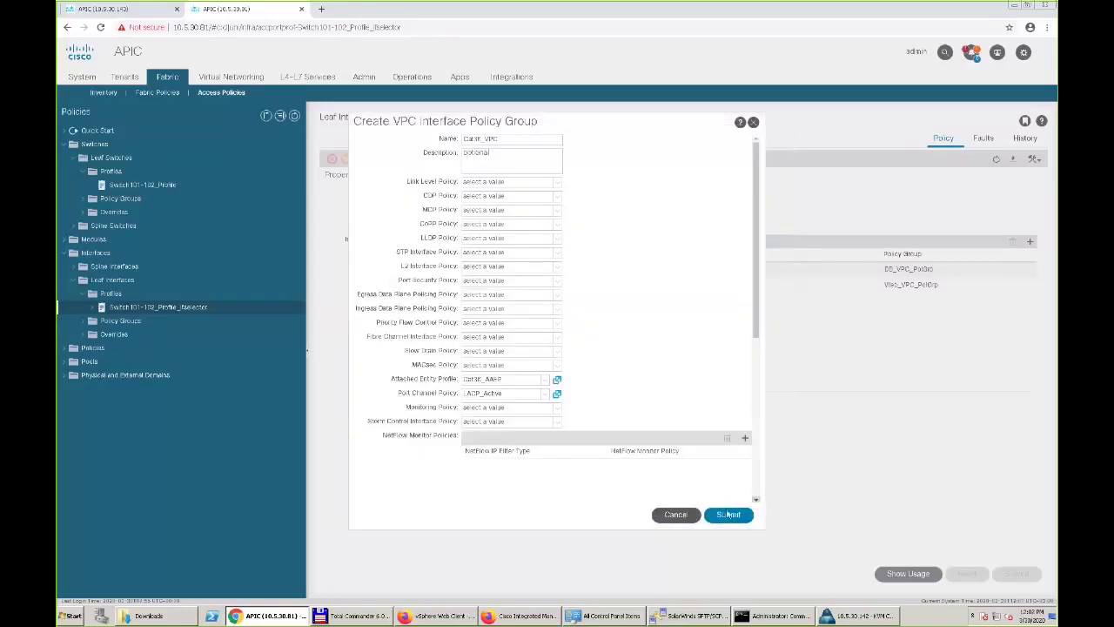
Submit policy group Cat3K_VPC and the Cat3K selector on port 1/17.
{"action": "left_click", "coordinate": [729, 515]}
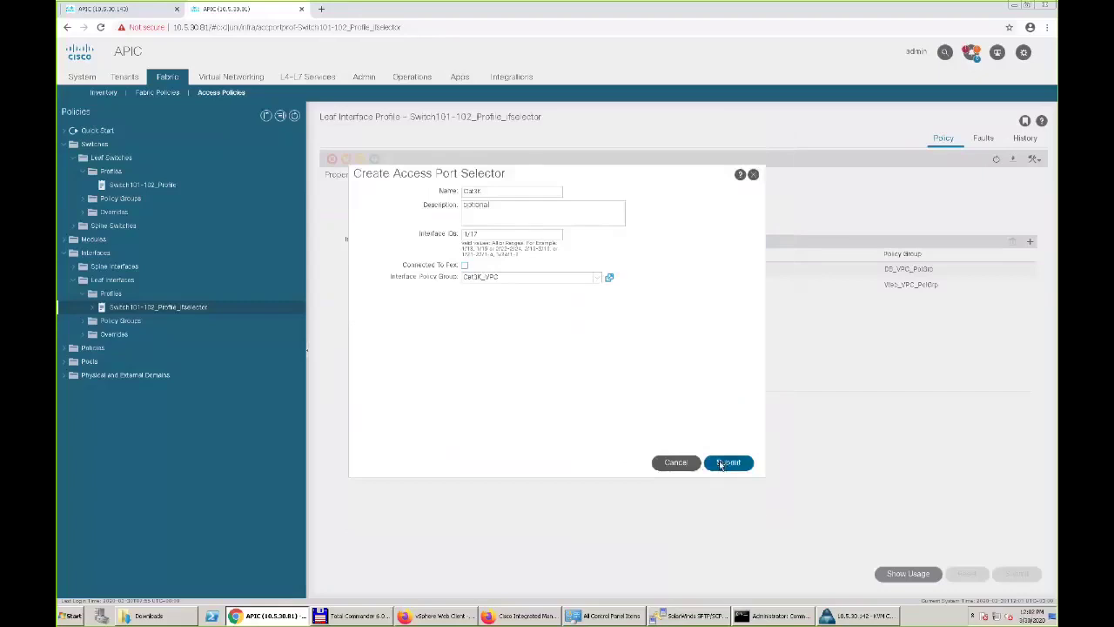
{"action": "left_click", "coordinate": [720, 463]}
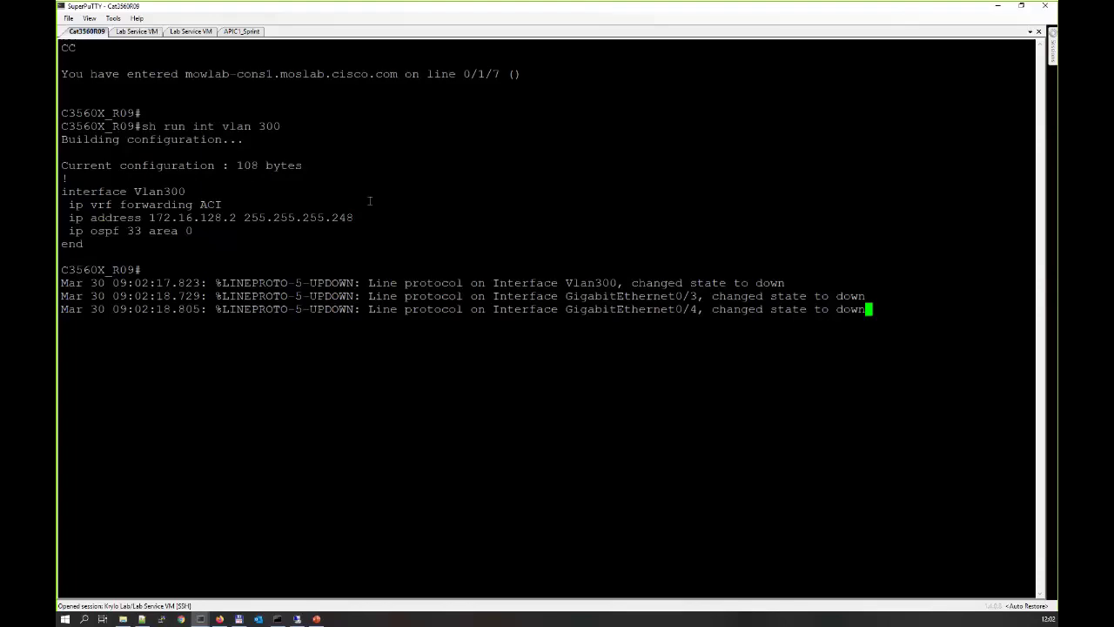
Check the switch console log for Port-channel17 and members Gi0/3–0/4 coming up.
{"action": "key", "text": "Return"}
{"action": "key", "text": "Return"}
{"action": "key", "text": "Return"}
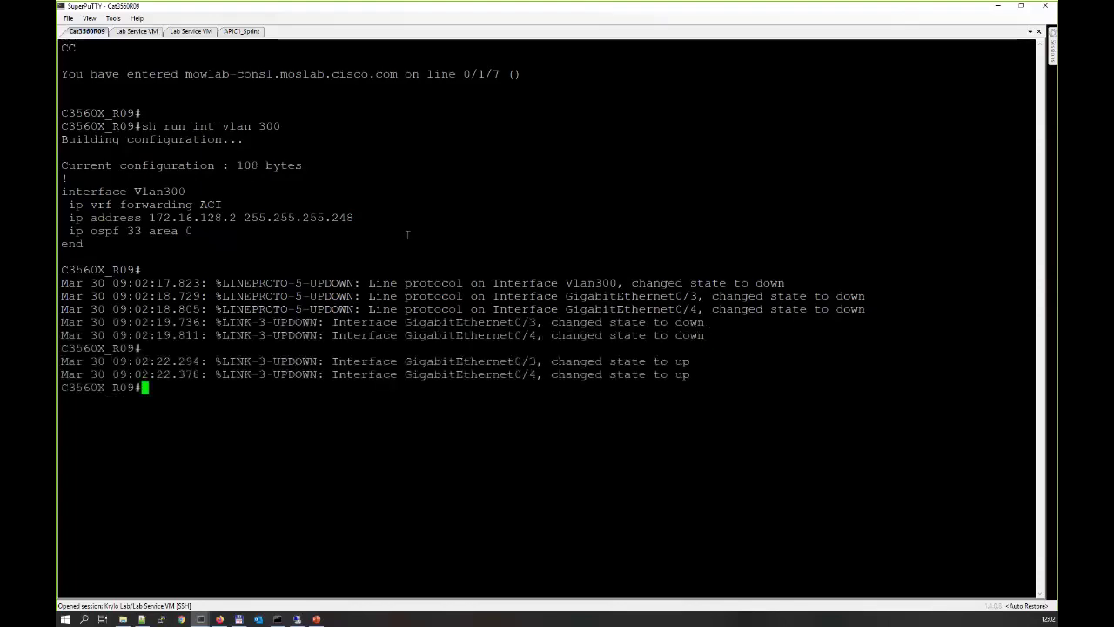
{"action": "type", "text": "sh"}
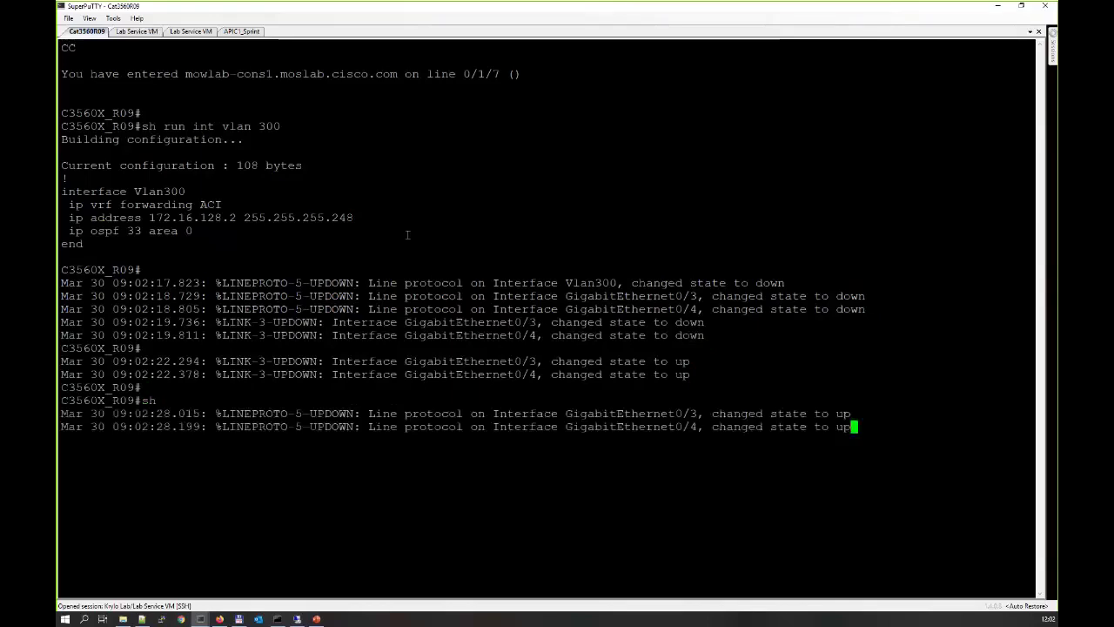
{"action": "key", "text": "Return"}
{"action": "key", "text": "Return"}
{"action": "key", "text": "Return"}
{"action": "key", "text": "Return"}
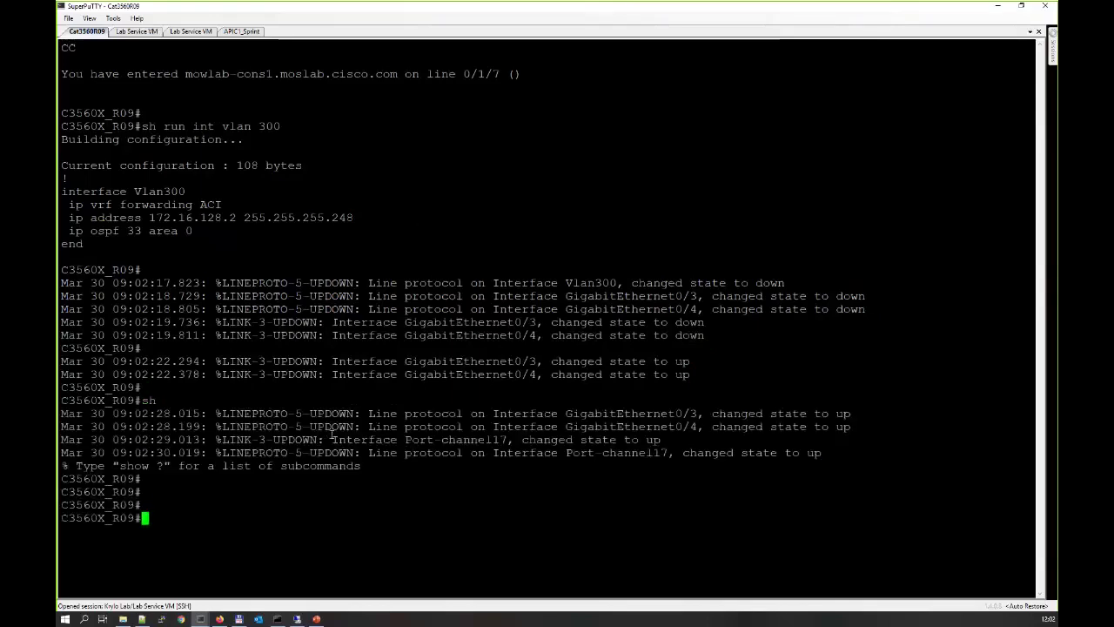
{"action": "left_click_drag", "start_coordinate": [330, 435], "coordinate": [463, 440]}
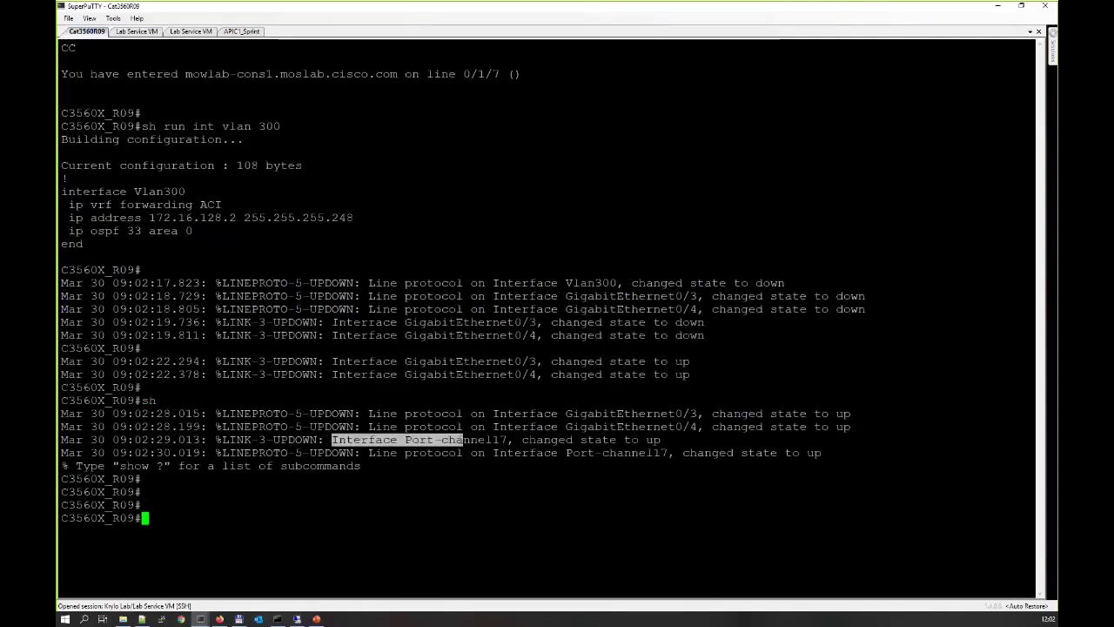
{"action": "left_click", "coordinate": [464, 439]}
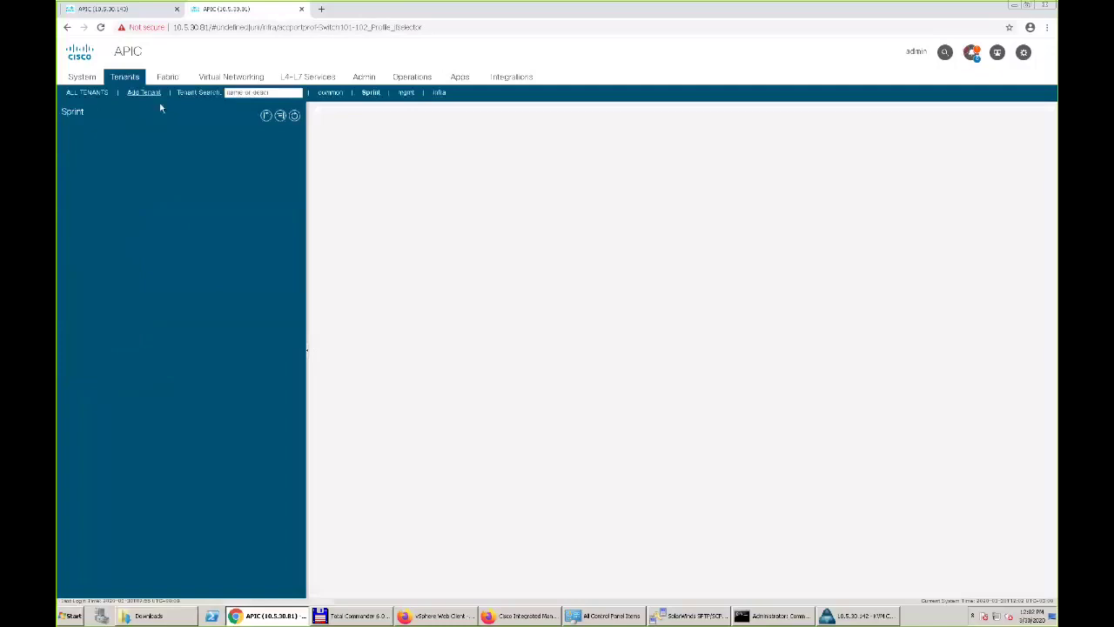
Launch the Create L3Out wizard from tenant Sprint's Networking > L3Outs folder.
{"action": "left_click", "coordinate": [76, 172]}
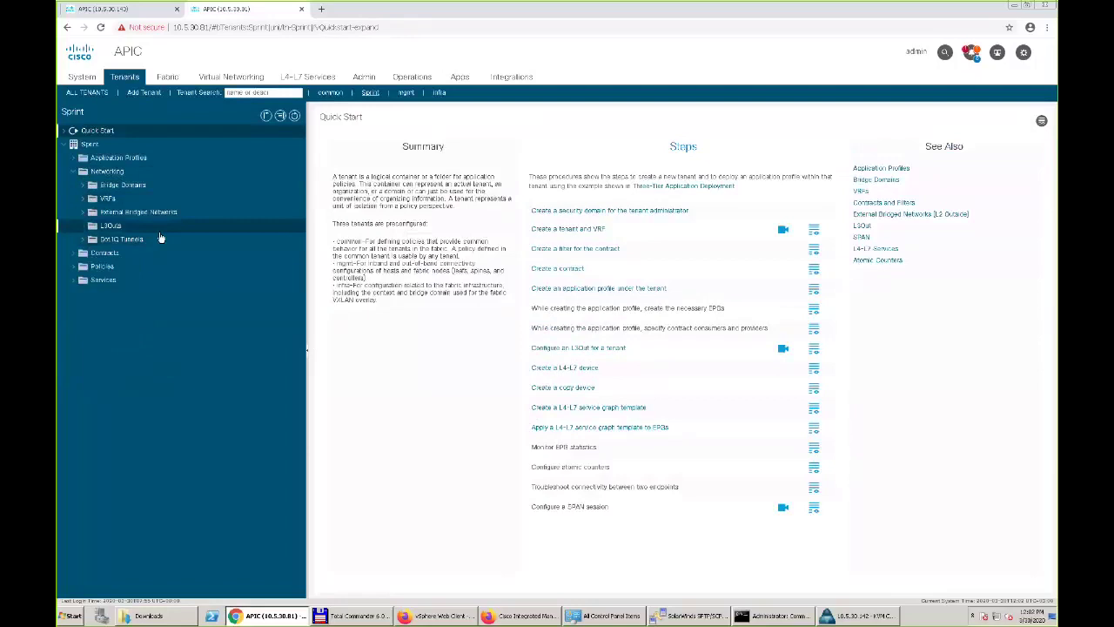
{"action": "left_click", "coordinate": [114, 228]}
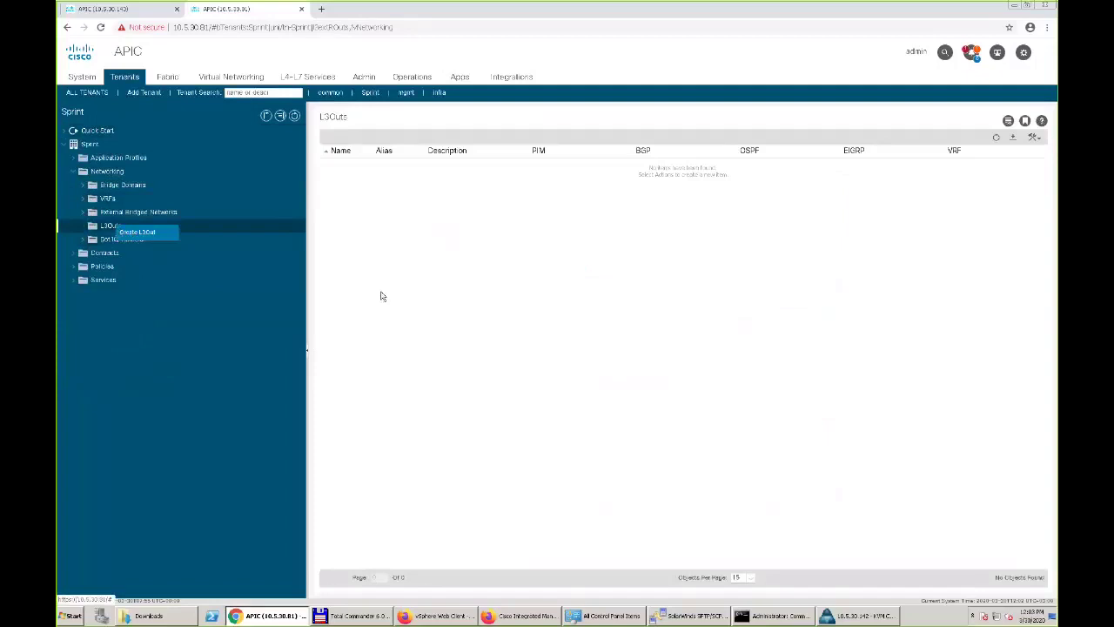
{"action": "left_click", "coordinate": [138, 231]}
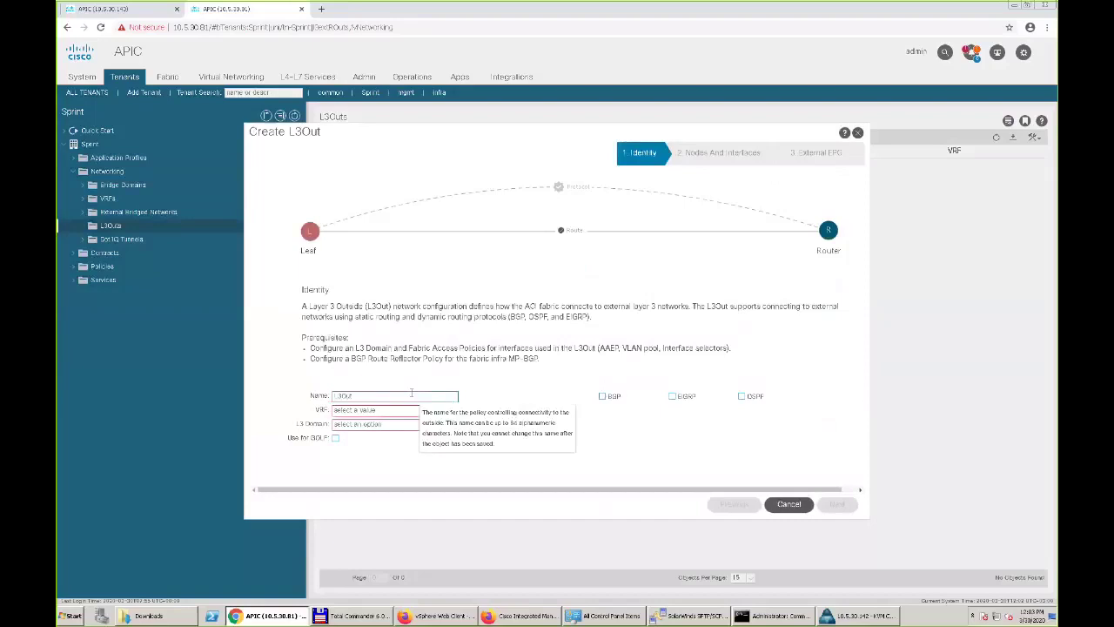
Select VRF1 and the CAt3K_L3D L3 domain for the new L3Out.
{"action": "left_click", "coordinate": [433, 409]}
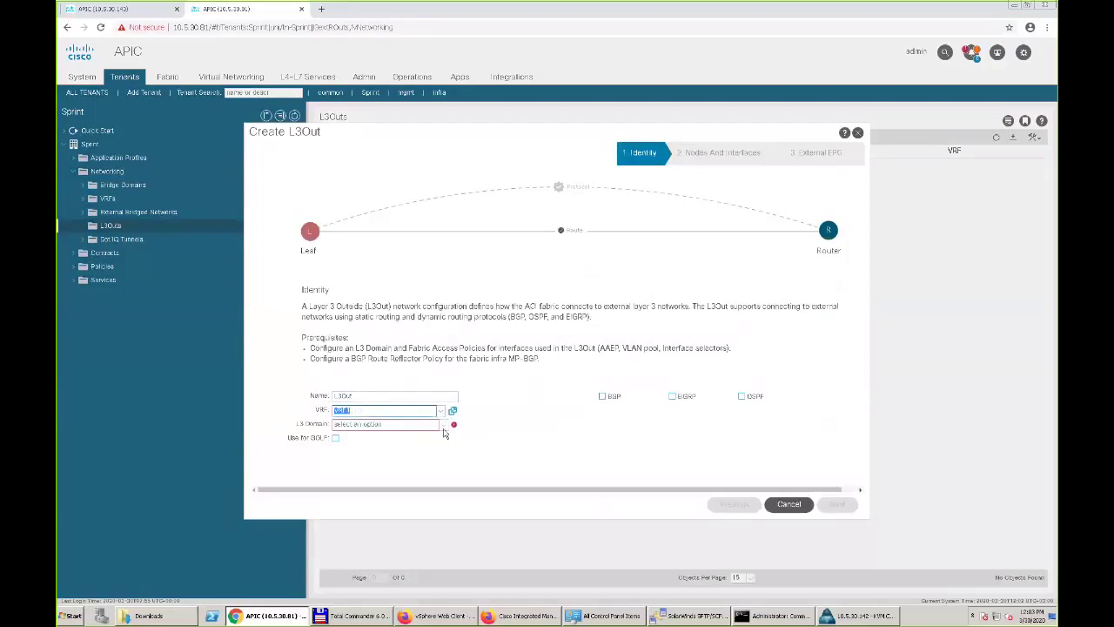
{"action": "left_click", "coordinate": [443, 426]}
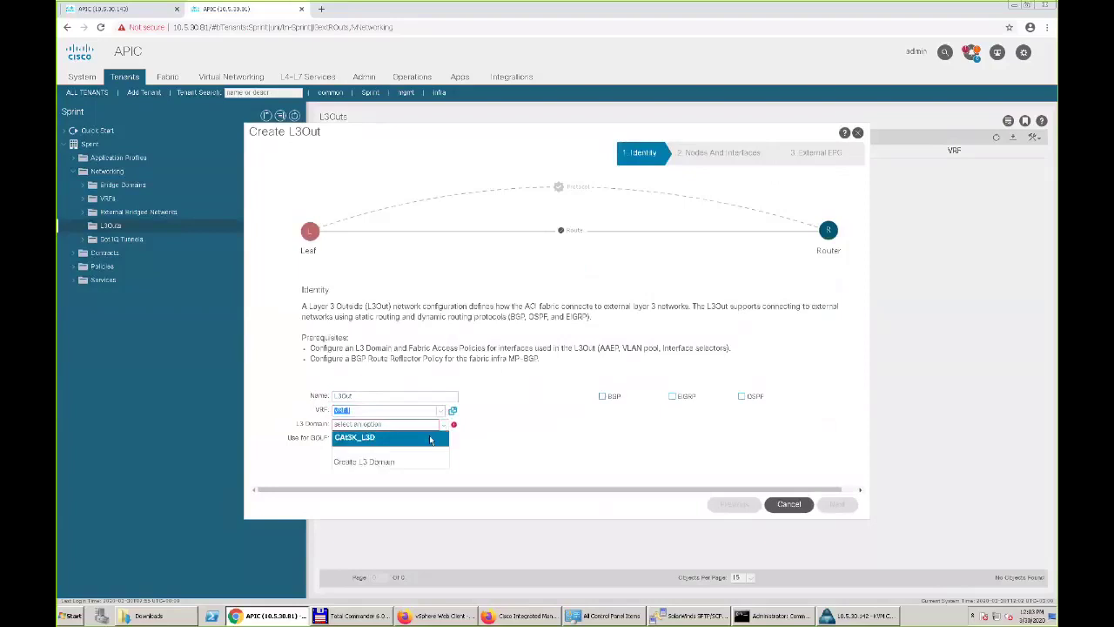
{"action": "left_click", "coordinate": [429, 438]}
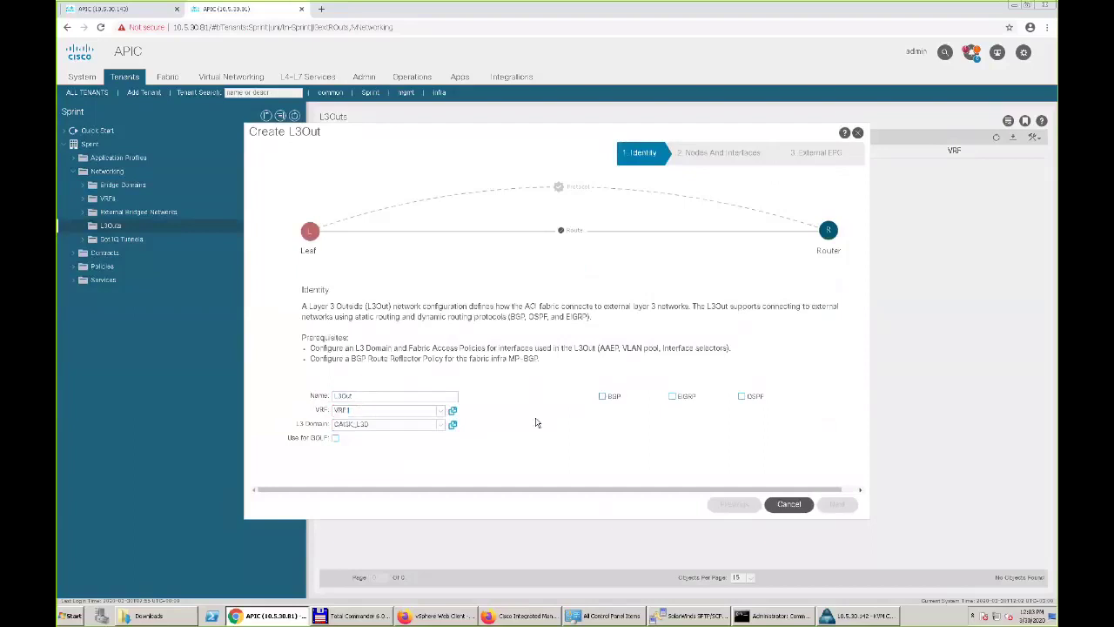
Enable OSPF with regular area 0 and proceed to nodes and interfaces.
{"action": "left_click", "coordinate": [741, 397]}
{"action": "mouse_move", "coordinate": [646, 407]}
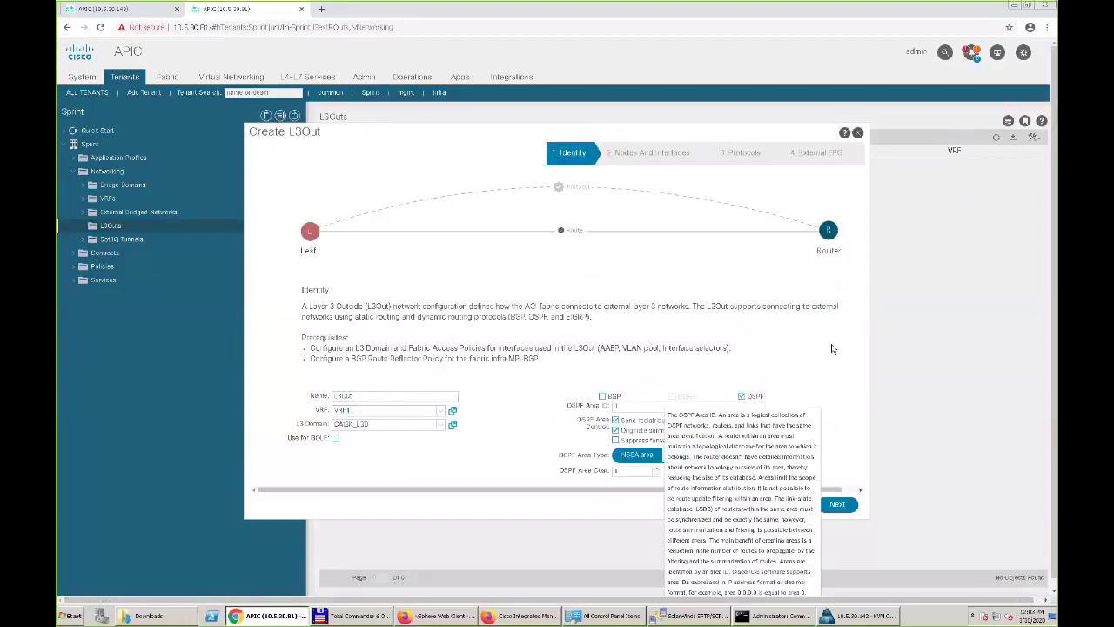
{"action": "left_click", "coordinate": [705, 455]}
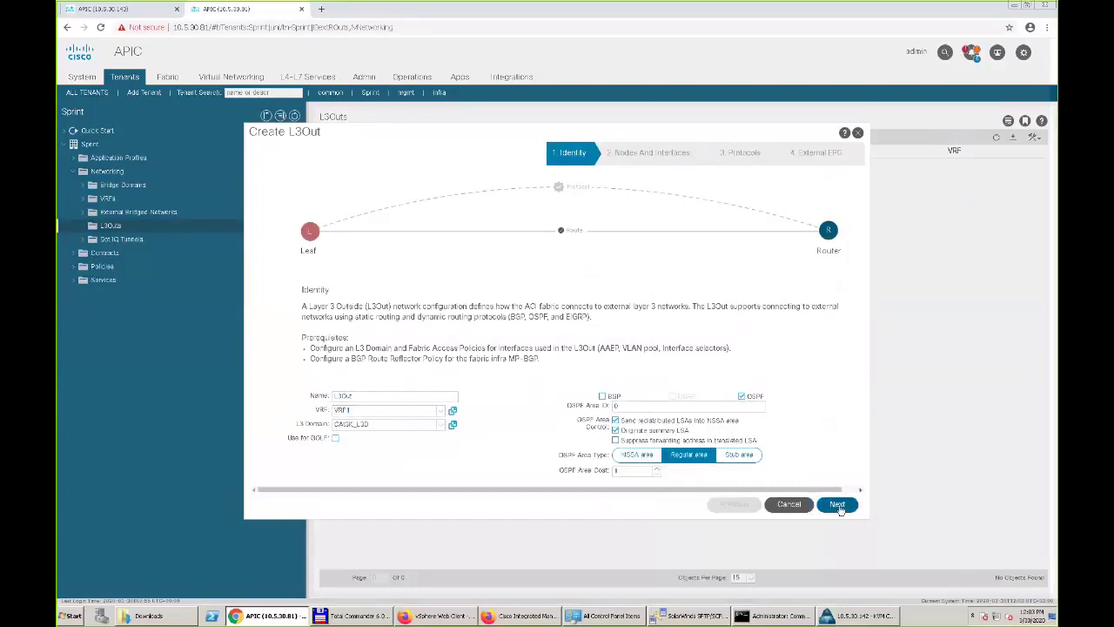
{"action": "left_click", "coordinate": [838, 505]}
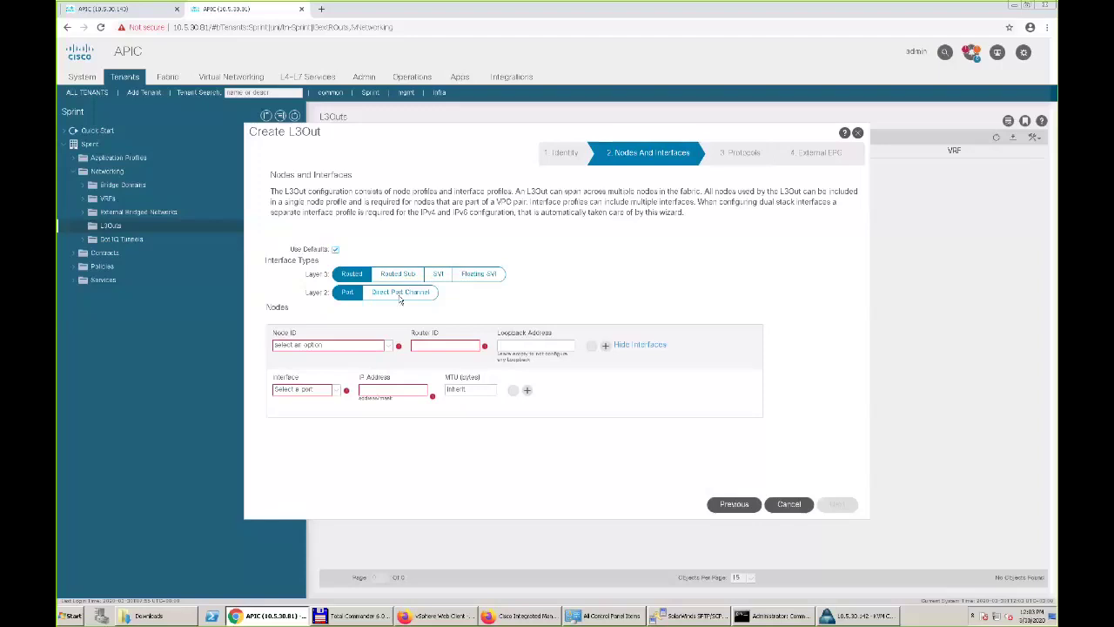
Make the interface an SVI over virtual port channel Cat3K_VPC with encap VLAN 300.
{"action": "left_click", "coordinate": [438, 273]}
{"action": "left_click", "coordinate": [400, 291]}
{"action": "left_click", "coordinate": [431, 311]}
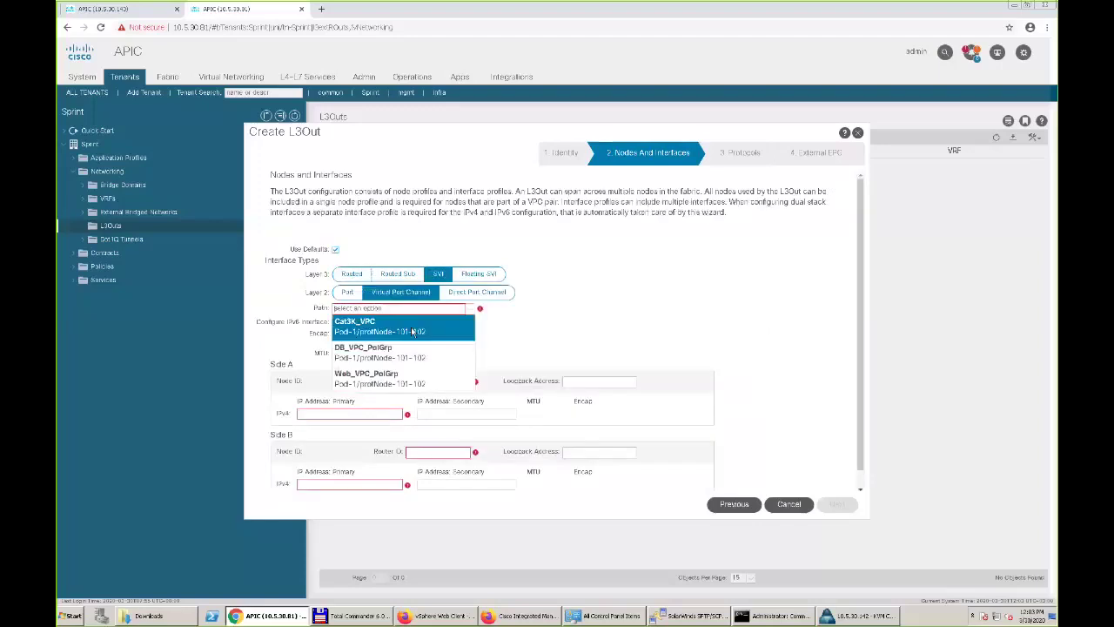
{"action": "left_click", "coordinate": [409, 328]}
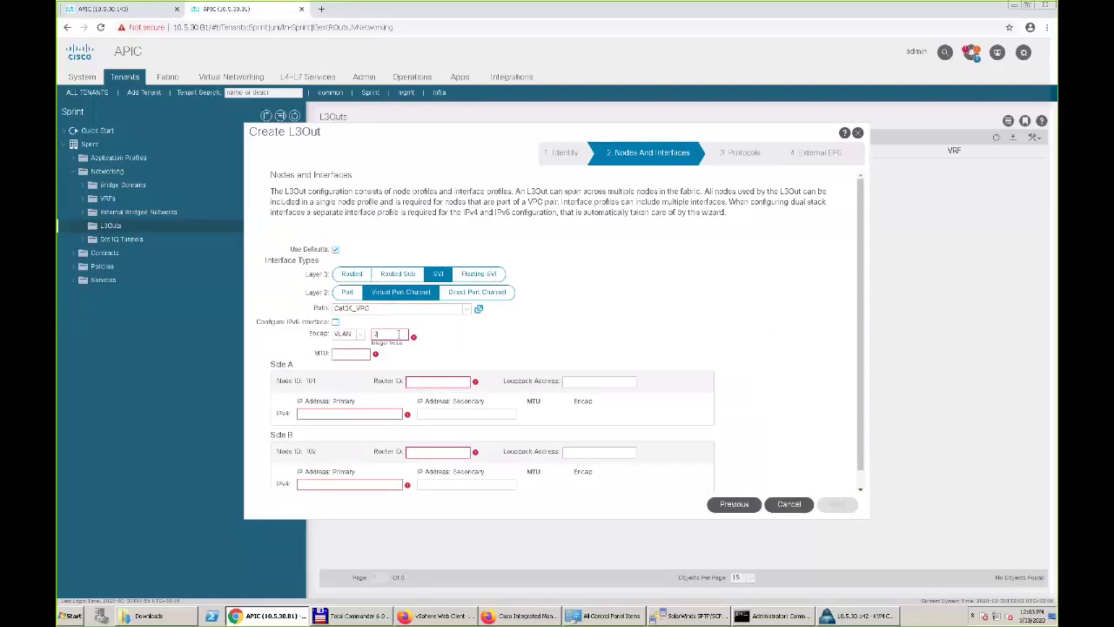
{"action": "type", "text": "00"}
Set router IDs 1.1.1.1 for side A and 2.2.2.2 for side B.
{"action": "left_click", "coordinate": [438, 380]}
{"action": "type", "text": "1.1.1.1"}
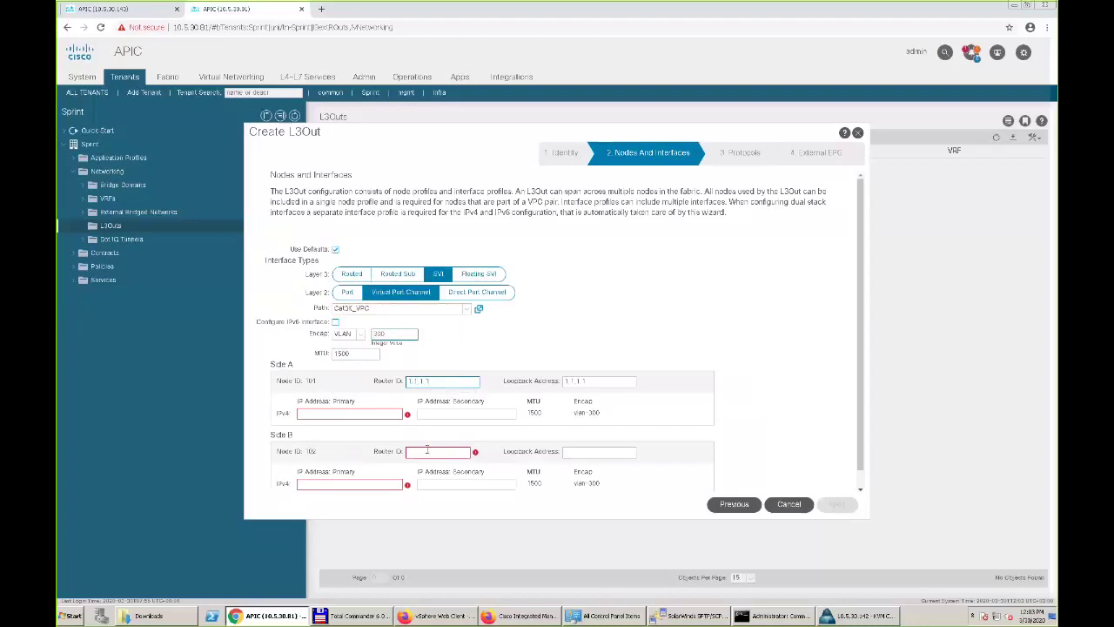
{"action": "left_click", "coordinate": [427, 449]}
{"action": "type", "text": "2.2.2.2"}
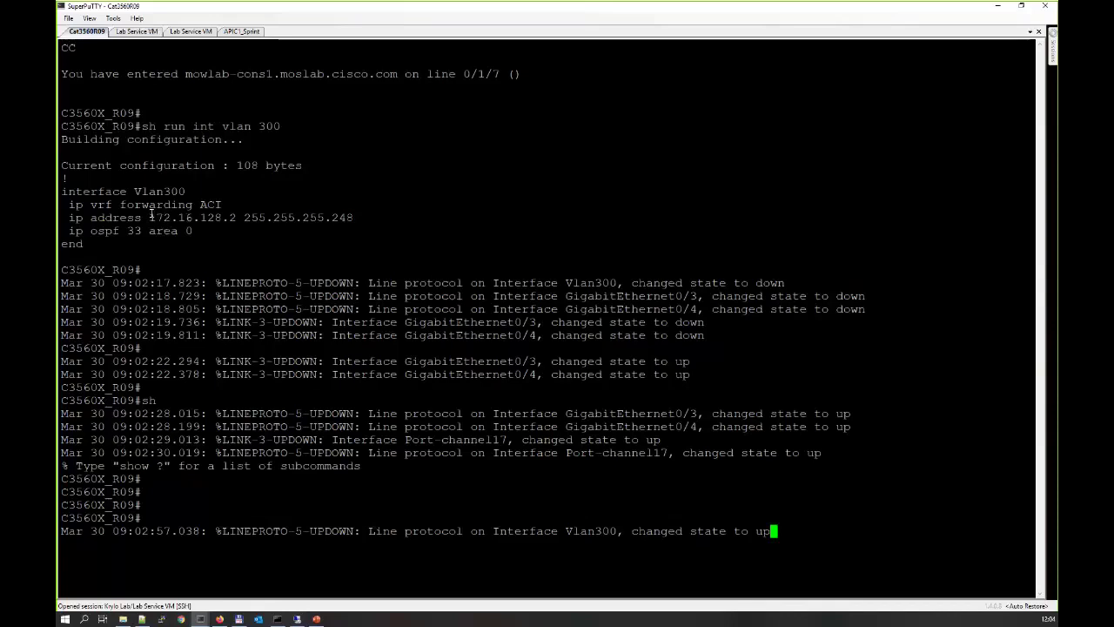
Copy the 172.16 prefix of the switch's Vlan300 address from the config.
{"action": "left_click_drag", "start_coordinate": [151, 214], "coordinate": [180, 214]}
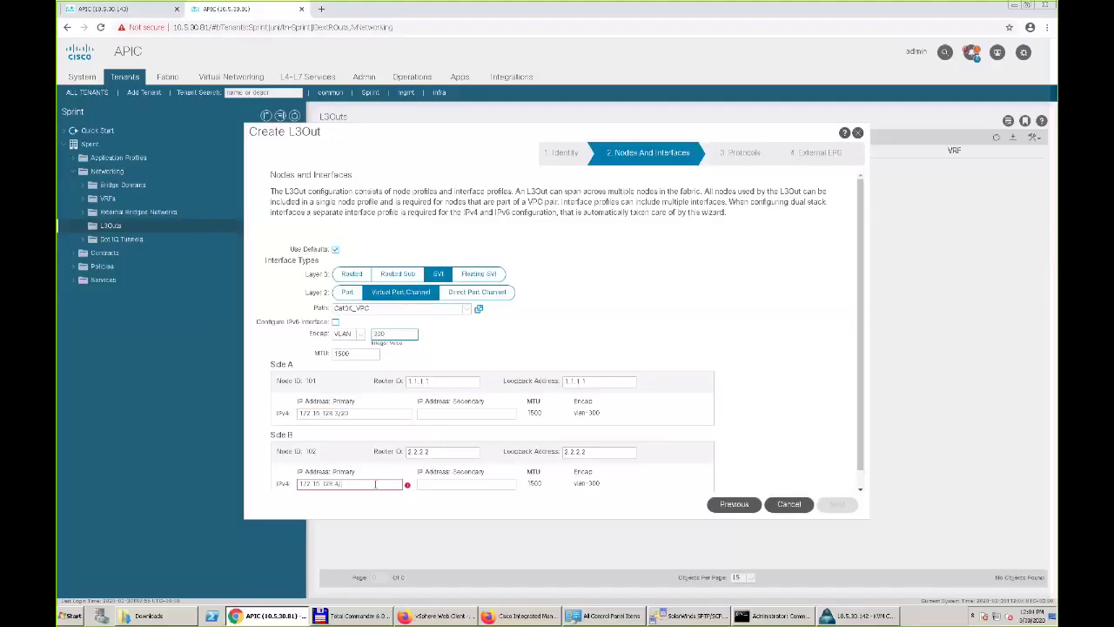
Complete side A's primary address as /29 and give it secondary 172.16.128.1/29.
{"action": "type", "text": "29"}
{"action": "left_click", "coordinate": [462, 413]}
{"action": "type", "text": "172.16.128."}
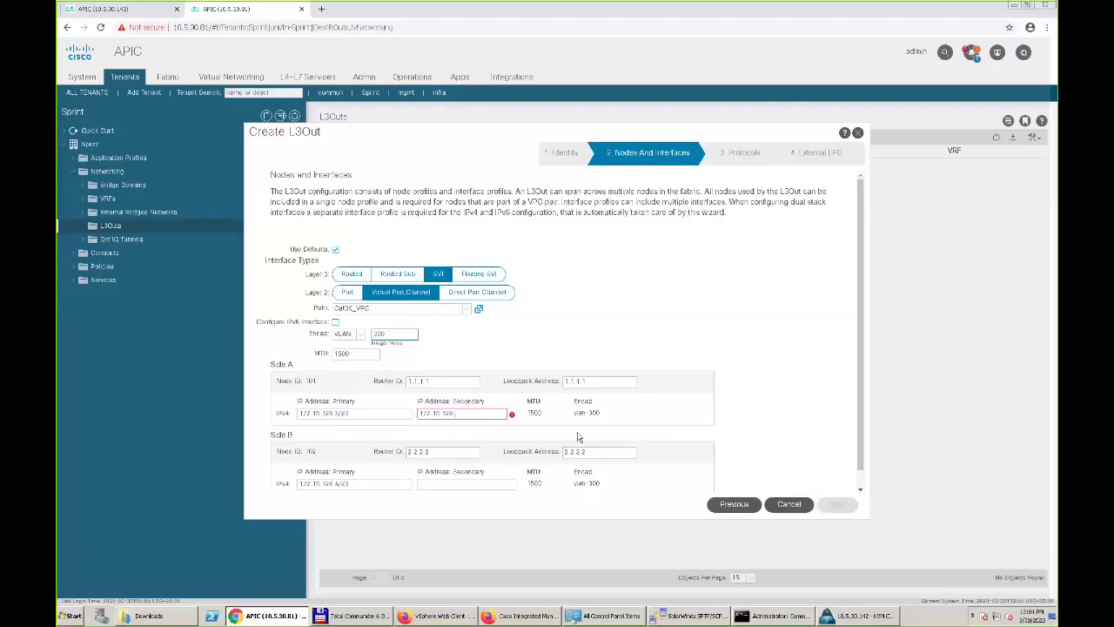
{"action": "type", "text": "1/29"}
Give side B secondary address 172.16.128.1/29 and advance to the Protocols step.
{"action": "left_click", "coordinate": [488, 483]}
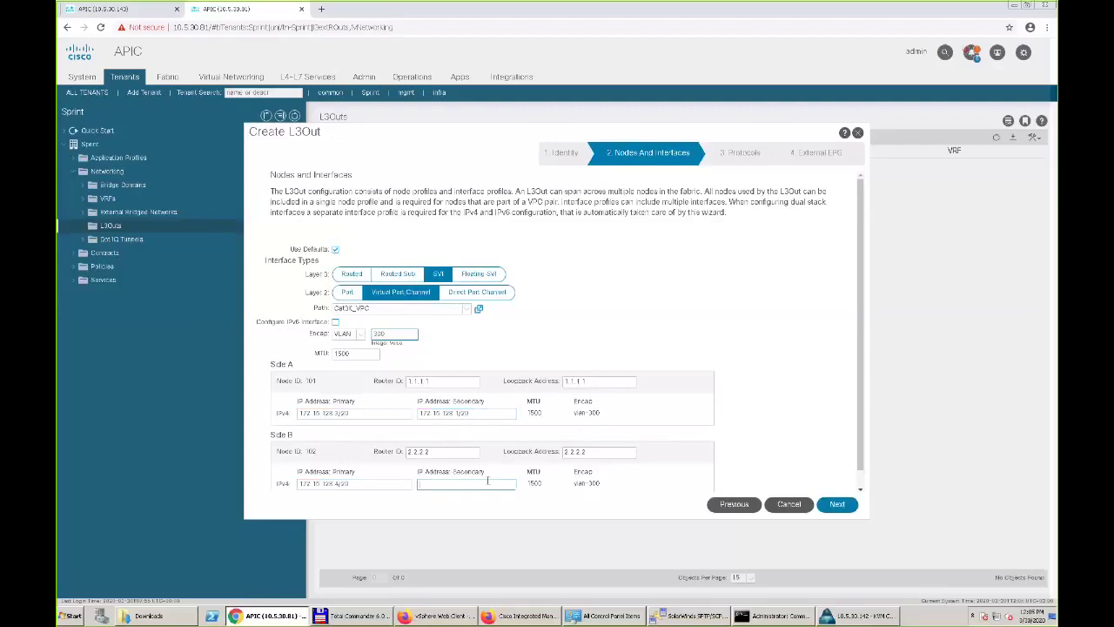
{"action": "type", "text": "172.16.128"}
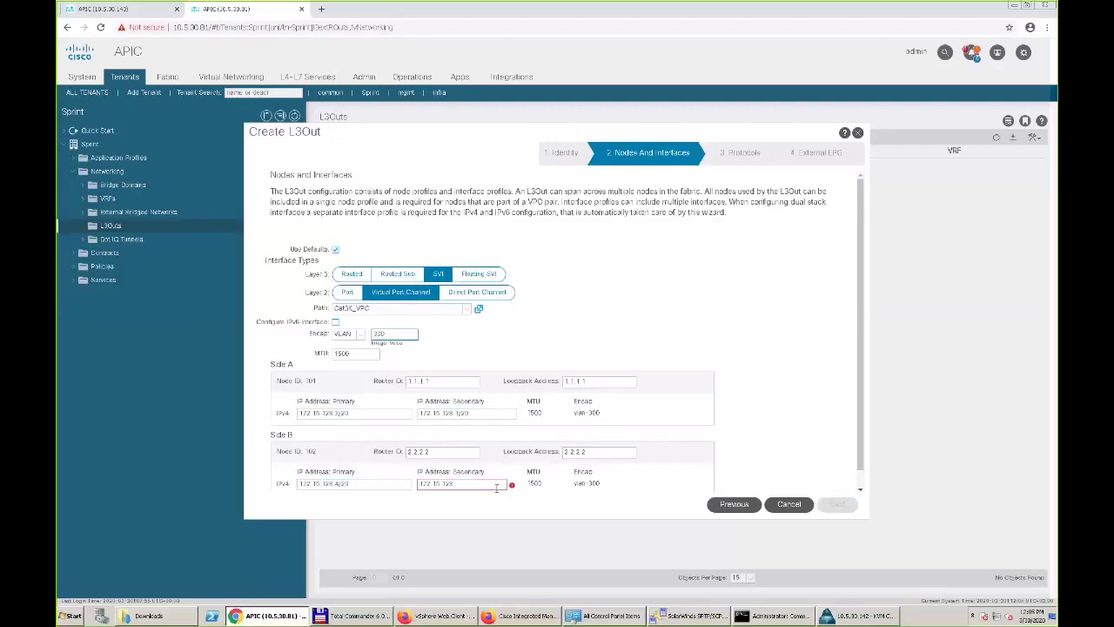
{"action": "type", "text": ".1/29"}
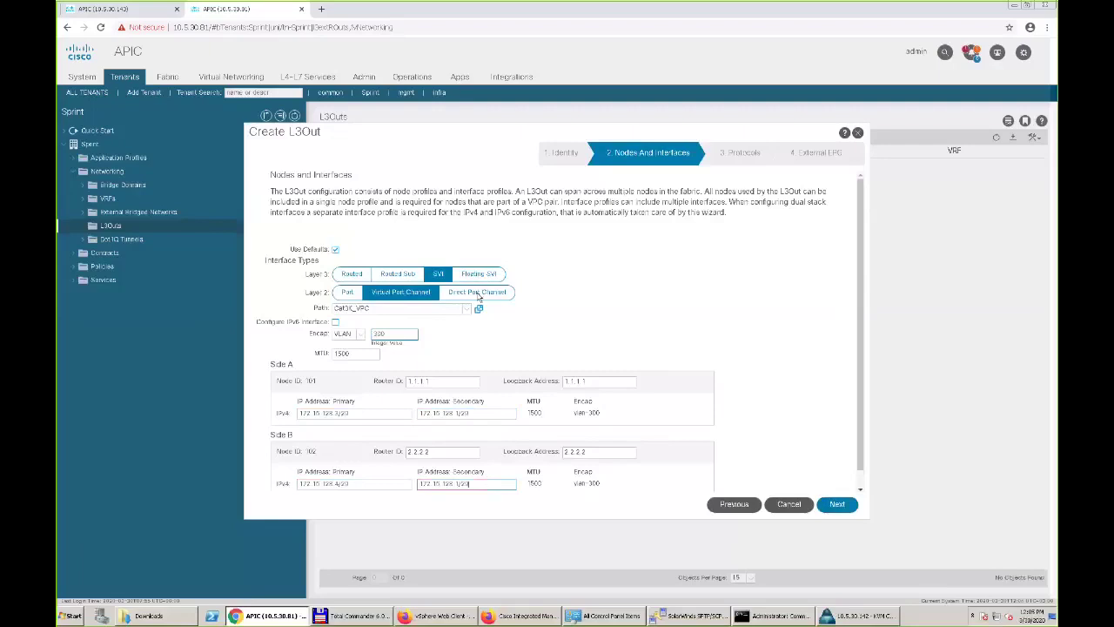
{"action": "scroll", "coordinate": [623, 380], "scroll_direction": "down", "scroll_amount": 1}
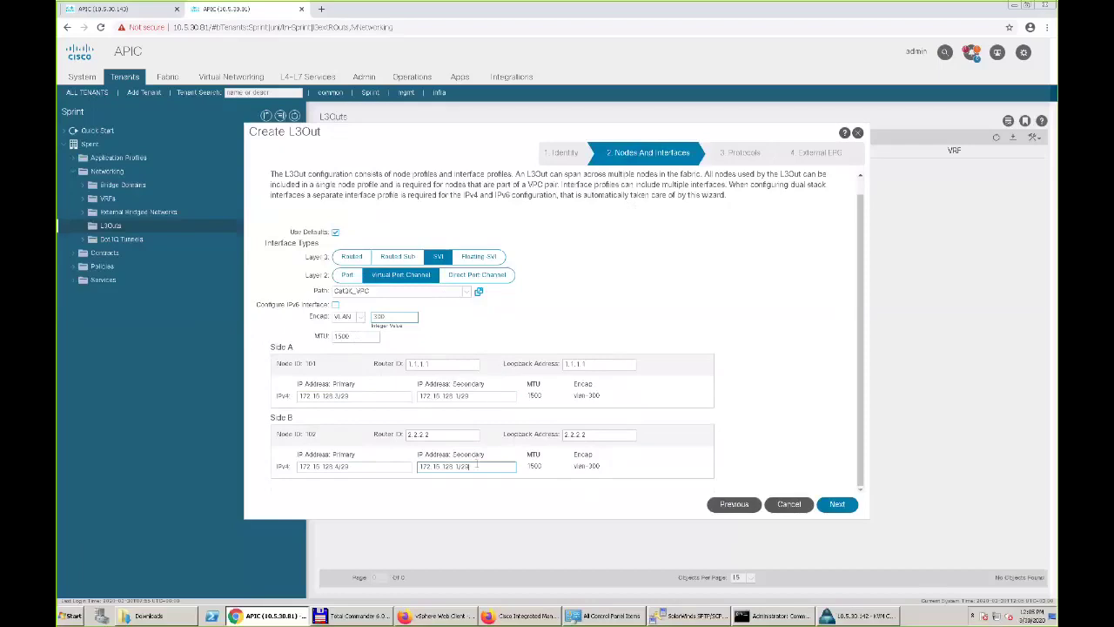
{"action": "left_click", "coordinate": [845, 503]}
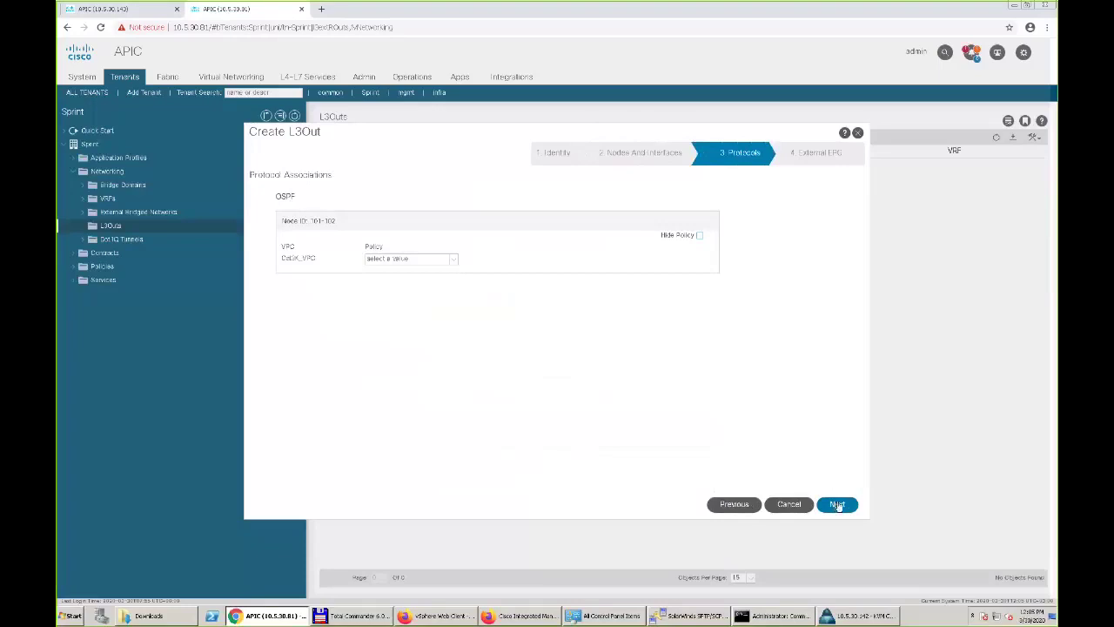
Name the external EPG ExtEPG, keep it default for all external networks, and finish.
{"action": "left_click", "coordinate": [837, 505]}
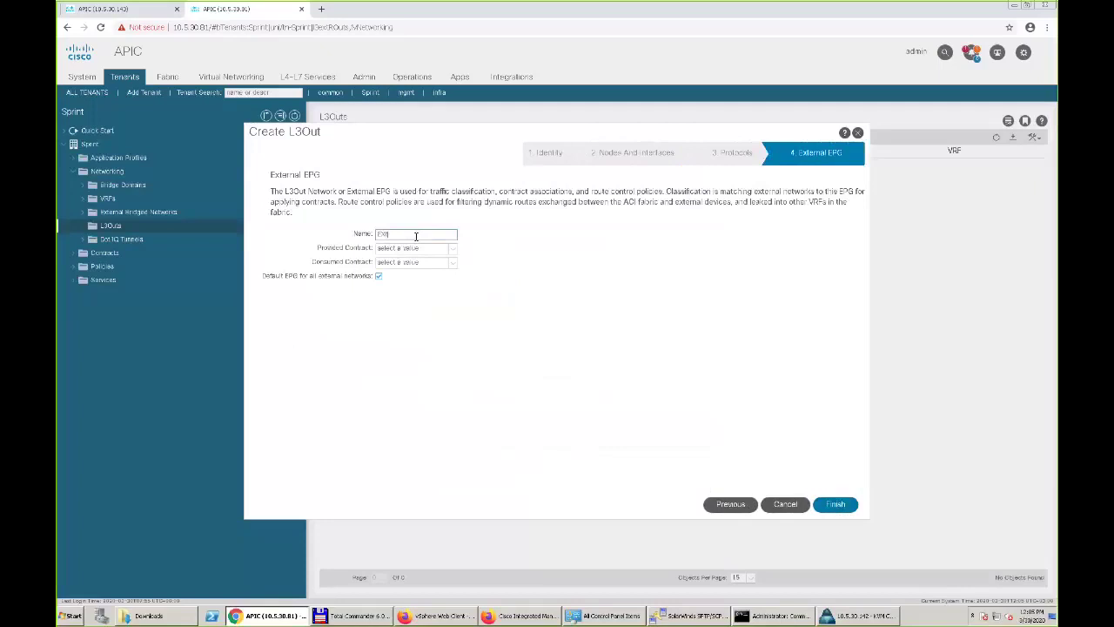
{"action": "type", "text": "ExtEPG"}
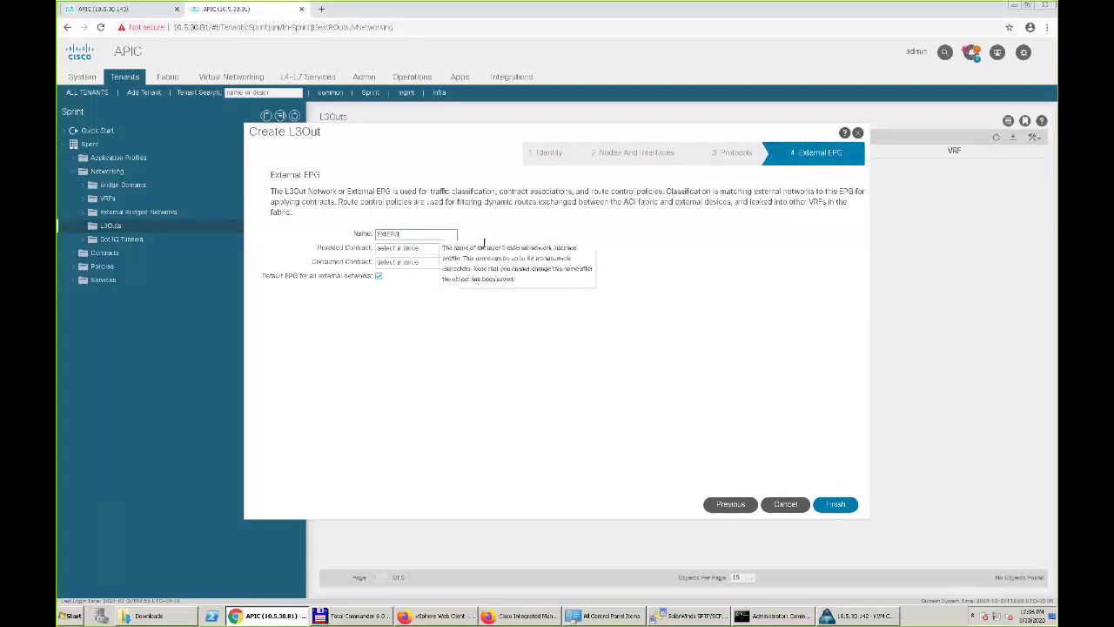
{"action": "left_click", "coordinate": [379, 276]}
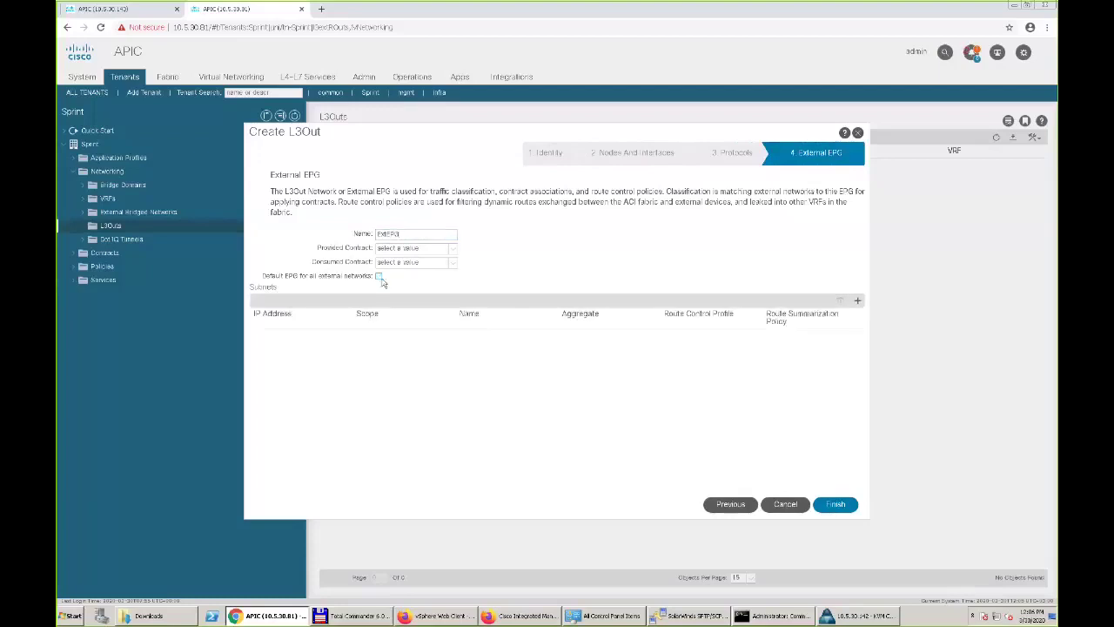
{"action": "left_click", "coordinate": [379, 276]}
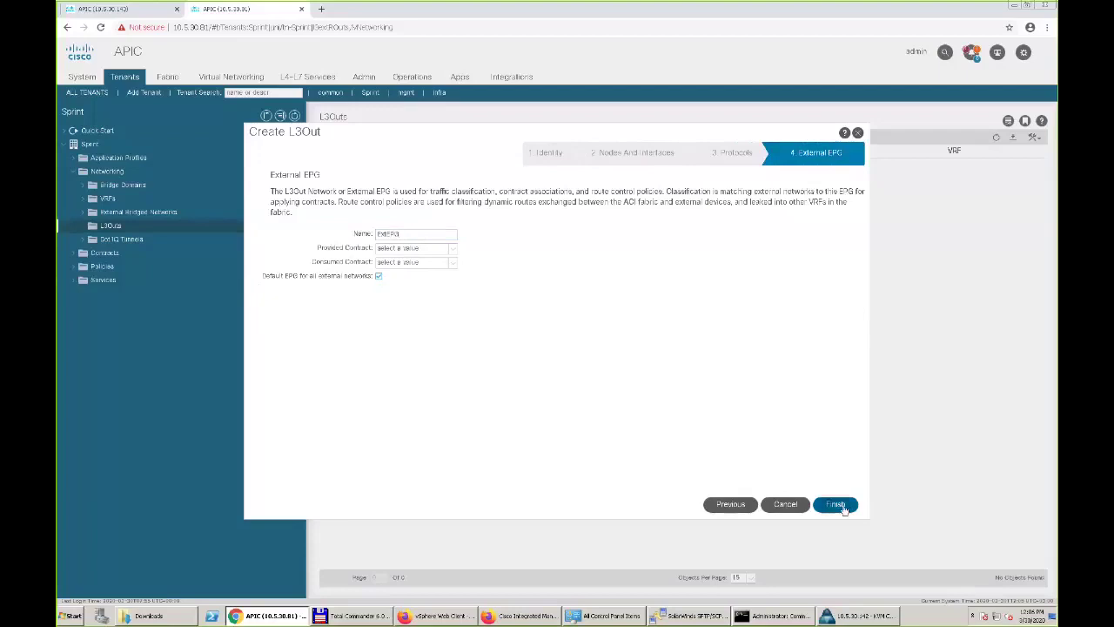
{"action": "left_click", "coordinate": [836, 505]}
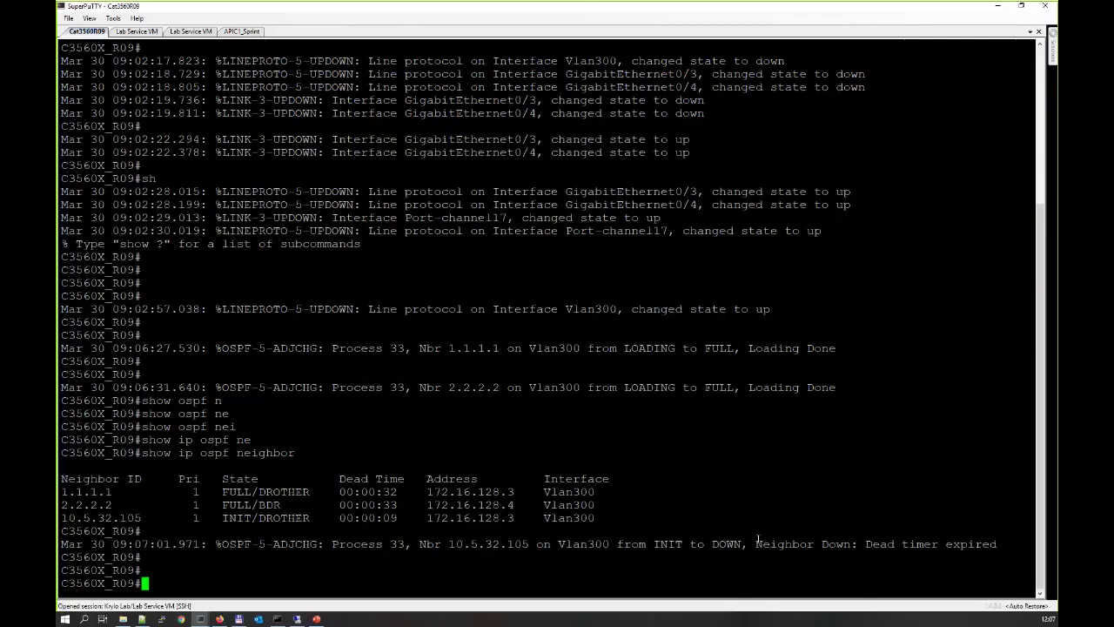
Run 'sh ip route vrf ACI ospf' on the switch to list OSPF routes.
{"action": "type", "text": "sh ip route vrf ACI ospf"}
{"action": "key", "text": "Return"}
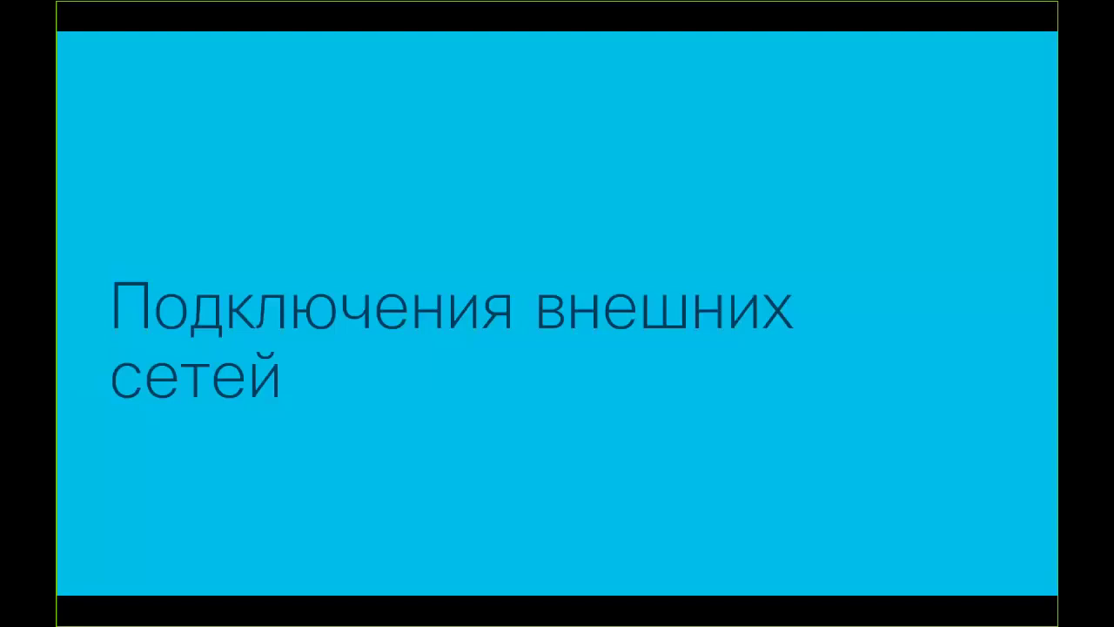
Advance the presentation to the 'Сопряжение с L3 сетями: L3Out' slide.
{"action": "key", "text": "Right"}
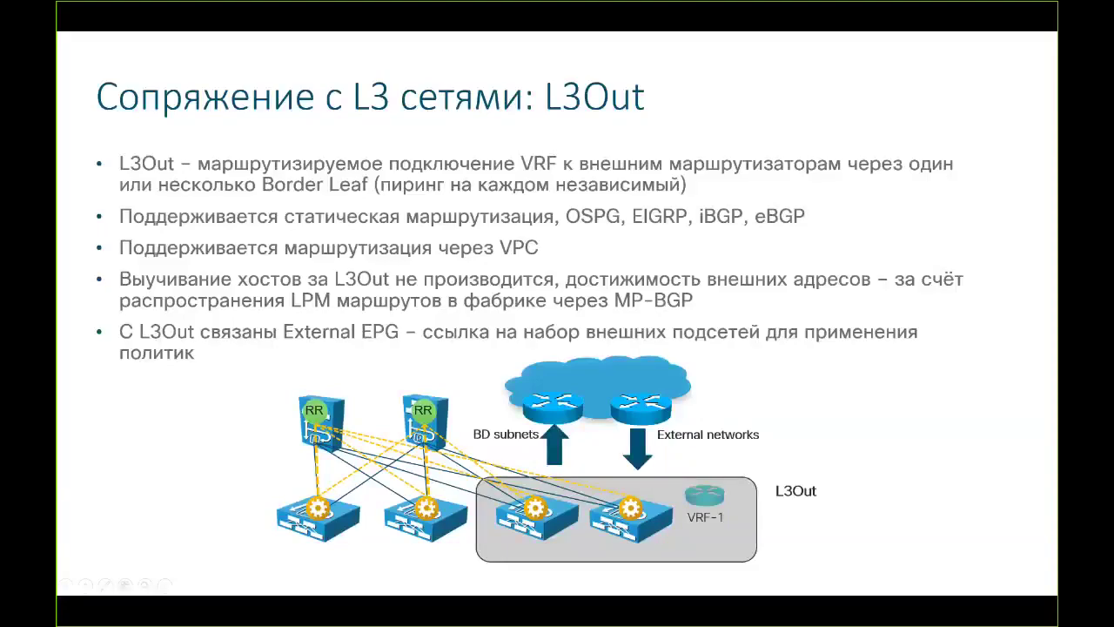
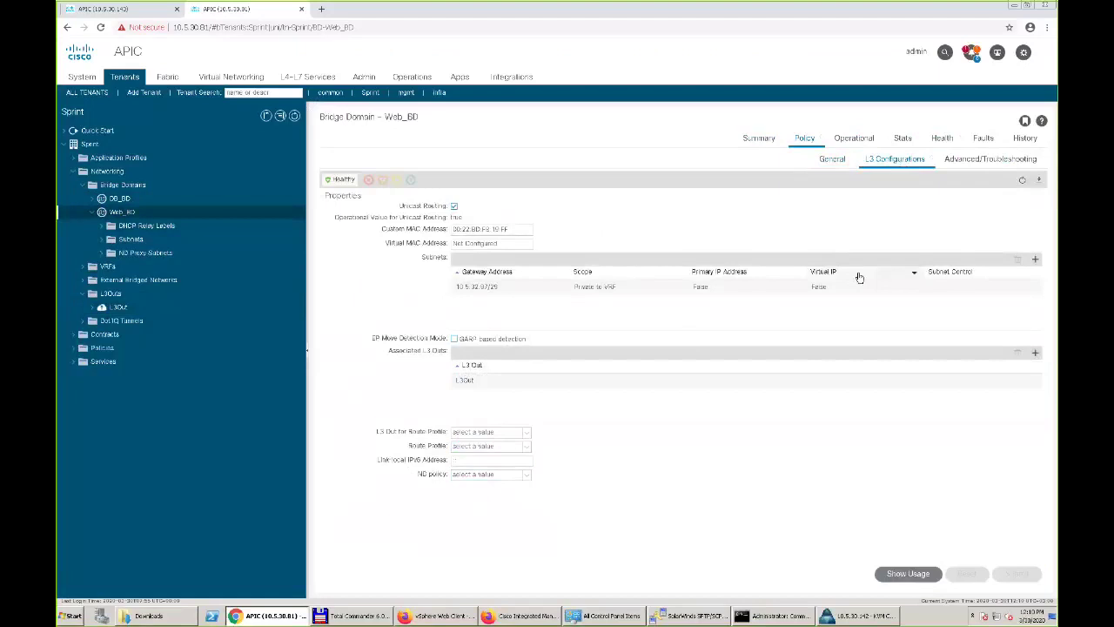
Mark subnet 10.5.32.97/29 as Advertised Externally, submit it, and open the NetworkCentric application profile.
{"action": "double_click", "coordinate": [859, 289]}
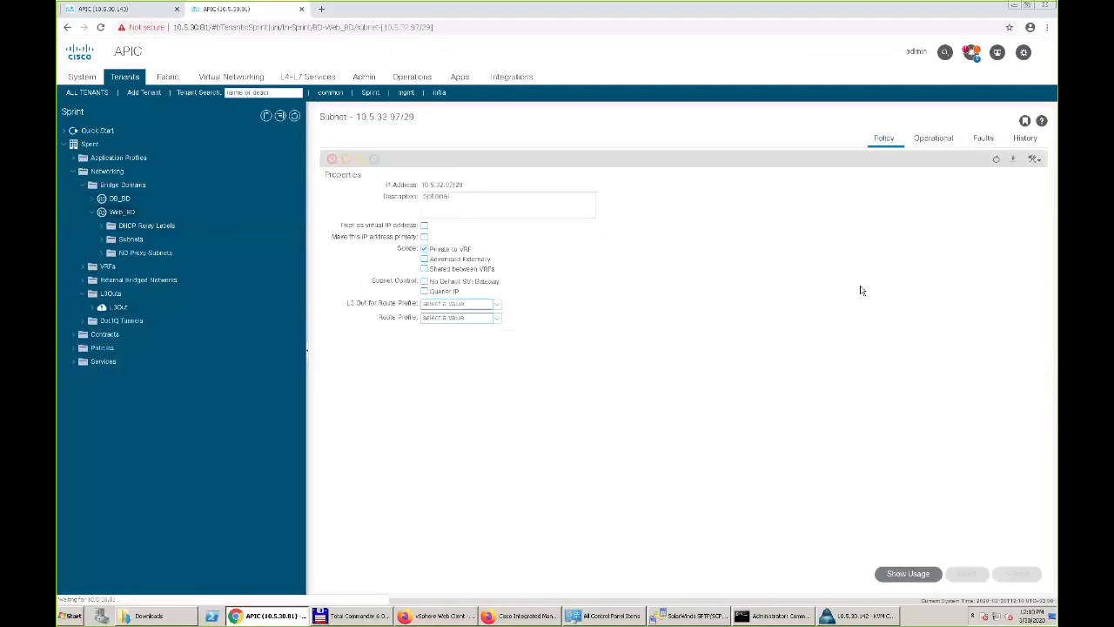
{"action": "left_click", "coordinate": [425, 258]}
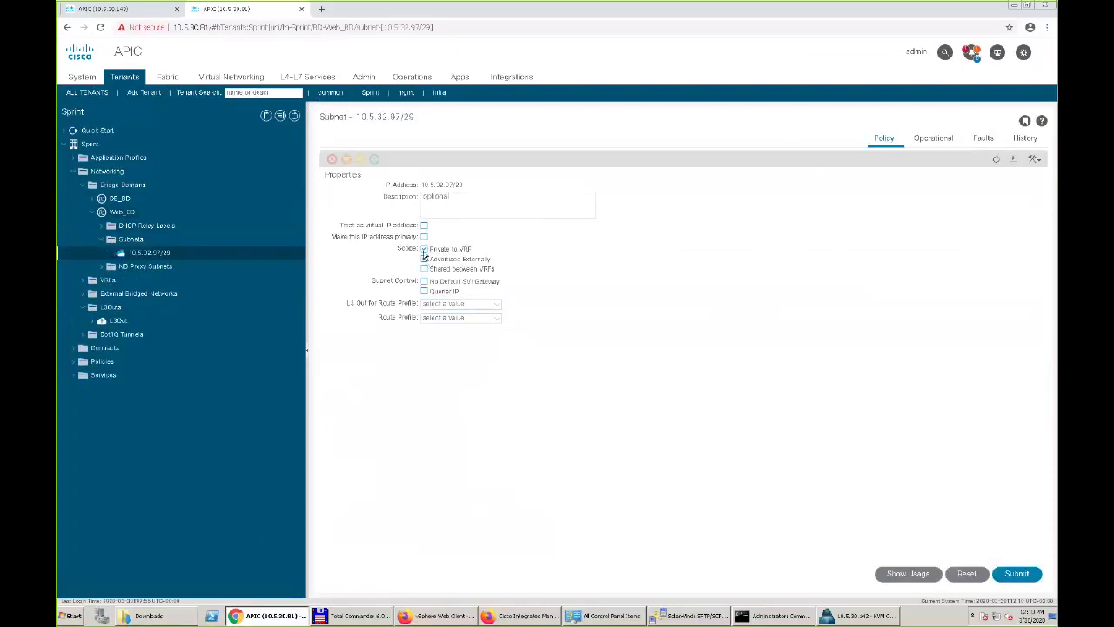
{"action": "left_click", "coordinate": [1017, 574]}
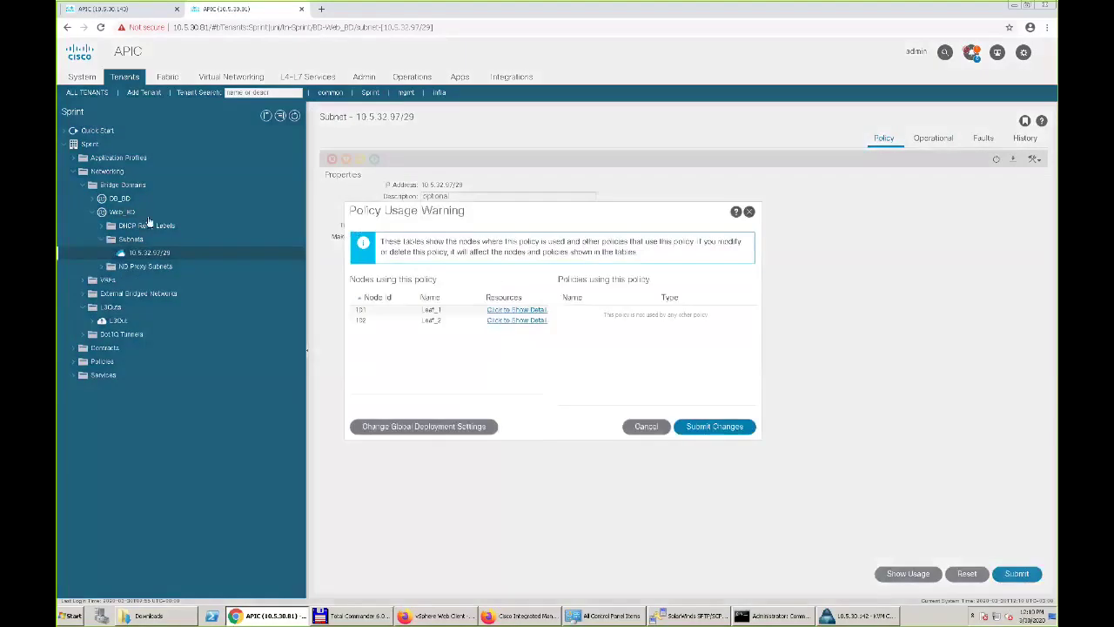
{"action": "key", "text": "Return"}
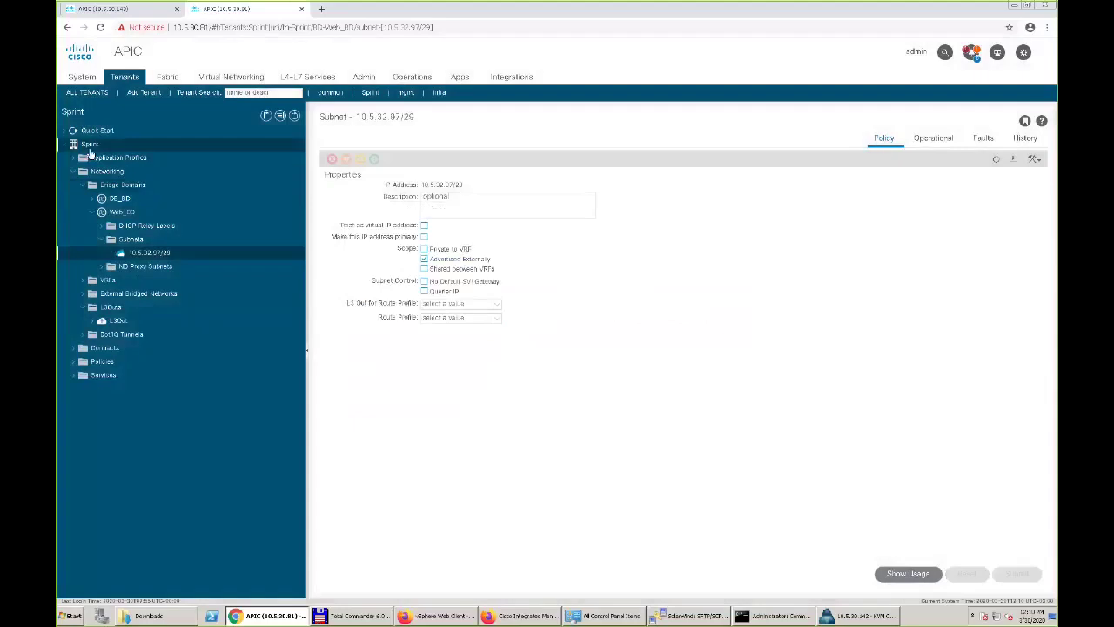
{"action": "left_click", "coordinate": [74, 157]}
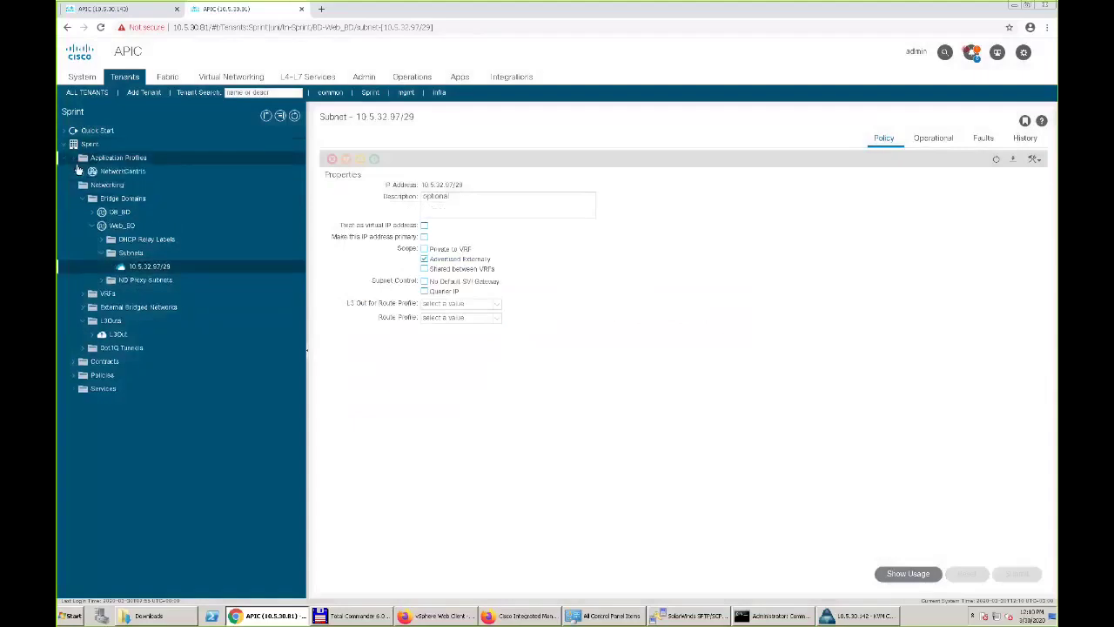
{"action": "left_click", "coordinate": [97, 172]}
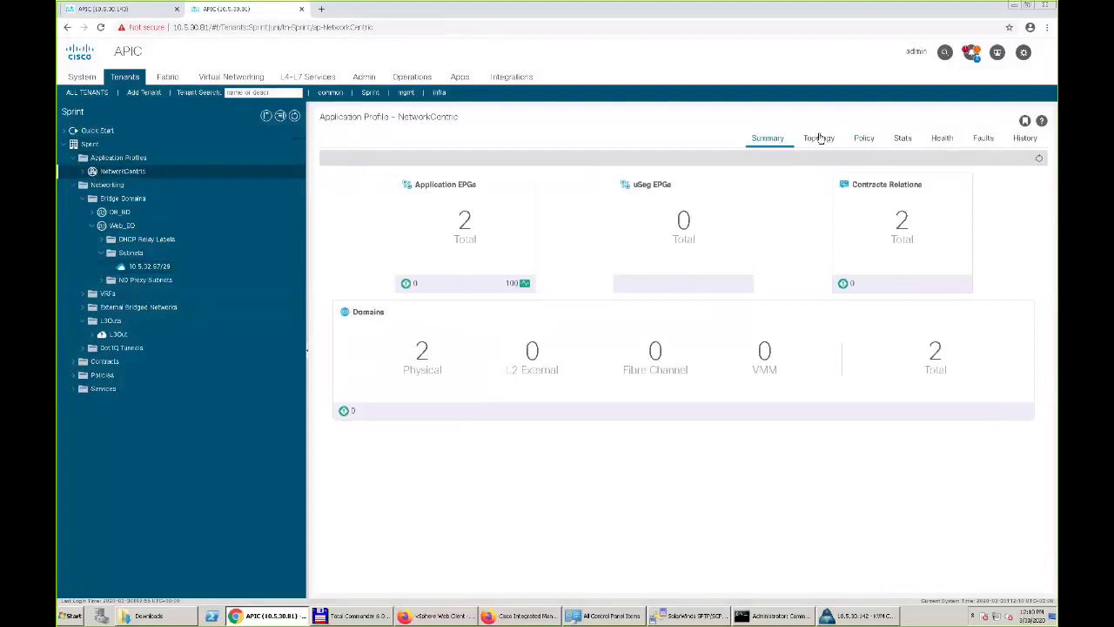
Place external network Sprint/L3Out/ExtEPG on the NetworkCentric topology and draw a contract to Web.
{"action": "left_click", "coordinate": [818, 138]}
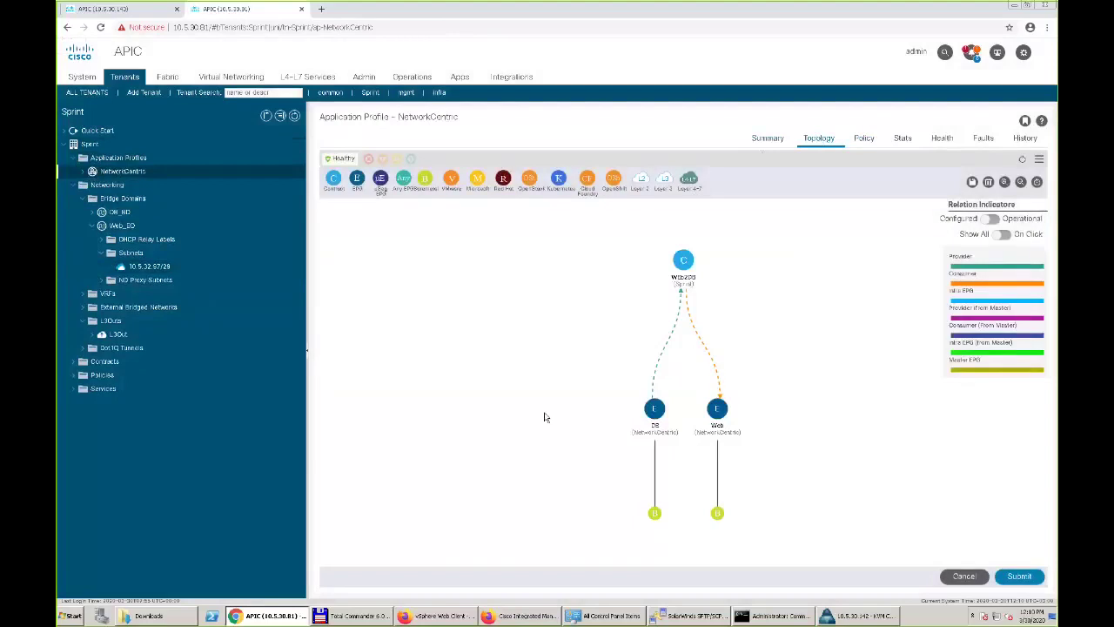
{"action": "left_click_drag", "start_coordinate": [542, 407], "coordinate": [543, 406]}
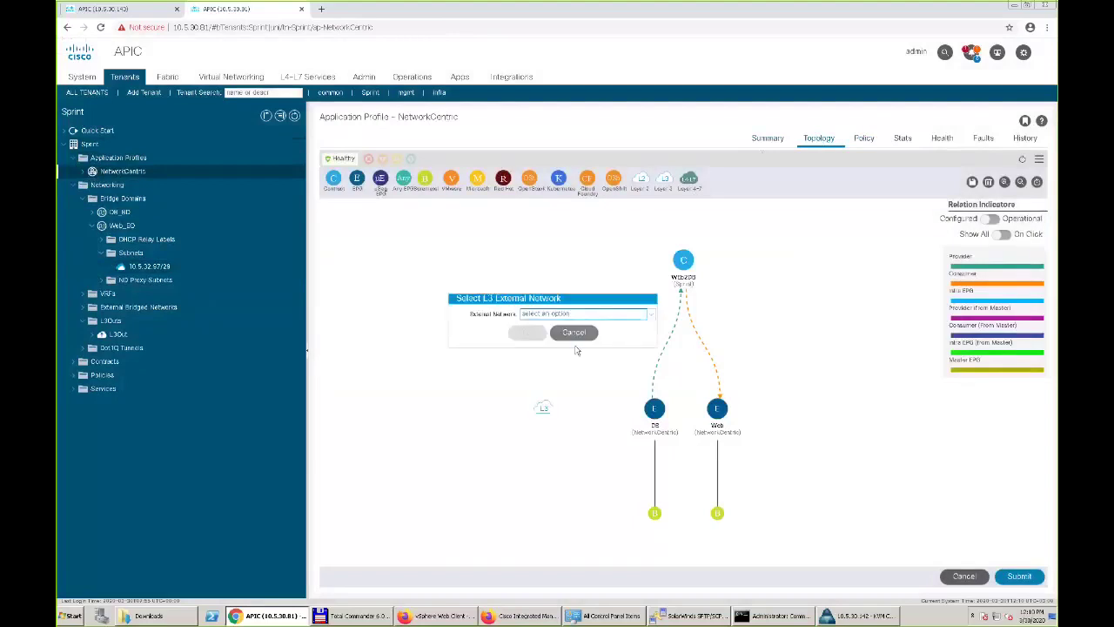
{"action": "left_click", "coordinate": [578, 317]}
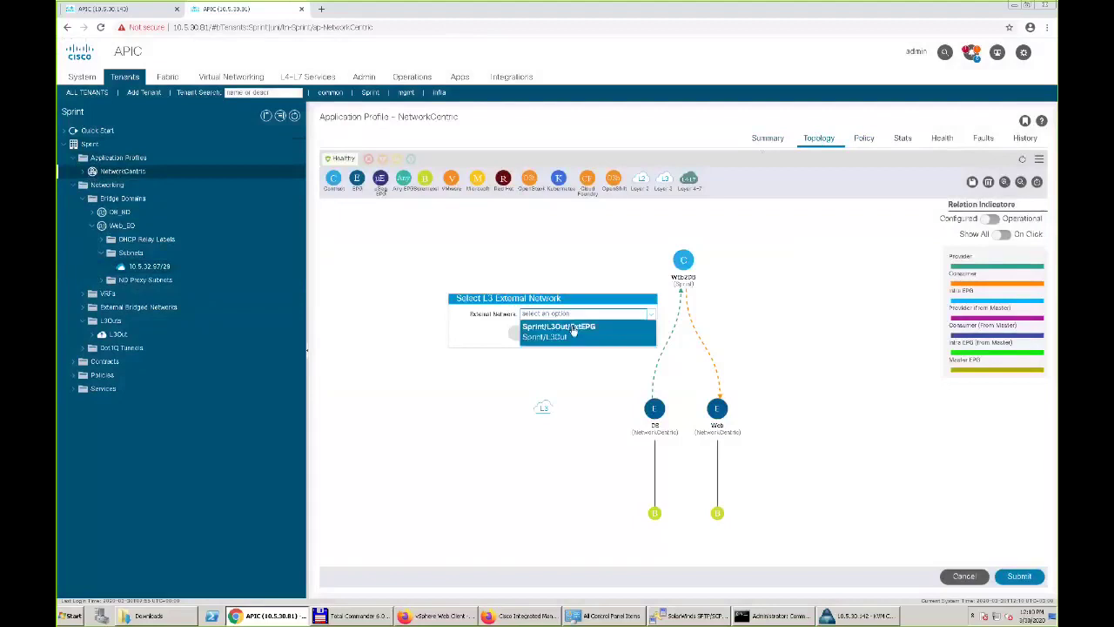
{"action": "left_click", "coordinate": [573, 328]}
{"action": "left_click", "coordinate": [528, 332]}
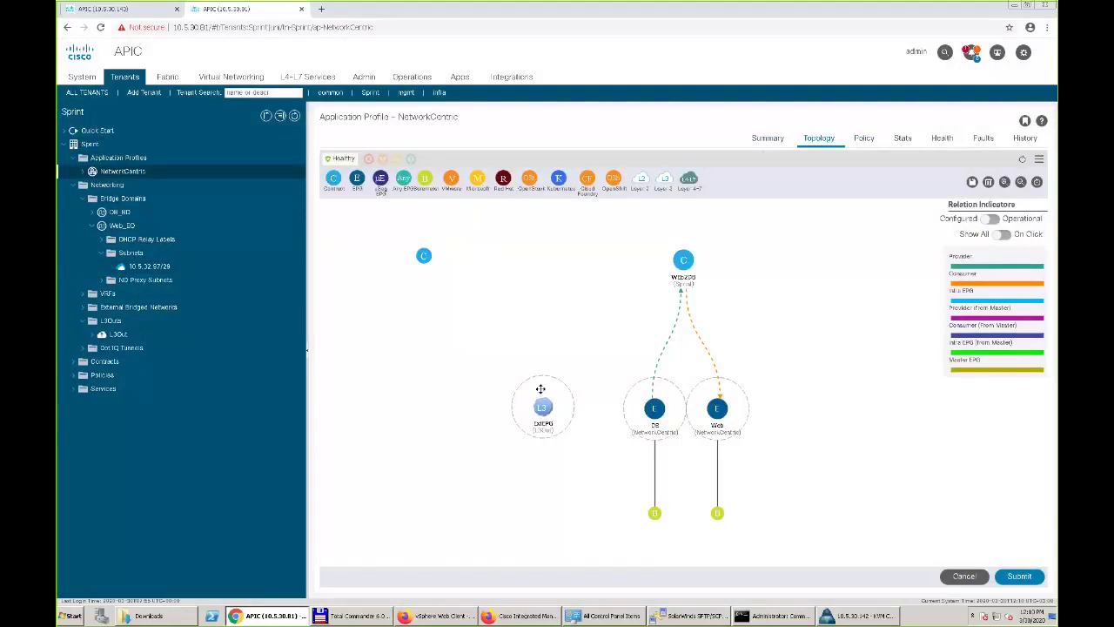
{"action": "left_click_drag", "start_coordinate": [543, 403], "coordinate": [720, 418]}
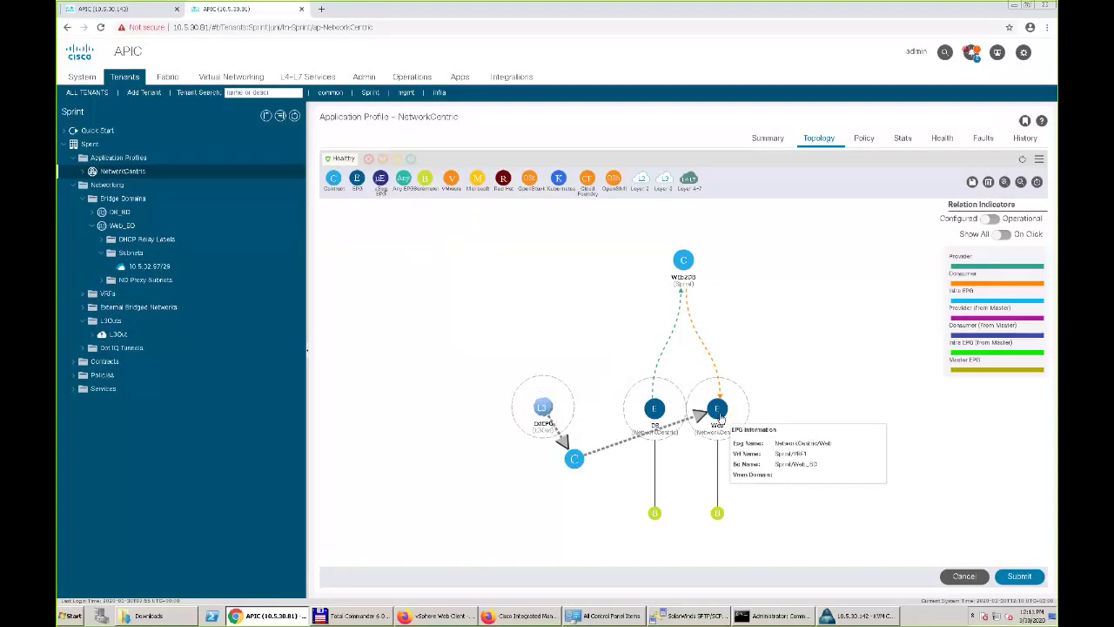
{"action": "left_click_drag", "start_coordinate": [720, 419], "coordinate": [719, 419]}
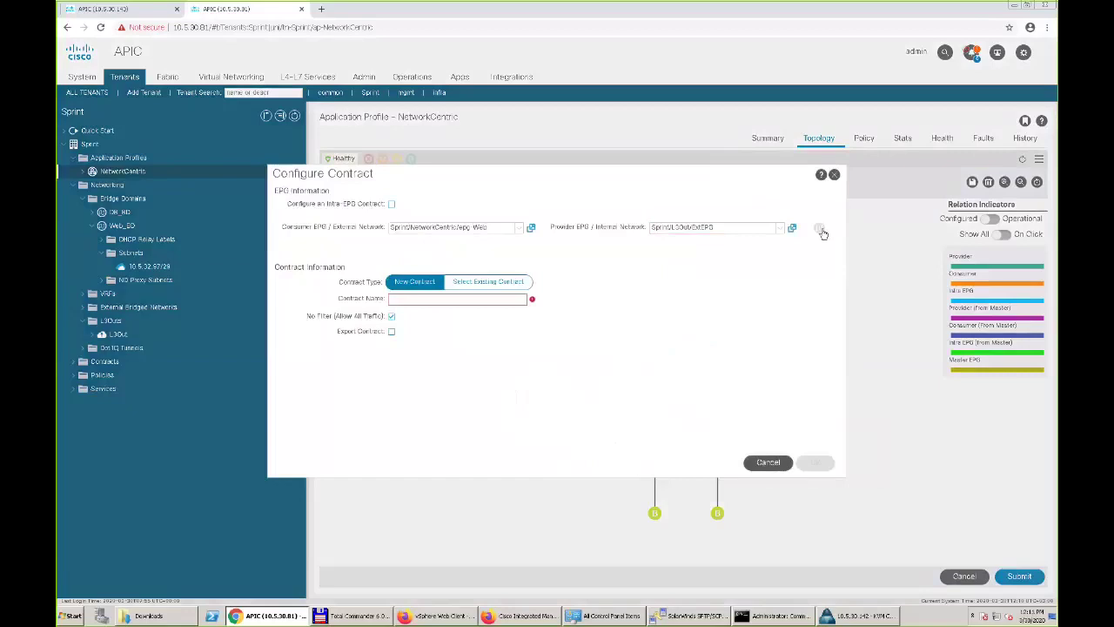
Create contract Ext2Web with the consumer and provider swapped: ExtEPG consumer, Web provider.
{"action": "left_click", "coordinate": [819, 229]}
{"action": "left_click", "coordinate": [418, 300]}
{"action": "type", "text": "Ext"}
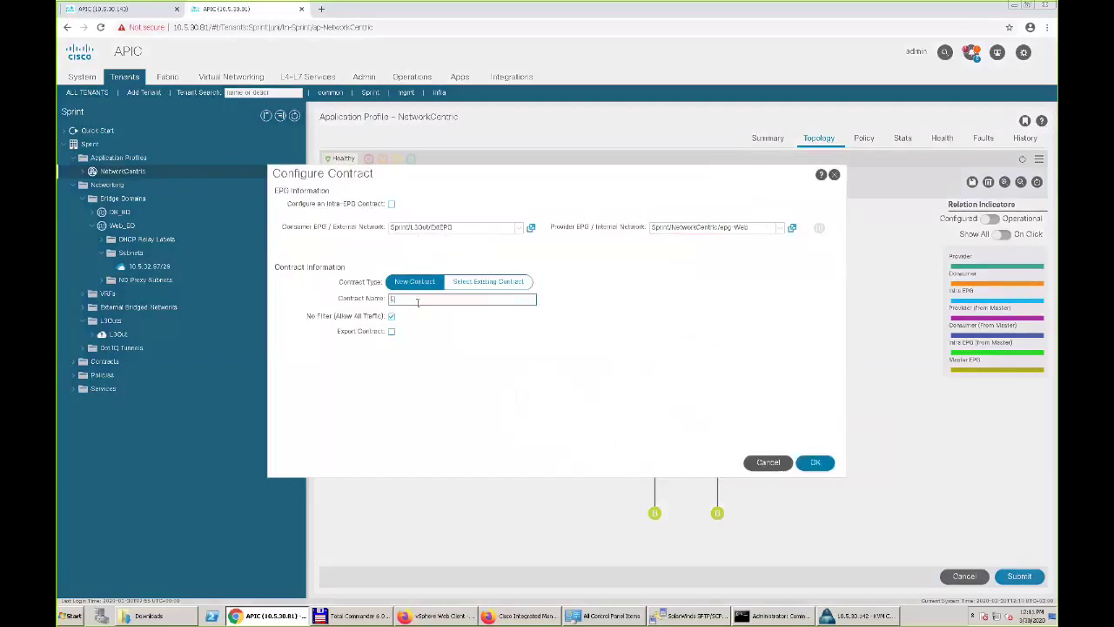
{"action": "type", "text": "2Web"}
{"action": "left_click", "coordinate": [811, 464]}
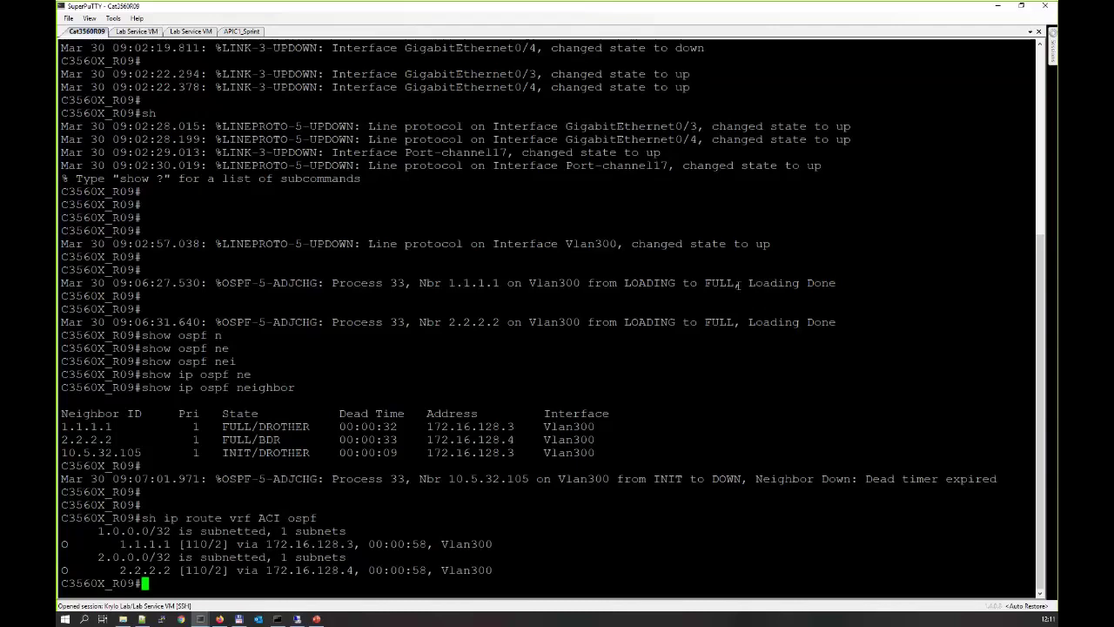
Rerun the previous route show command in the terminal.
{"action": "key", "text": "Up"}
{"action": "key", "text": "Return"}
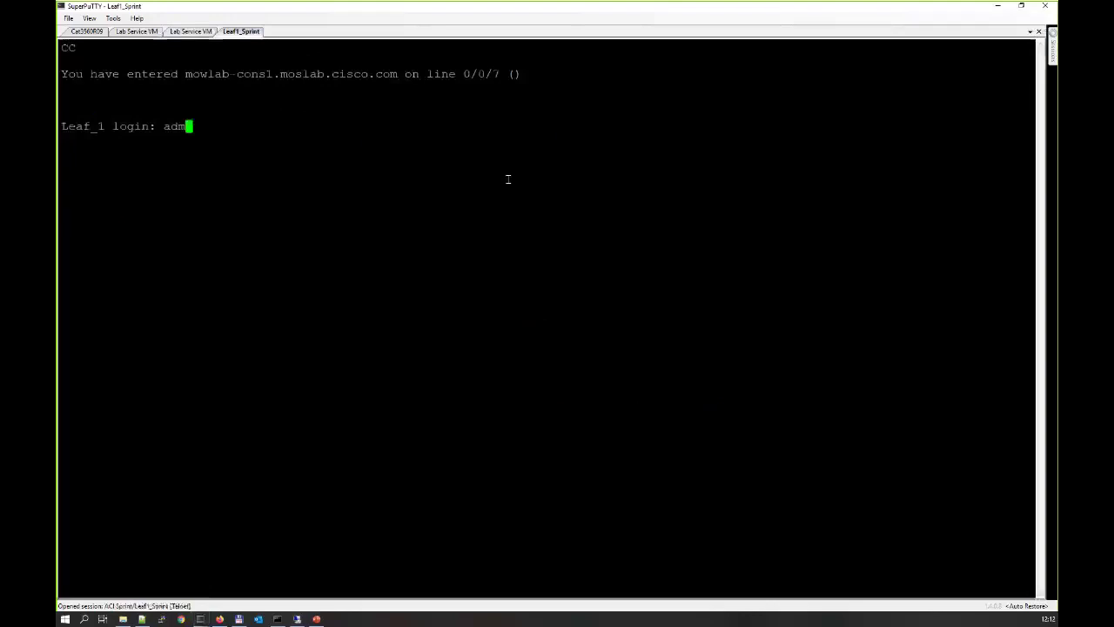
Log in to Leaf_1 and run 'show ip route vrf Sprint:VRF1'.
{"action": "type", "text": "in: adm"}
{"action": "key", "text": "Return"}
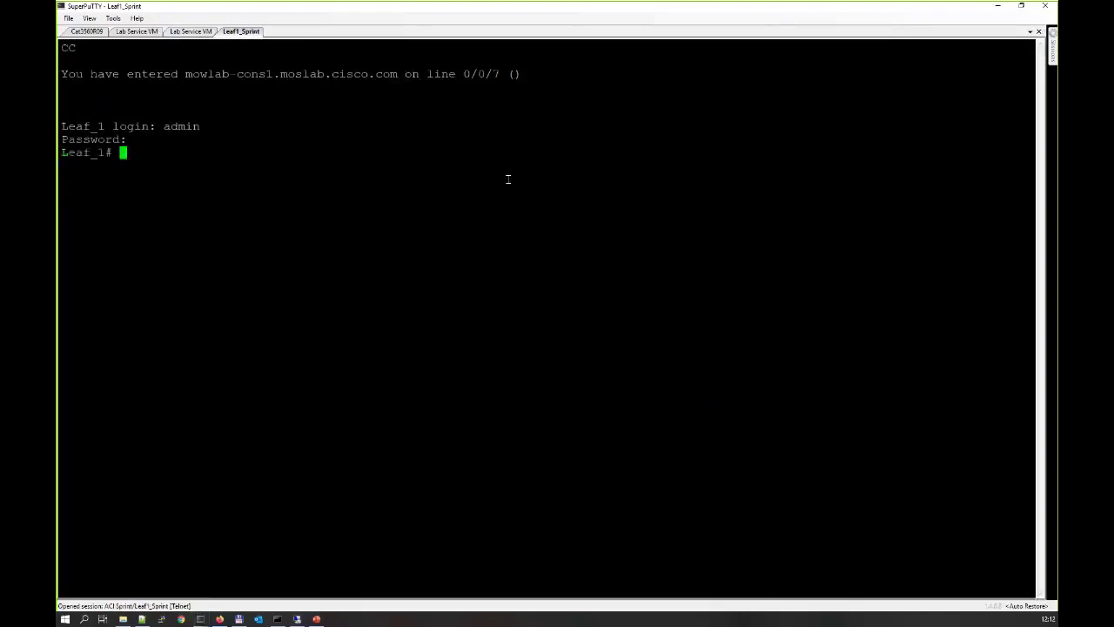
{"action": "type", "text": "show ip route vrf "}
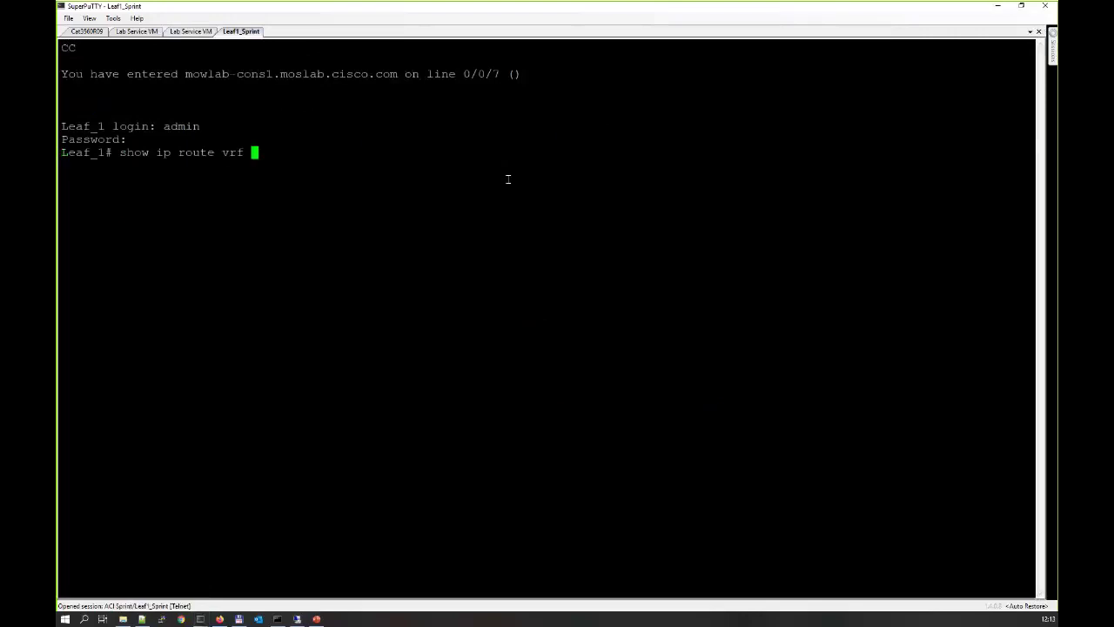
{"action": "type", "text": "Sprint:VRF1"}
{"action": "key", "text": "Return"}
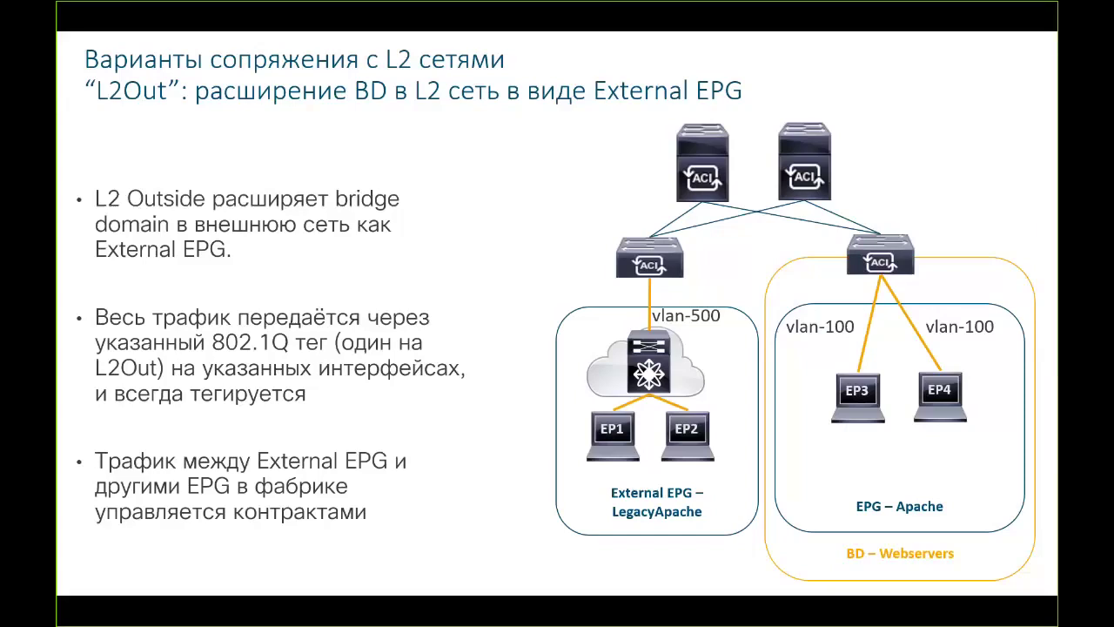
Advance to the slide on extending an EPG into L2, then return to the Leaf_1 terminal.
{"action": "key", "text": "Right"}
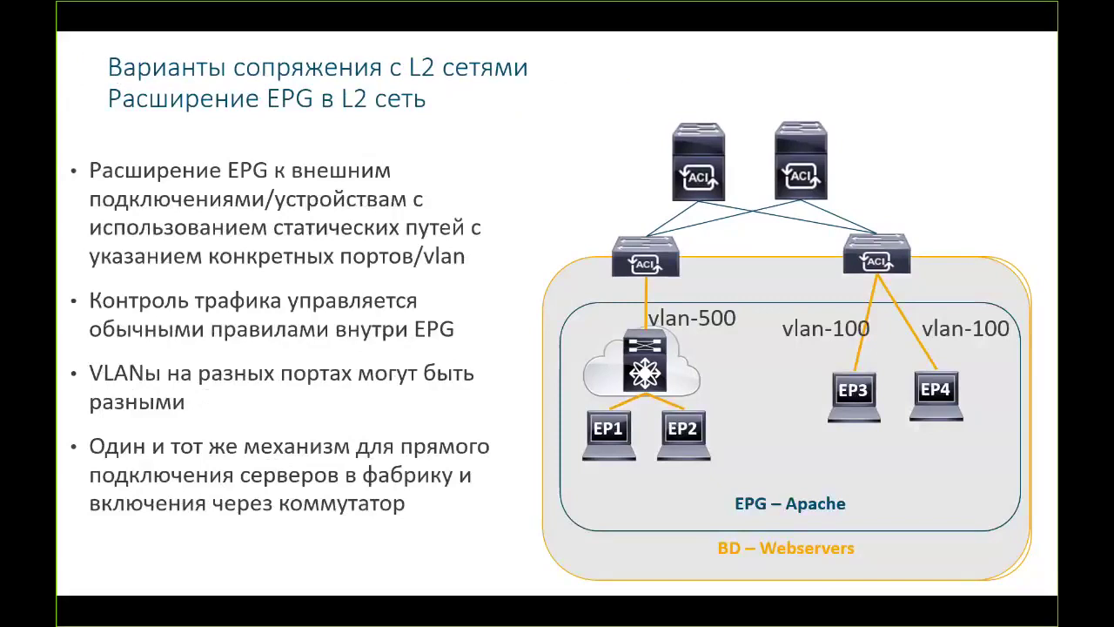
{"action": "key", "text": "alt+Tab"}
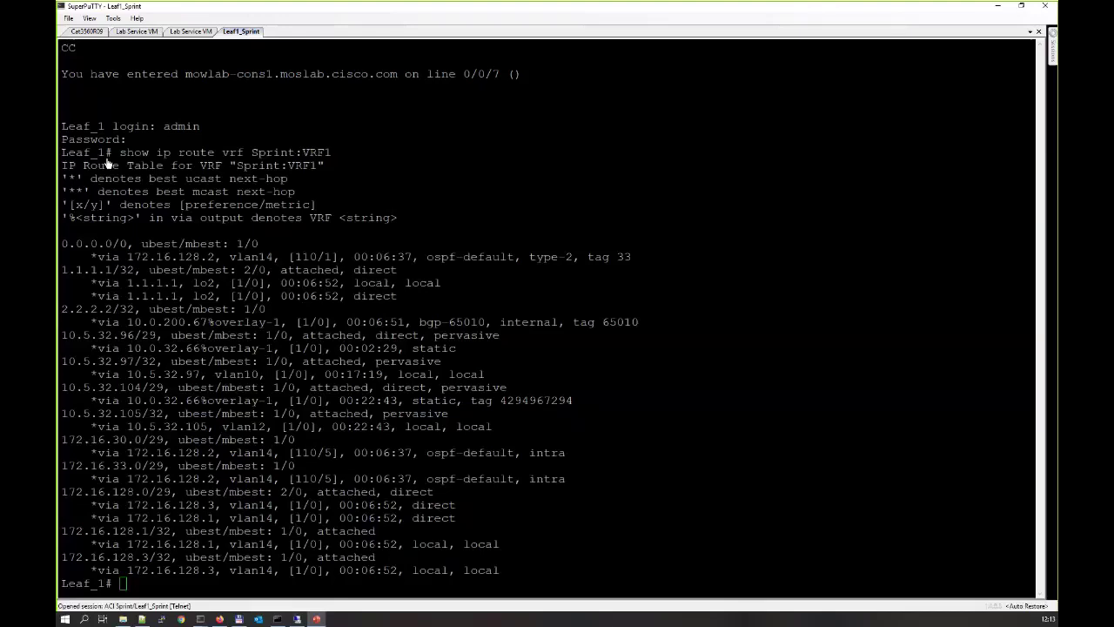
Switch to the remote desktop's APIC window showing the DB EPG client endpoints.
{"action": "key", "text": "alt+Tab"}
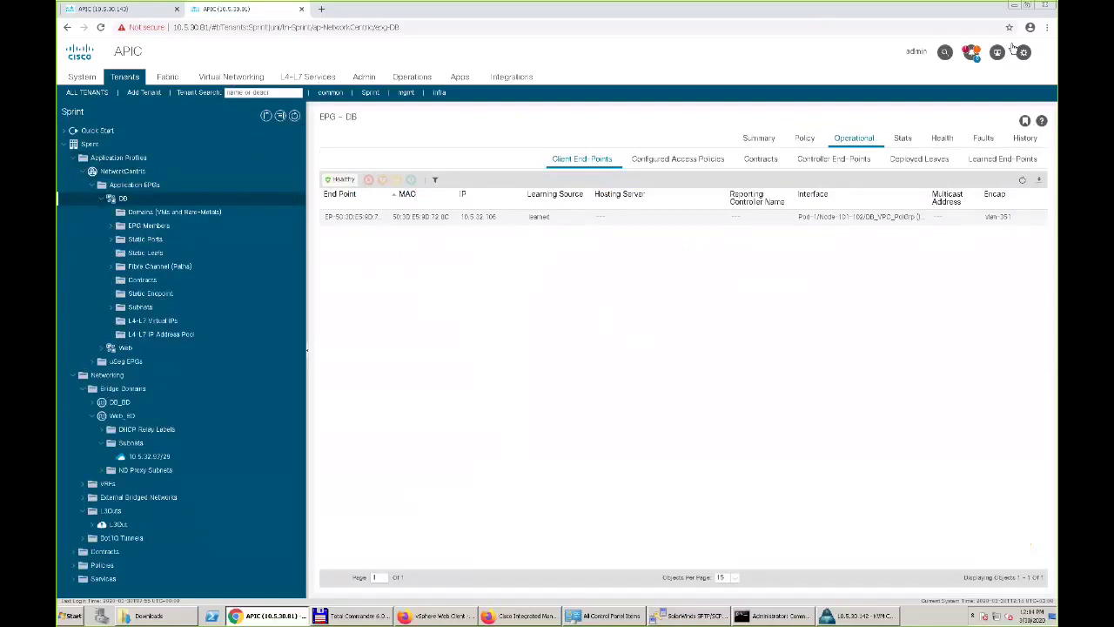
Search Bridge Domains for 'Web' and open the Web_BD result in tenant Sprint.
{"action": "left_click", "coordinate": [944, 52]}
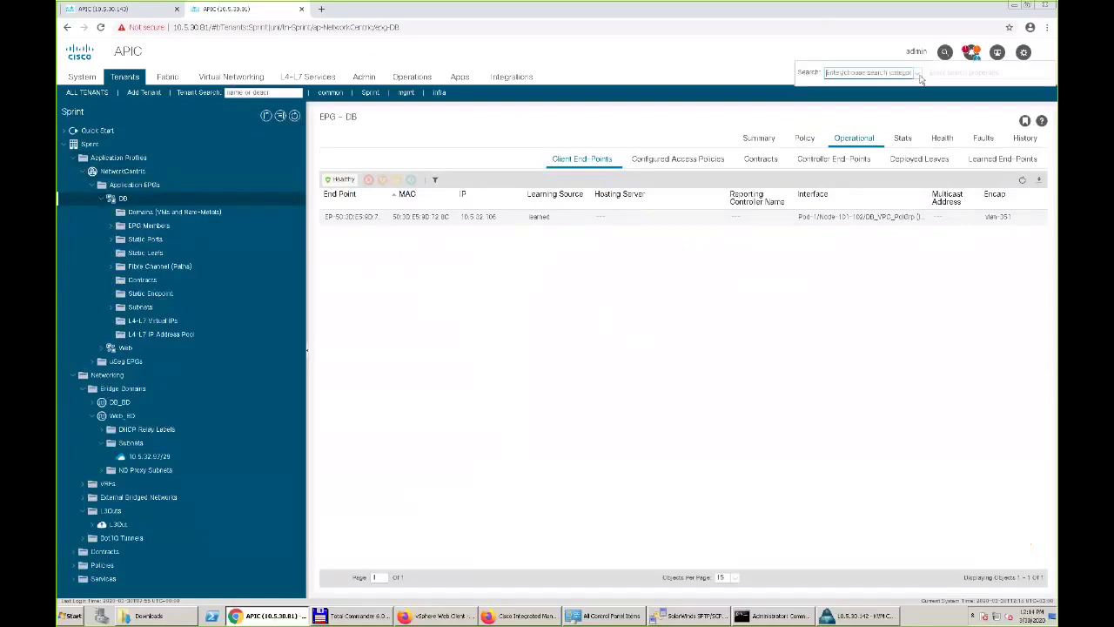
{"action": "left_click", "coordinate": [919, 74]}
{"action": "left_click_drag", "start_coordinate": [920, 99], "coordinate": [916, 131]}
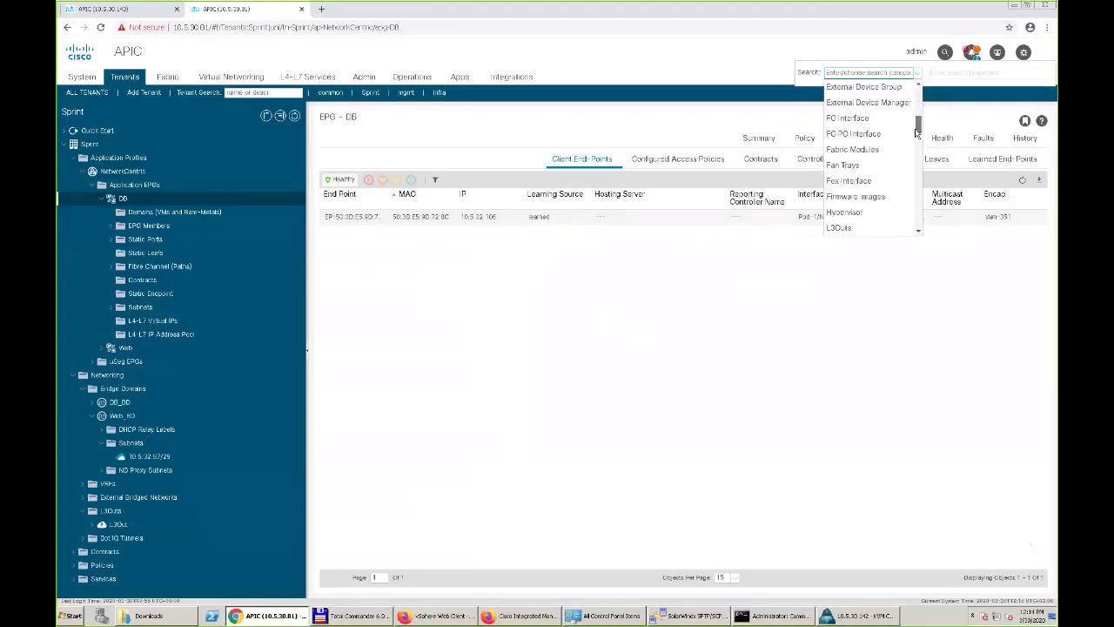
{"action": "mouse_move", "coordinate": [916, 132]}
{"action": "left_mouse_down"}
{"action": "mouse_move", "coordinate": [918, 209]}
{"action": "mouse_move", "coordinate": [920, 121]}
{"action": "left_mouse_up"}
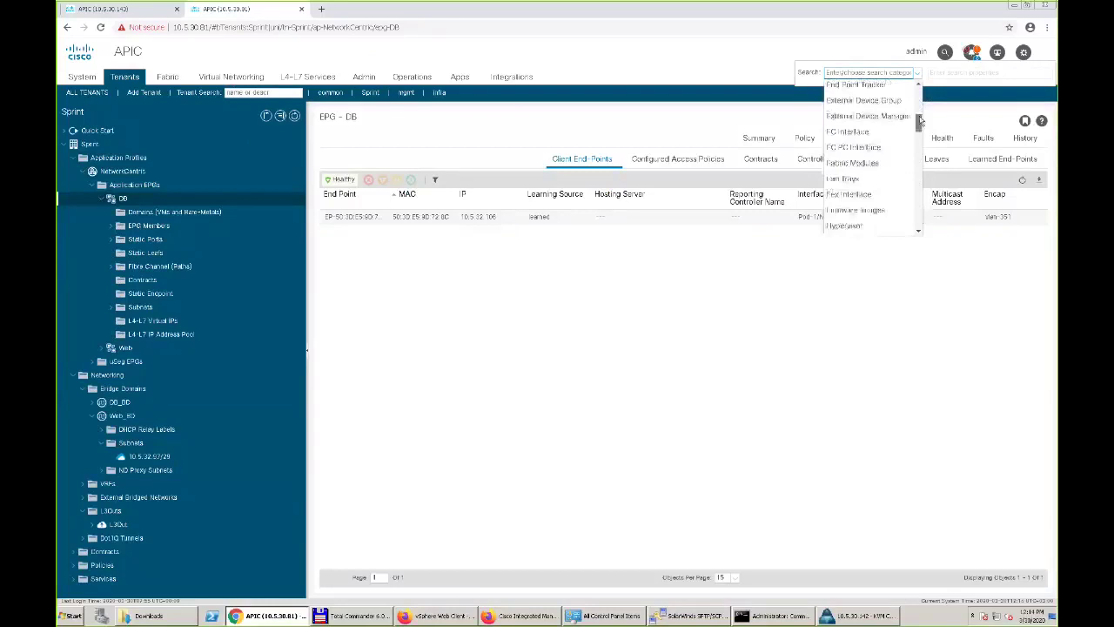
{"action": "left_click_drag", "start_coordinate": [919, 121], "coordinate": [919, 94]}
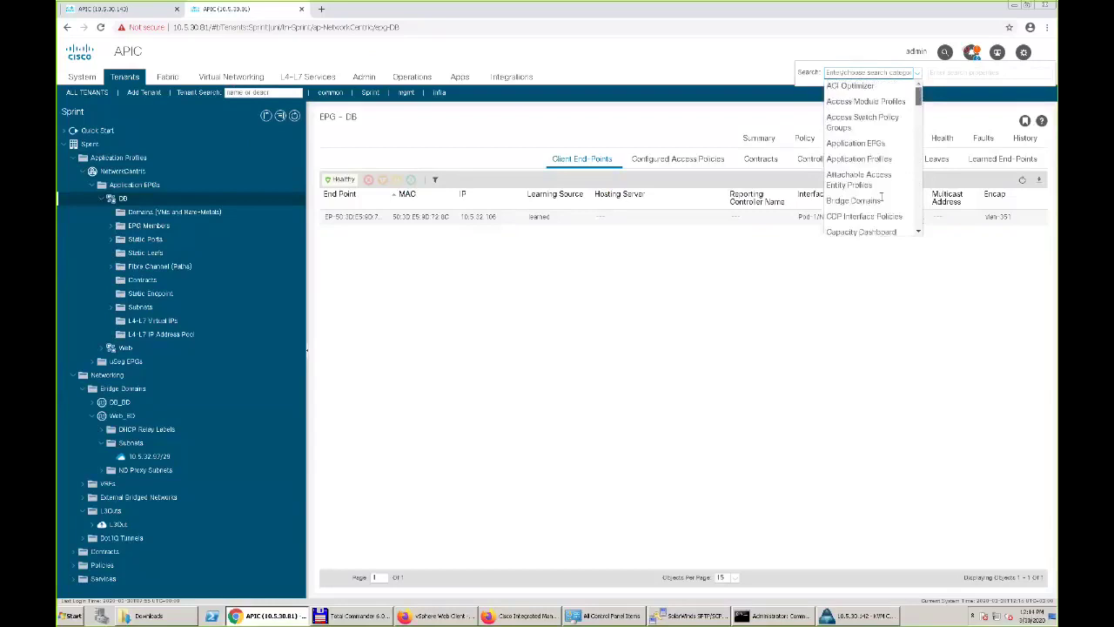
{"action": "left_click", "coordinate": [881, 200]}
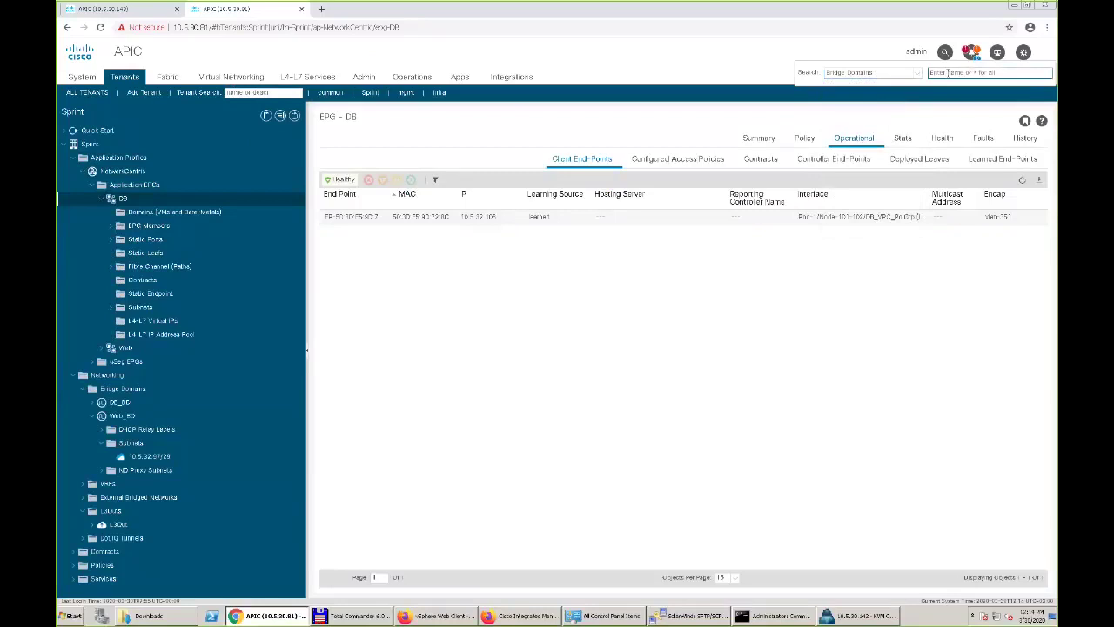
{"action": "type", "text": "Web"}
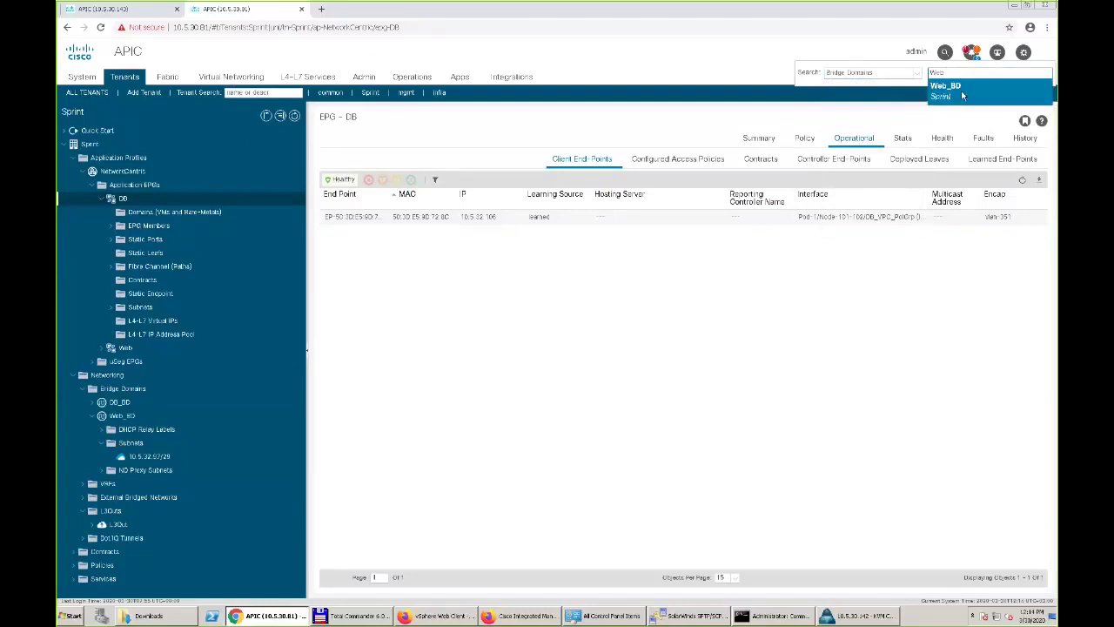
{"action": "left_click", "coordinate": [953, 89]}
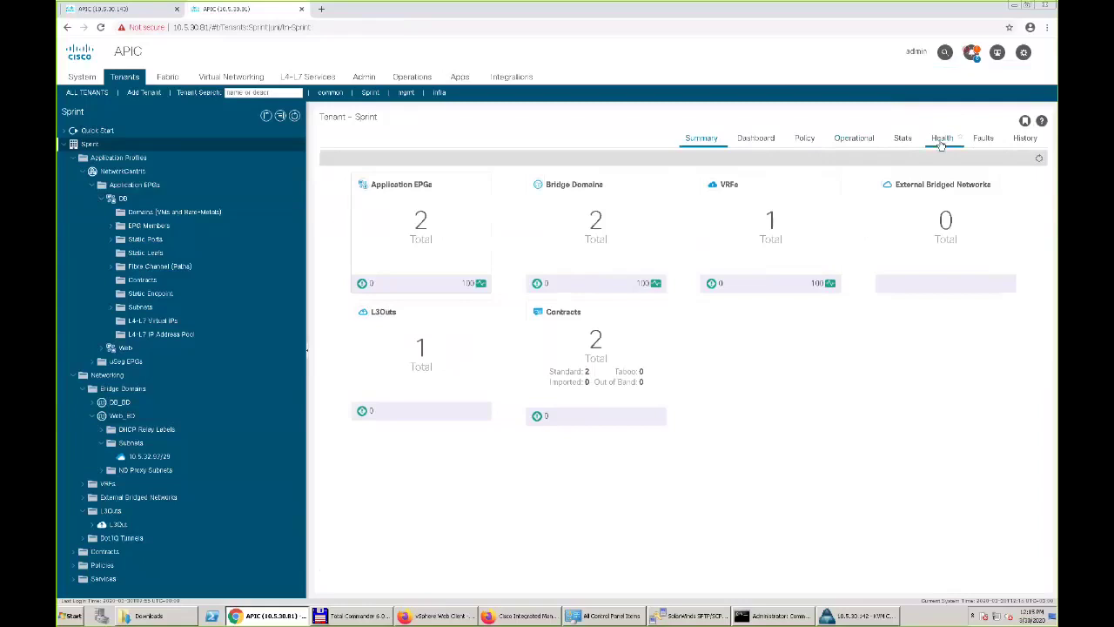
Check that the Sprint tenant's health score is 100, then go to the Admin area.
{"action": "left_click", "coordinate": [941, 143]}
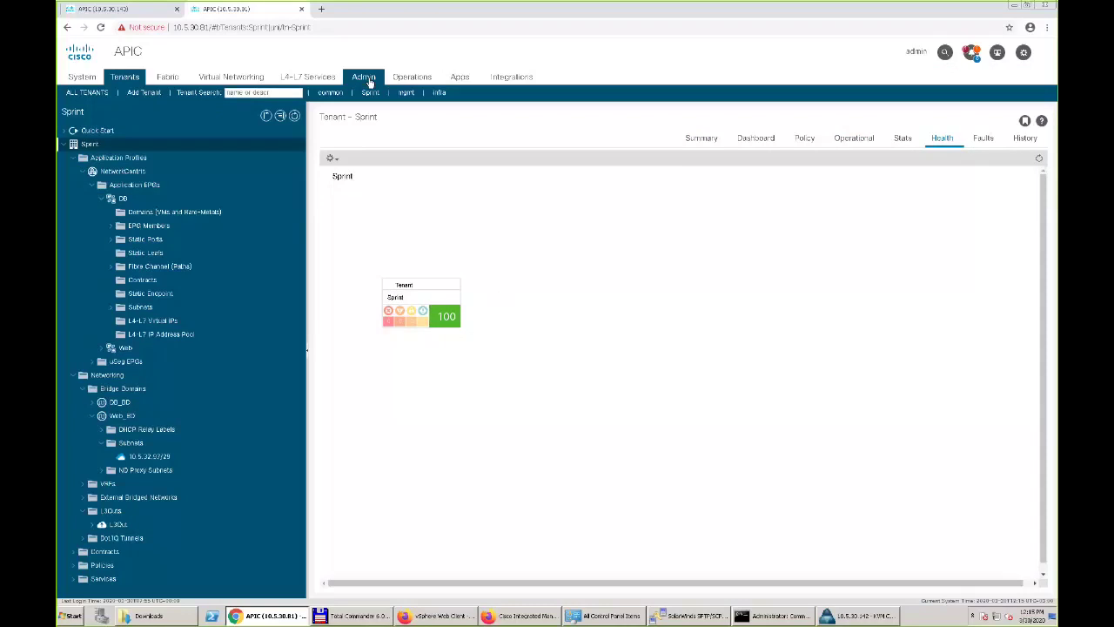
{"action": "left_click", "coordinate": [366, 78]}
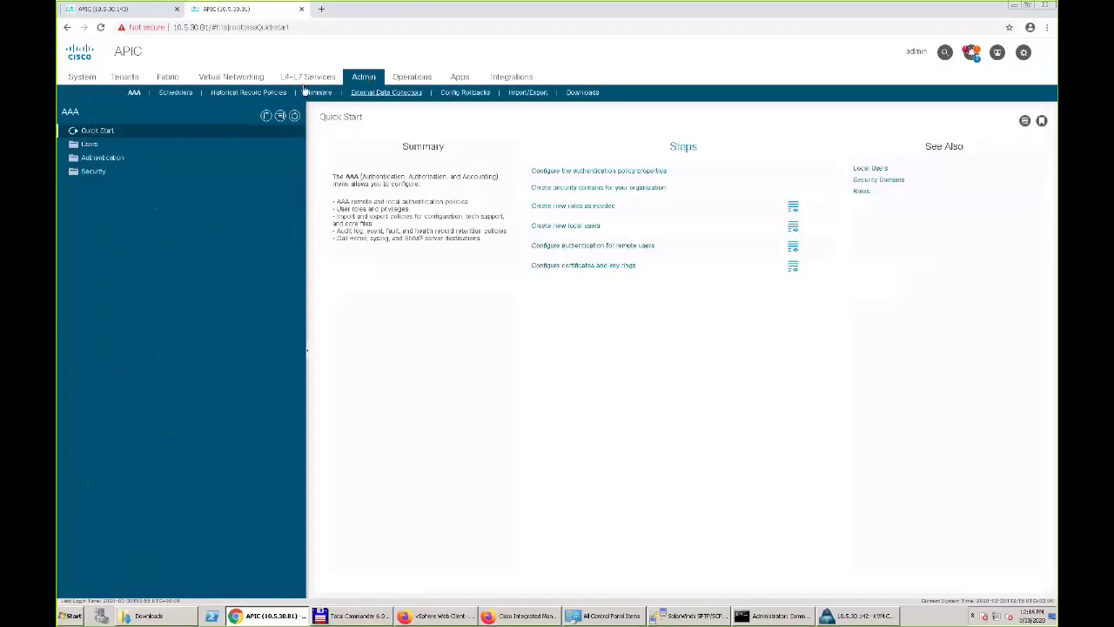
Open the Config Rollbacks sub-tab under Admin.
{"action": "left_click", "coordinate": [465, 92]}
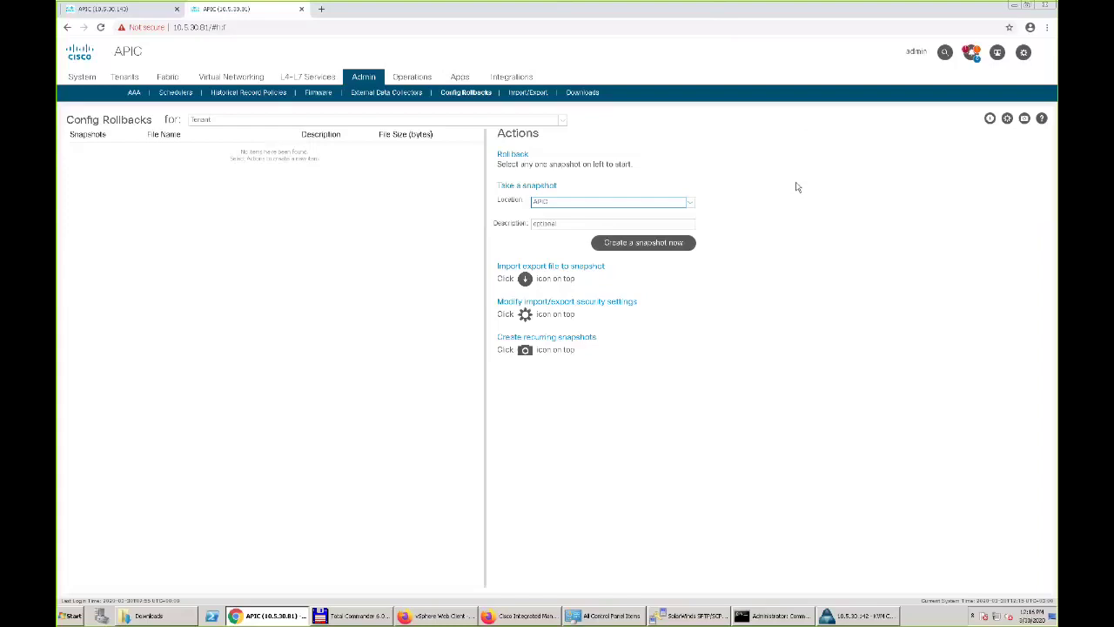
{"action": "mouse_move", "coordinate": [570, 6]}
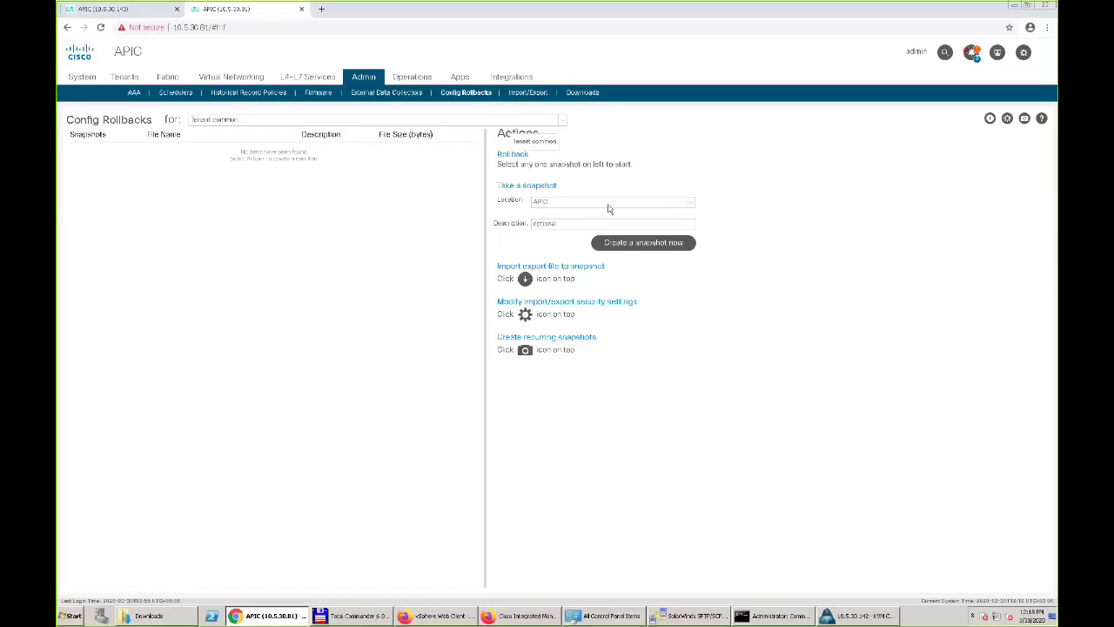
Create a Fabric-scoped configuration snapshot, select the new 42191-byte snapshot, then return to Tenants.
{"action": "left_click", "coordinate": [576, 222]}
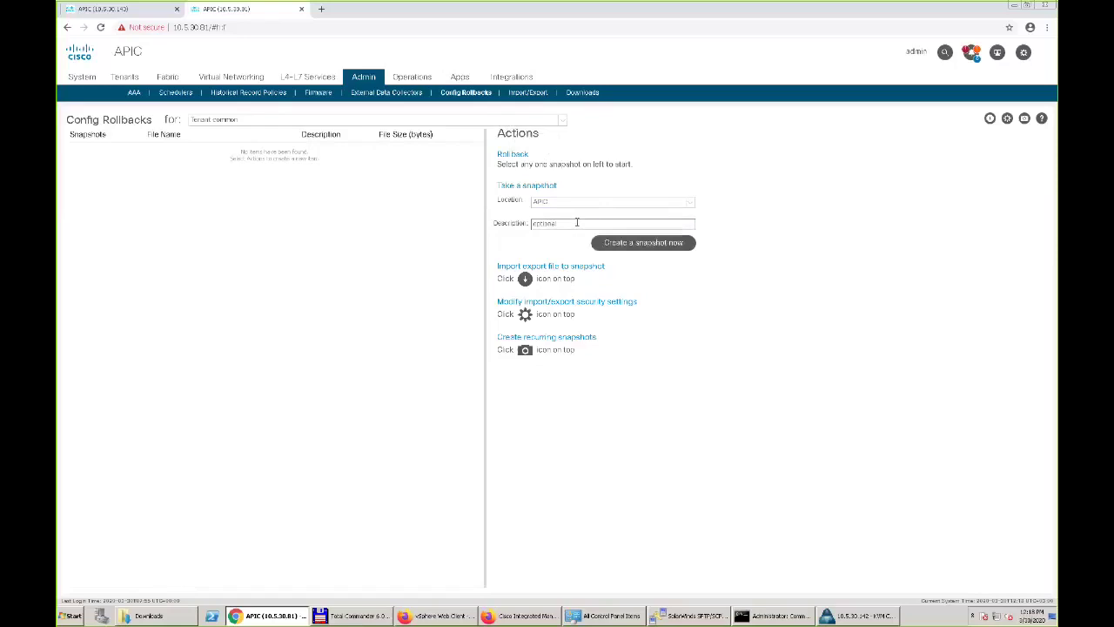
{"action": "left_click", "coordinate": [449, 122]}
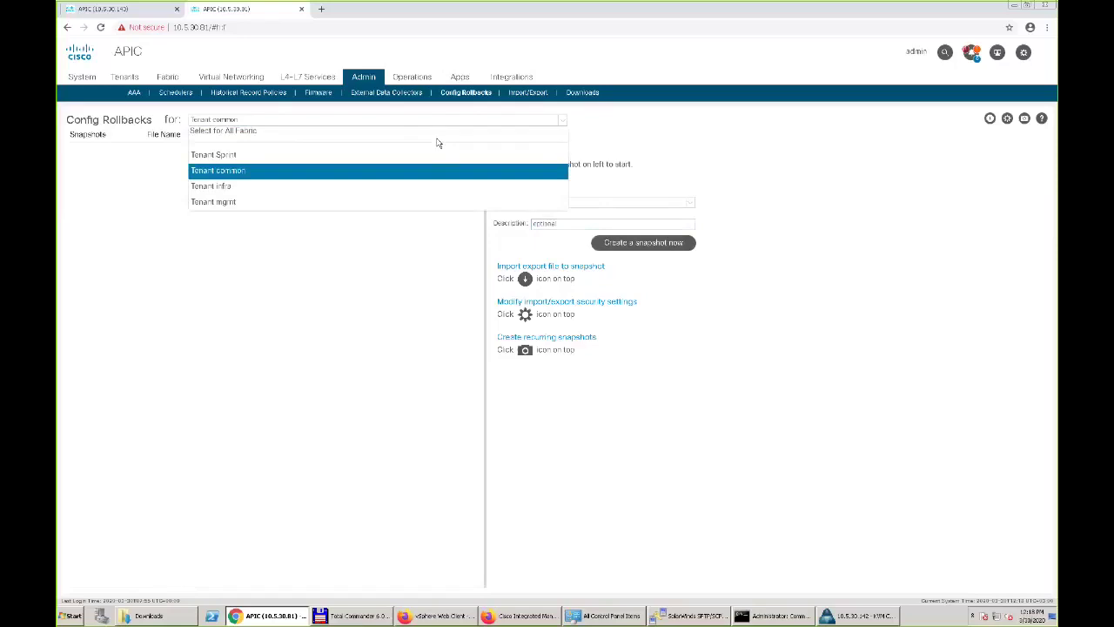
{"action": "left_click", "coordinate": [438, 132]}
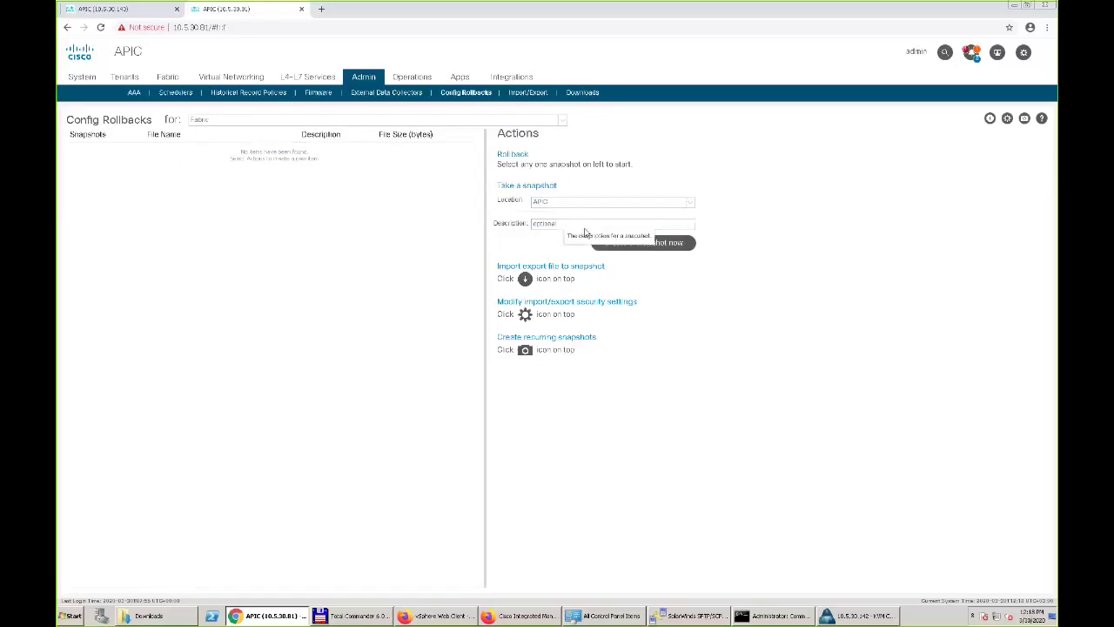
{"action": "left_click", "coordinate": [678, 248]}
{"action": "left_click", "coordinate": [569, 352]}
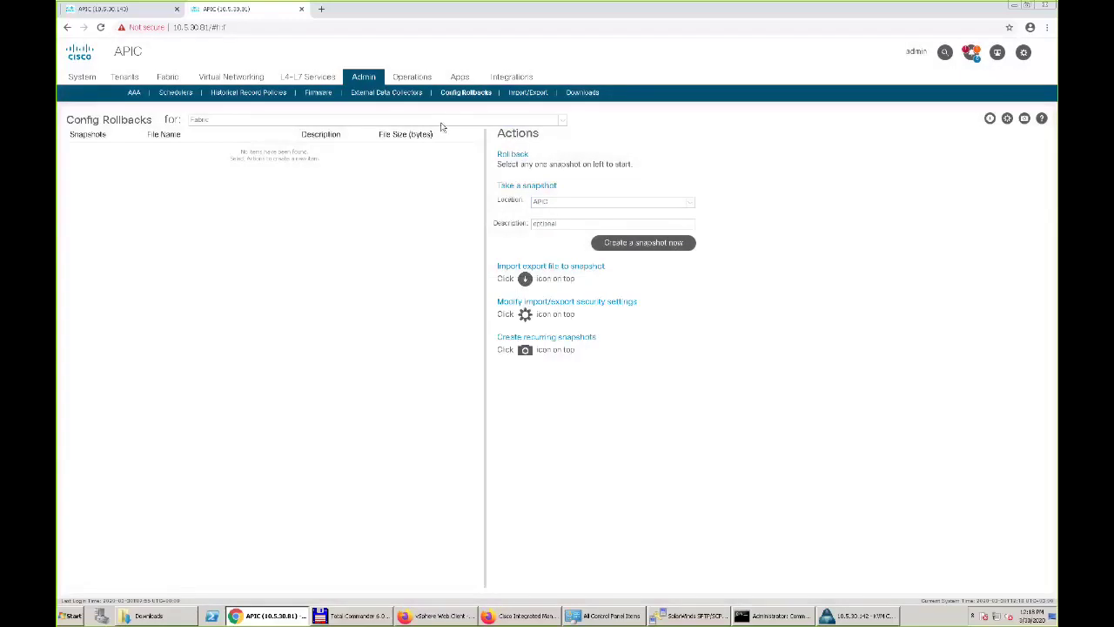
{"action": "left_click", "coordinate": [283, 150]}
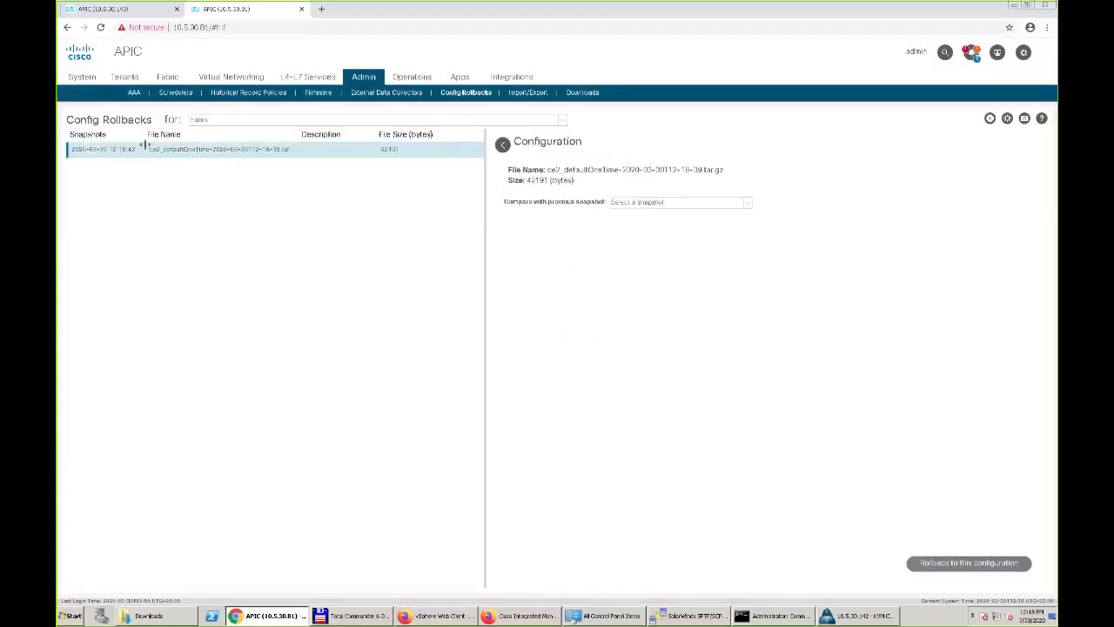
{"action": "left_click", "coordinate": [133, 78]}
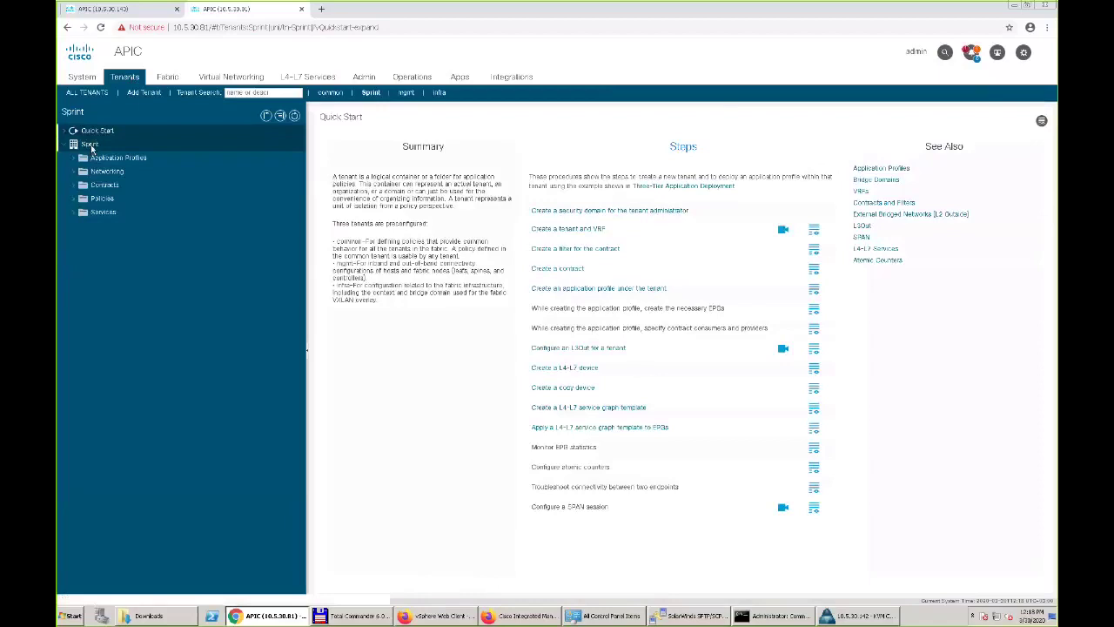
Delete the Sprint tenant from the navigation tree and confirm with Yes.
{"action": "right_click", "coordinate": [91, 145]}
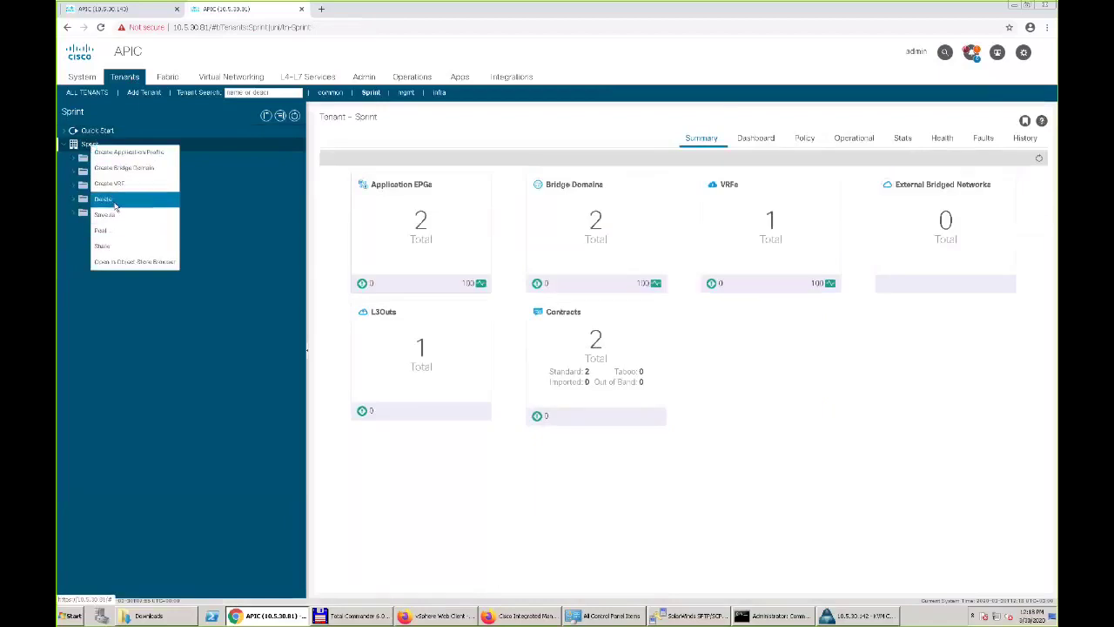
{"action": "left_click", "coordinate": [104, 200]}
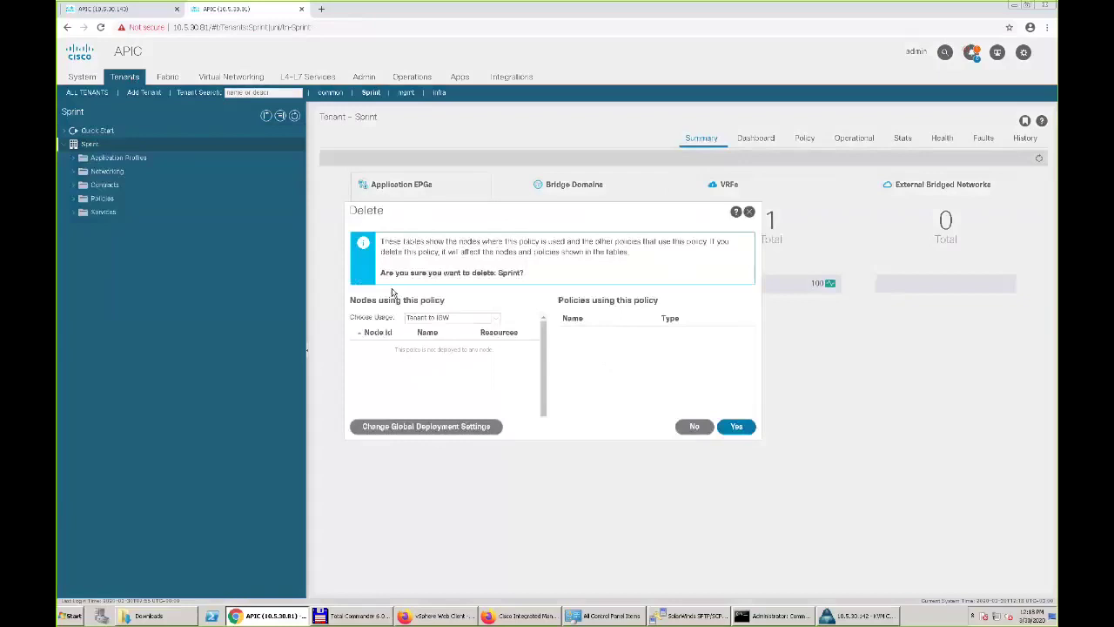
{"action": "left_click", "coordinate": [731, 426]}
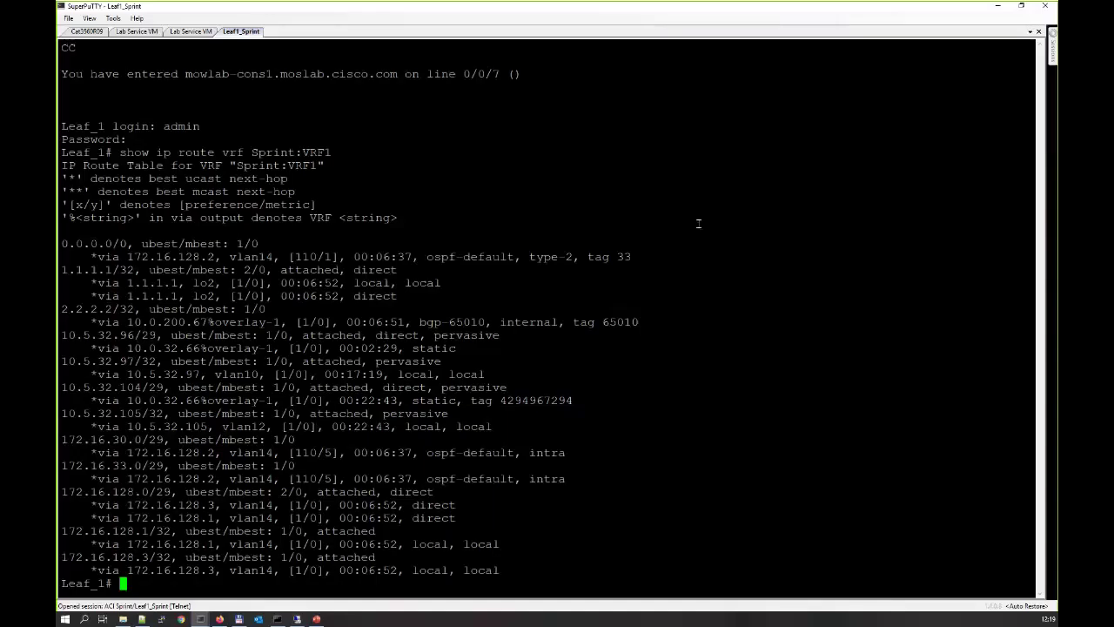
Rerun 'sh ip route vrf ACI ospf' on the Cat3560R09 switch session.
{"action": "left_click", "coordinate": [83, 32]}
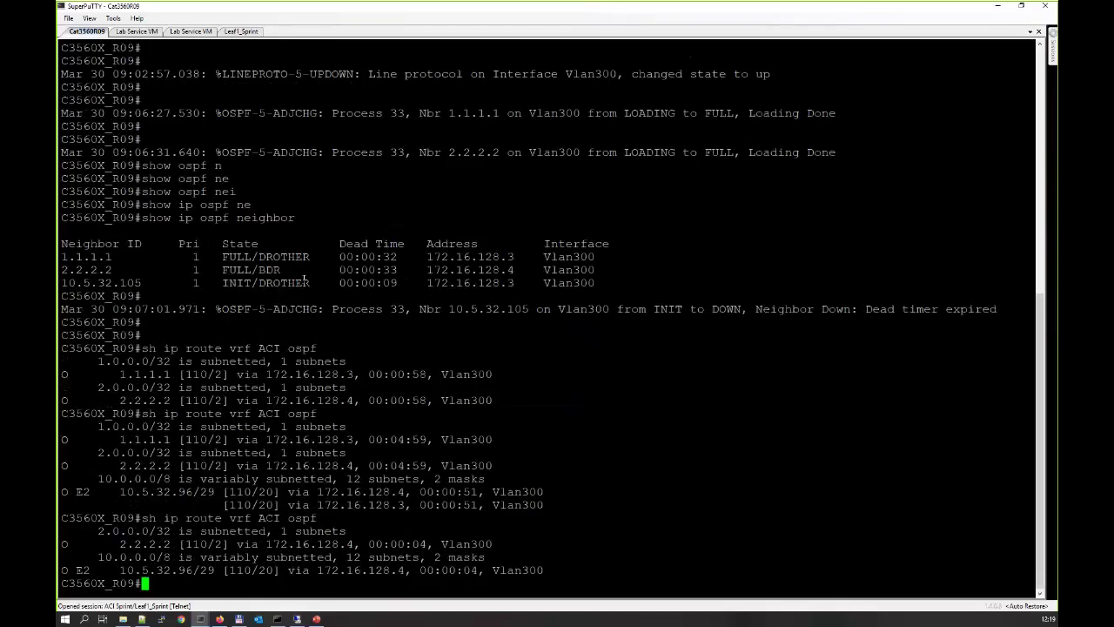
{"action": "key", "text": "Up"}
{"action": "key", "text": "Return"}
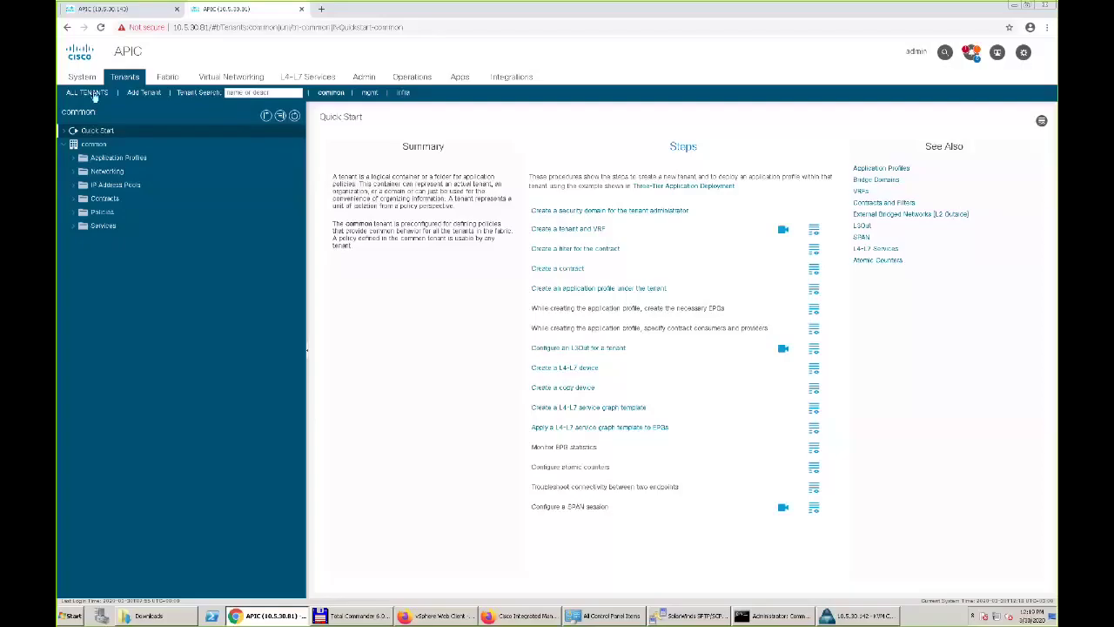
Confirm Sprint is gone, roll back to the fabric snapshot, and list All Tenants again.
{"action": "left_click", "coordinate": [88, 93]}
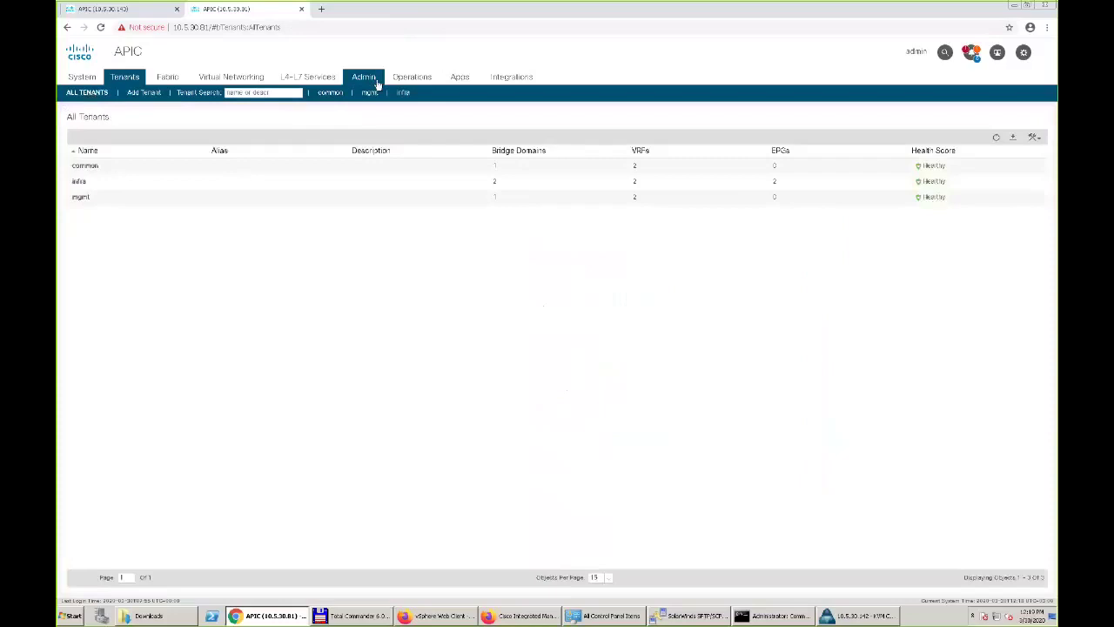
{"action": "left_click", "coordinate": [377, 84]}
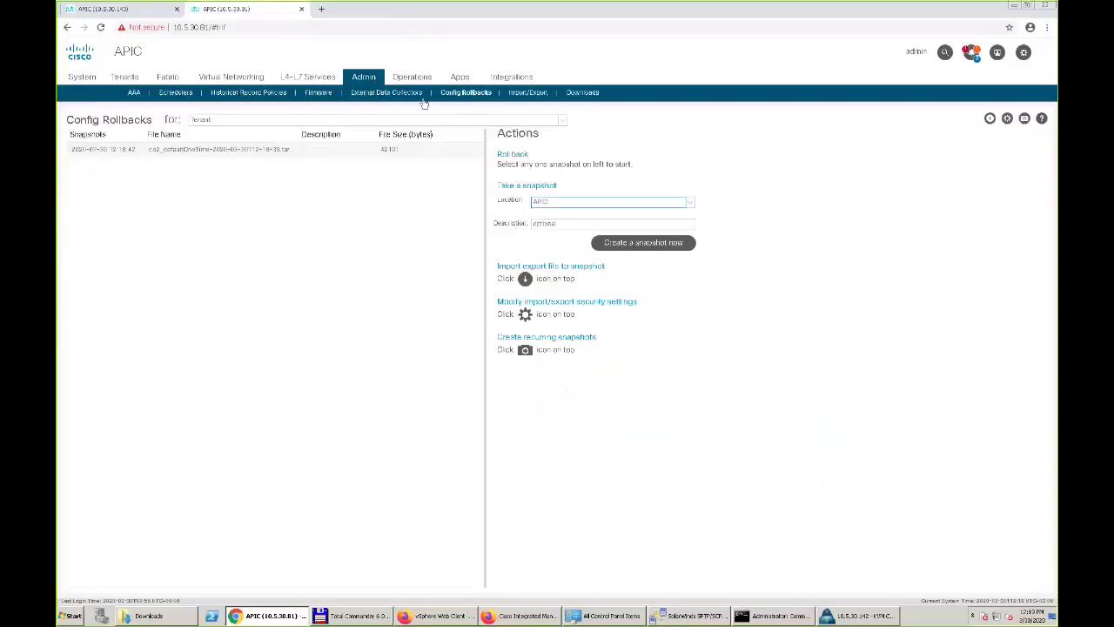
{"action": "left_click", "coordinate": [287, 149]}
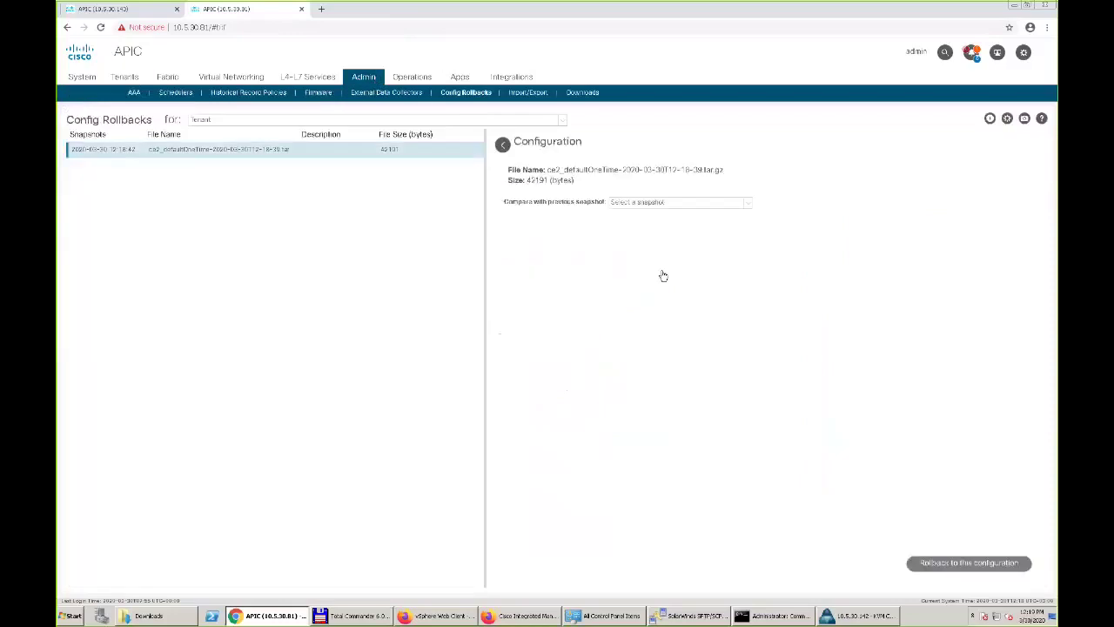
{"action": "left_click", "coordinate": [943, 567]}
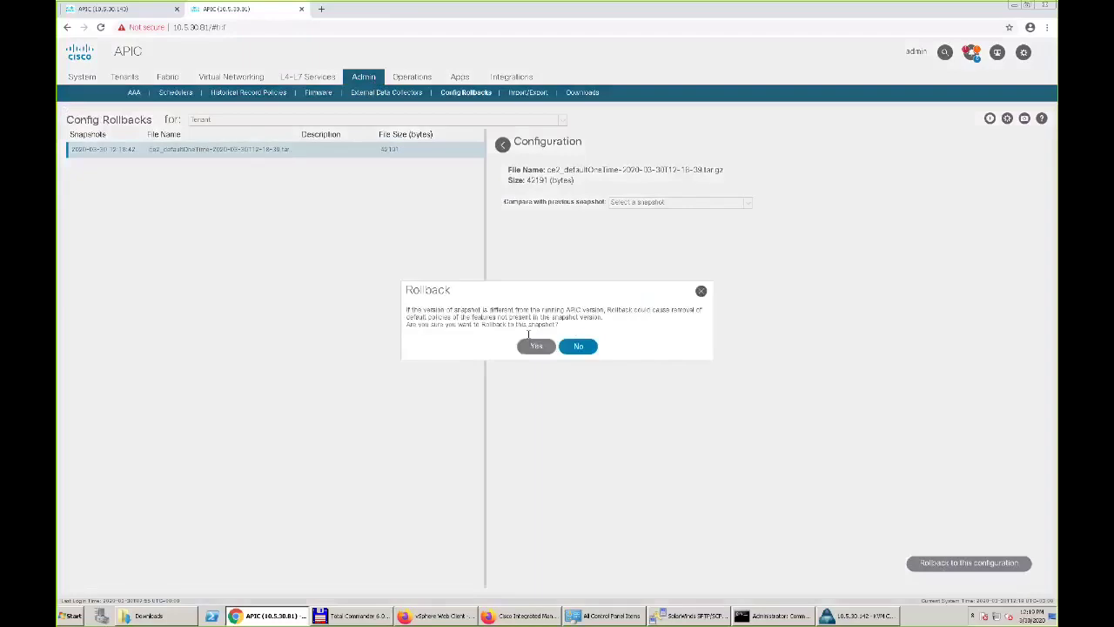
{"action": "left_click", "coordinate": [537, 347]}
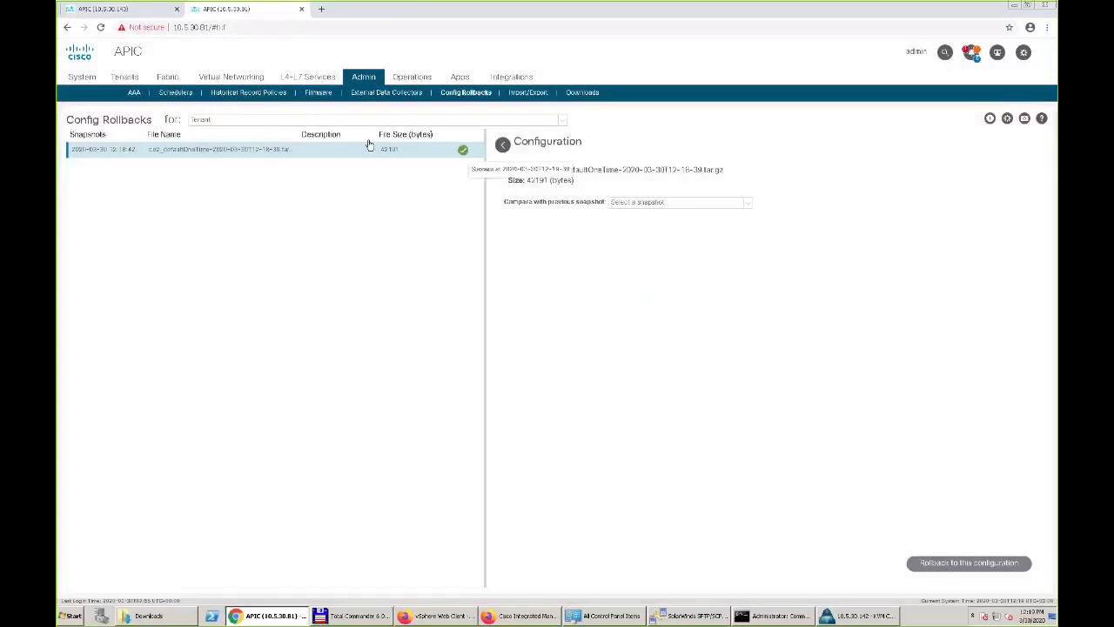
{"action": "left_click", "coordinate": [119, 79]}
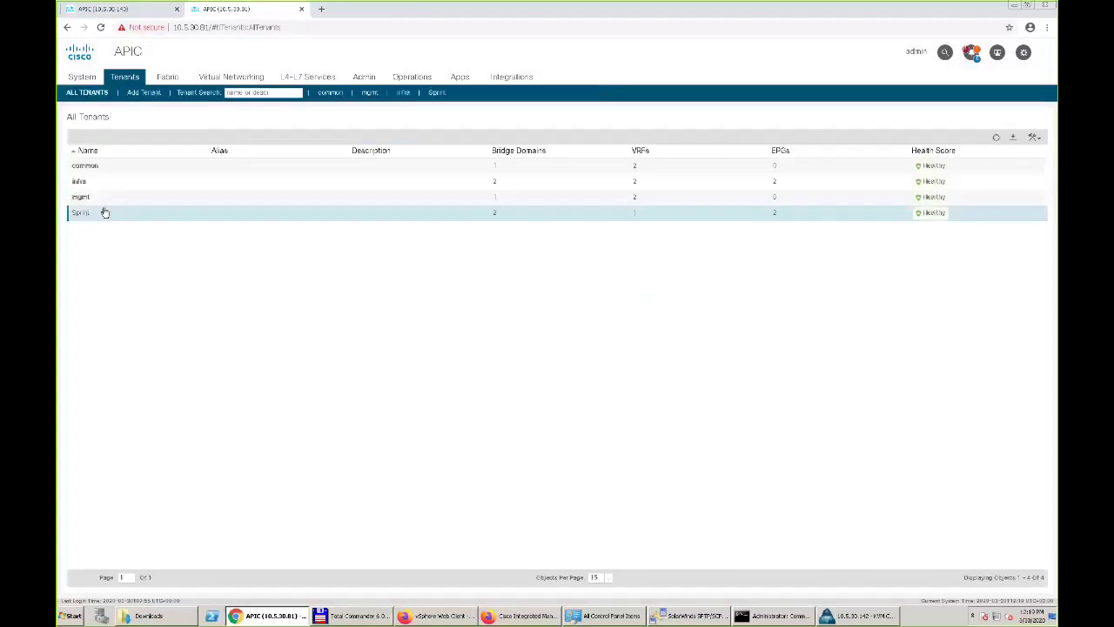
Open the restored Sprint tenant's Summary counts, then switch to the System health dashboard.
{"action": "double_click", "coordinate": [104, 213]}
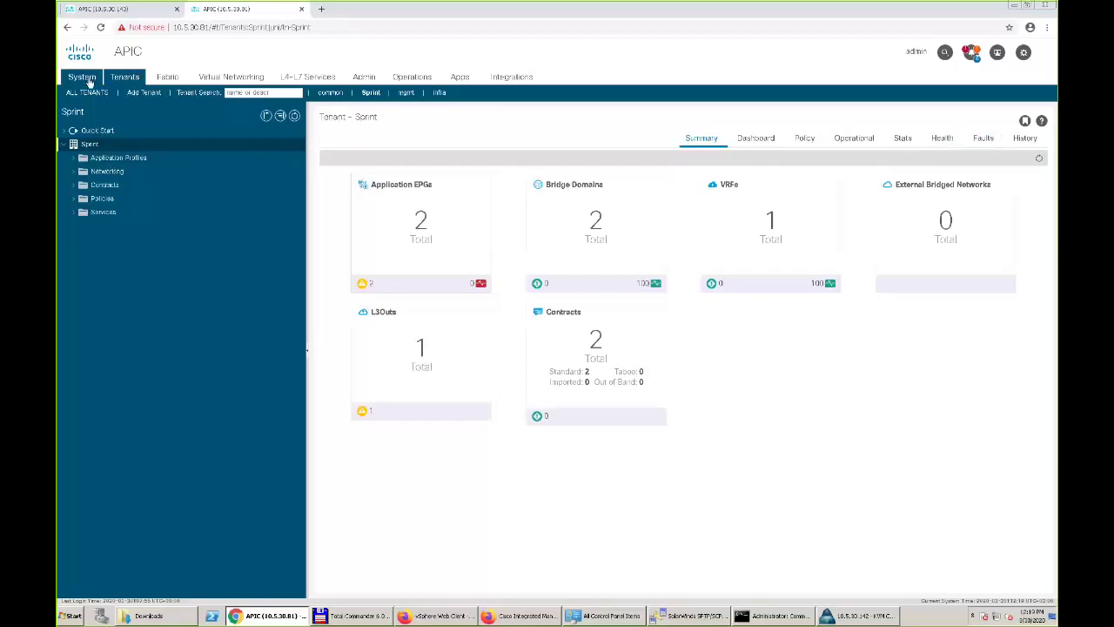
{"action": "left_click", "coordinate": [83, 77]}
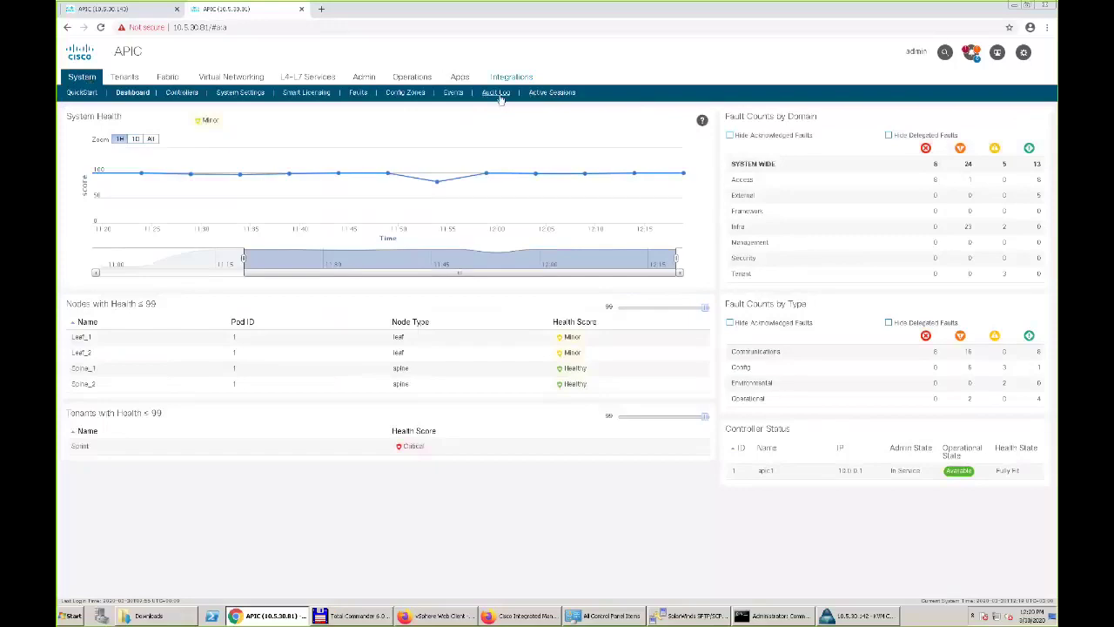
Page the System Audit Log forward to page 7's rollback entries, then return to Tenants.
{"action": "left_click", "coordinate": [494, 93]}
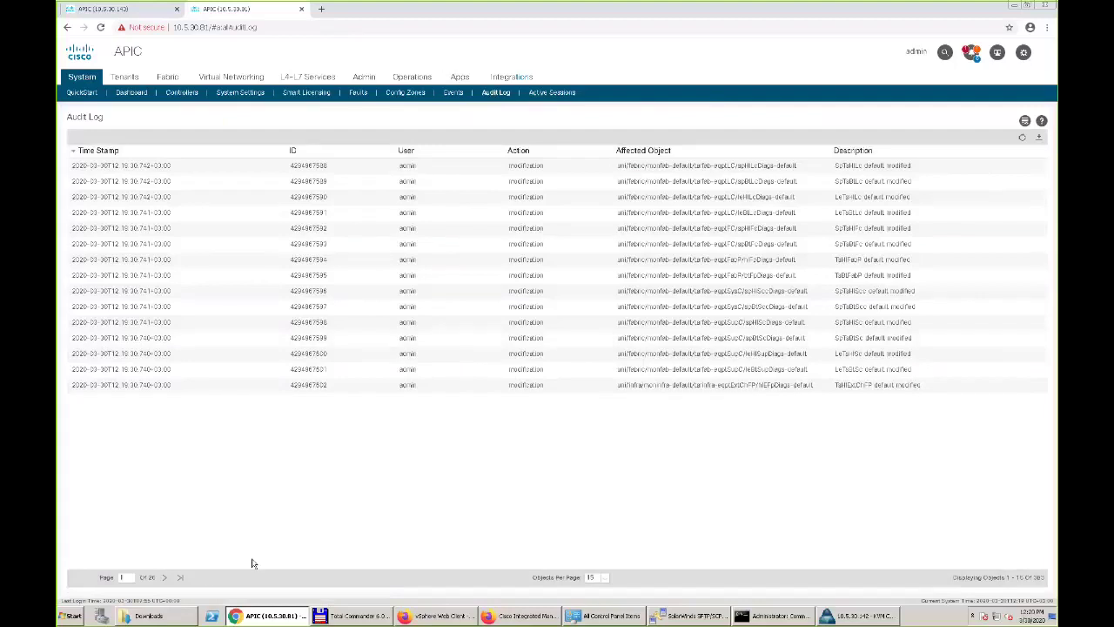
{"action": "left_click", "coordinate": [164, 577]}
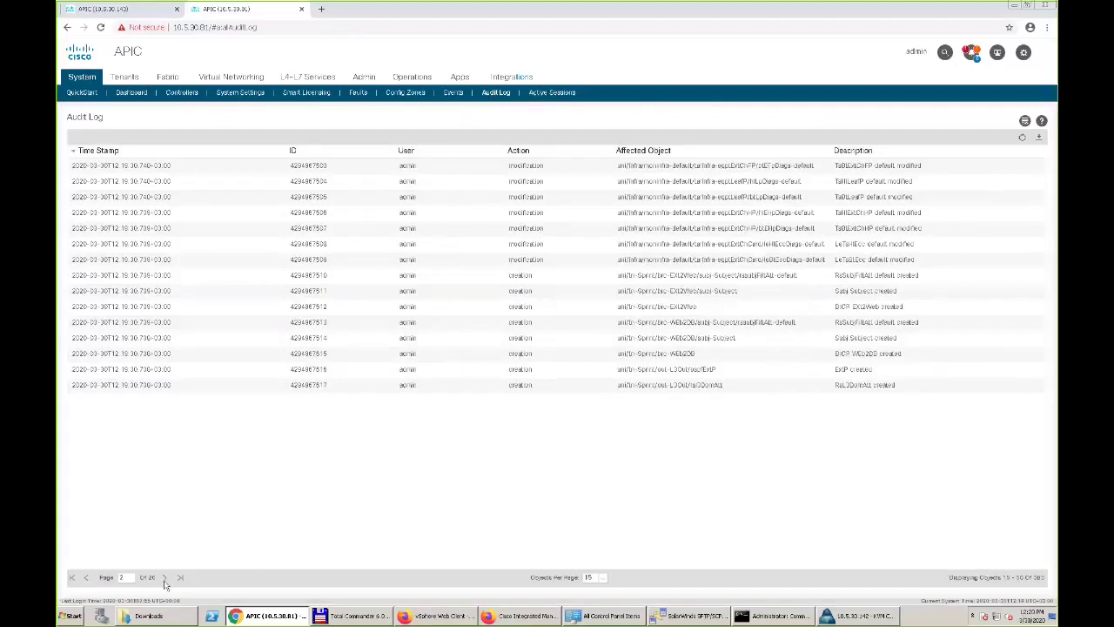
{"action": "left_click", "coordinate": [165, 579]}
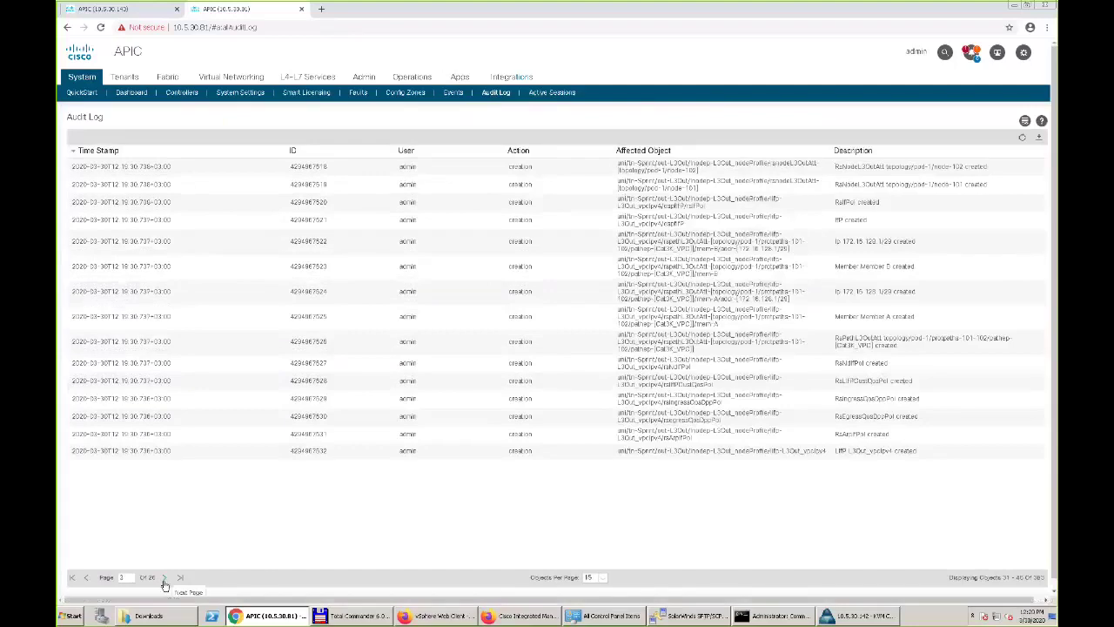
{"action": "left_click", "coordinate": [165, 579]}
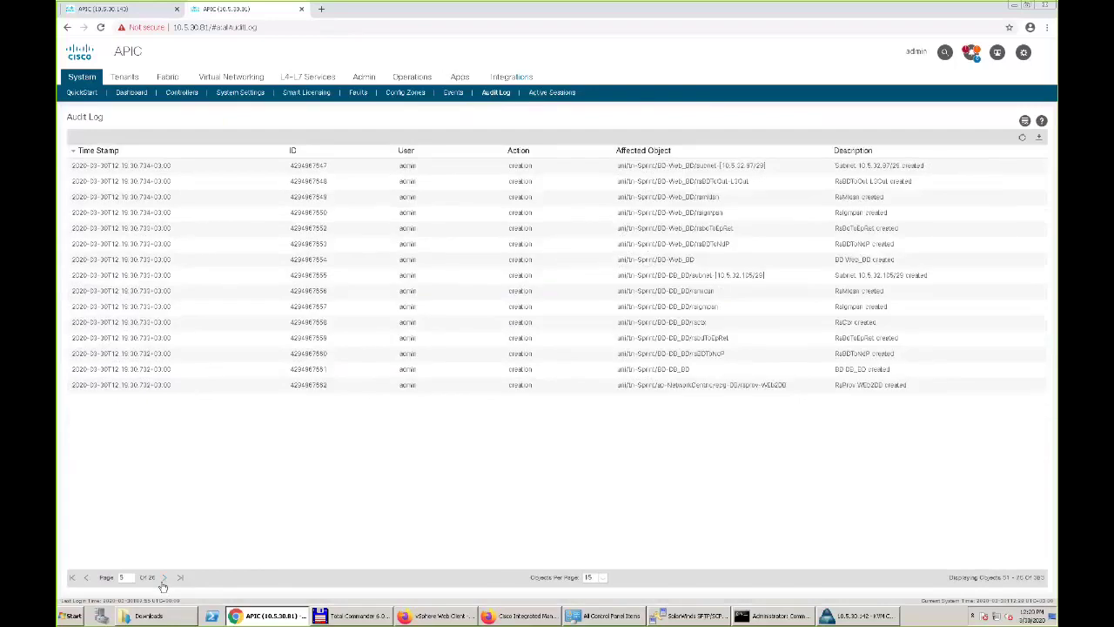
{"action": "left_click", "coordinate": [162, 584]}
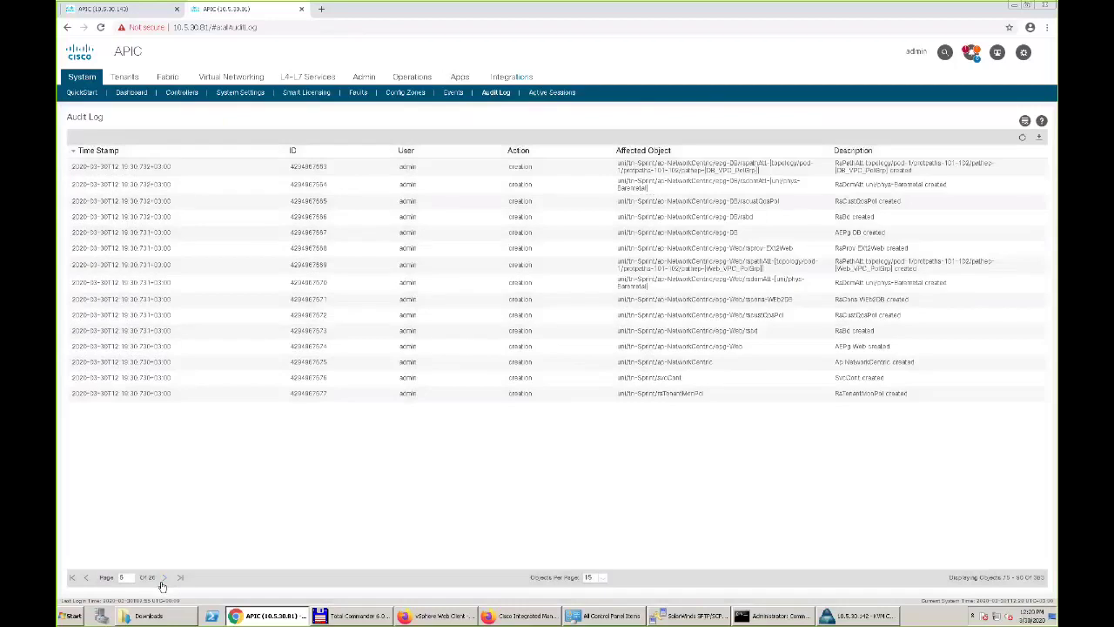
{"action": "left_click", "coordinate": [162, 584]}
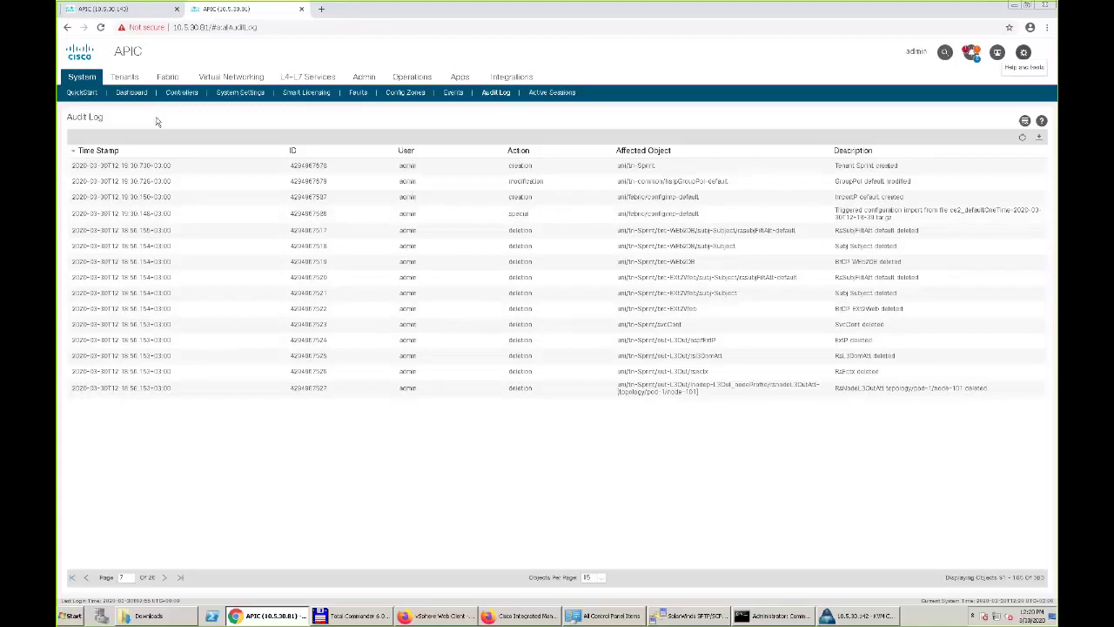
{"action": "left_click", "coordinate": [122, 79]}
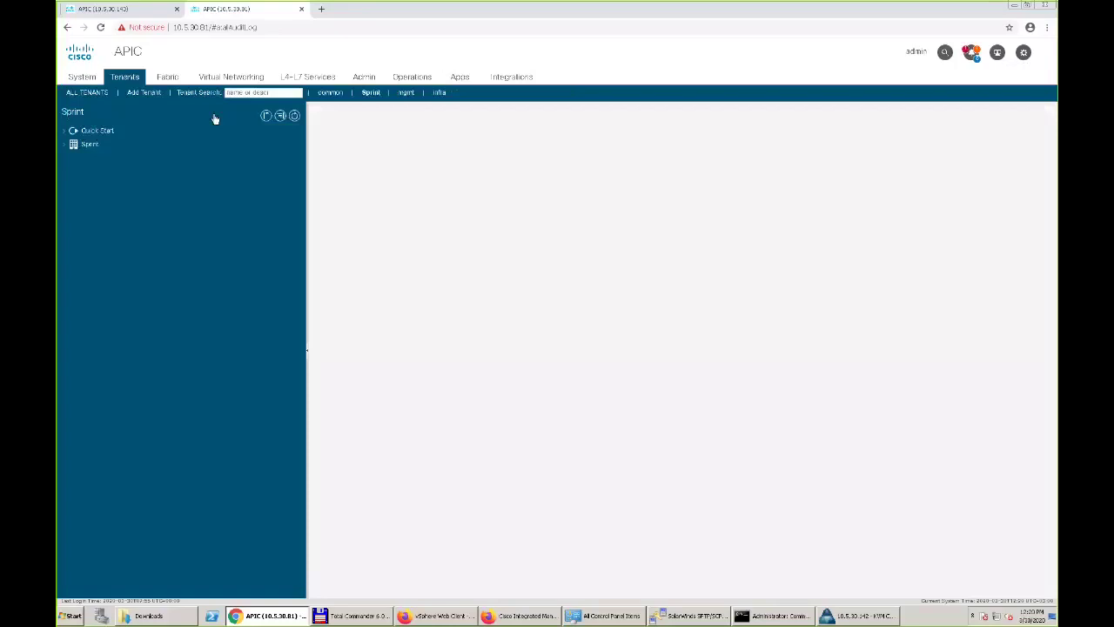
Expand and select the Sprint tenant, then show its History of endpoint events.
{"action": "left_click", "coordinate": [111, 146]}
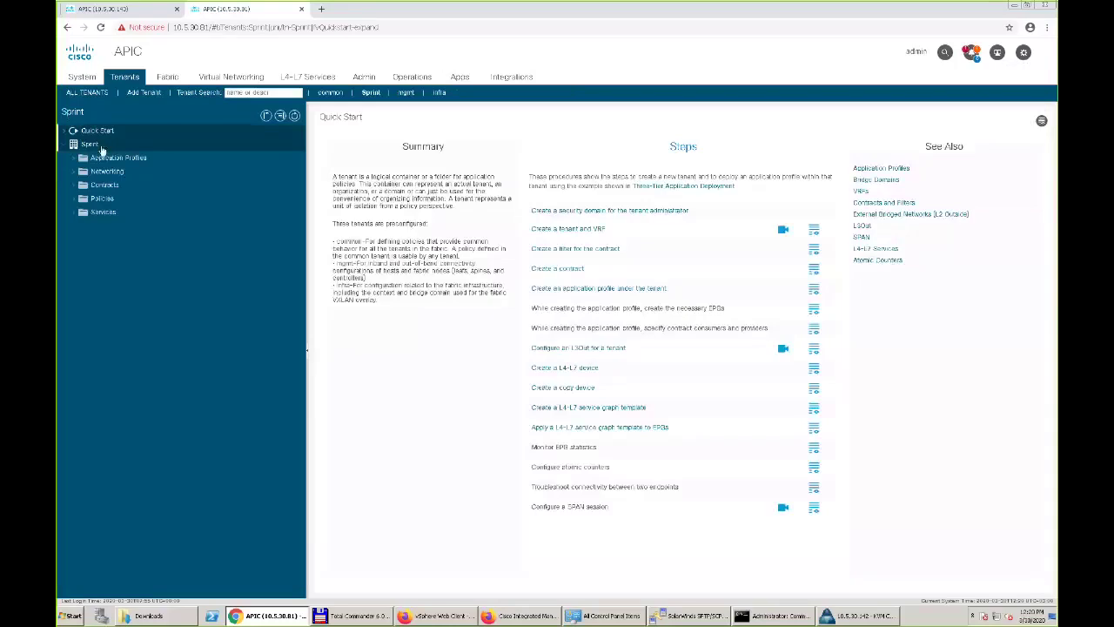
{"action": "left_click", "coordinate": [94, 145]}
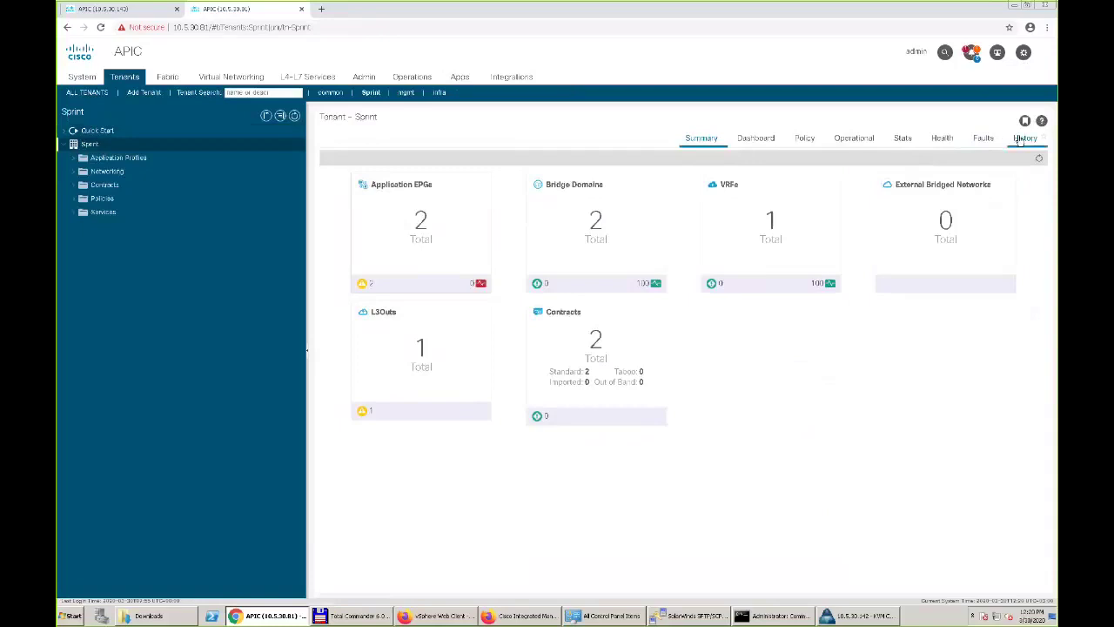
{"action": "left_click", "coordinate": [1023, 139]}
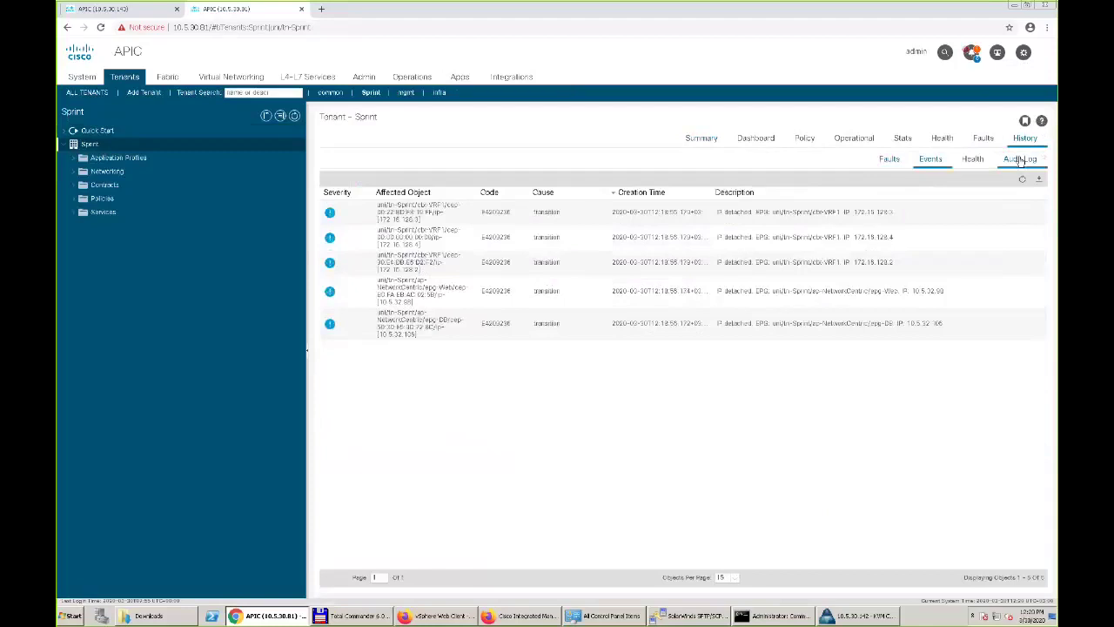
Page through Sprint's audit log, then advance the slideshow to slide 56 of ACI guides.
{"action": "left_click", "coordinate": [1020, 160]}
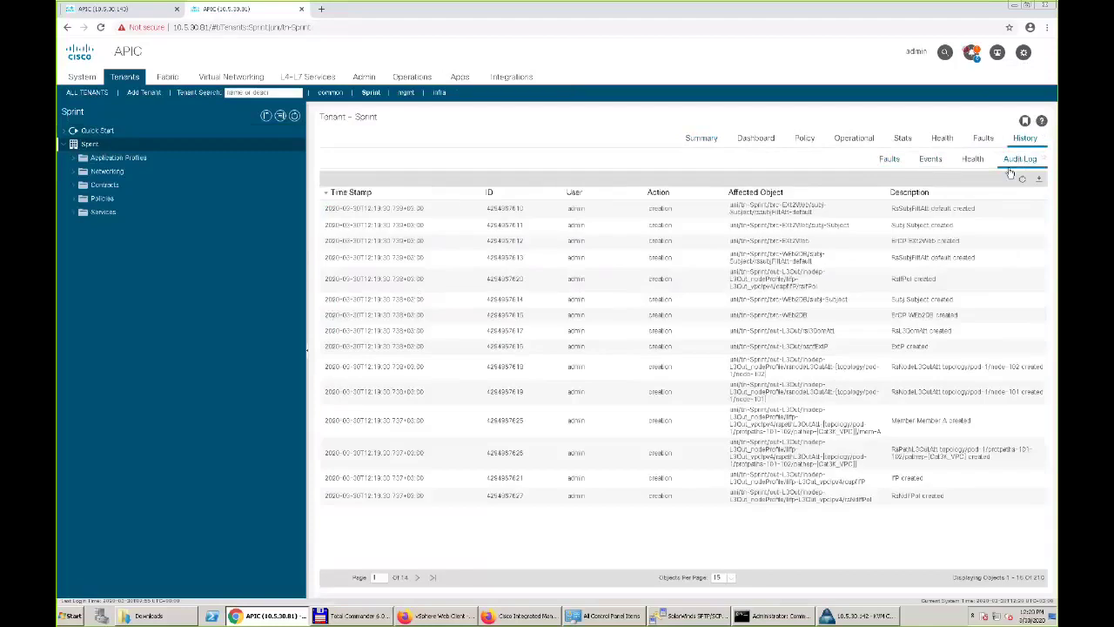
{"action": "left_click", "coordinate": [419, 577]}
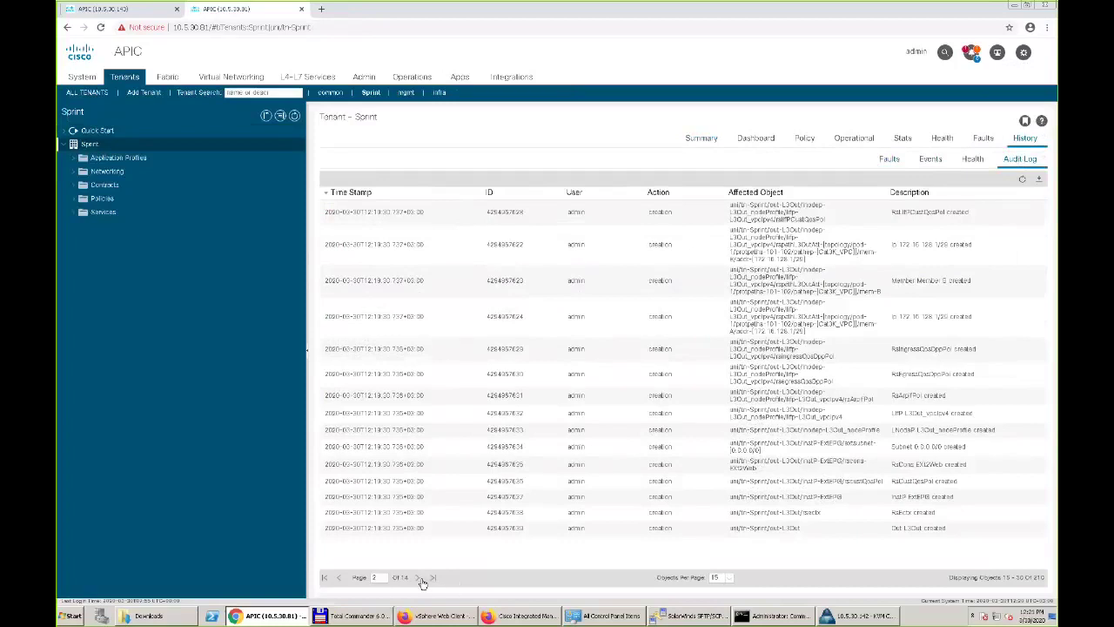
{"action": "left_click", "coordinate": [421, 577]}
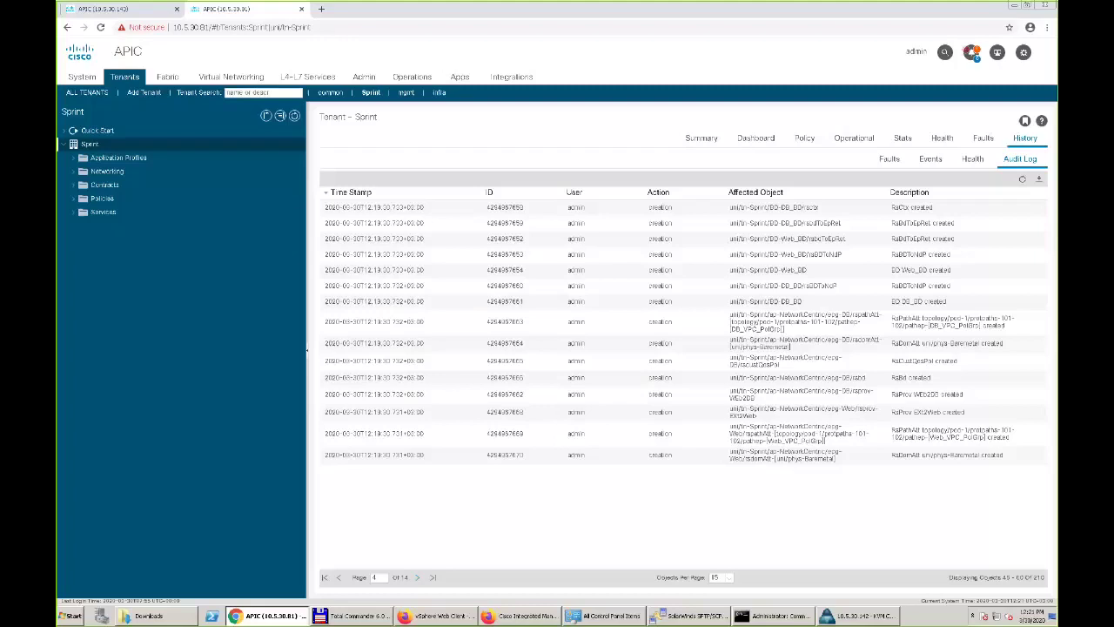
{"action": "mouse_move", "coordinate": [726, 14]}
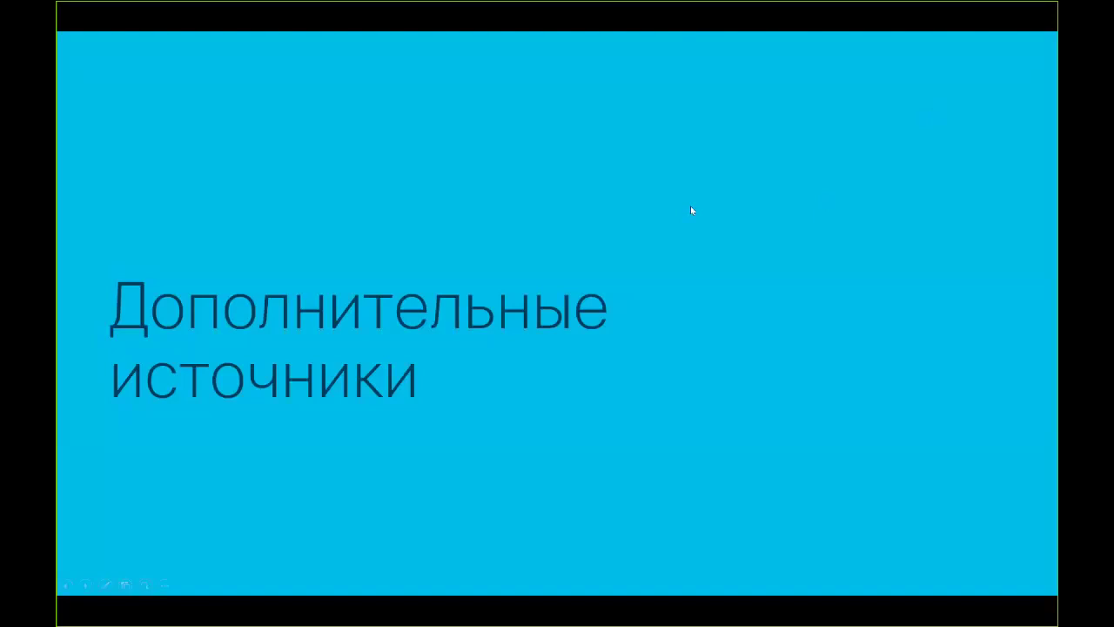
{"action": "key", "text": "Right"}
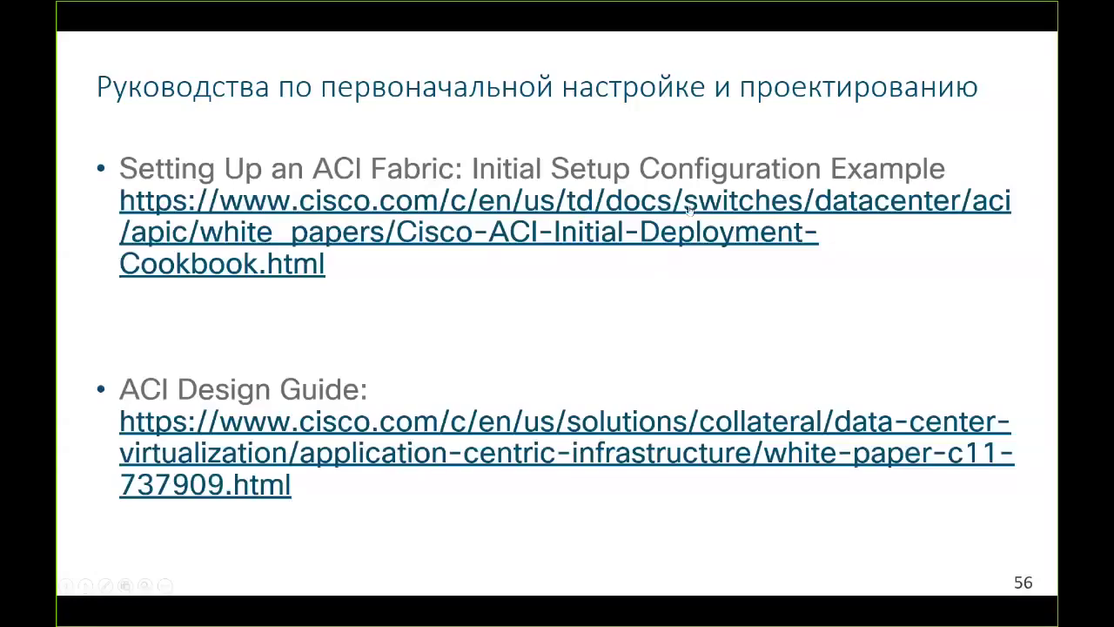